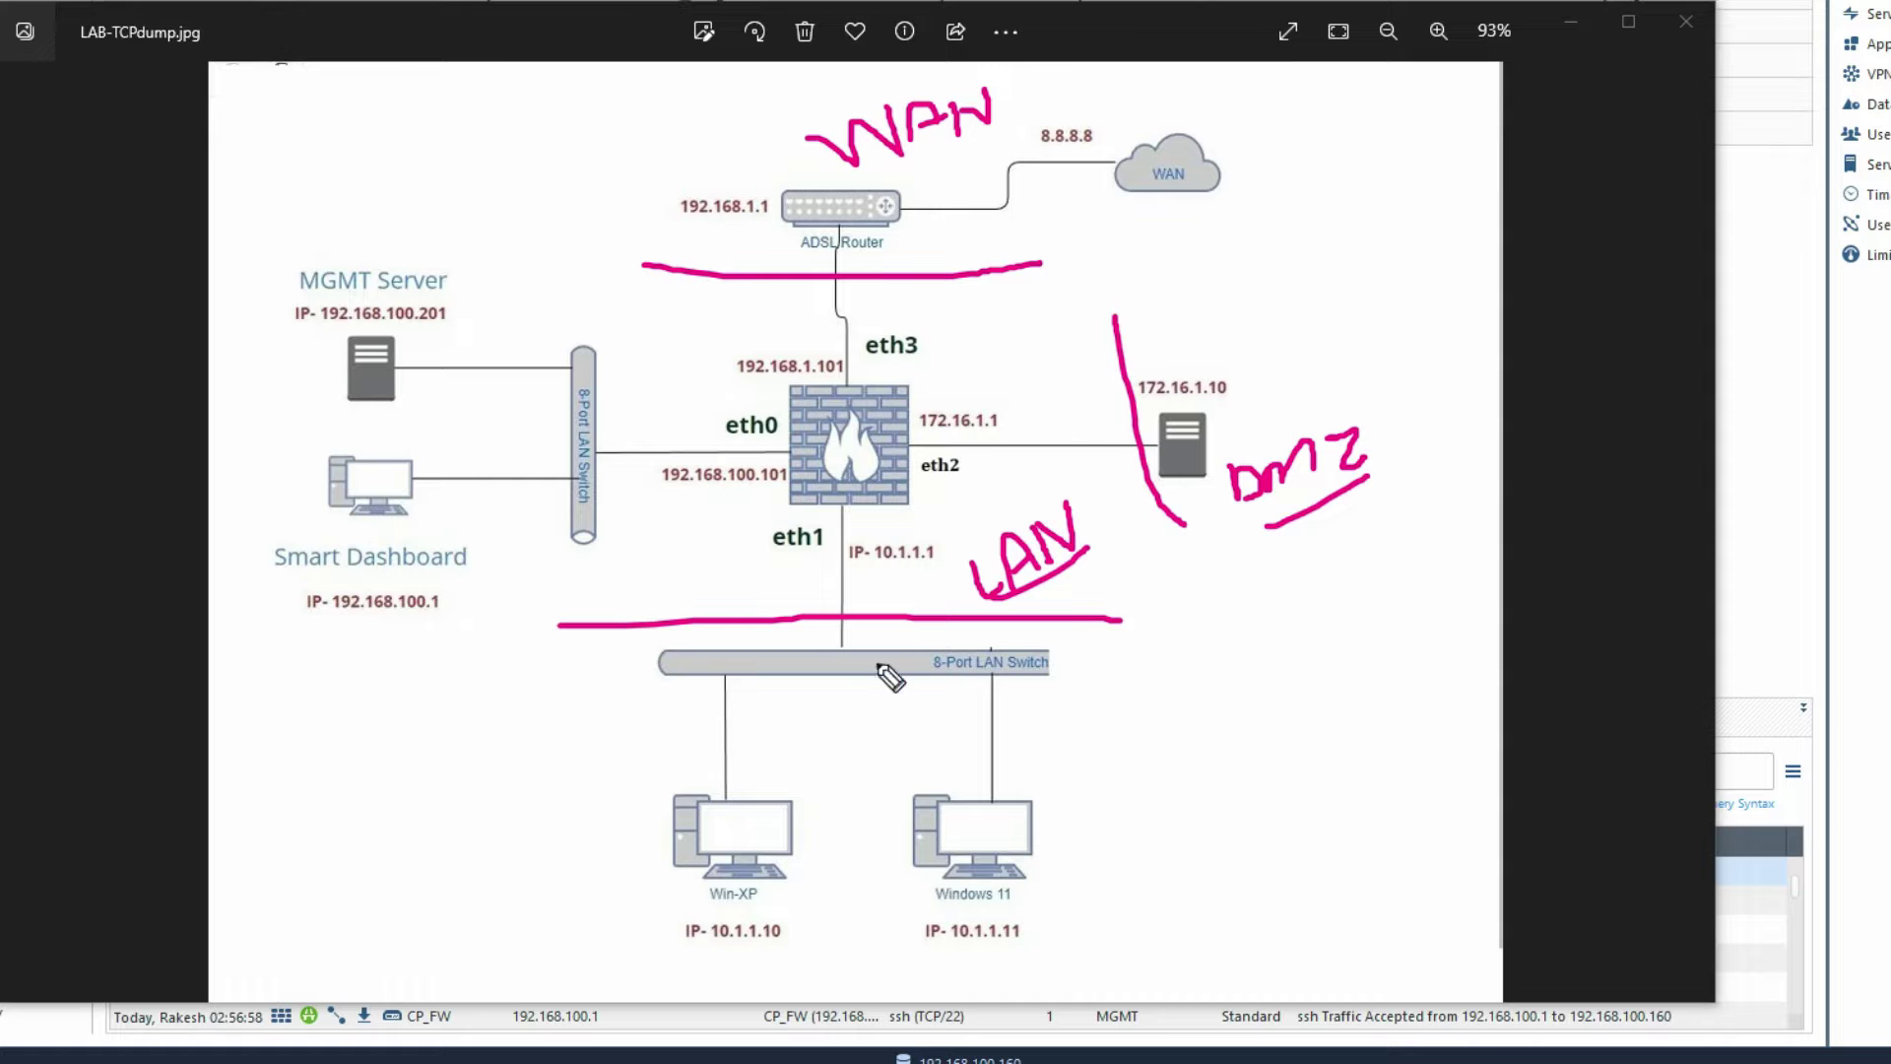
- On the lab diagram, underline Win-XP 10.1.1.10, Windows 11 10.1.1.11 and the WAN and DMZ links, then clear the ink
{"action": "left_click_drag", "start_coordinate": [711, 895], "coordinate": [758, 891]}
{"action": "left_click_drag", "start_coordinate": [768, 903], "coordinate": [784, 902]}
{"action": "mouse_move", "coordinate": [672, 953]}
{"action": "left_mouse_down"}
{"action": "mouse_move", "coordinate": [805, 940]}
{"action": "mouse_move", "coordinate": [760, 951]}
{"action": "left_mouse_up"}
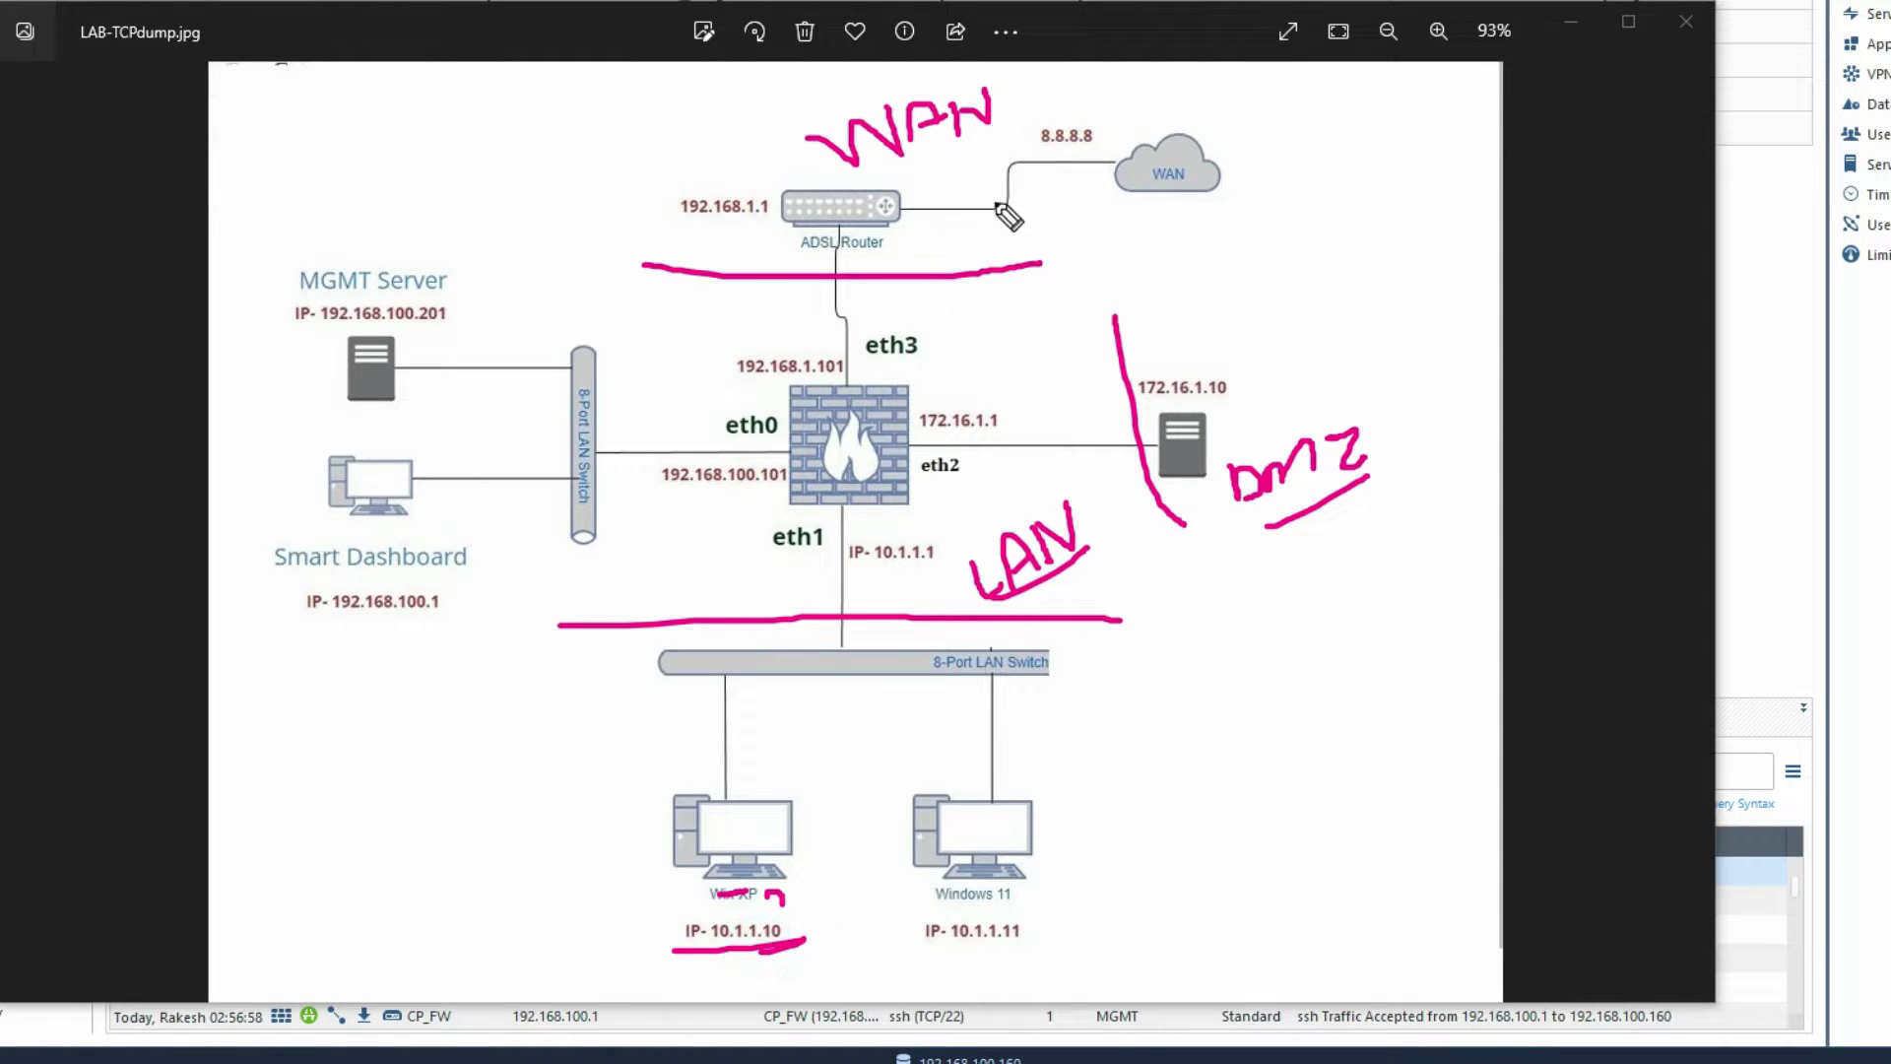
{"action": "left_click_drag", "start_coordinate": [1046, 185], "coordinate": [1125, 148]}
{"action": "left_click_drag", "start_coordinate": [1009, 949], "coordinate": [917, 960]}
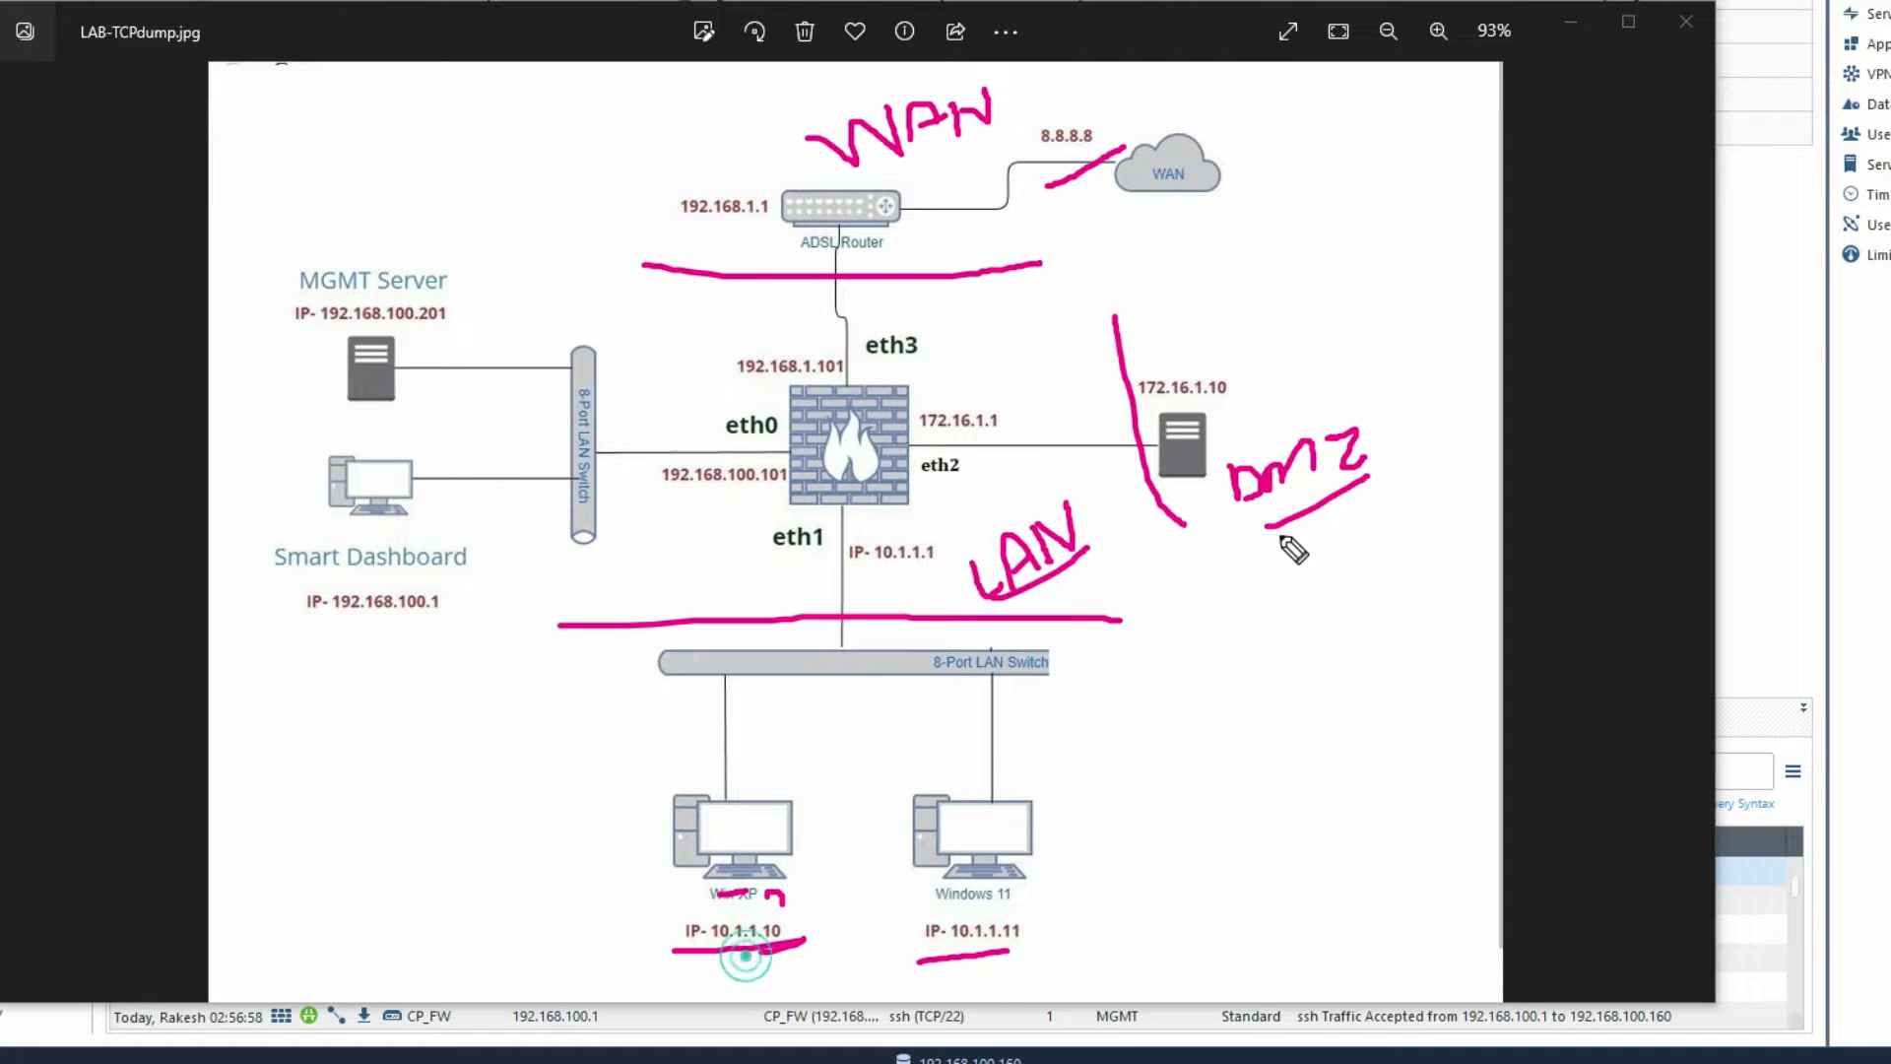
{"action": "left_click_drag", "start_coordinate": [1239, 503], "coordinate": [1191, 542]}
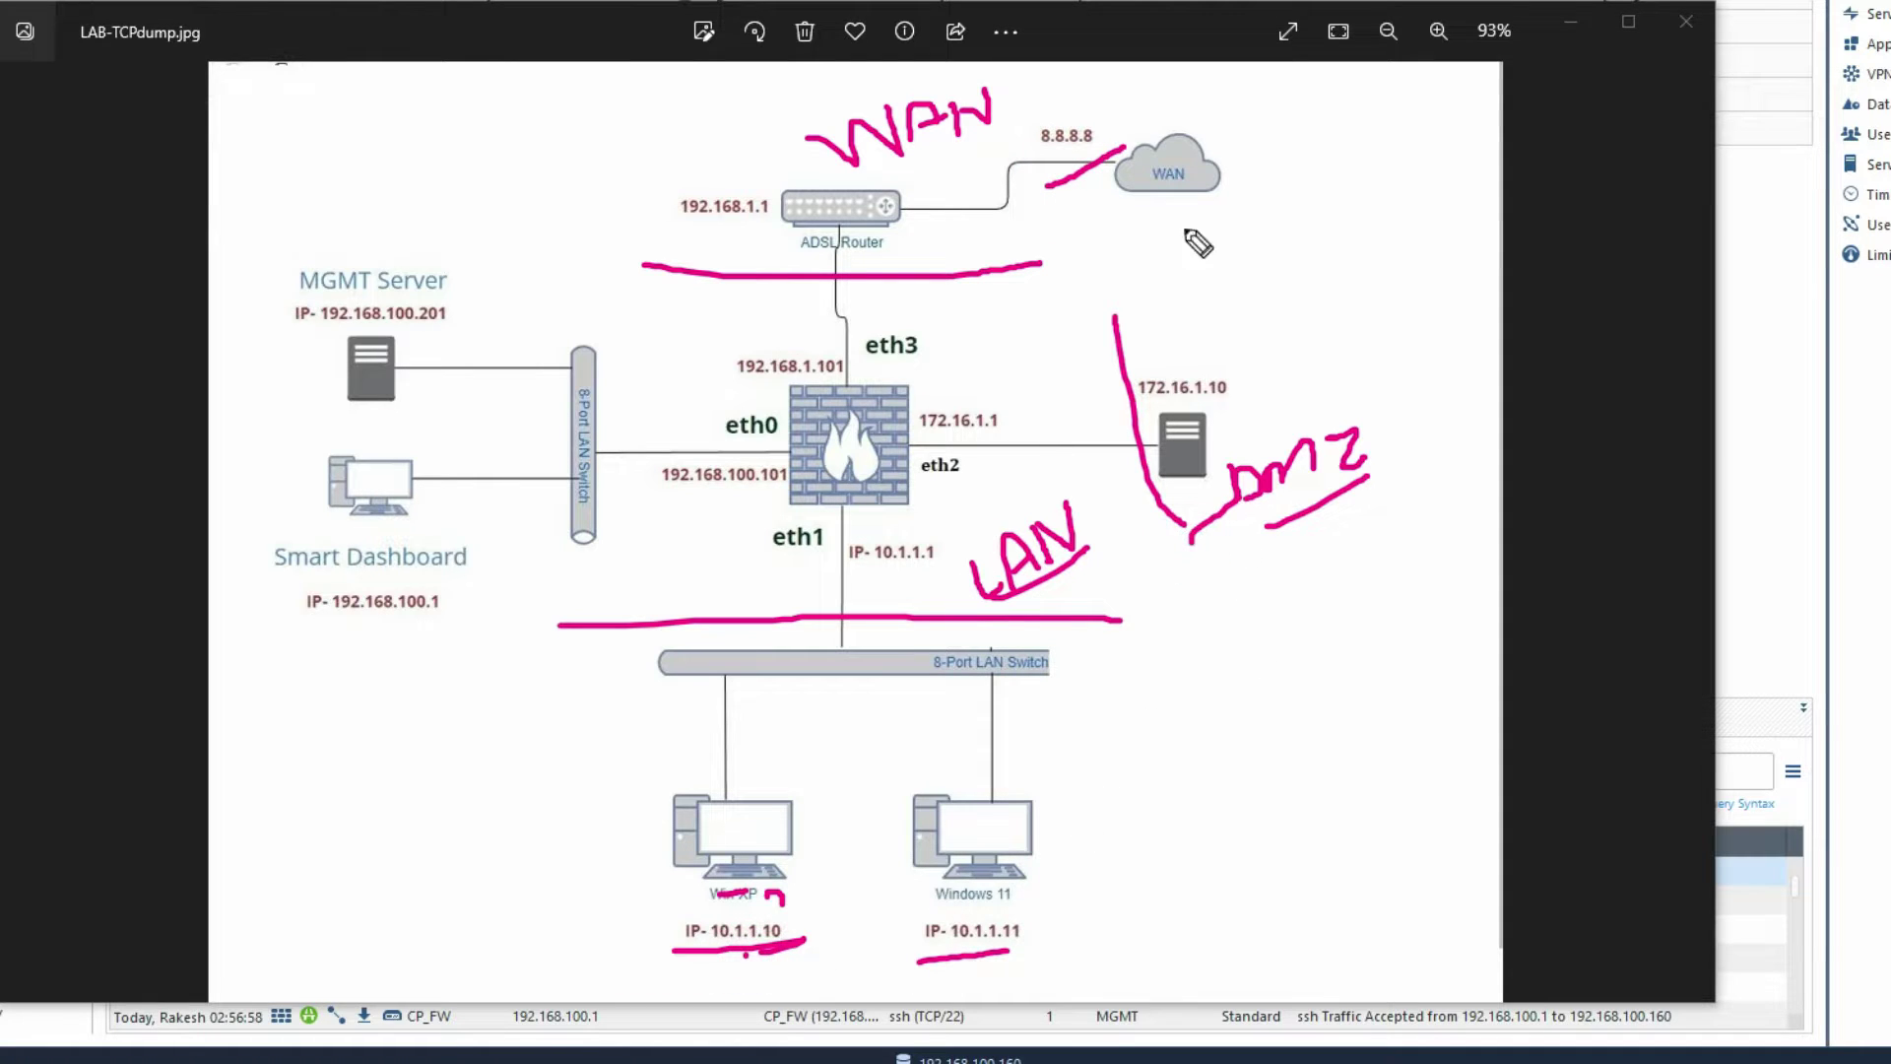
{"action": "key", "text": "Escape"}
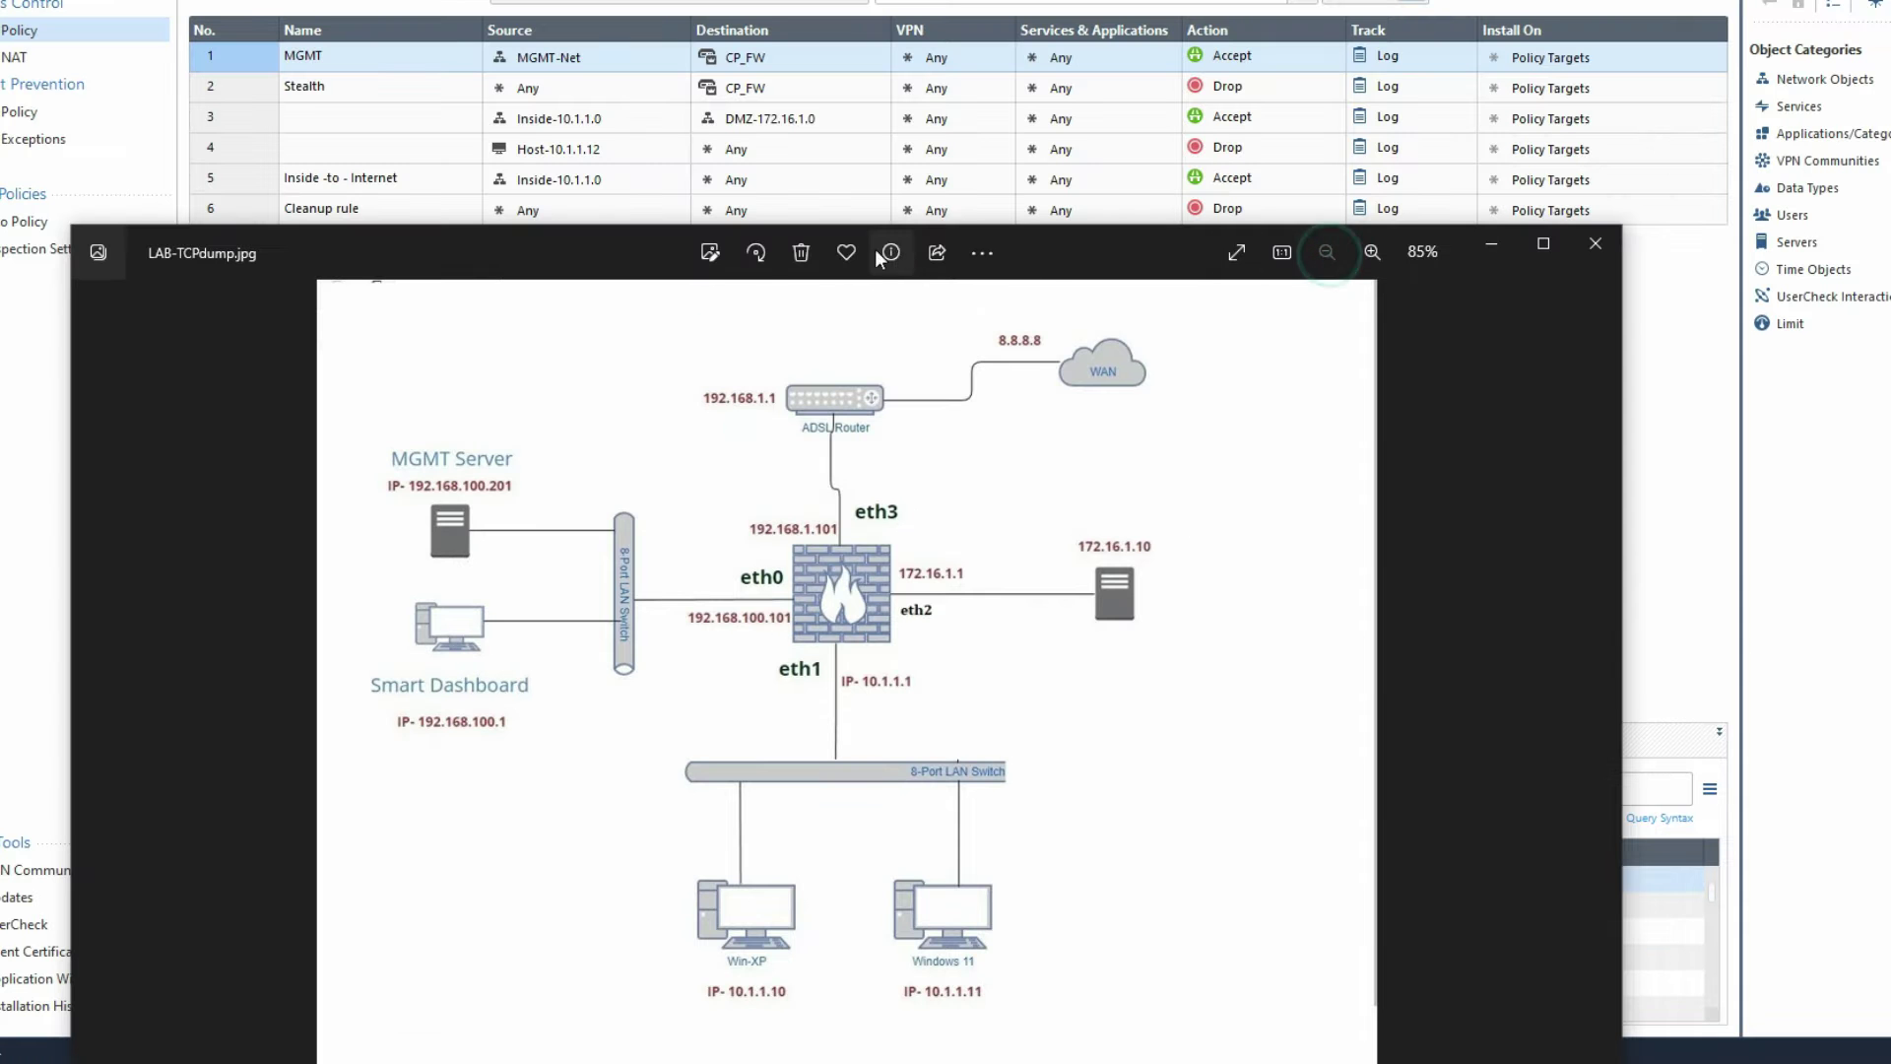
- Underline the source, destination and action of rules 1–3, including rule 2's Drop and rule 3's DMZ Accept
{"action": "left_click_drag", "start_coordinate": [630, 246], "coordinate": [637, 272]}
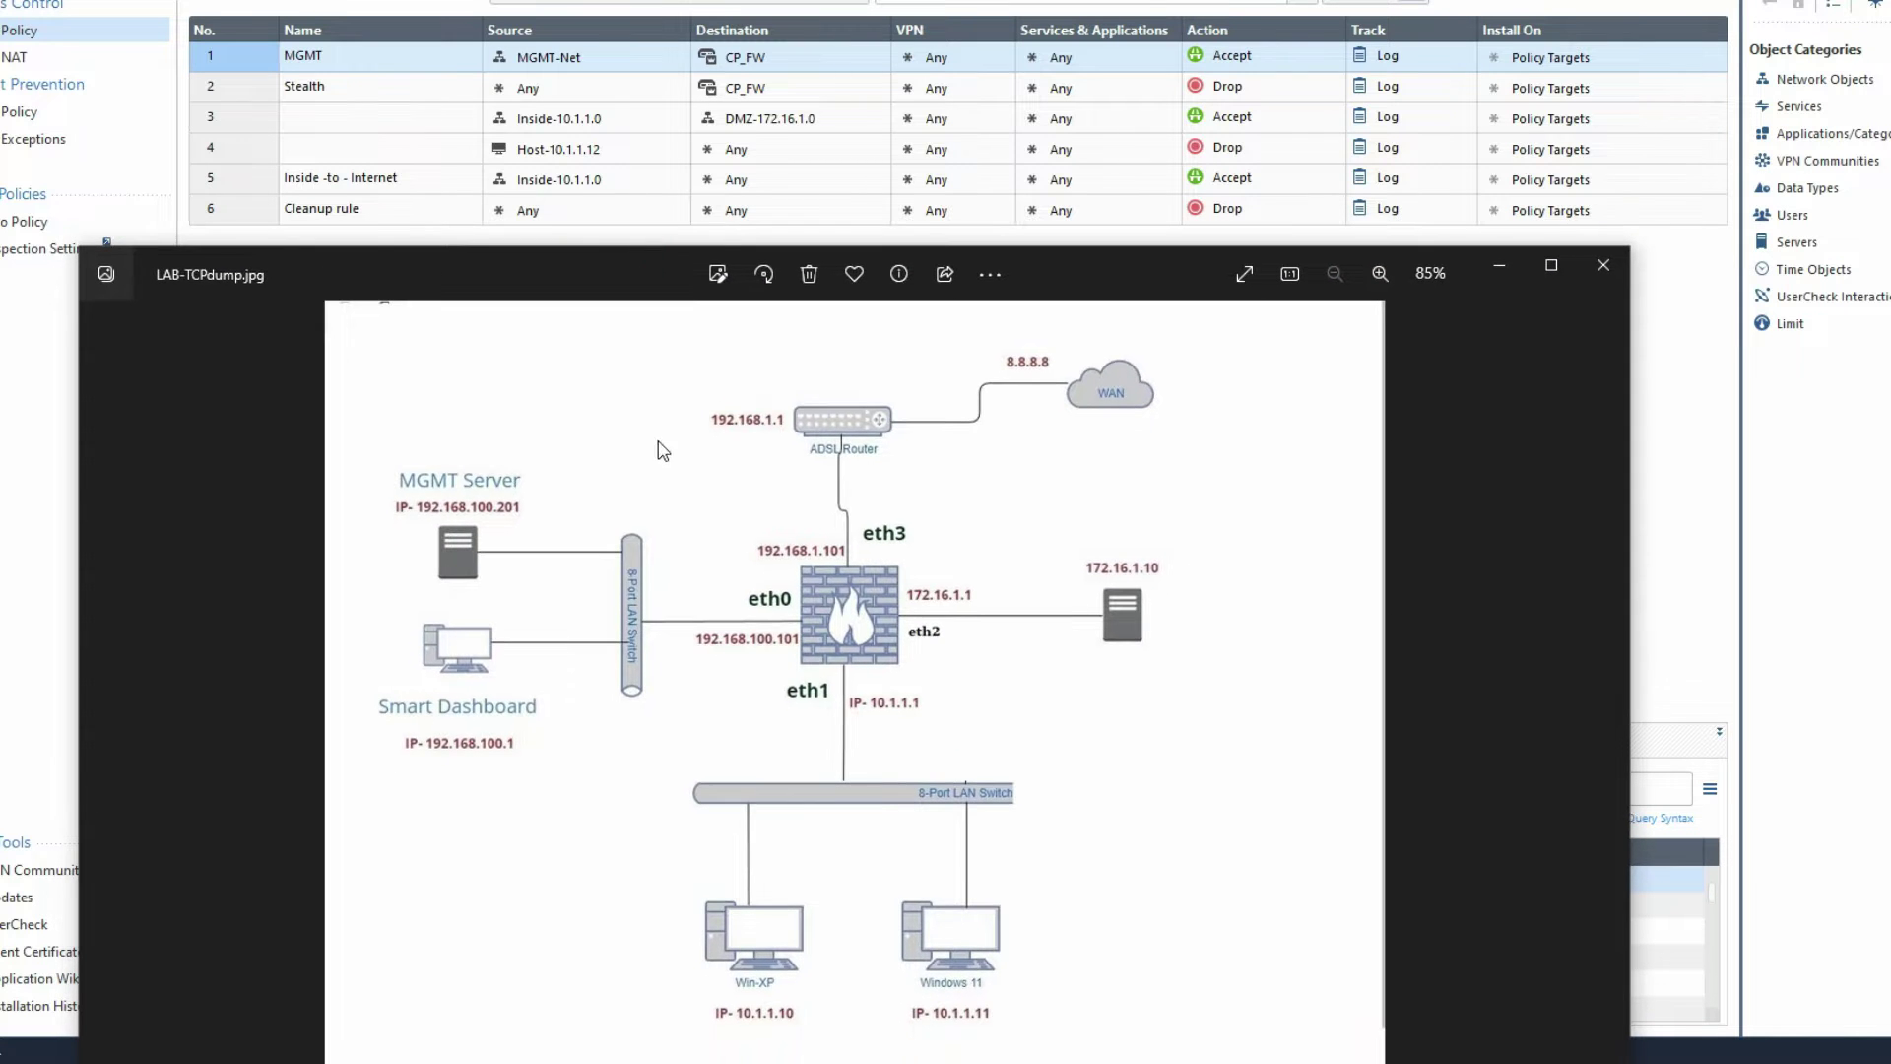
{"action": "key", "text": "ctrl+2"}
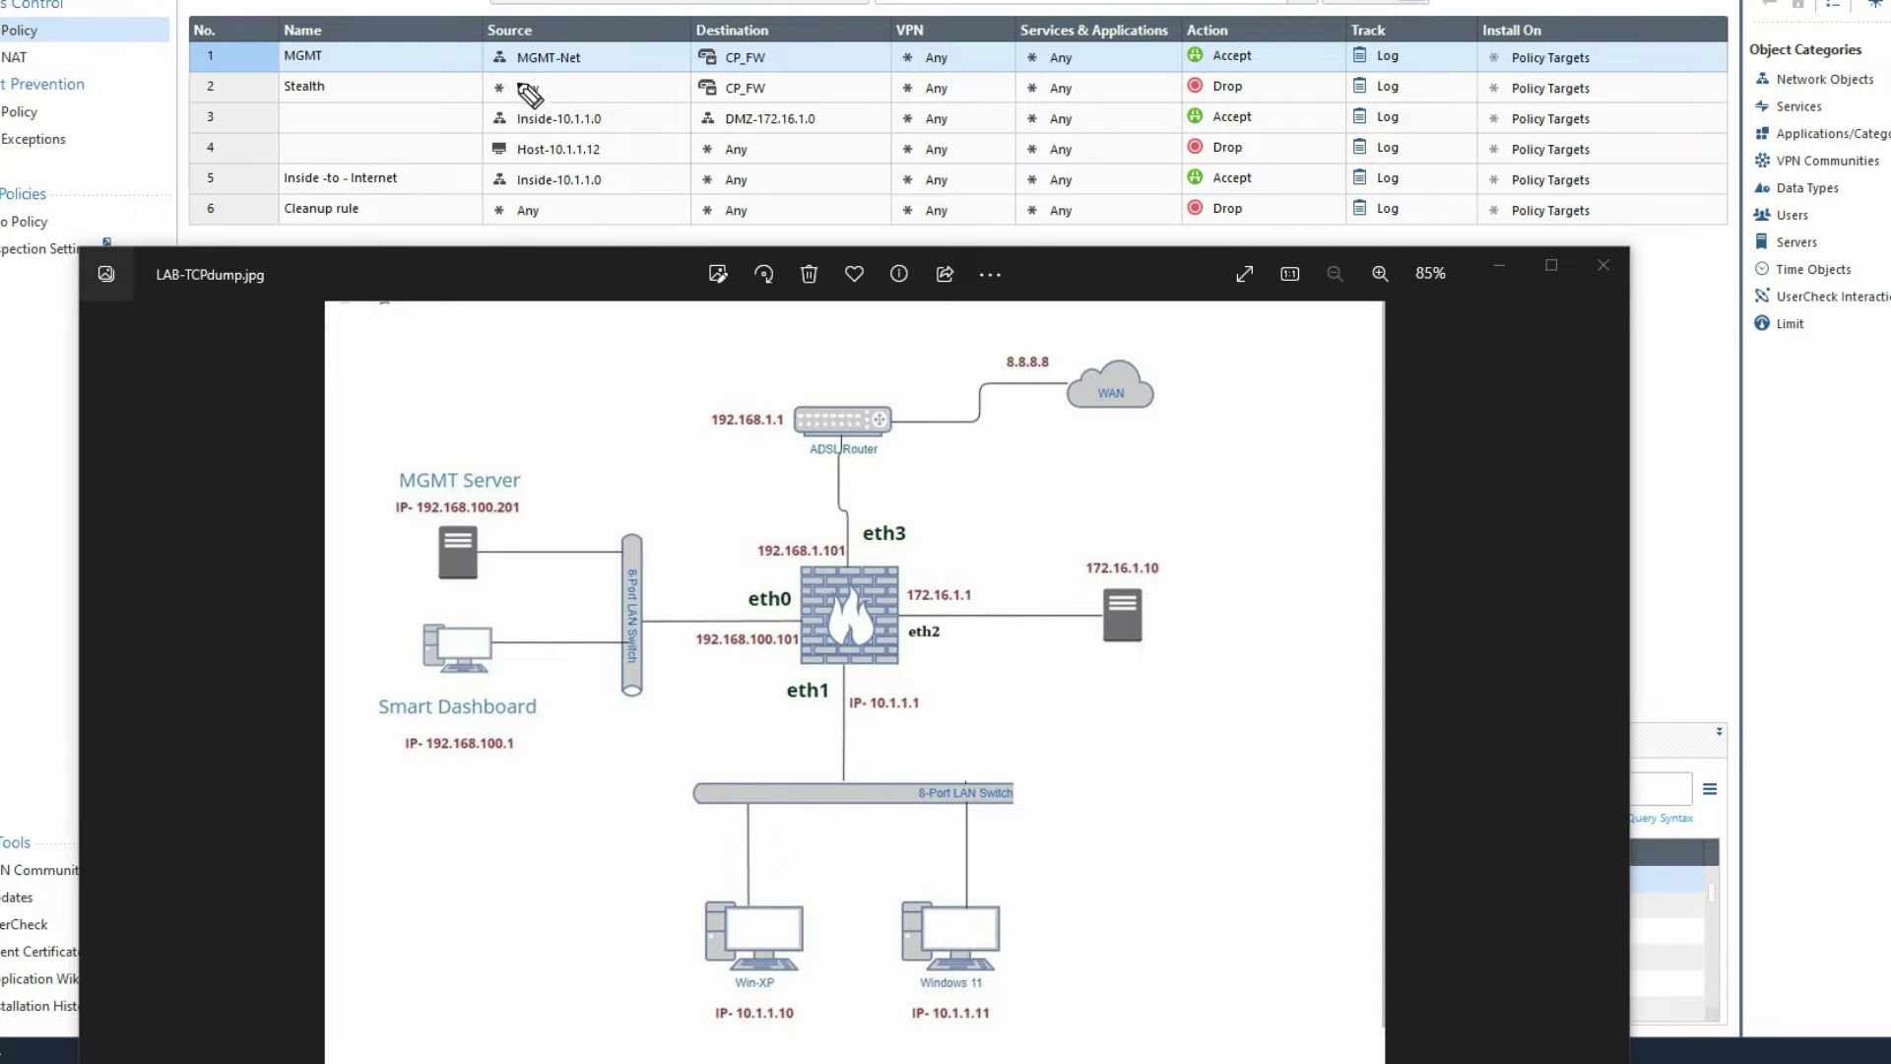
{"action": "left_click_drag", "start_coordinate": [523, 69], "coordinate": [544, 66]}
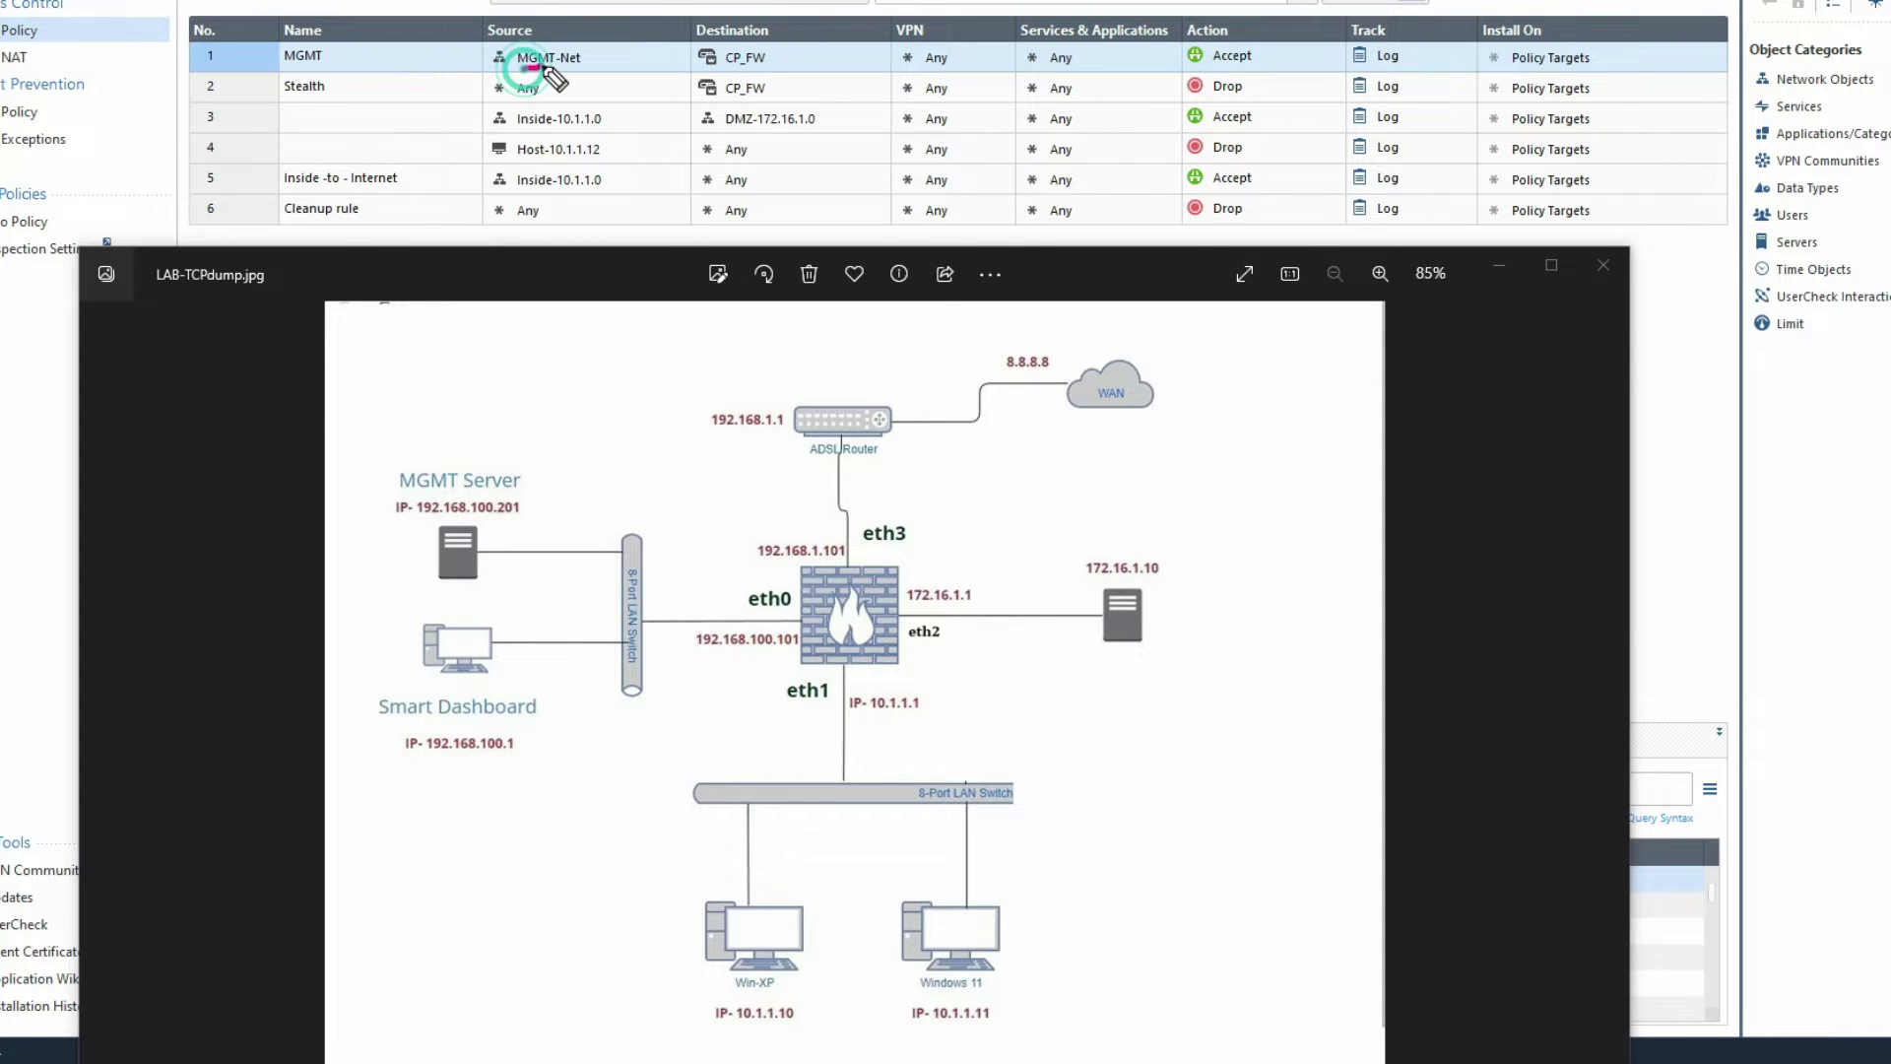
{"action": "left_click_drag", "start_coordinate": [728, 71], "coordinate": [755, 68]}
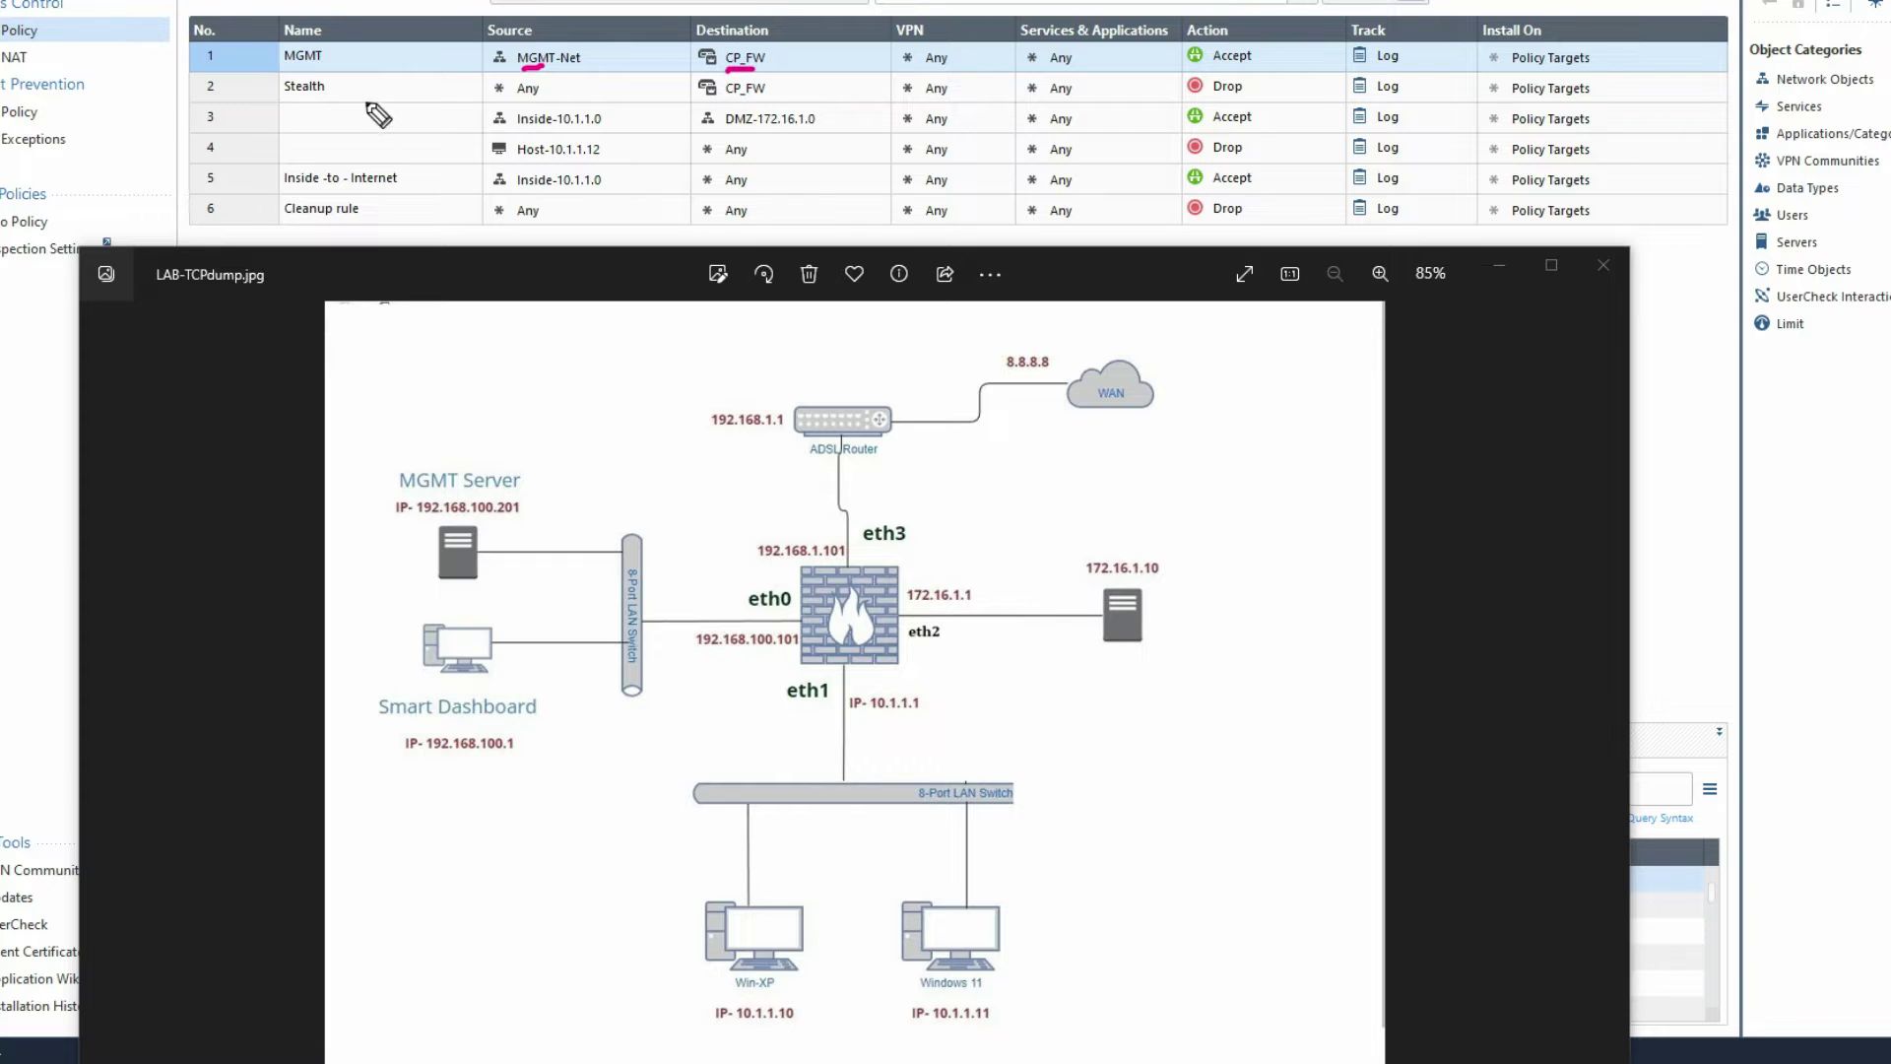
{"action": "left_click_drag", "start_coordinate": [509, 100], "coordinate": [569, 99]}
{"action": "left_click_drag", "start_coordinate": [728, 99], "coordinate": [755, 98]}
{"action": "left_click_drag", "start_coordinate": [1221, 92], "coordinate": [1239, 91]}
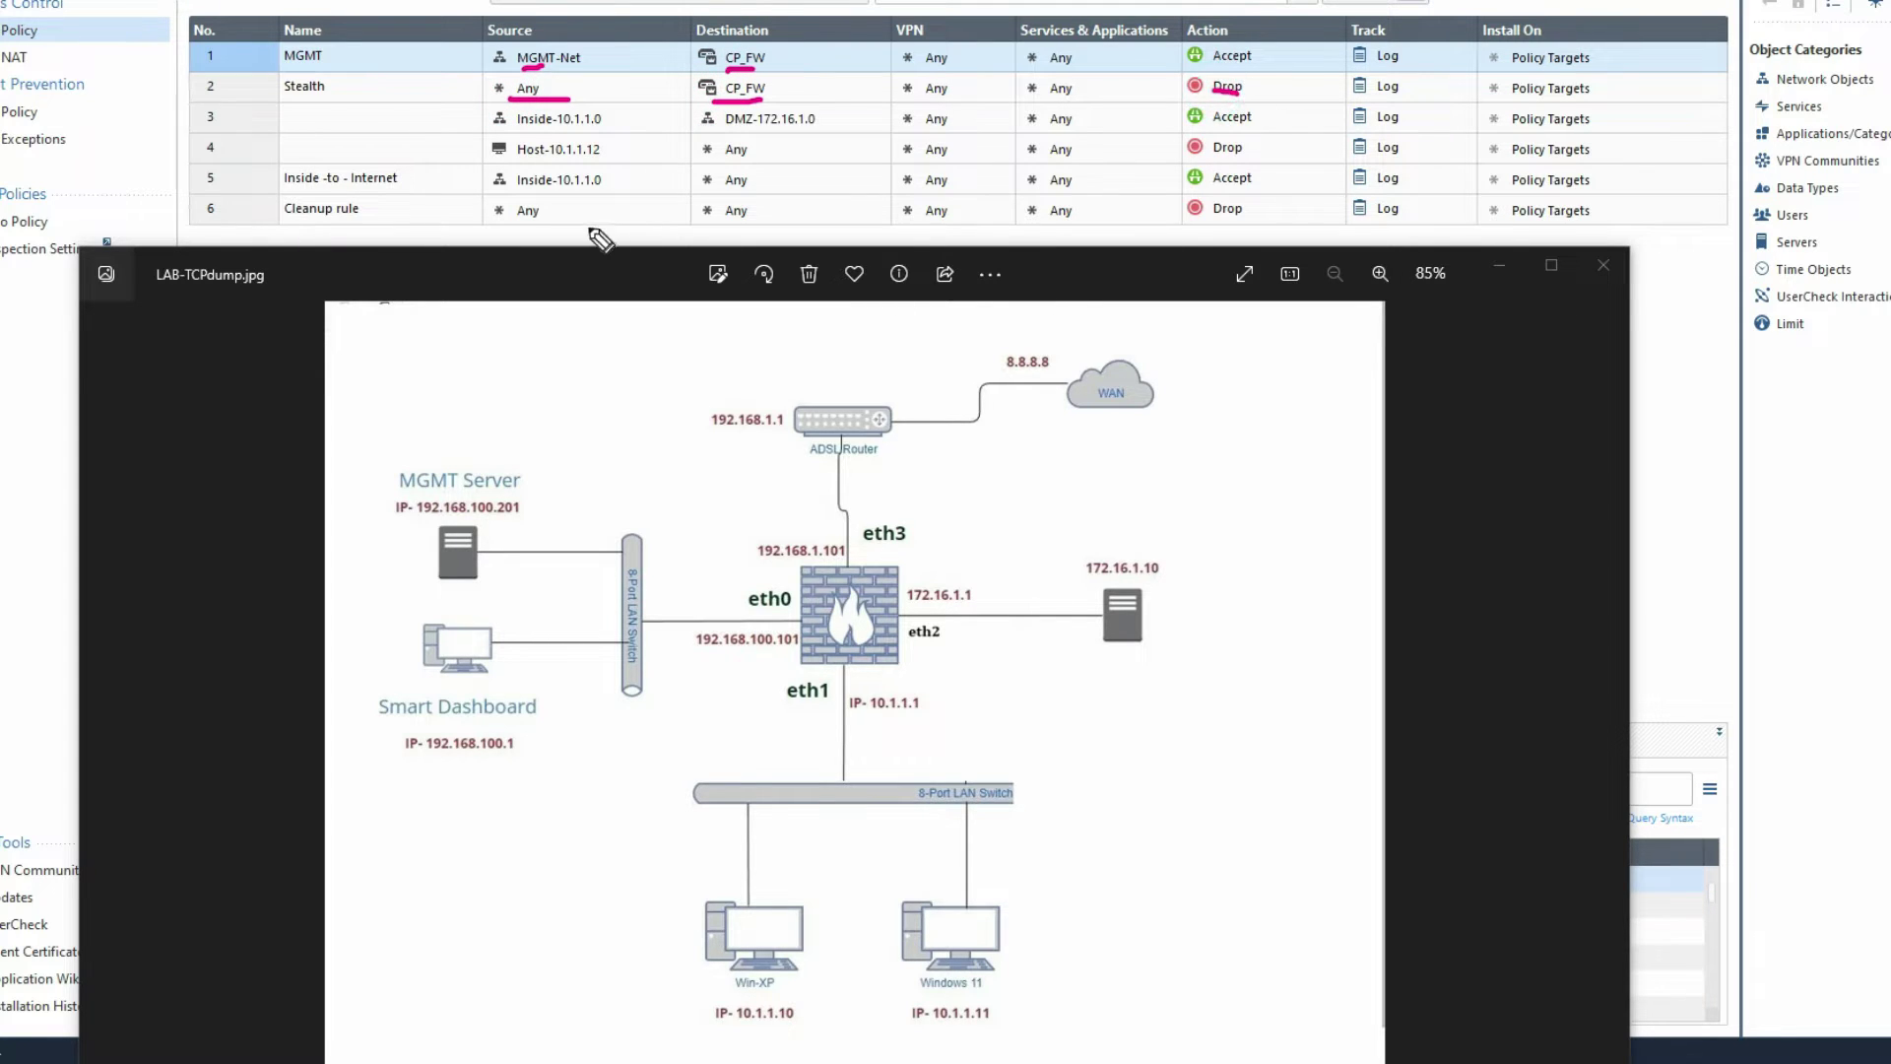
{"action": "left_click_drag", "start_coordinate": [517, 129], "coordinate": [592, 129]}
{"action": "left_click_drag", "start_coordinate": [765, 126], "coordinate": [816, 128]}
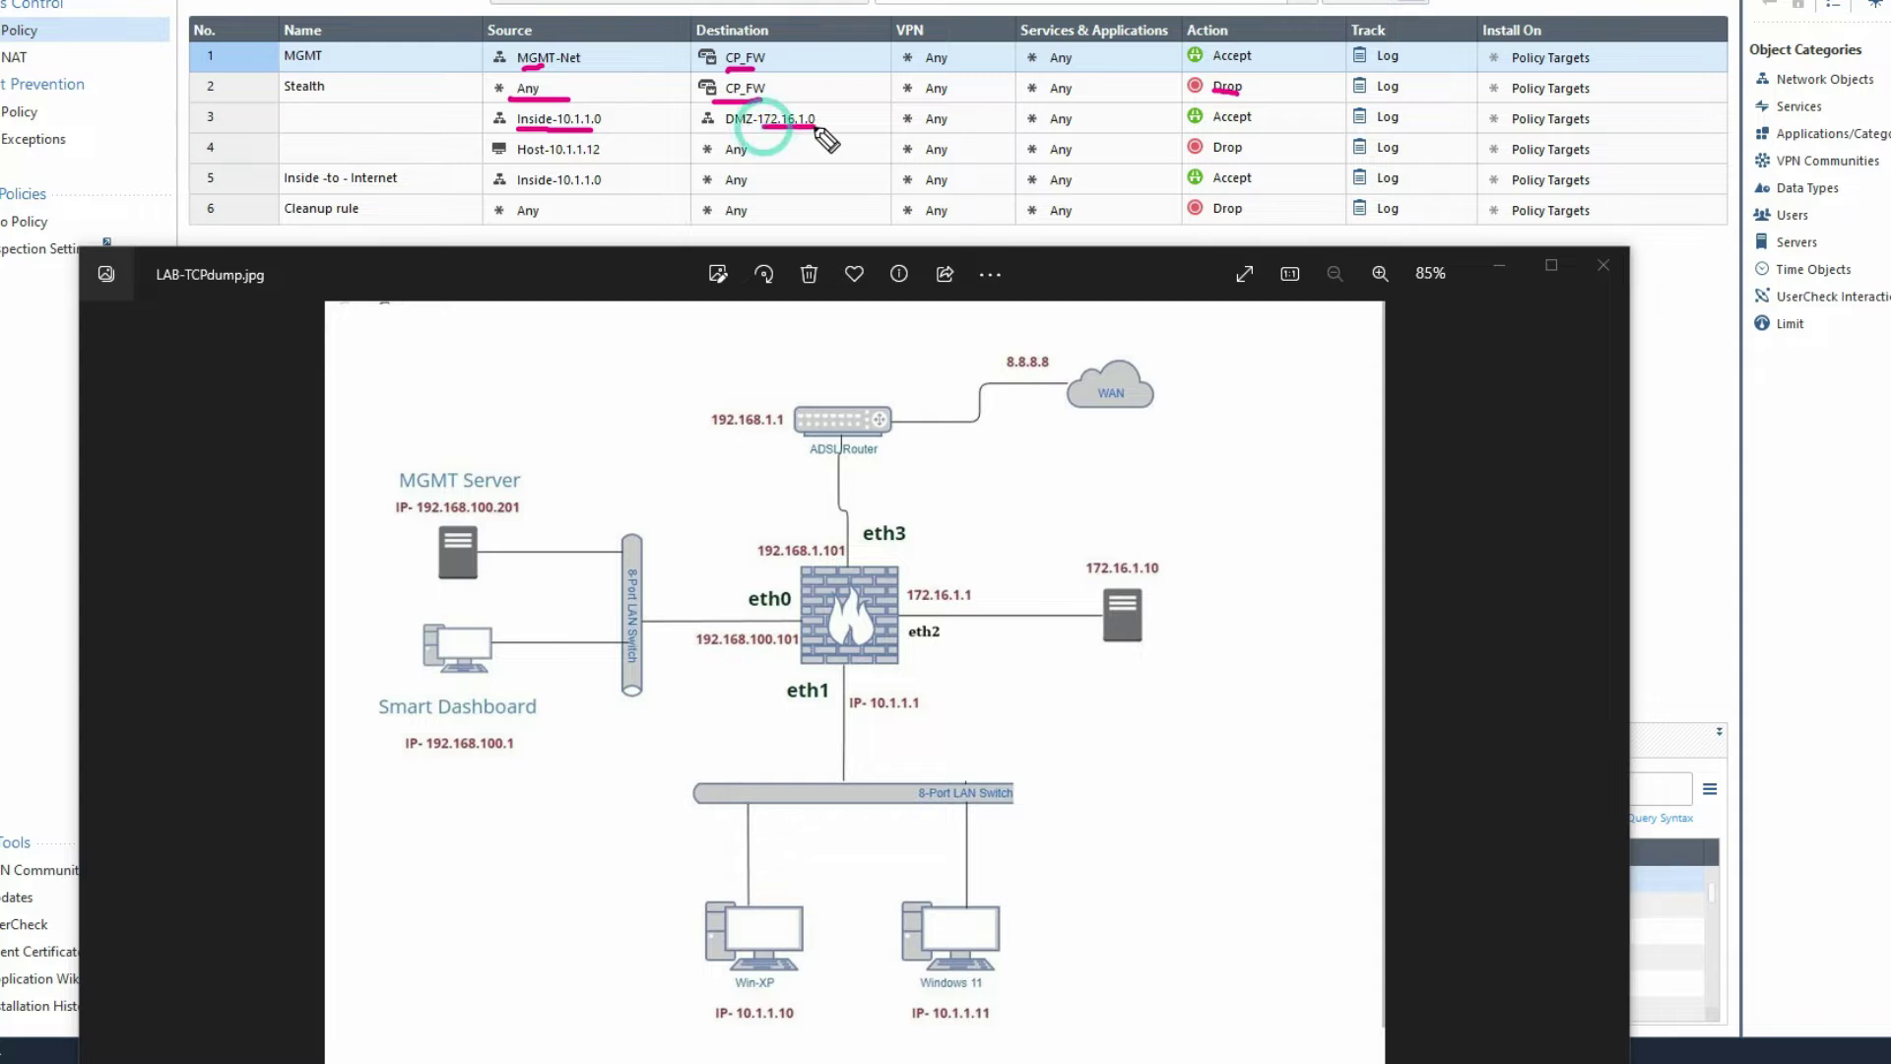
{"action": "left_click_drag", "start_coordinate": [1227, 129], "coordinate": [1280, 129]}
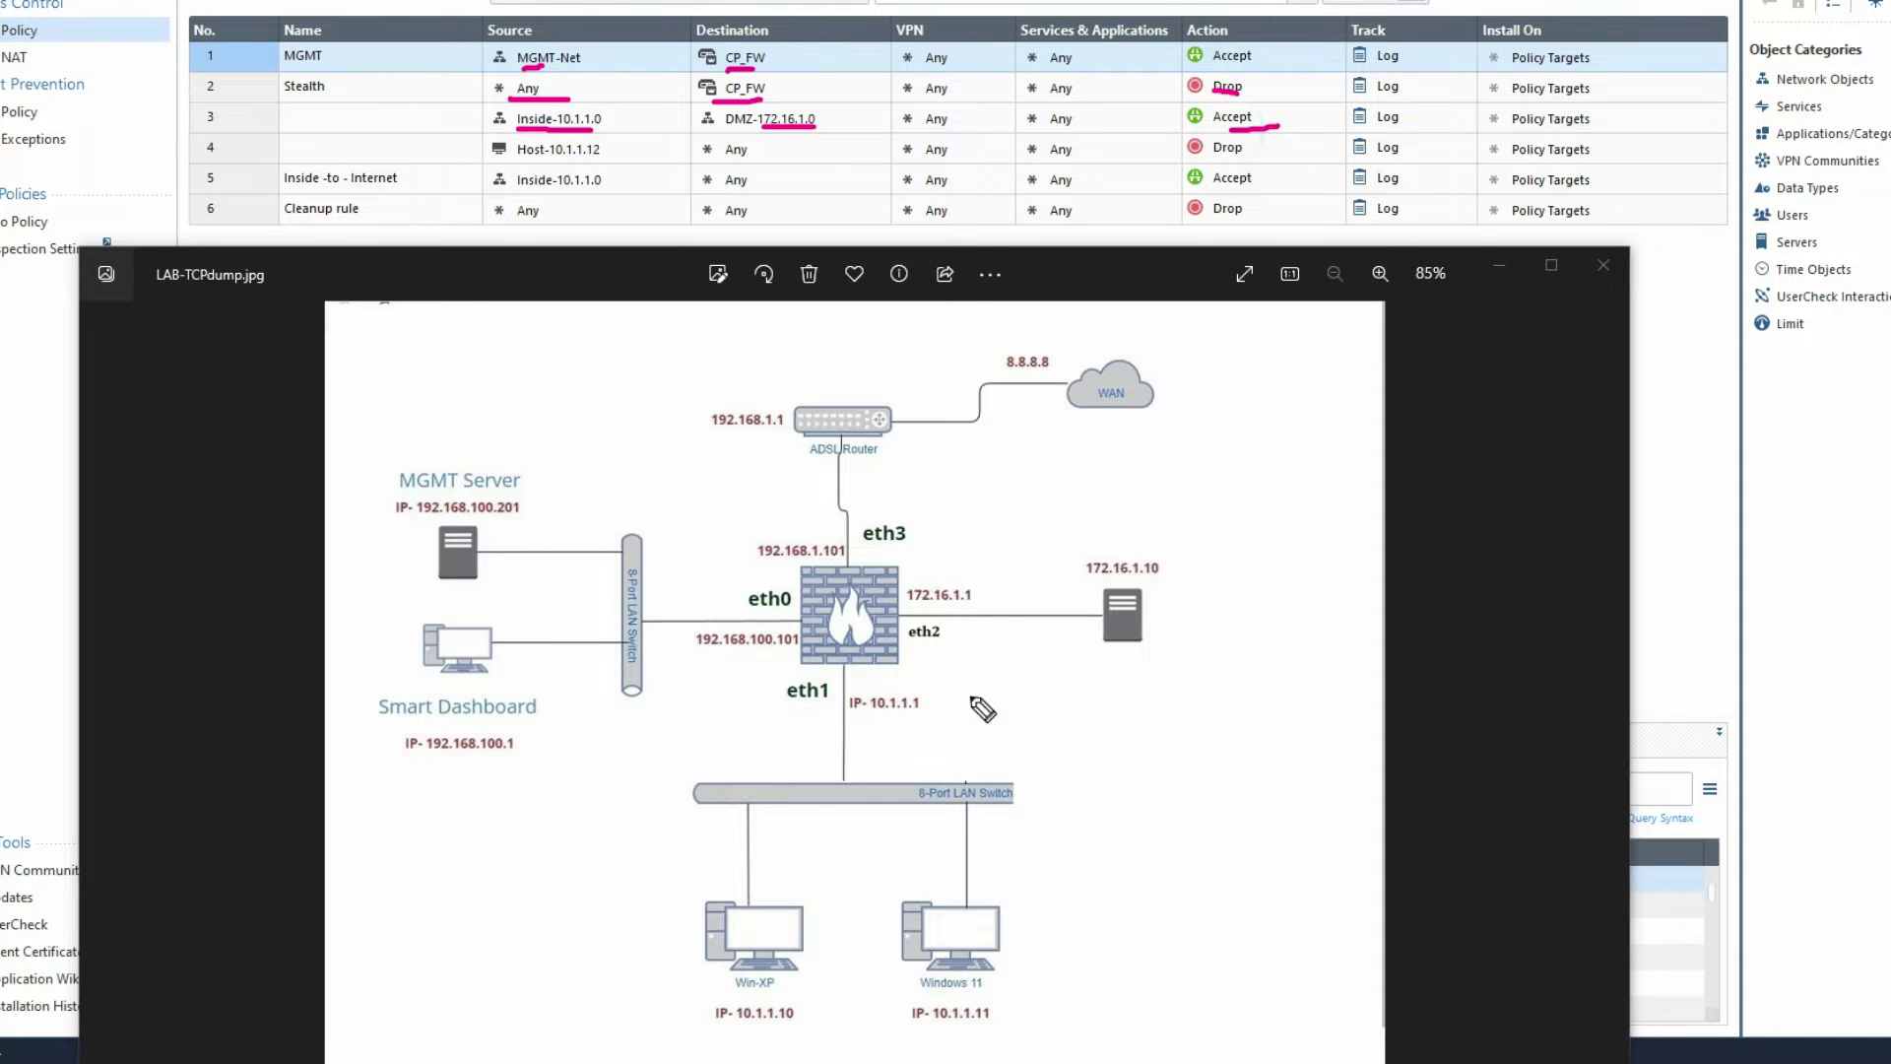
- Mark the DMZ server 172.16.1.10 and the LAN segment, and handwrite 12 beside the Windows 11 address
{"action": "left_click", "coordinate": [1092, 645]}
{"action": "left_click_drag", "start_coordinate": [676, 768], "coordinate": [901, 768]}
{"action": "left_click_drag", "start_coordinate": [1088, 654], "coordinate": [1215, 637]}
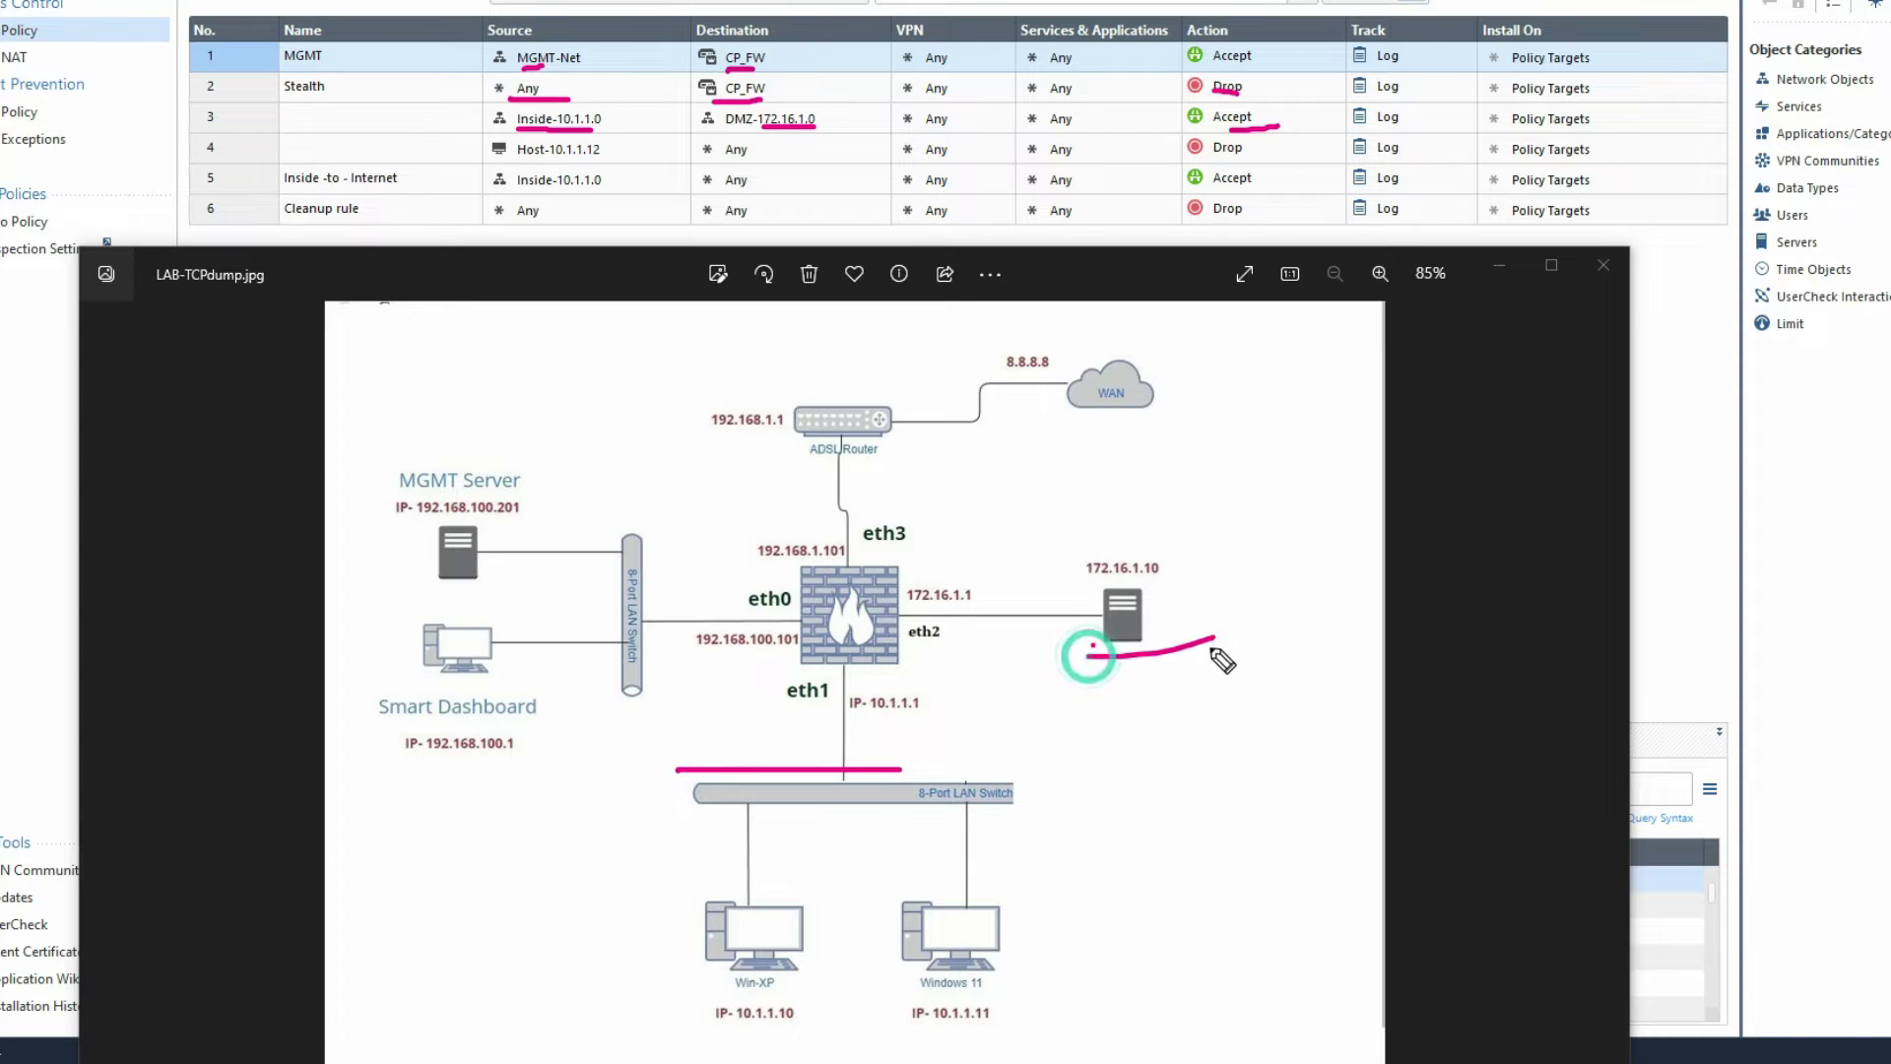
{"action": "left_click_drag", "start_coordinate": [986, 1000], "coordinate": [981, 1024]}
{"action": "left_click_drag", "start_coordinate": [993, 1005], "coordinate": [1022, 1012]}
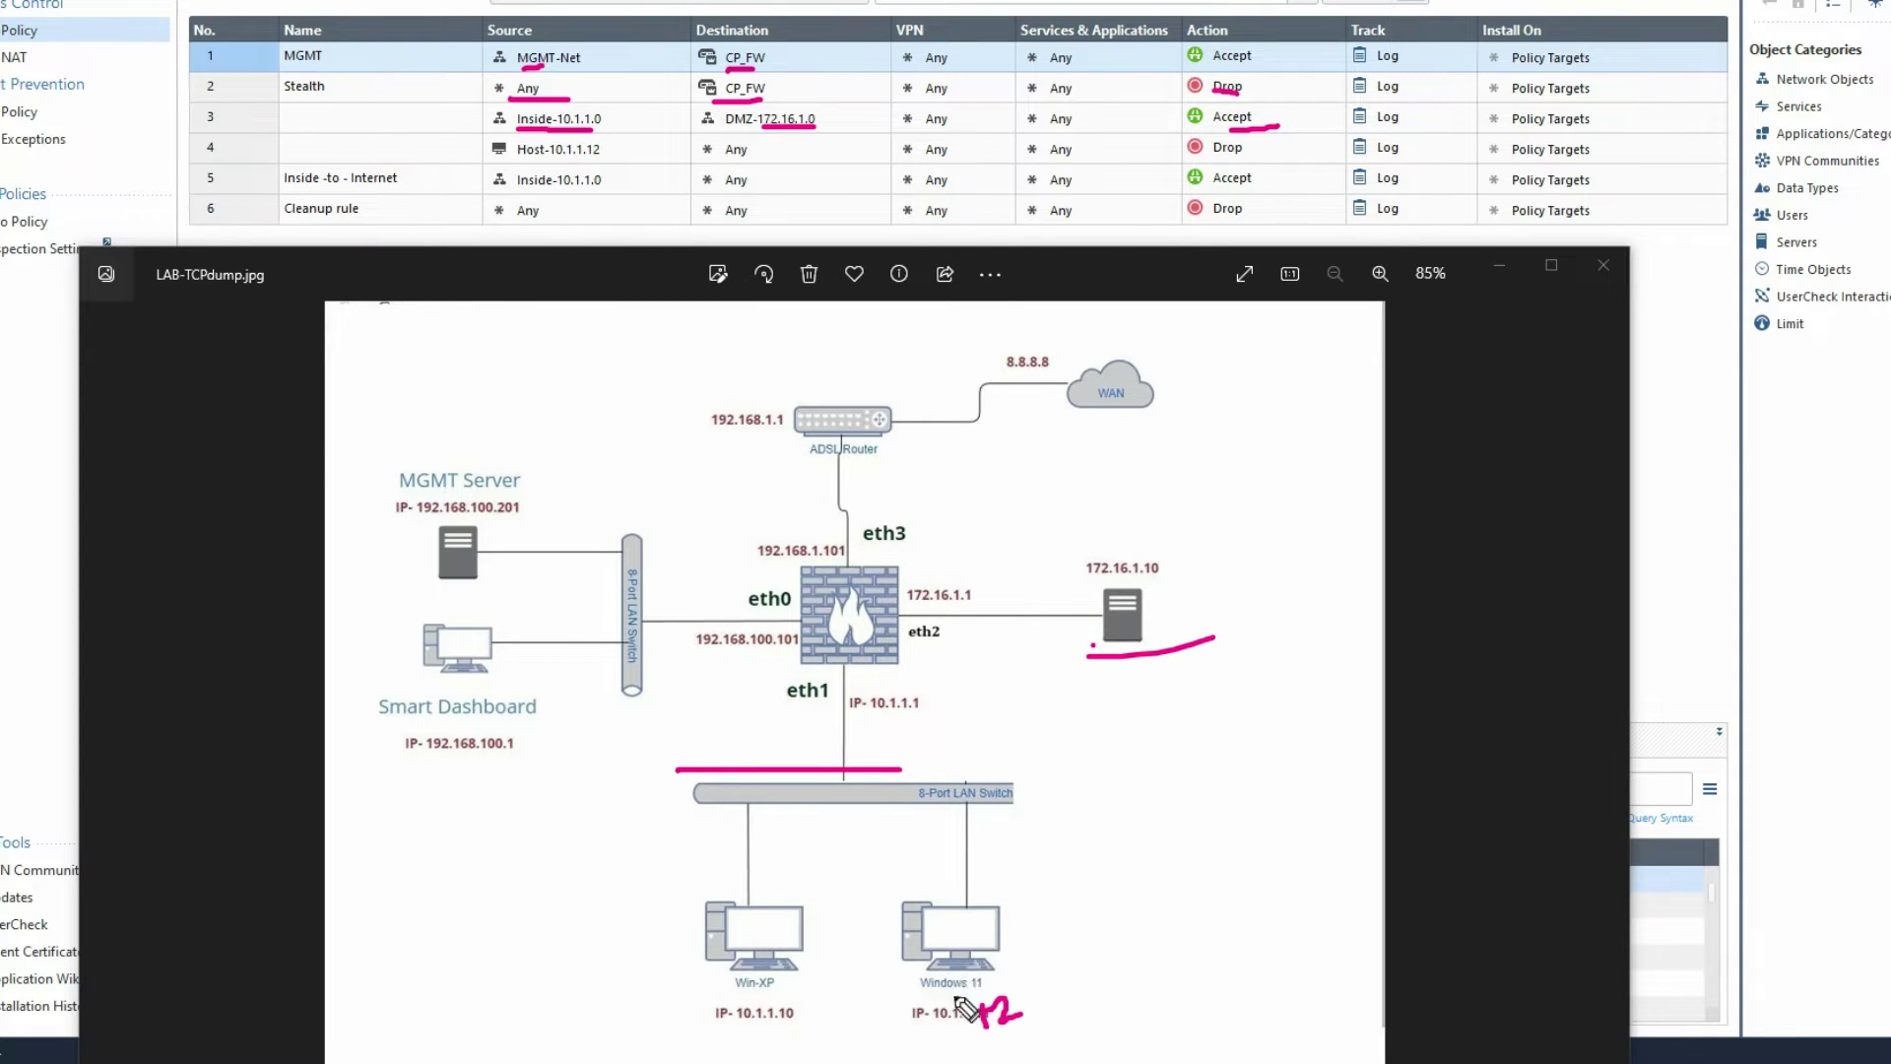
{"action": "left_click_drag", "start_coordinate": [967, 1052], "coordinate": [1038, 1024]}
- Underline rule 4's source 10.1.1.12 and destination Any, and emphasise the handwritten 12 and the DMZ server
{"action": "left_click_drag", "start_coordinate": [556, 154], "coordinate": [602, 154]}
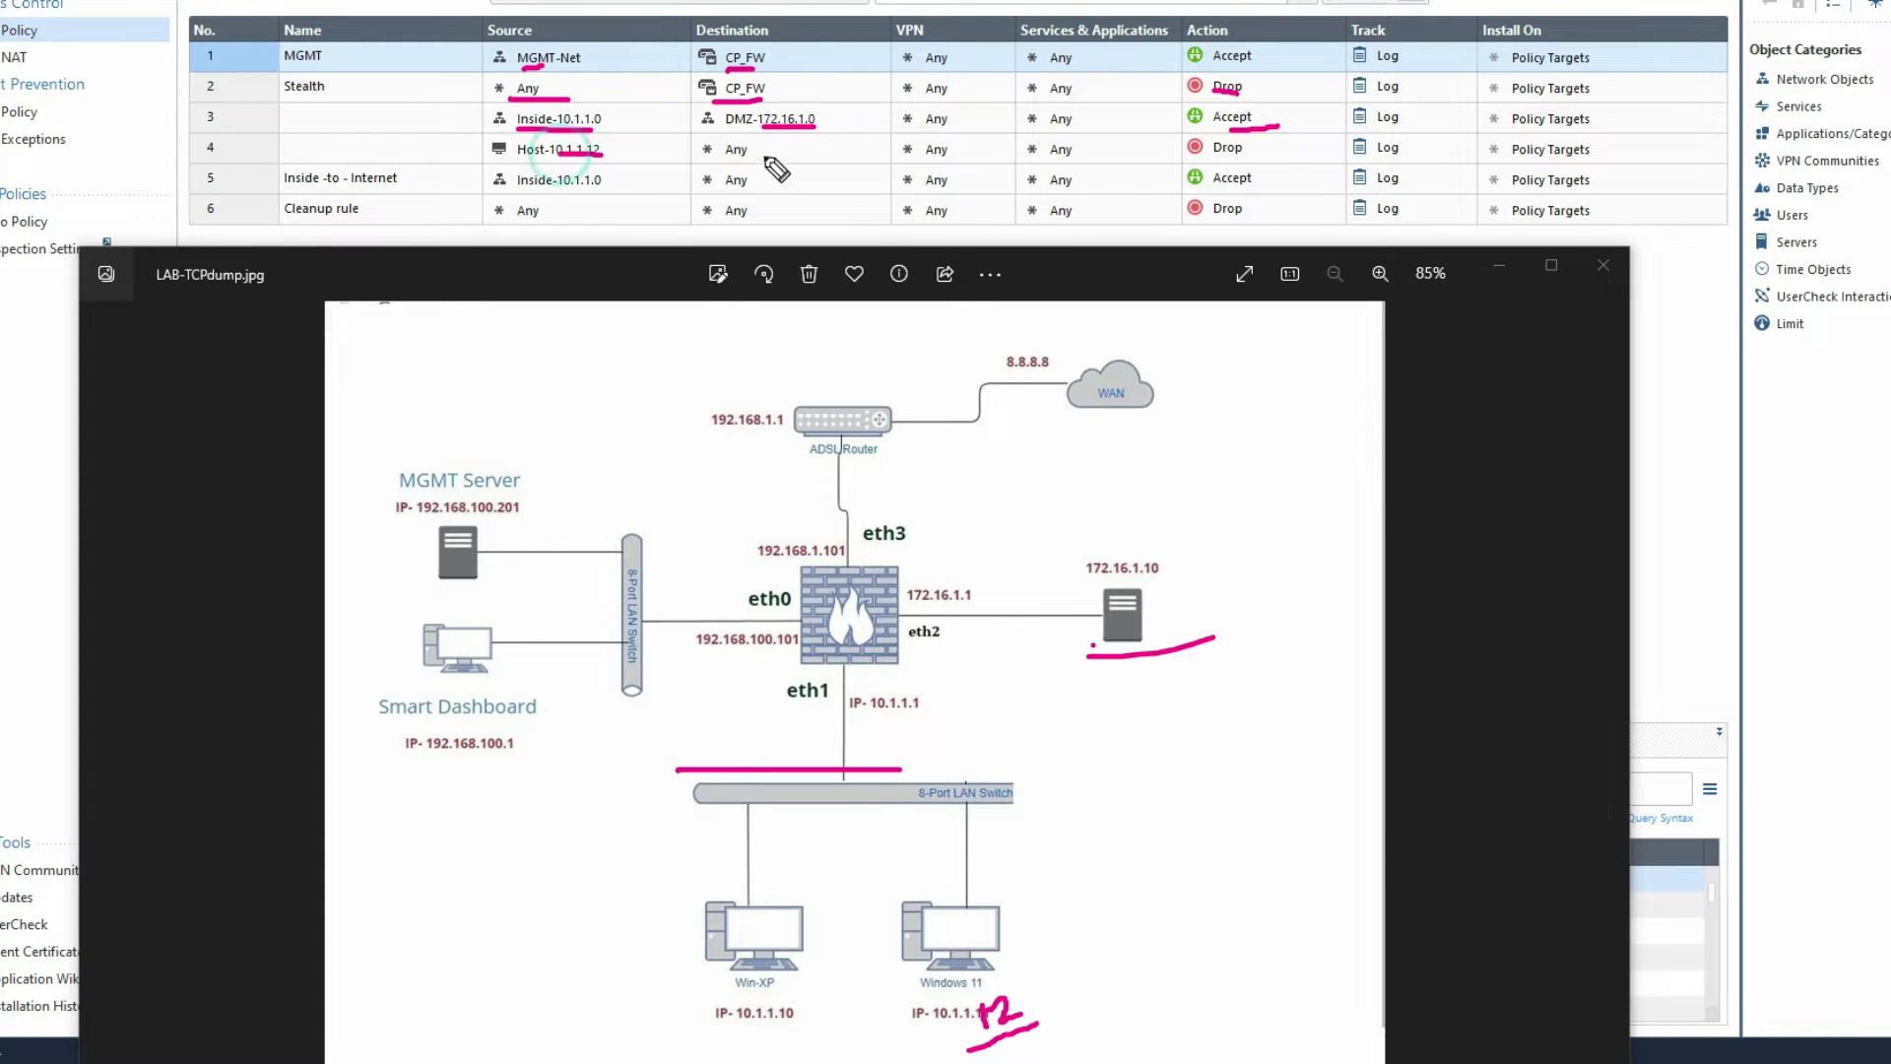
{"action": "left_click_drag", "start_coordinate": [743, 157], "coordinate": [760, 155]}
{"action": "mouse_move", "coordinate": [948, 1051]}
{"action": "left_mouse_down"}
{"action": "mouse_move", "coordinate": [1036, 1029]}
{"action": "mouse_move", "coordinate": [1024, 1040]}
{"action": "left_mouse_up"}
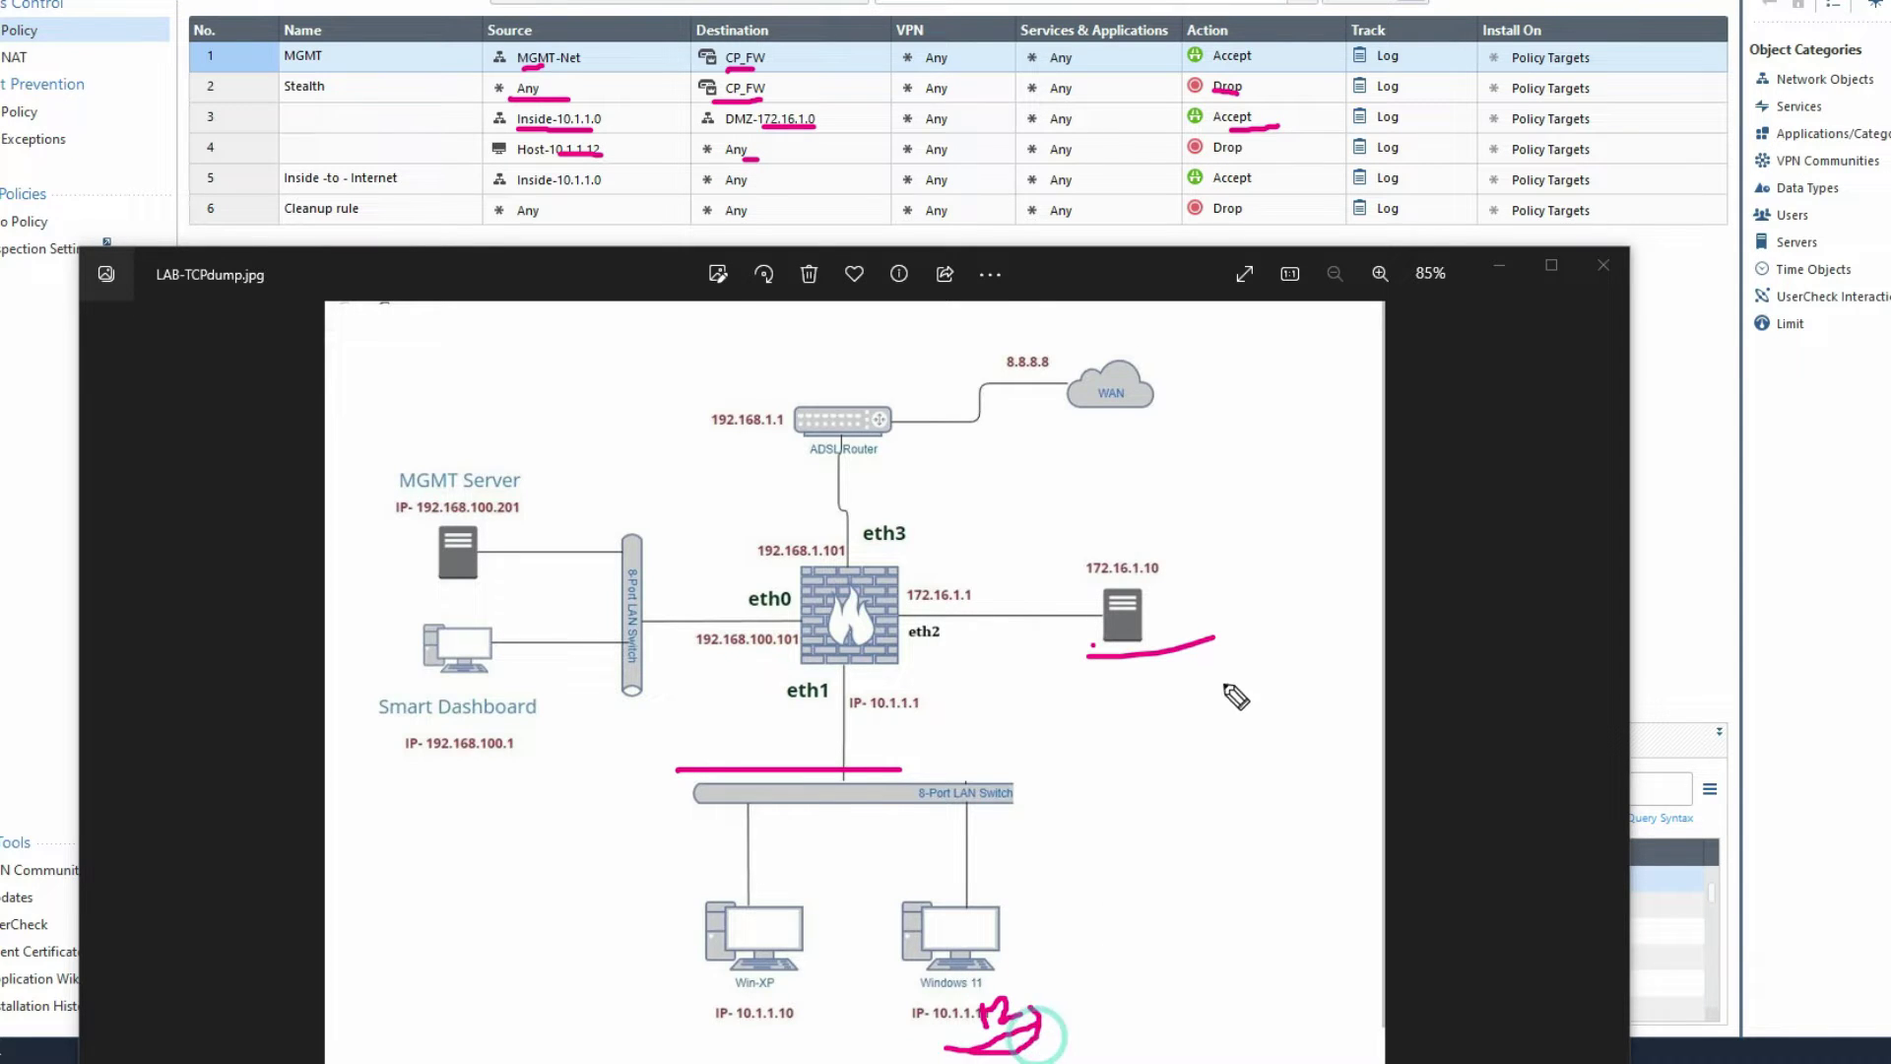
{"action": "left_click_drag", "start_coordinate": [1110, 651], "coordinate": [1154, 647]}
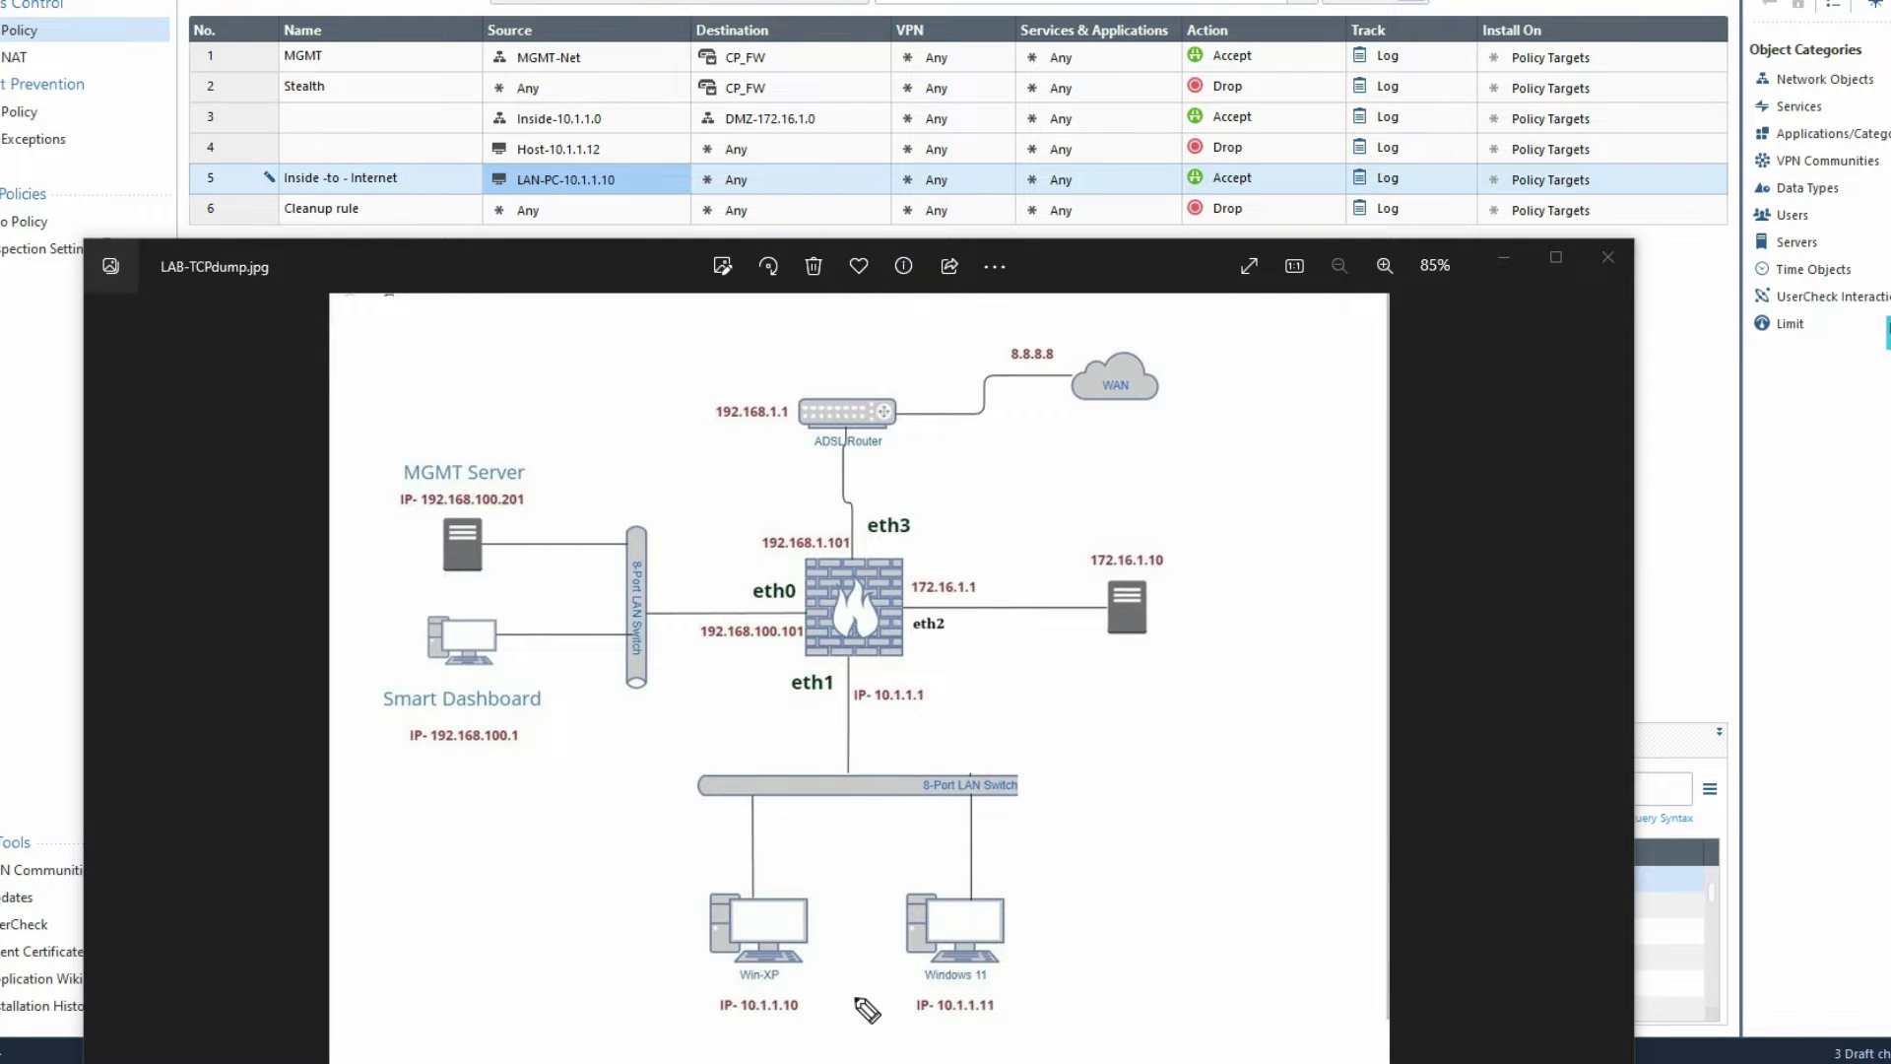
- Mark the Win-XP 10.1.1.10 address, the eth3-to-WAN path, and the Windows 11 host as 10.1.1.12
{"action": "left_click_drag", "start_coordinate": [711, 1026], "coordinate": [817, 1013]}
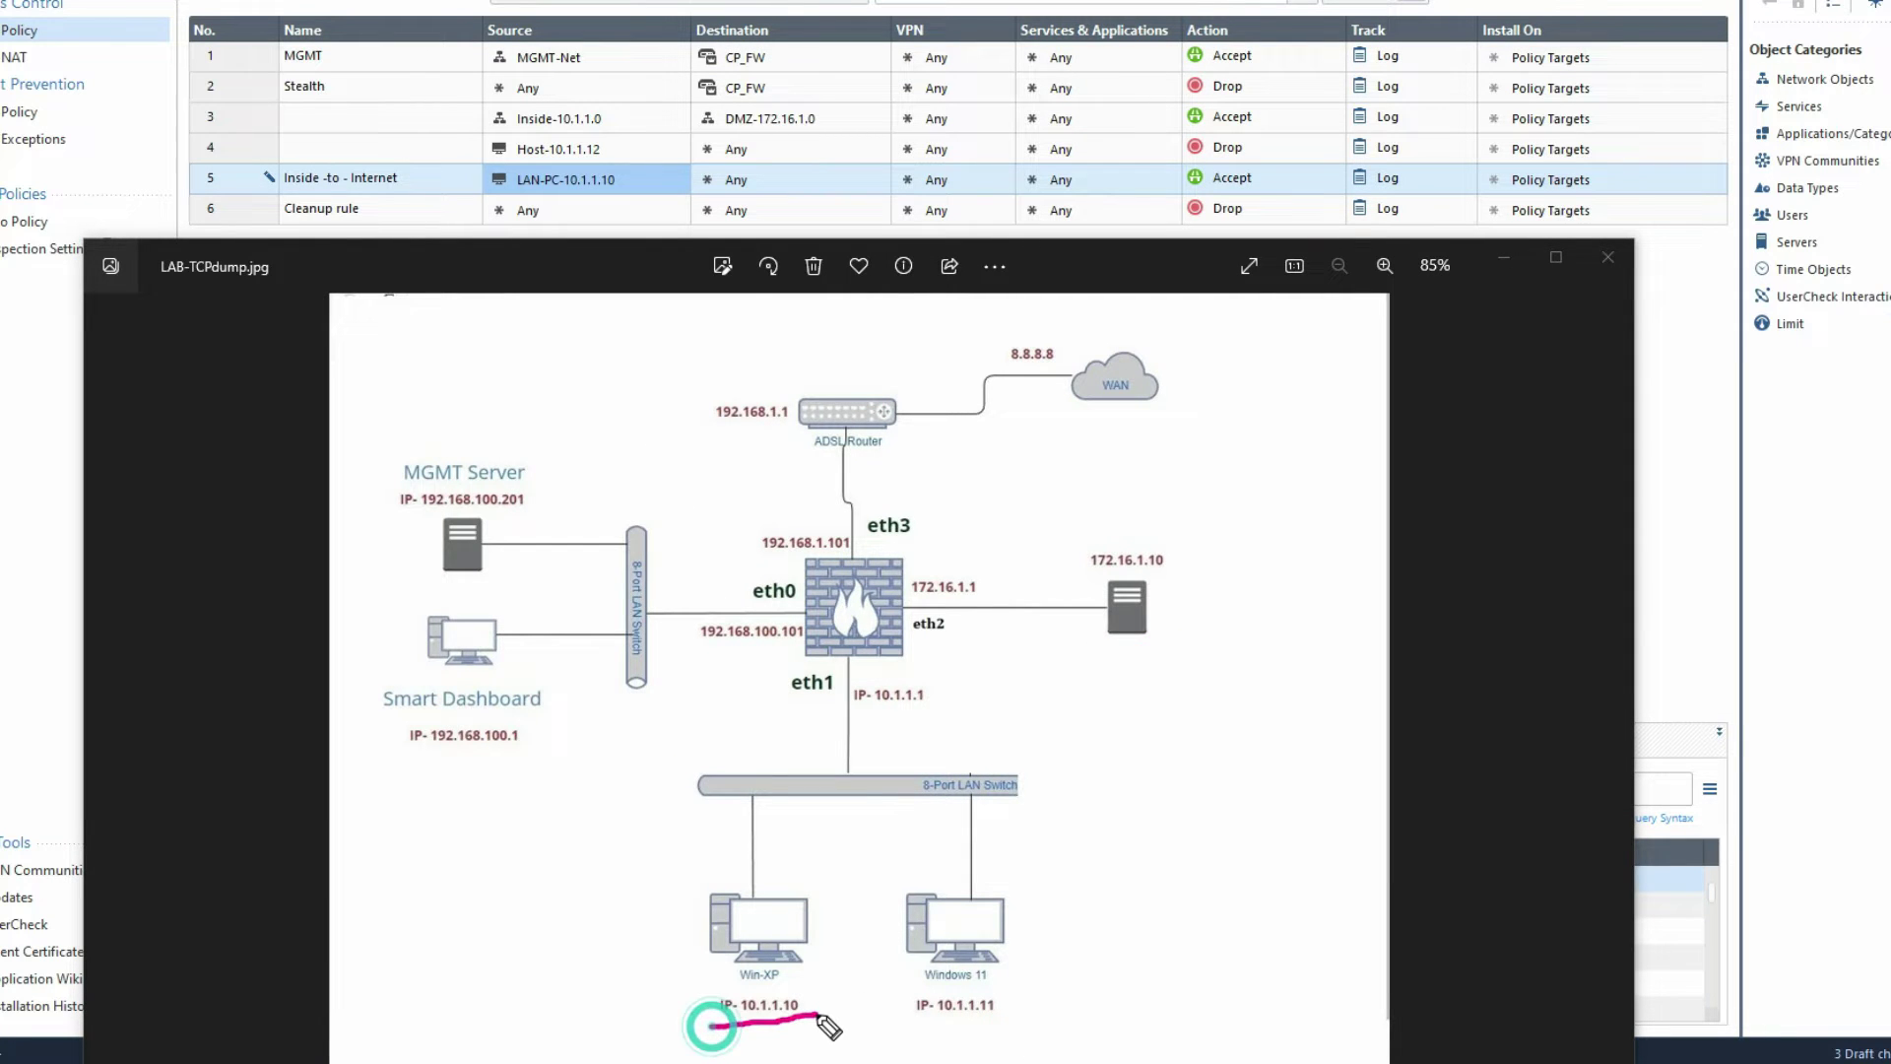
{"action": "left_click_drag", "start_coordinate": [814, 469], "coordinate": [1128, 402]}
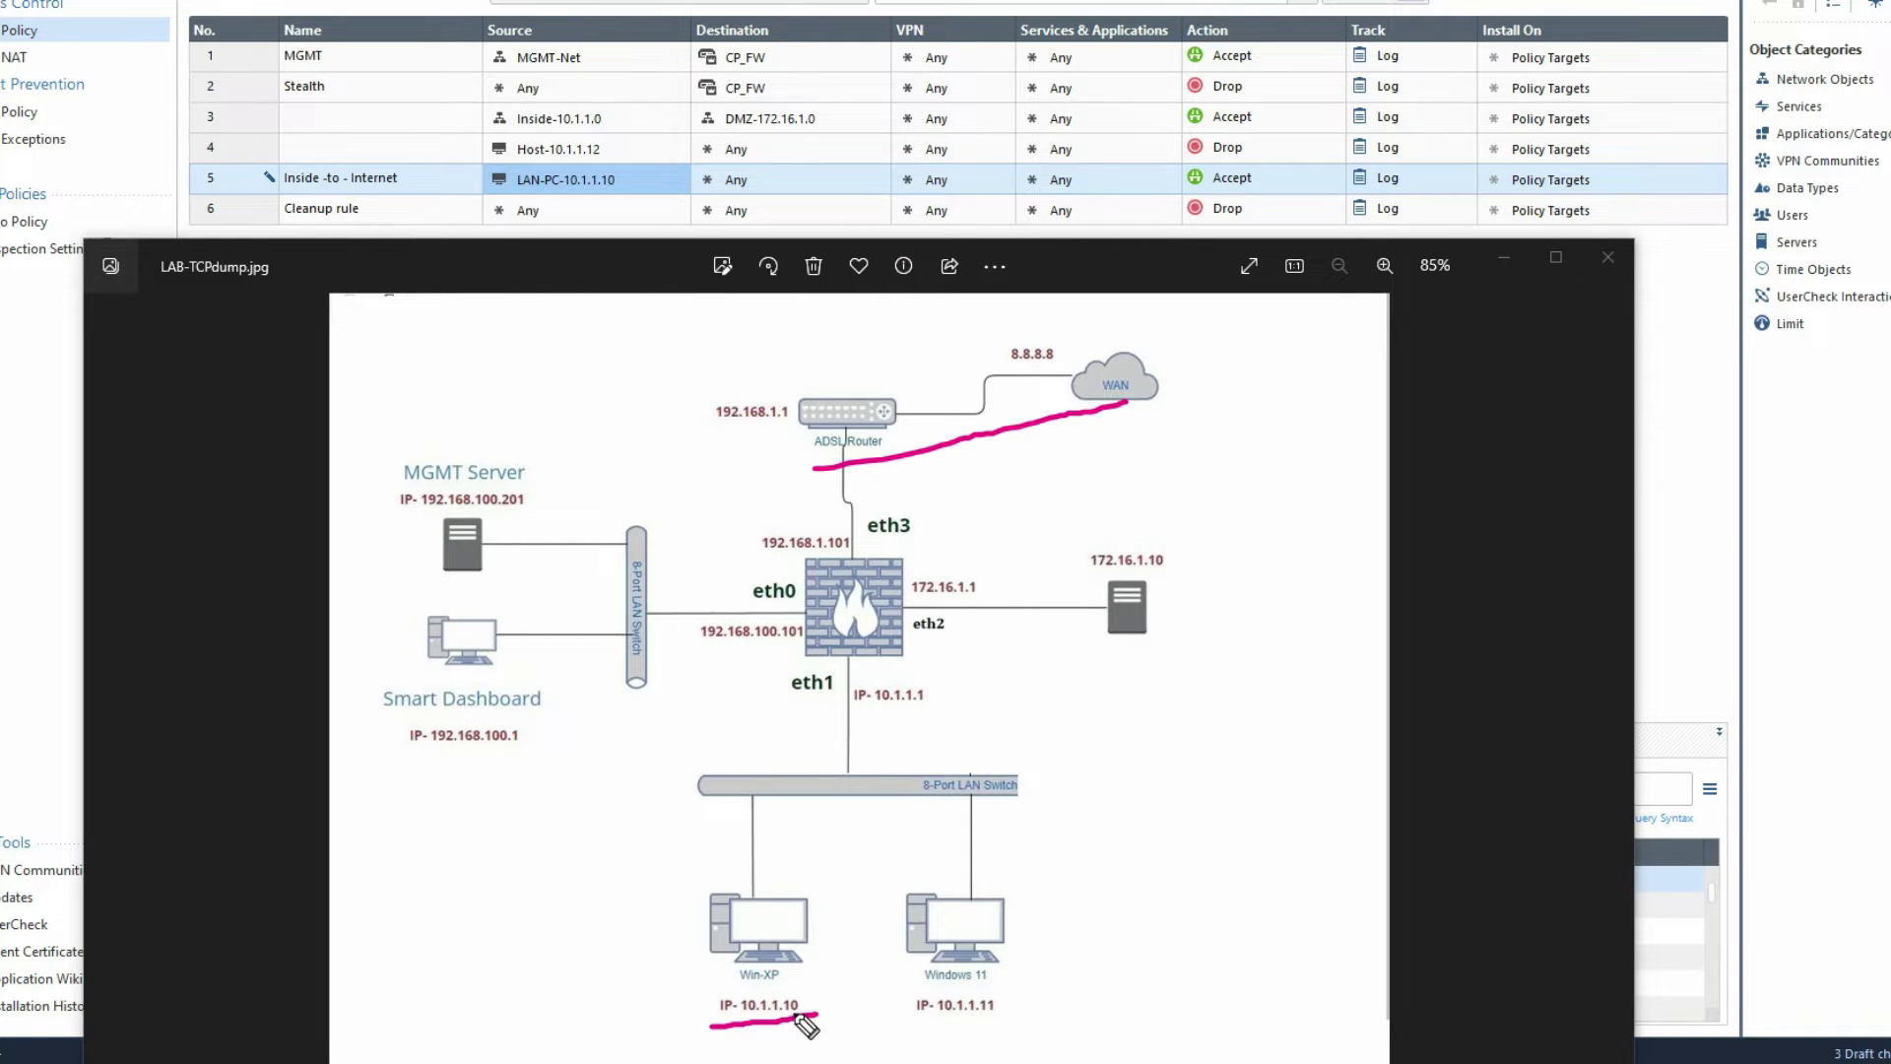
{"action": "left_click_drag", "start_coordinate": [983, 1001], "coordinate": [988, 1027]}
{"action": "left_click_drag", "start_coordinate": [997, 1004], "coordinate": [1056, 1040]}
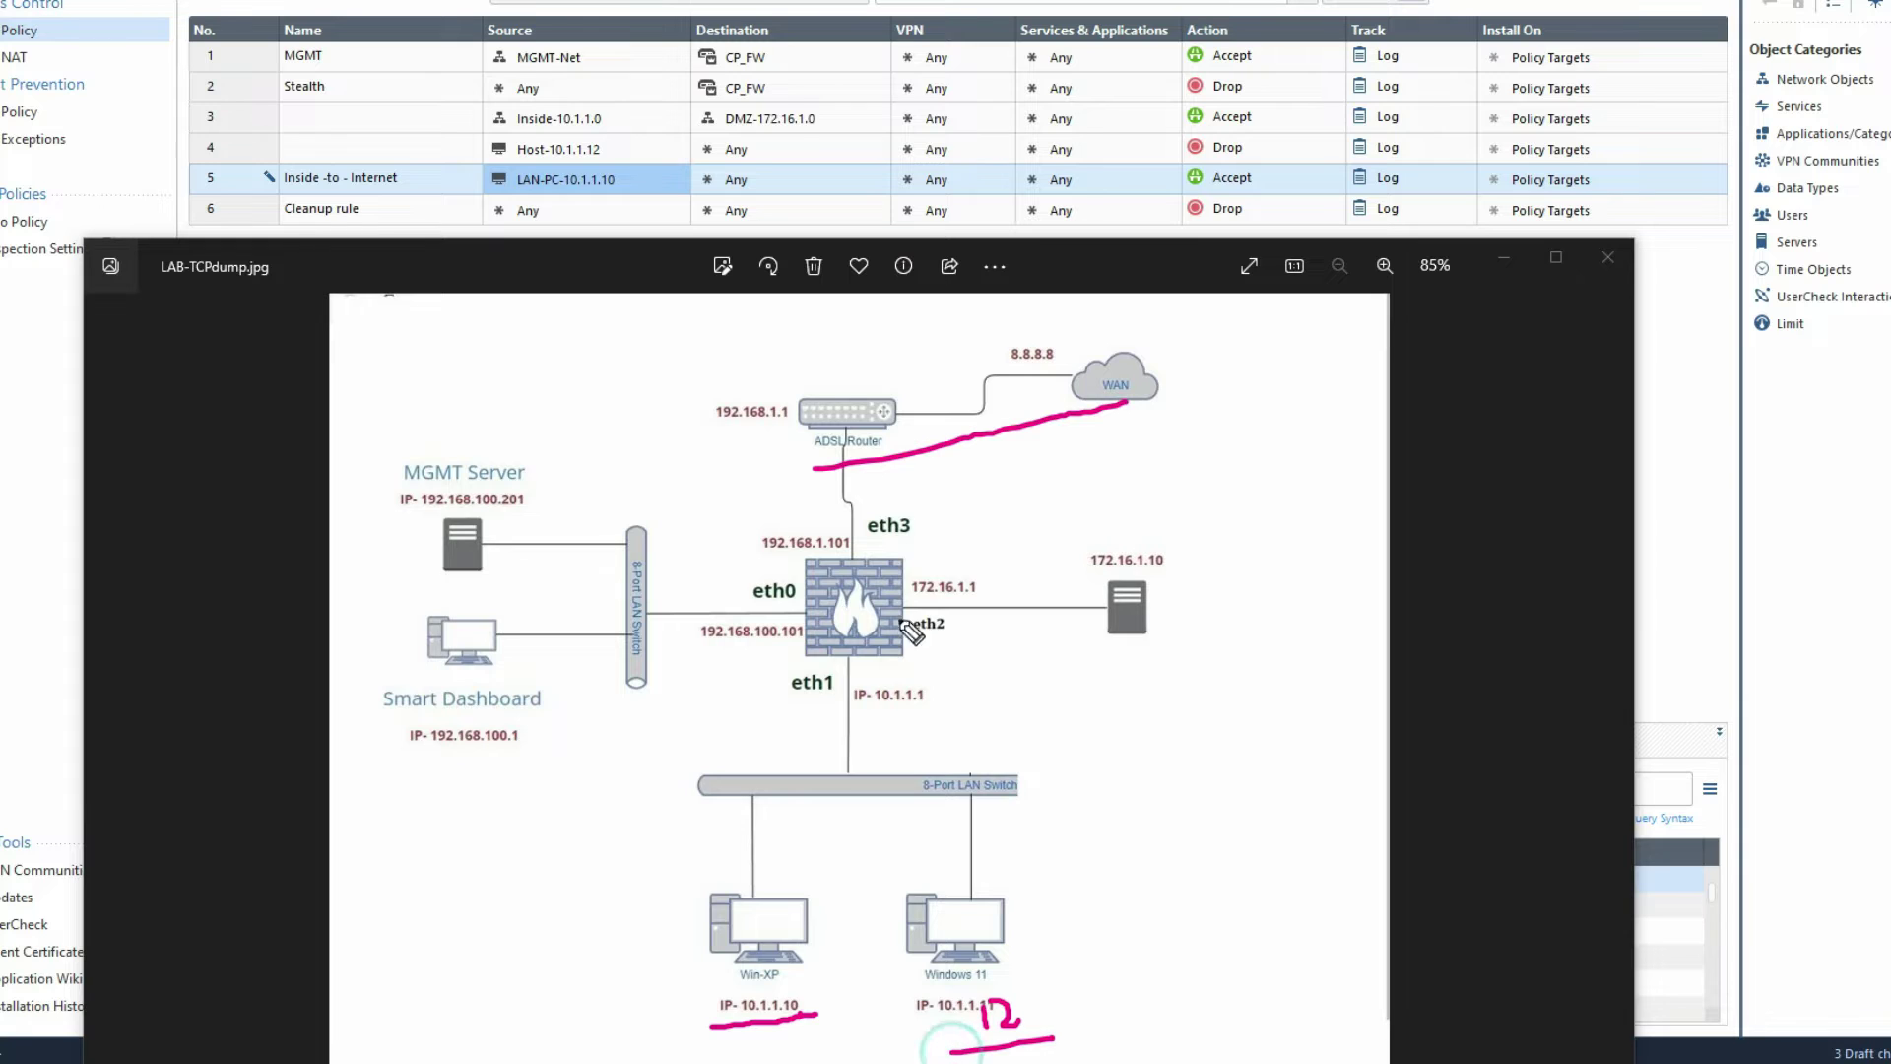
- Underline Inside-10.1.1.0 and the Host-10.1.1.12 Drop rule, highlight the DMZ traffic path, and return to the diagram
{"action": "left_click_drag", "start_coordinate": [568, 155], "coordinate": [600, 153]}
{"action": "left_click_drag", "start_coordinate": [581, 128], "coordinate": [632, 124]}
{"action": "left_click_drag", "start_coordinate": [1184, 157], "coordinate": [1227, 152]}
{"action": "left_click_drag", "start_coordinate": [643, 429], "coordinate": [547, 756]}
{"action": "left_click_drag", "start_coordinate": [1089, 650], "coordinate": [1177, 631]}
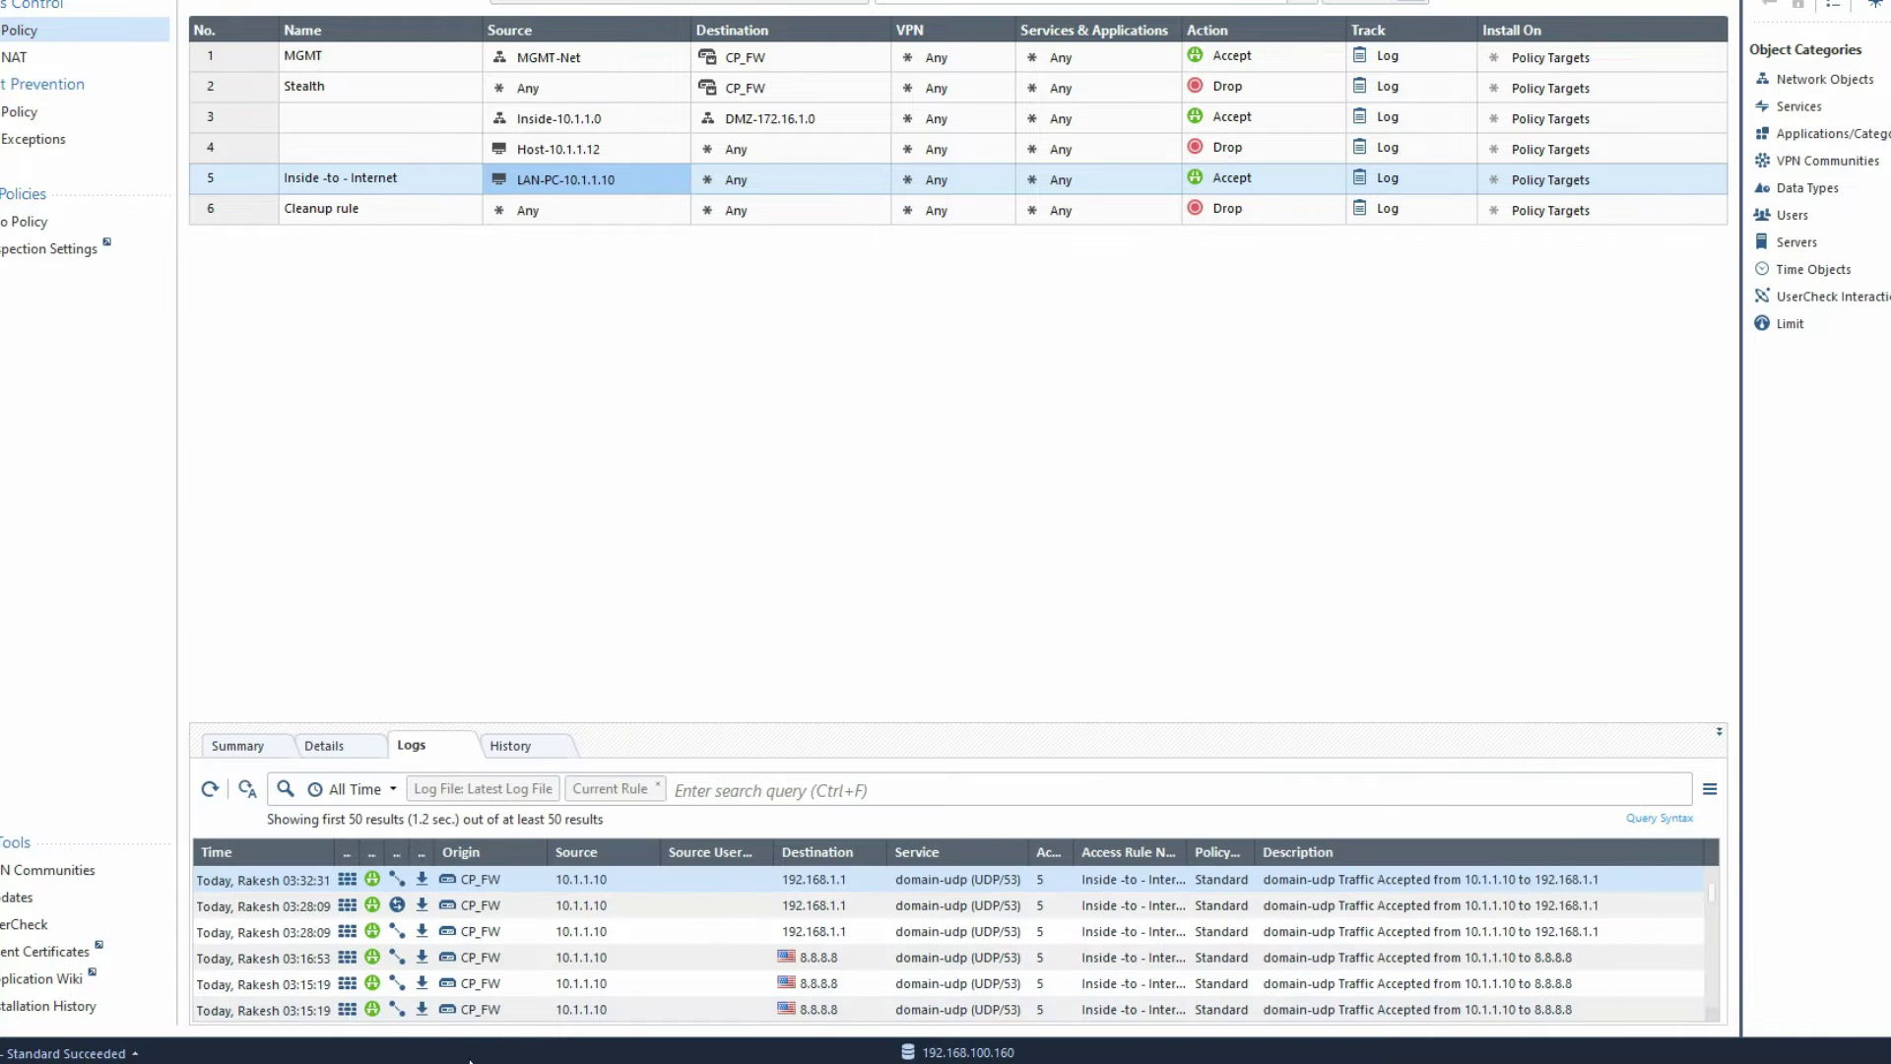
{"action": "key", "text": "alt+Tab"}
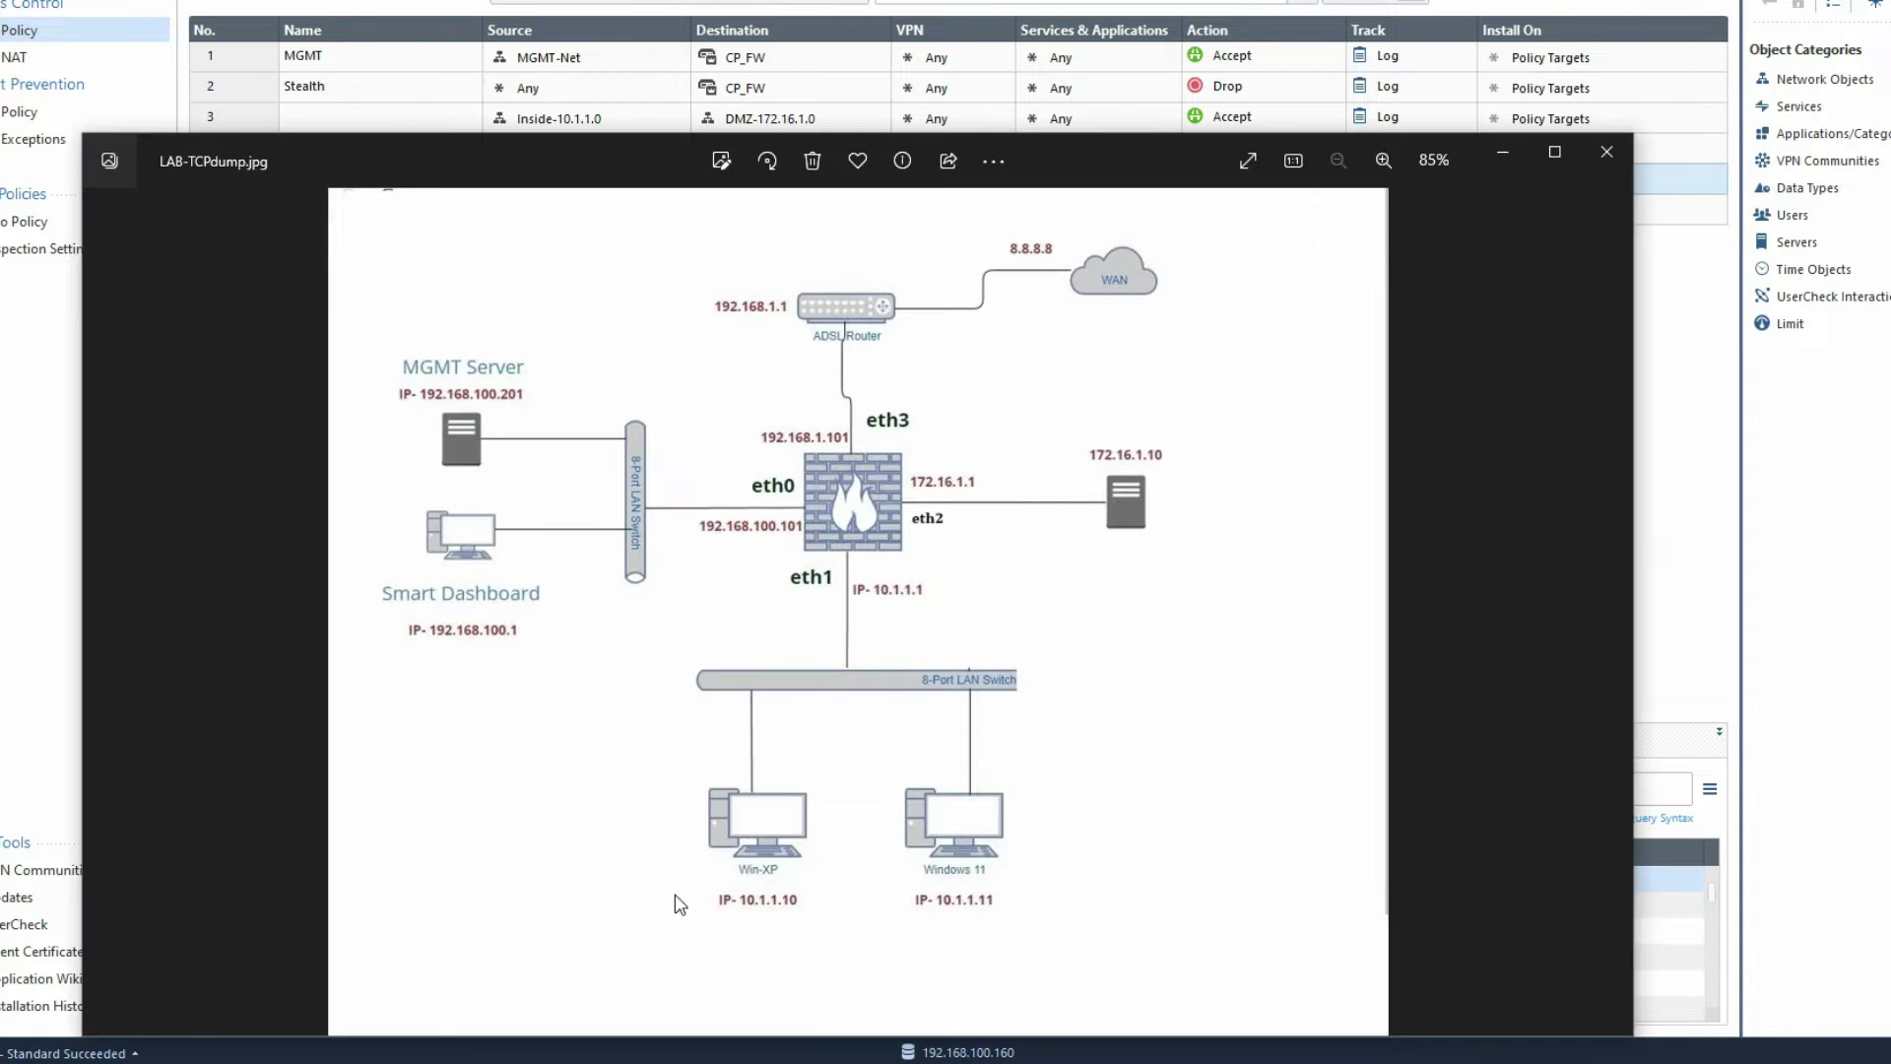
- Run ipconfig in the Windows 7 VM to confirm its address is 10.1.1.10
{"action": "left_click", "coordinate": [794, 903]}
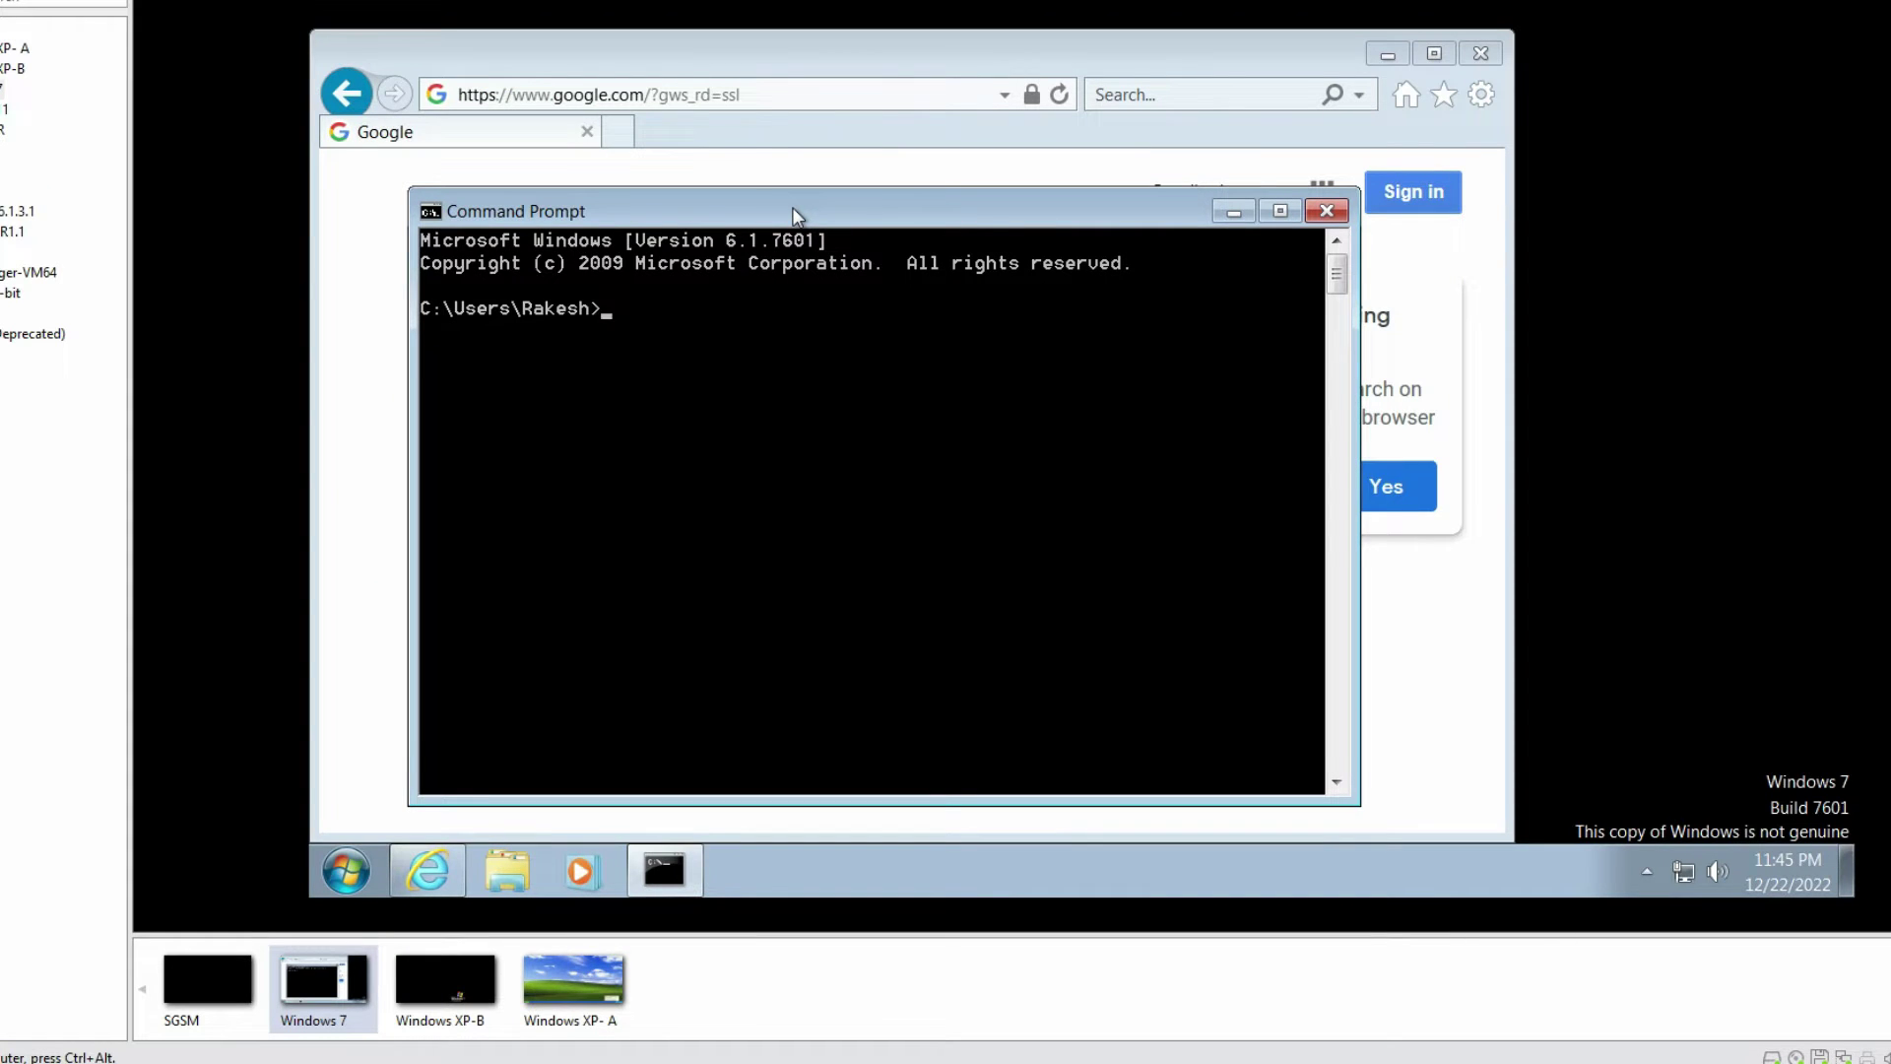
{"action": "type", "text": "ipconfi"}
{"action": "key", "text": "Return"}
{"action": "key", "text": "Up"}
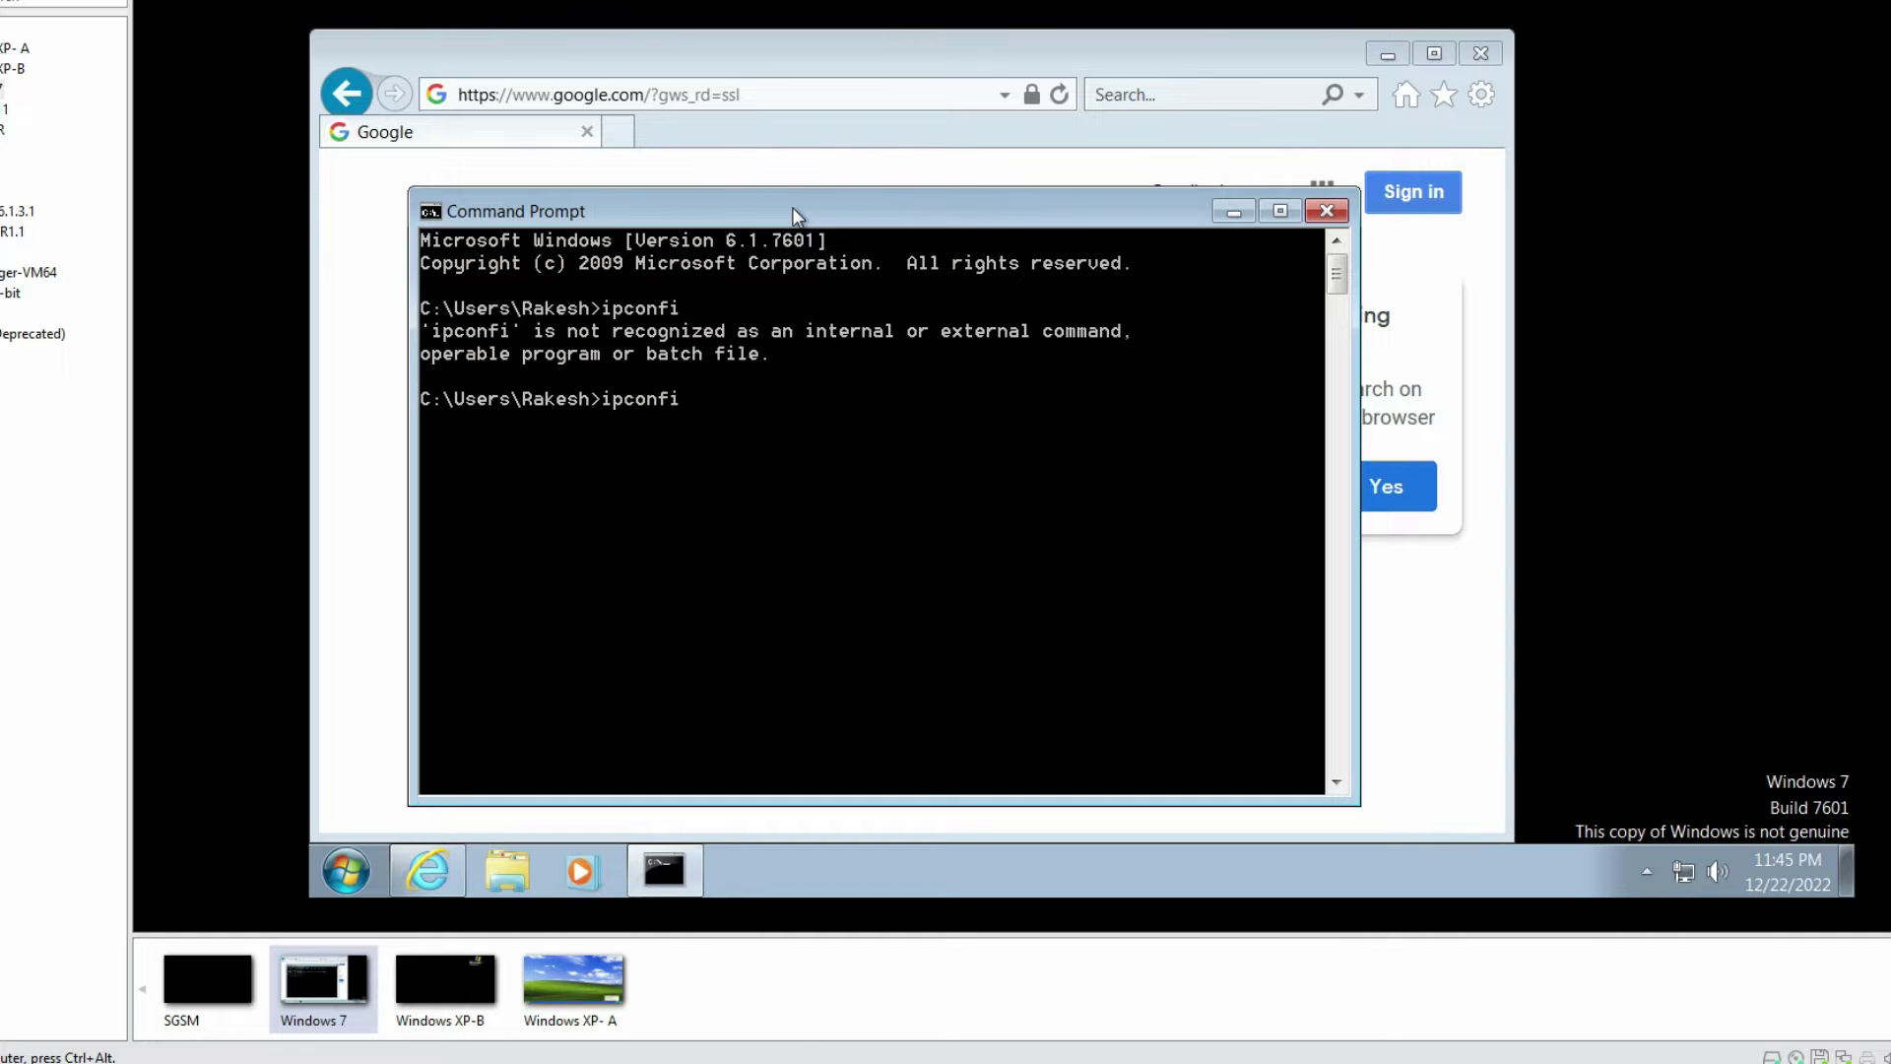
{"action": "type", "text": "g"}
{"action": "key", "text": "Return"}
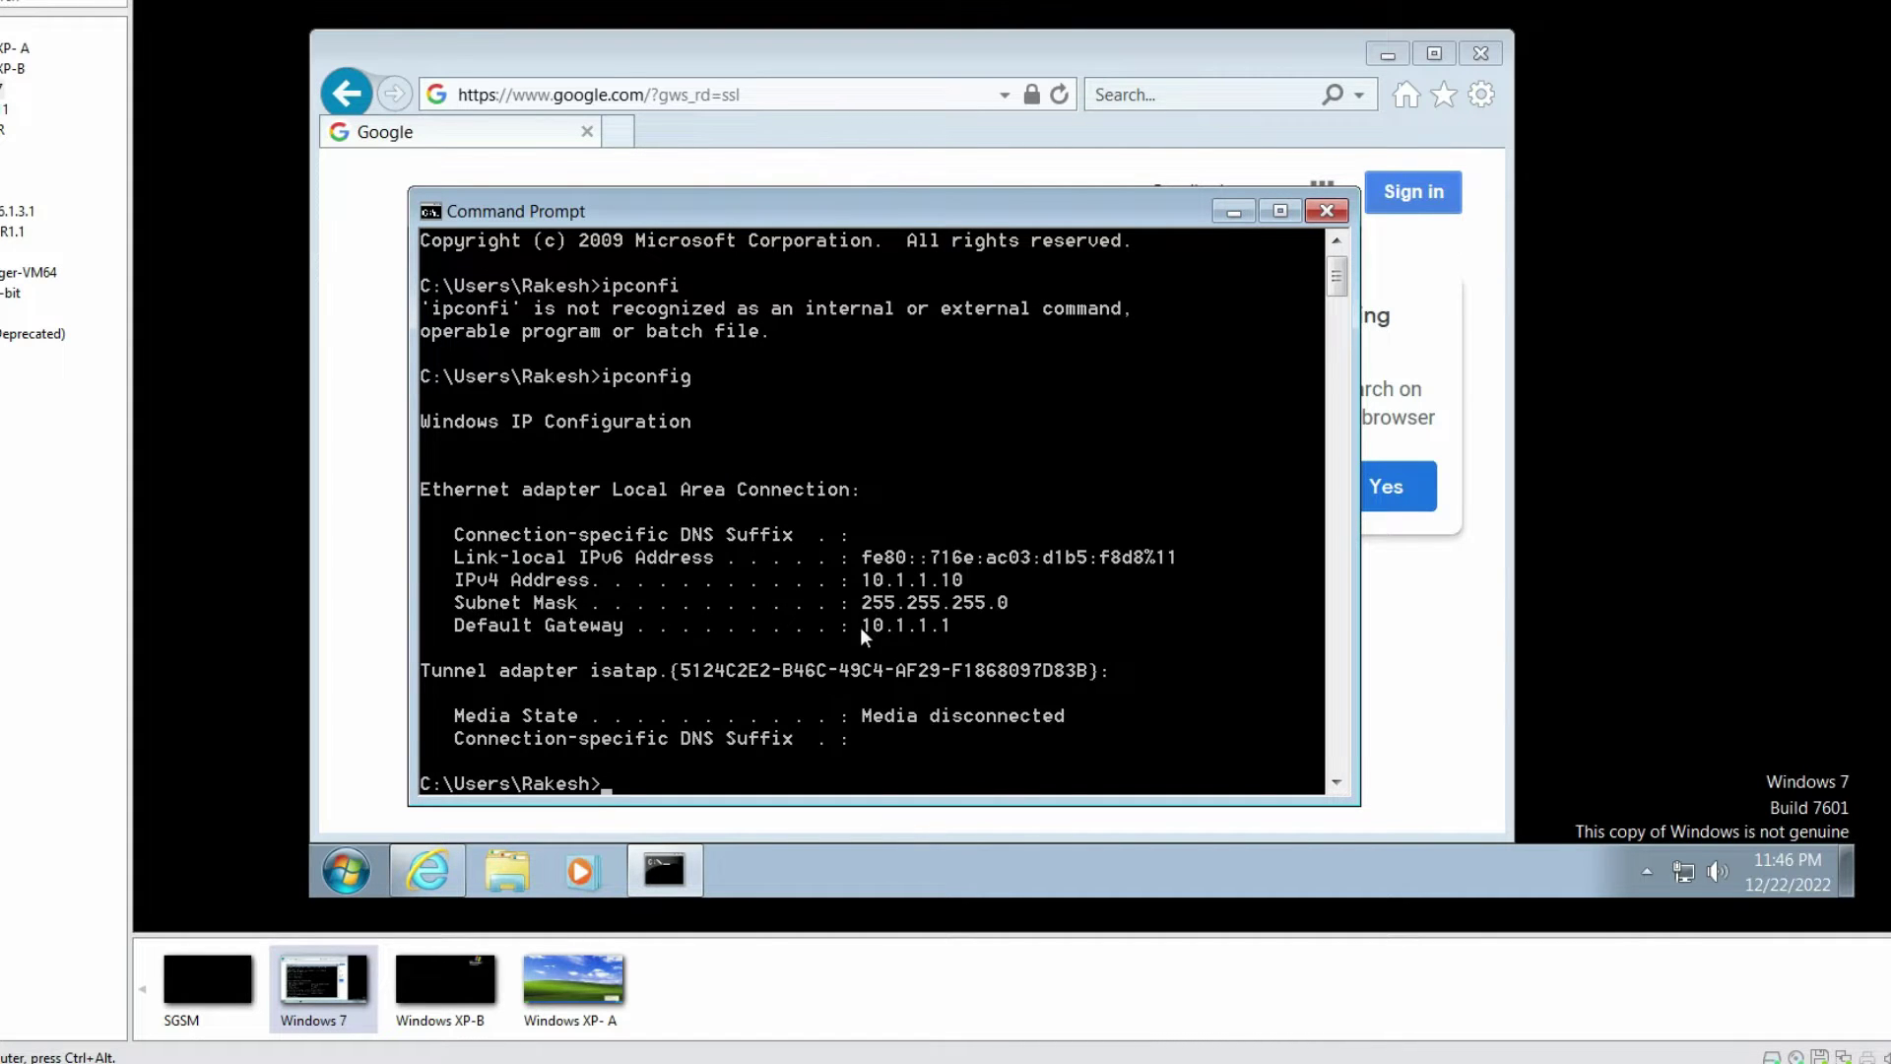
- Ping the DMZ server 172.16.1.10 from the VM and stop it after replies
{"action": "type", "text": "ping"}
{"action": "key", "text": "alt+Tab"}
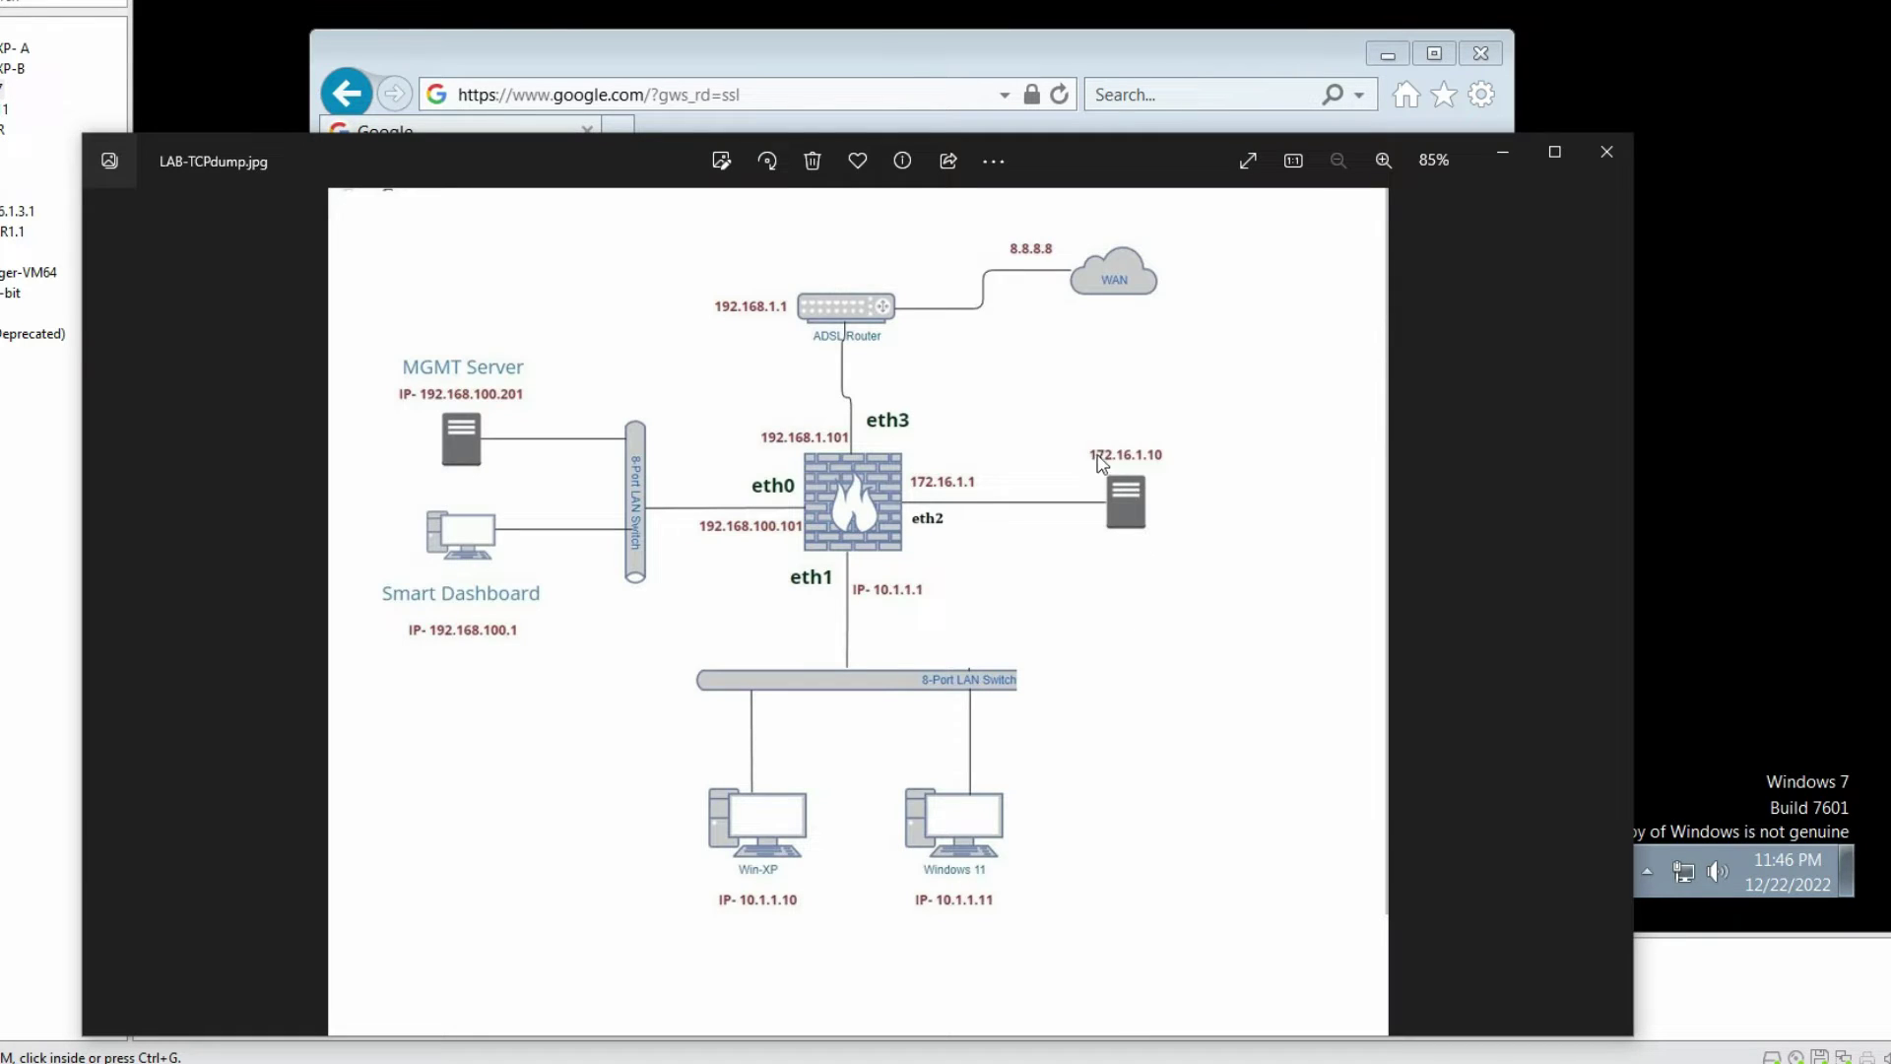
{"action": "key", "text": "alt+Tab"}
{"action": "type", "text": "1"}
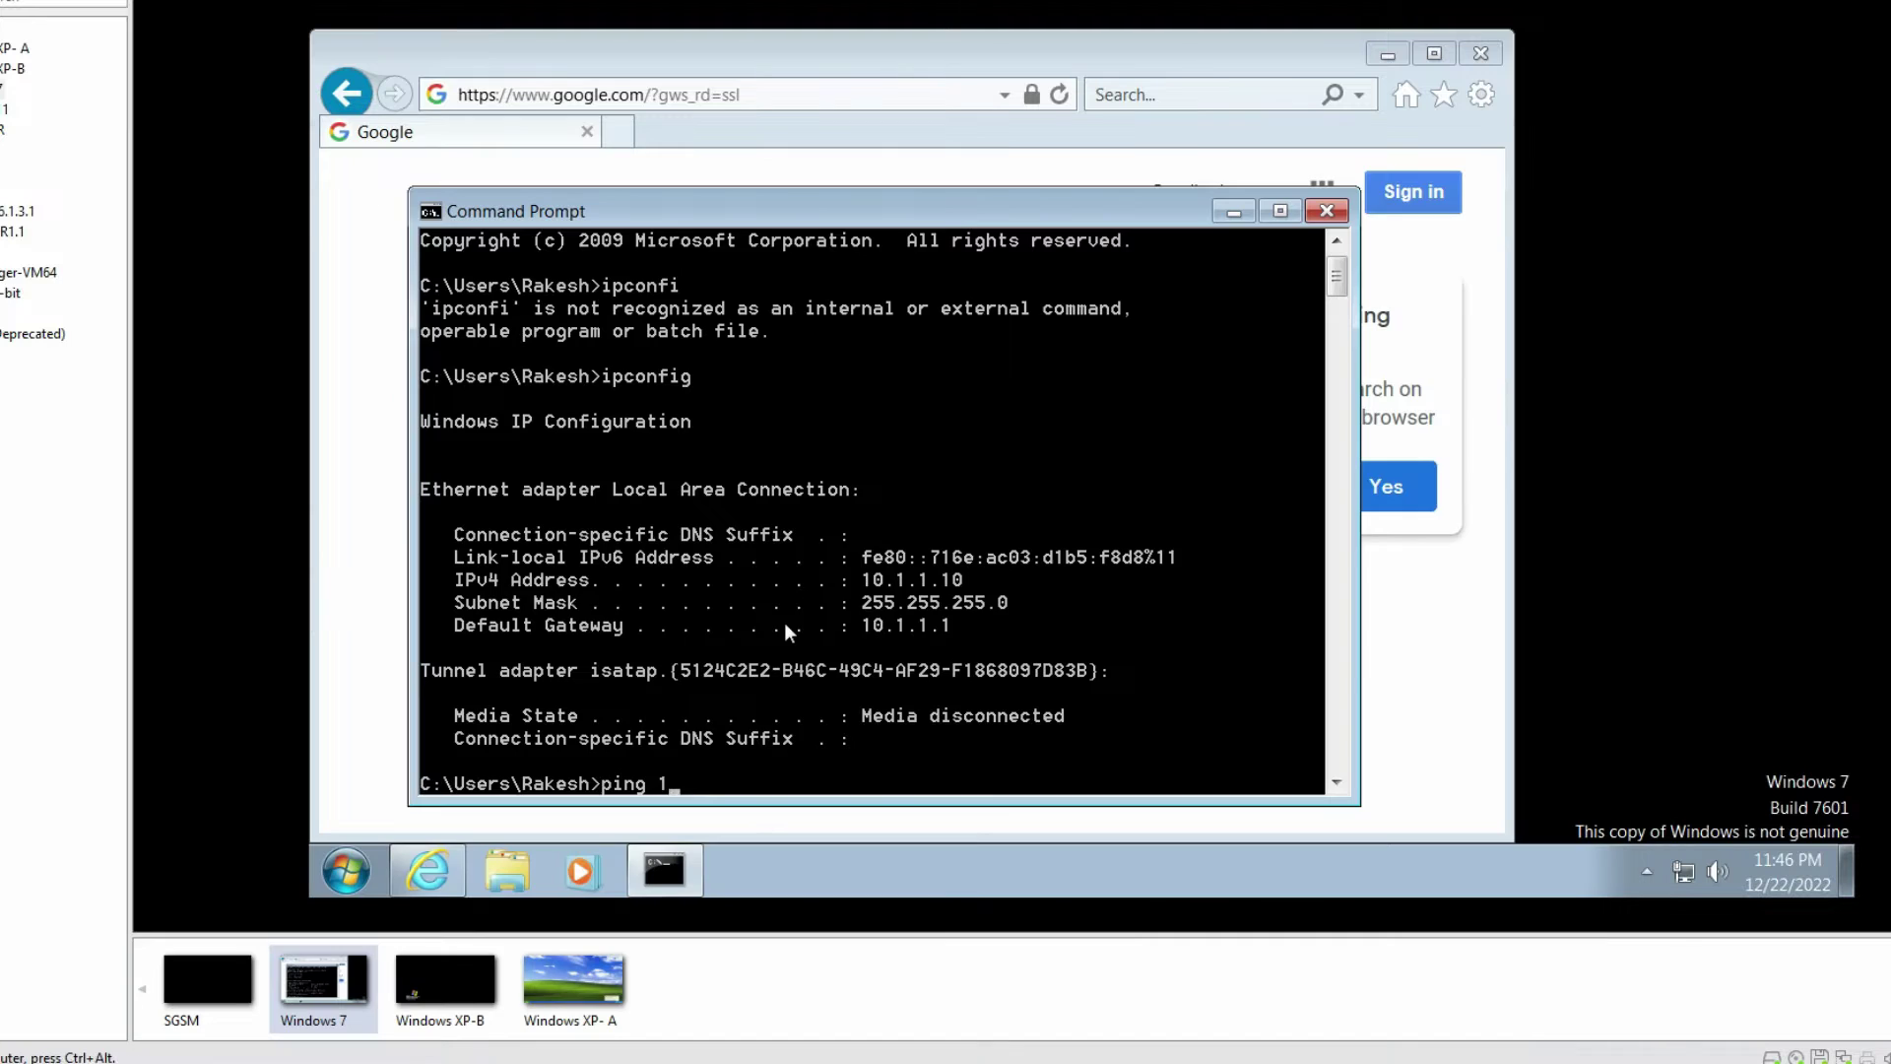
{"action": "type", "text": "72.16.1.10"}
{"action": "key", "text": "Return"}
{"action": "key", "text": "ctrl+c"}
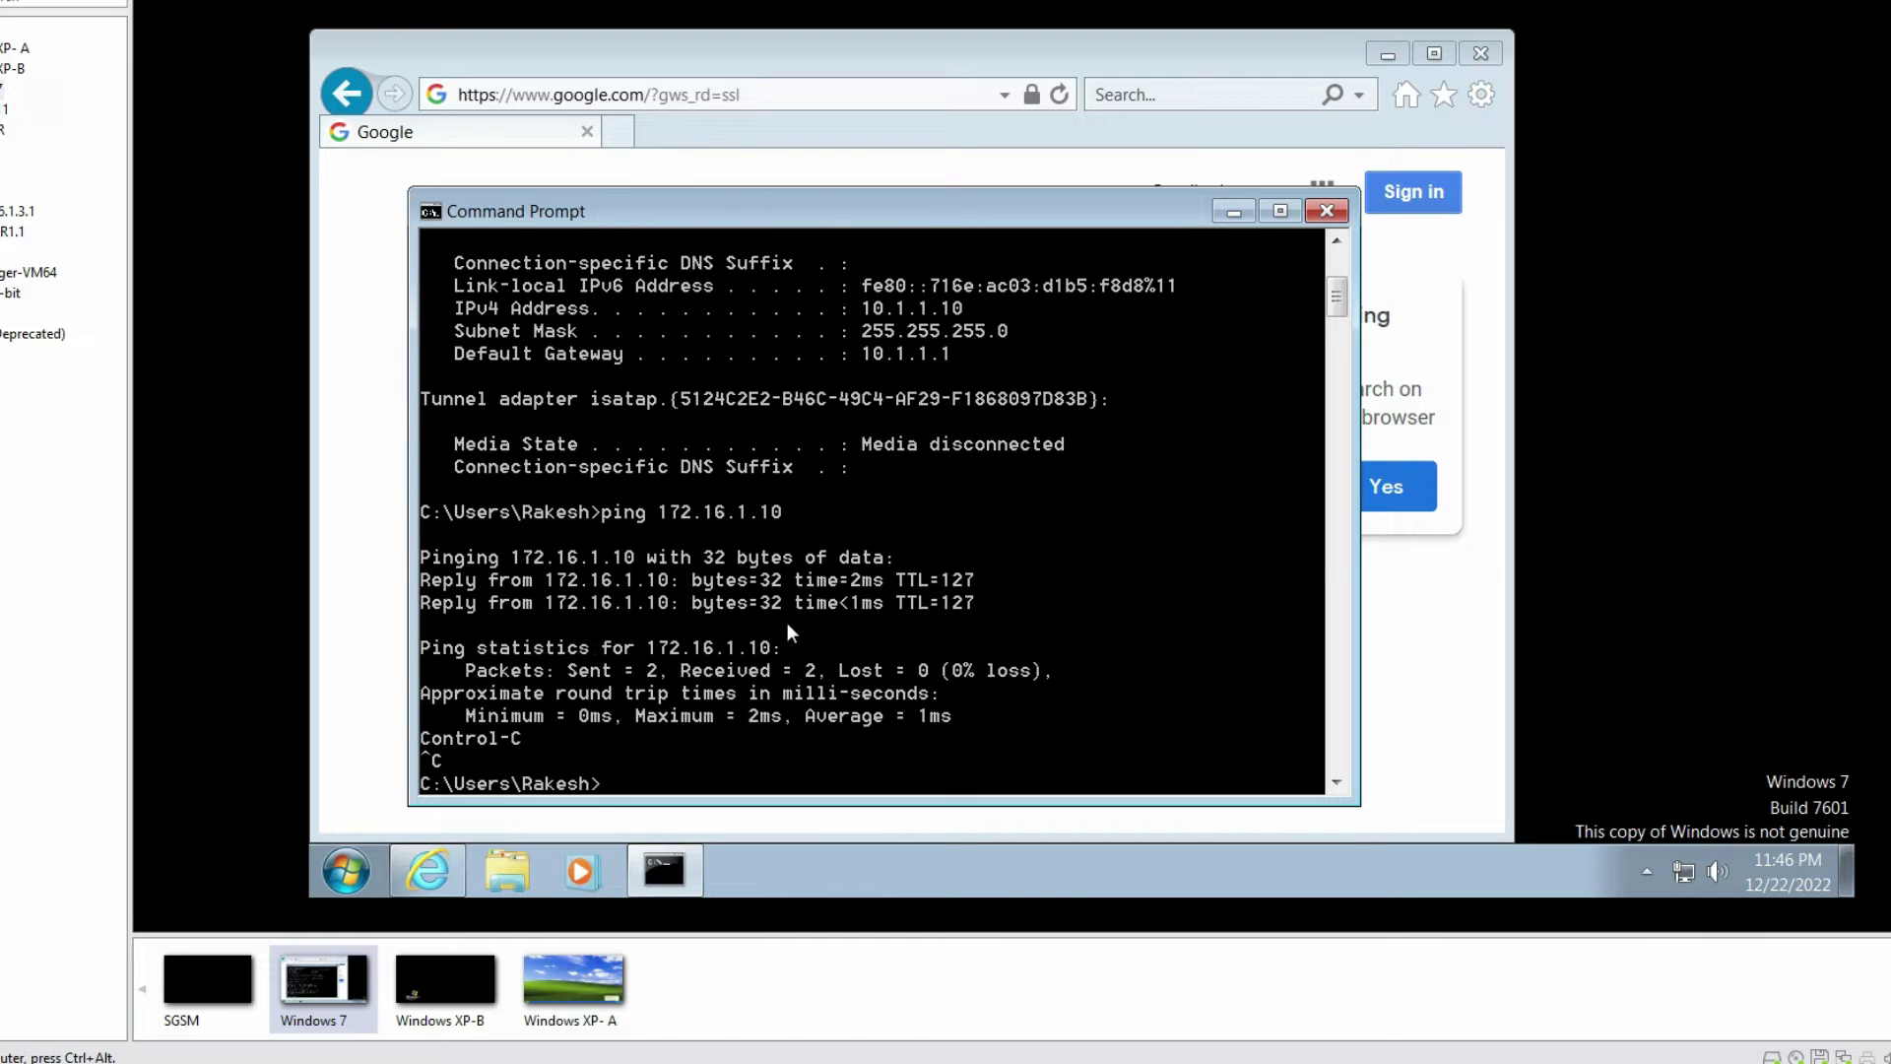
- Ping 8.8.8.8 from the VM and stop it once replies arrive
{"action": "type", "text": "ping 172.16.1.1"}
{"action": "key", "text": "BackSpace"}
{"action": "key", "text": "BackSpace"}
{"action": "key", "text": "BackSpace"}
{"action": "key", "text": "BackSpace"}
{"action": "key", "text": "BackSpace"}
{"action": "key", "text": "BackSpace"}
{"action": "key", "text": "BackSpace"}
{"action": "key", "text": "BackSpace"}
{"action": "key", "text": "BackSpace"}
{"action": "key", "text": "BackSpace"}
{"action": "type", "text": "8.8.8.8"}
{"action": "key", "text": "Return"}
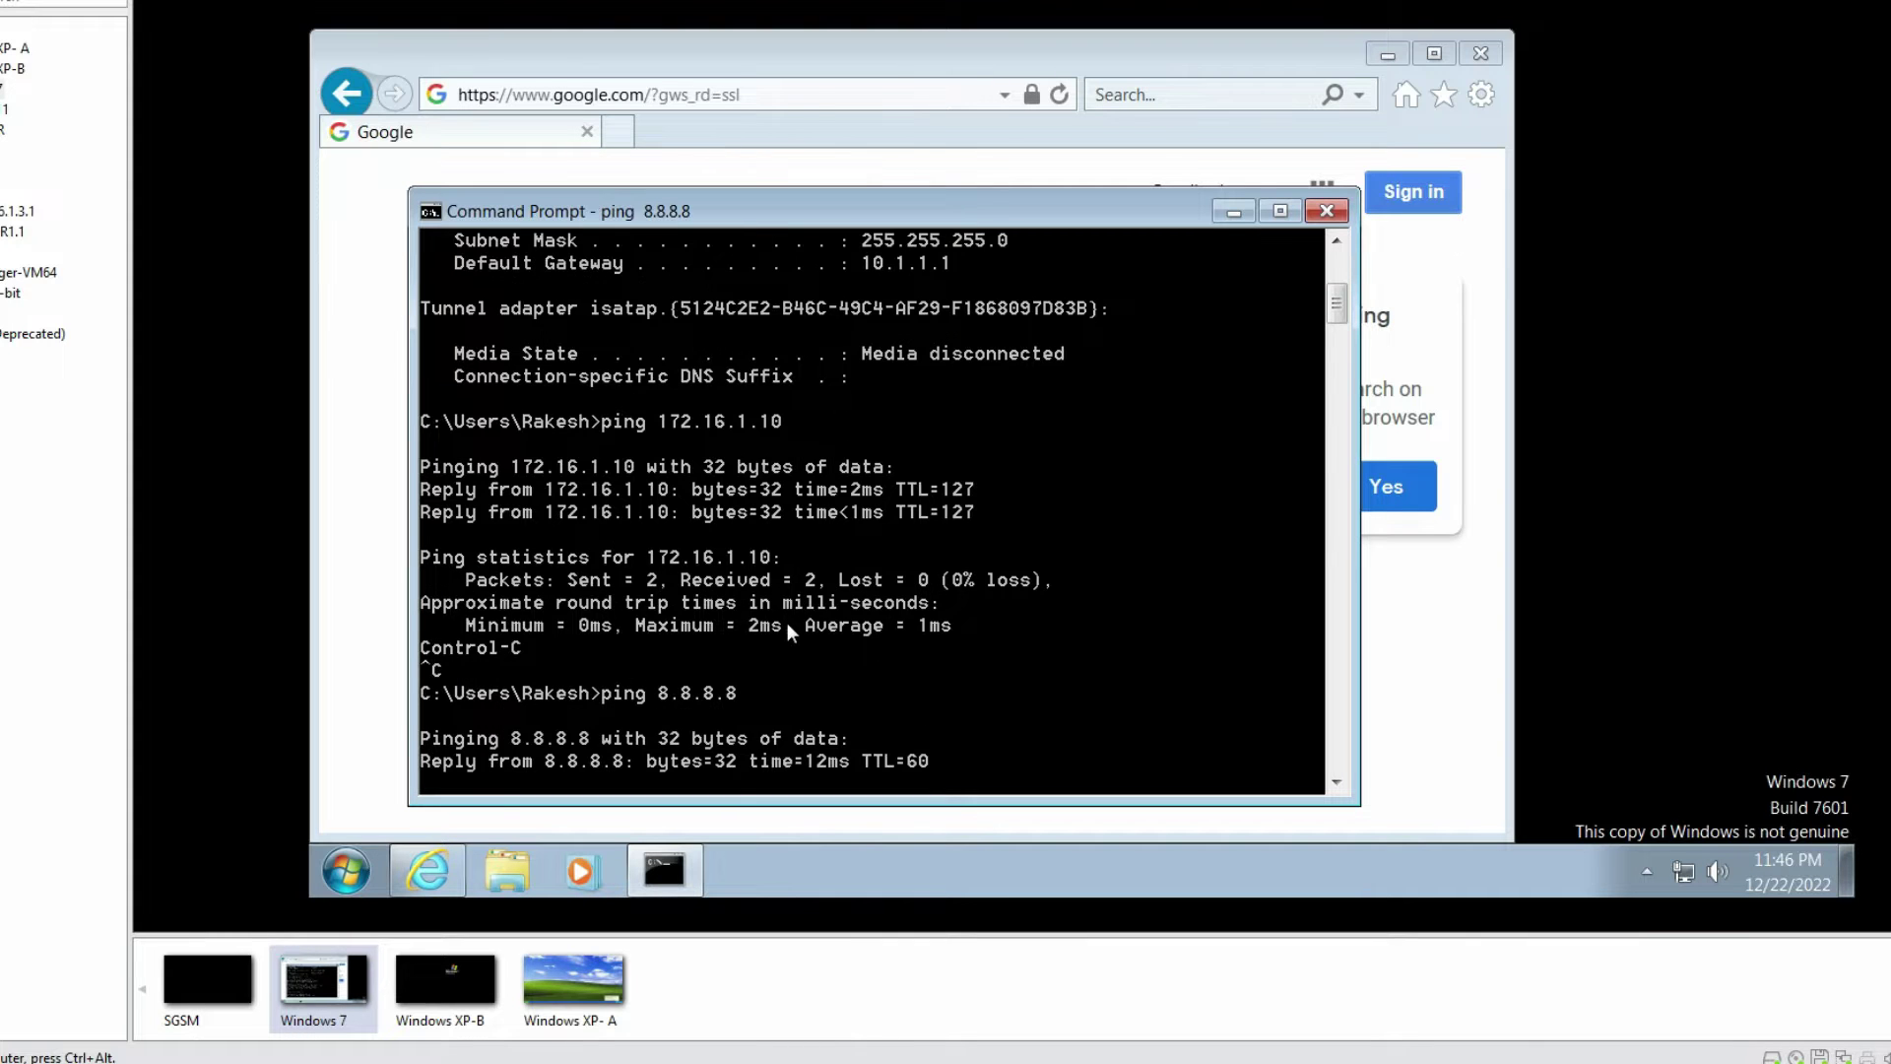
{"action": "key", "text": "ctrl+c"}
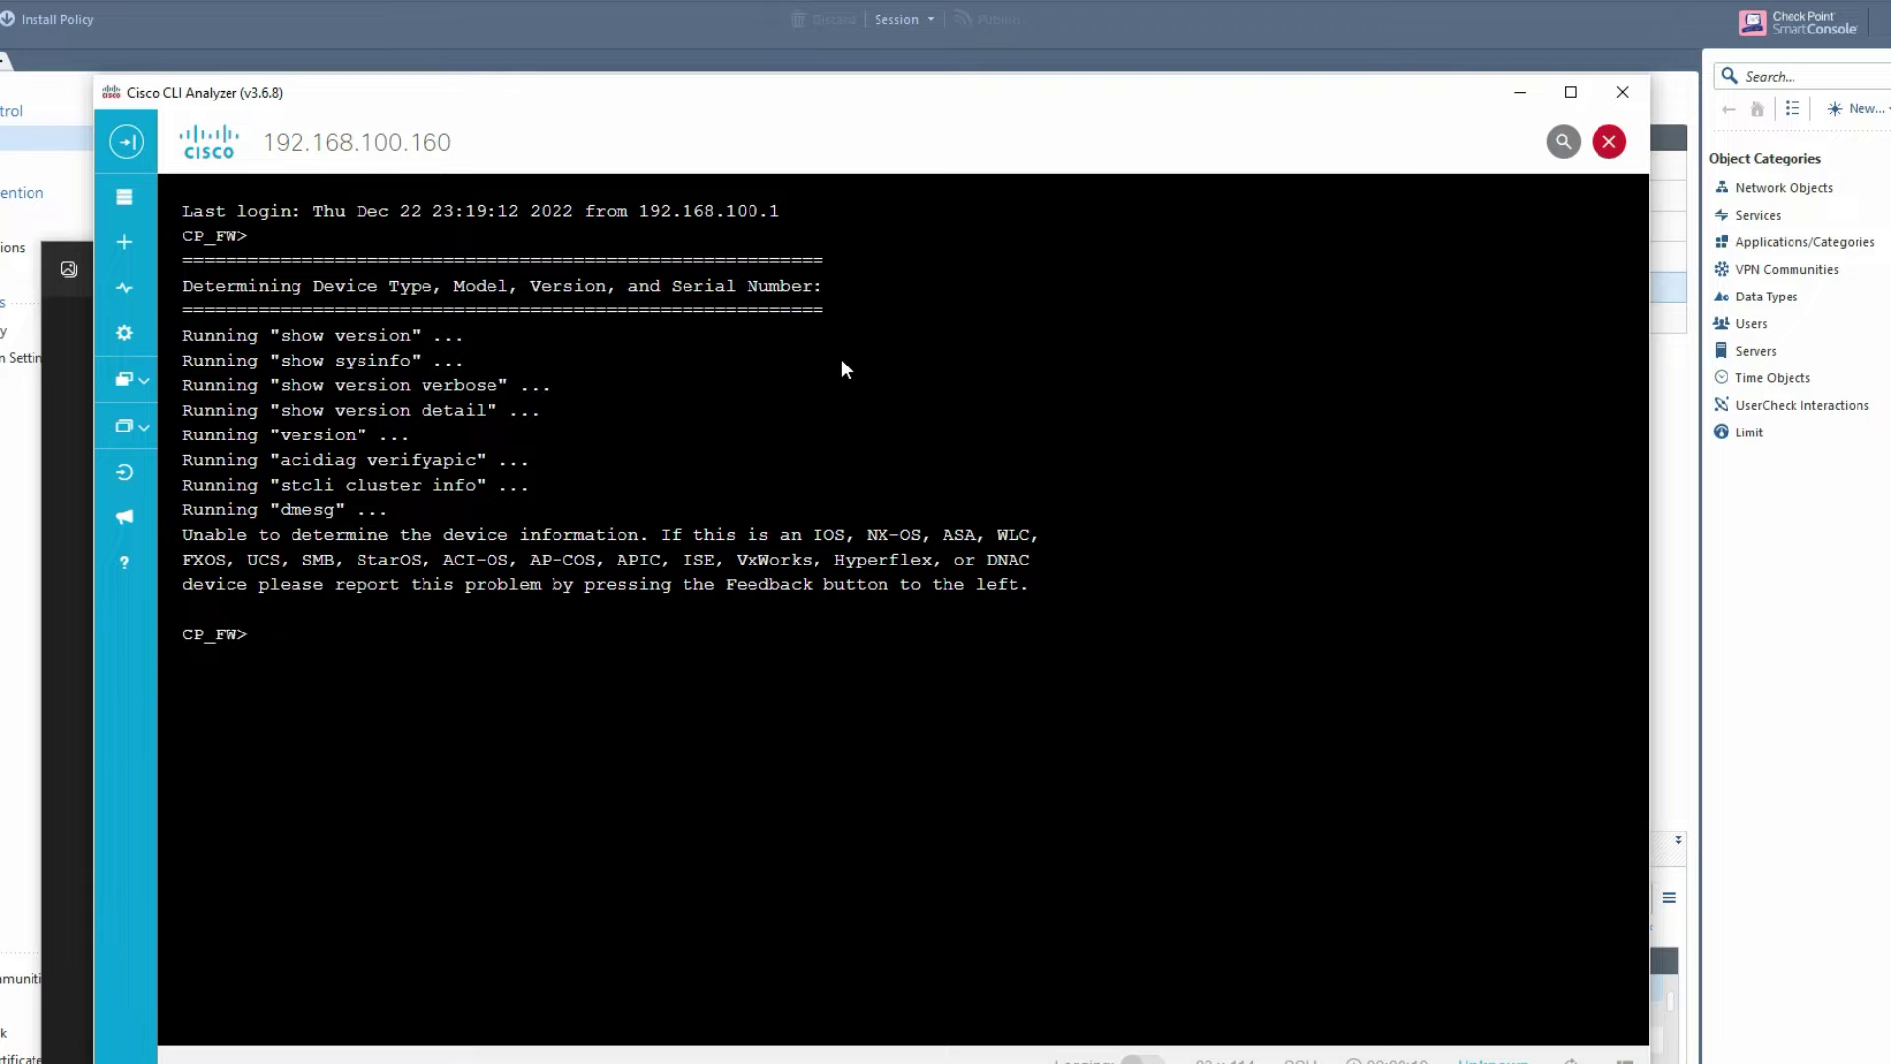
{"action": "key", "text": "Return"}
{"action": "key", "text": "Return"}
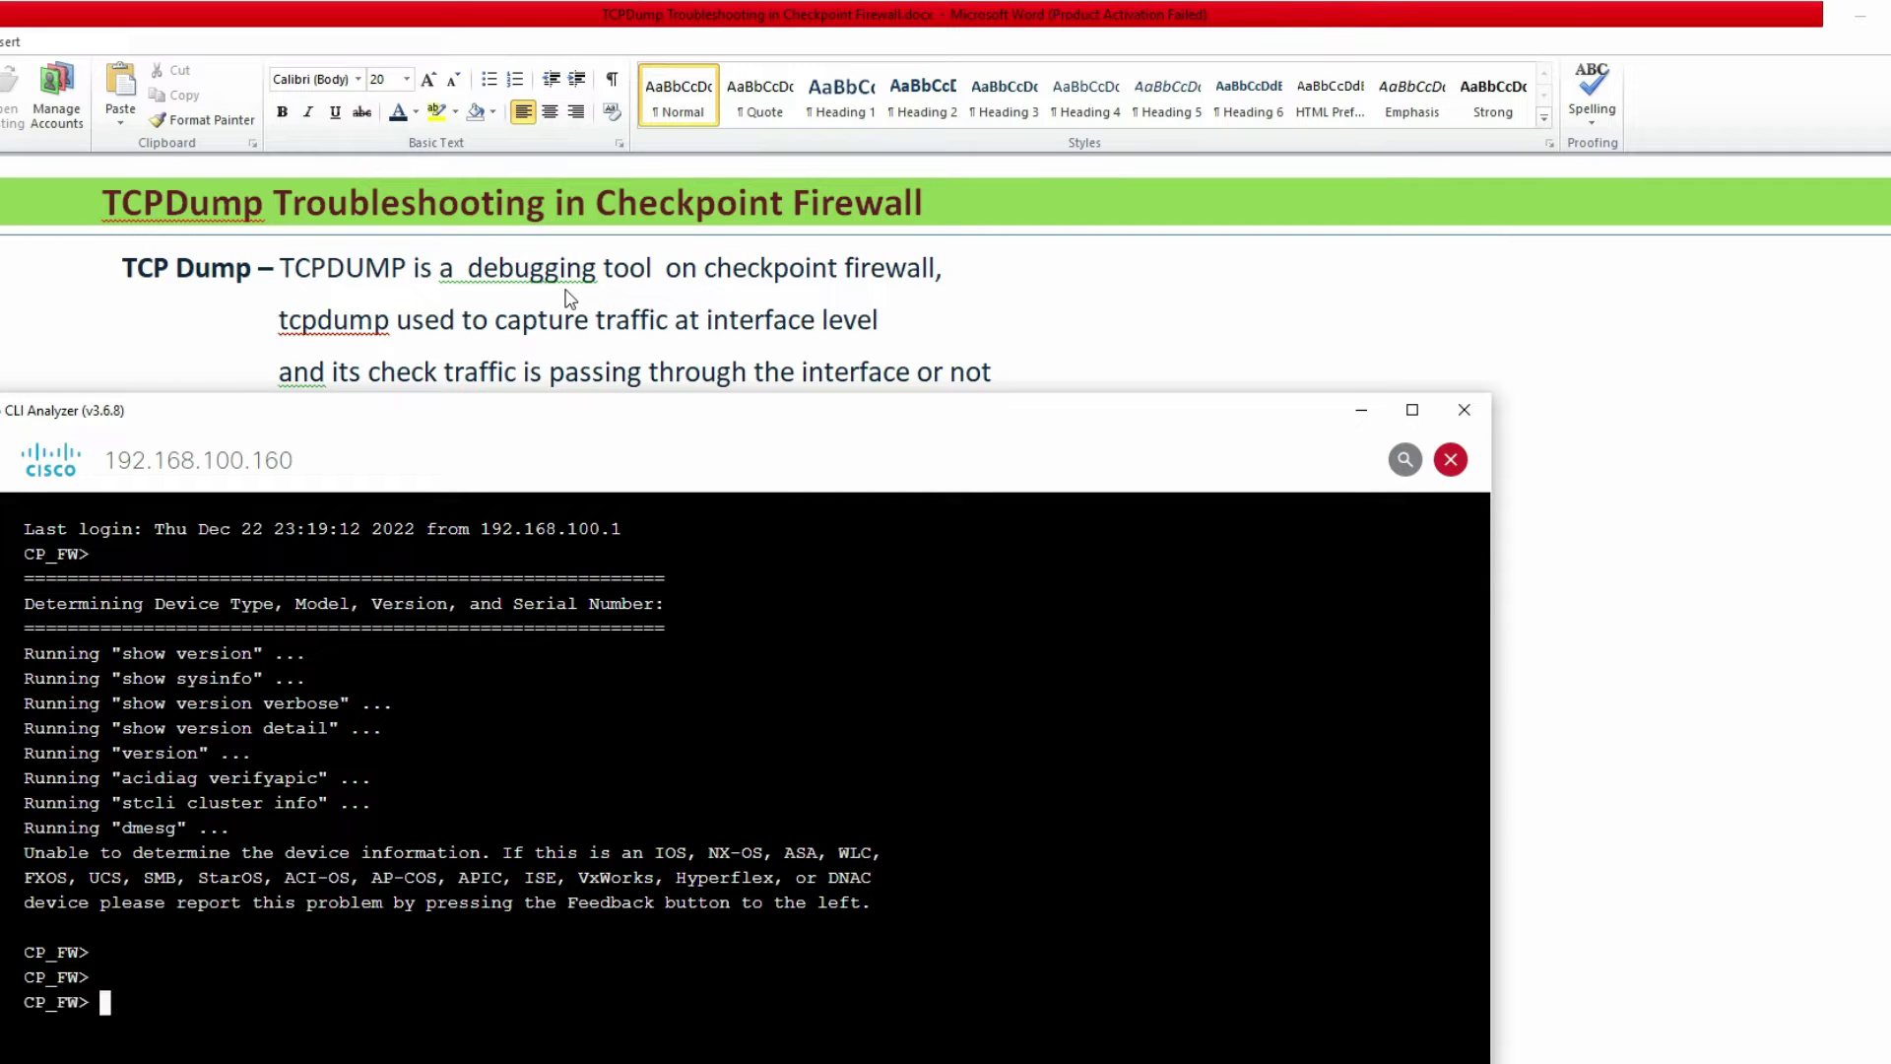
{"action": "key", "text": "alt+Tab"}
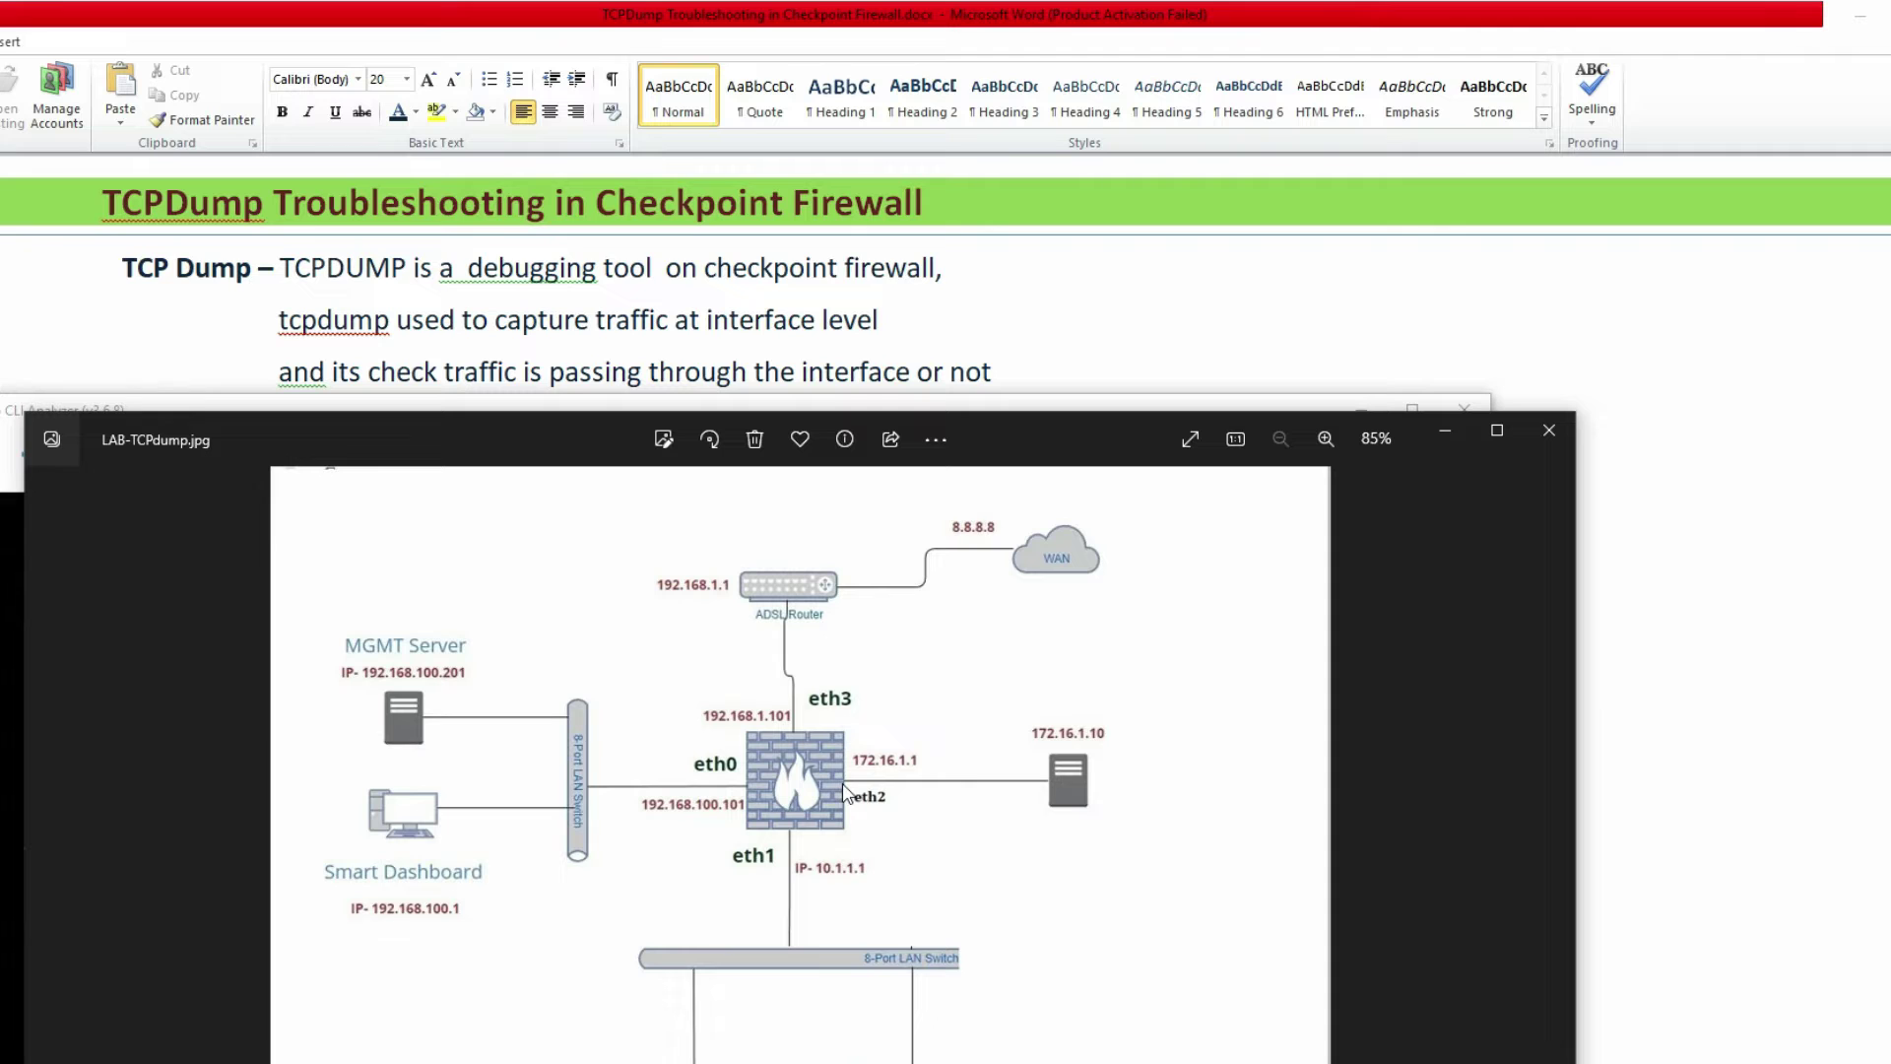
{"action": "key", "text": "alt+F4"}
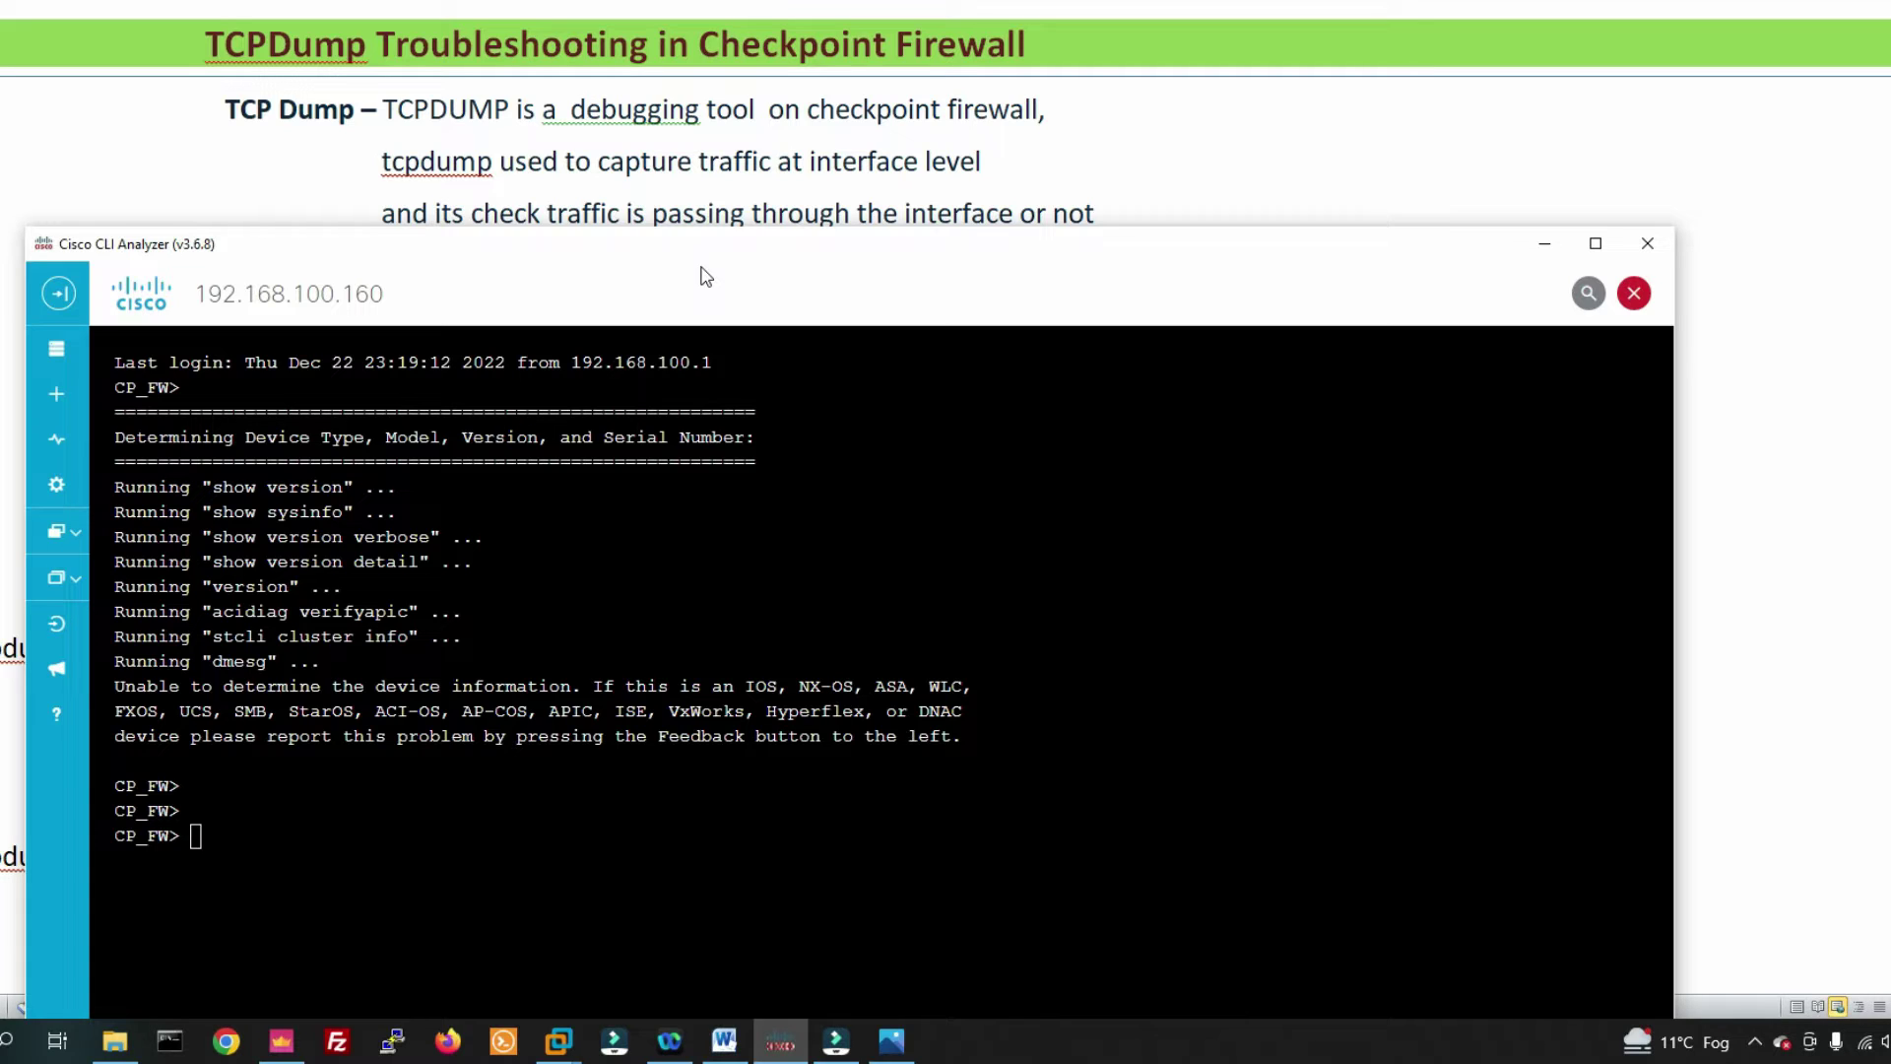
- Run expert at the CP_FW> prompt and enter the expert password to get [Expert@CP_FW:0]#
{"action": "left_click_drag", "start_coordinate": [706, 276], "coordinate": [752, 139]}
{"action": "key", "text": "Return"}
{"action": "key", "text": "Return"}
{"action": "key", "text": "Return"}
{"action": "key", "text": "Return"}
{"action": "type", "text": "exp"}
{"action": "key", "text": "Return"}
{"action": "key", "text": "Return"}
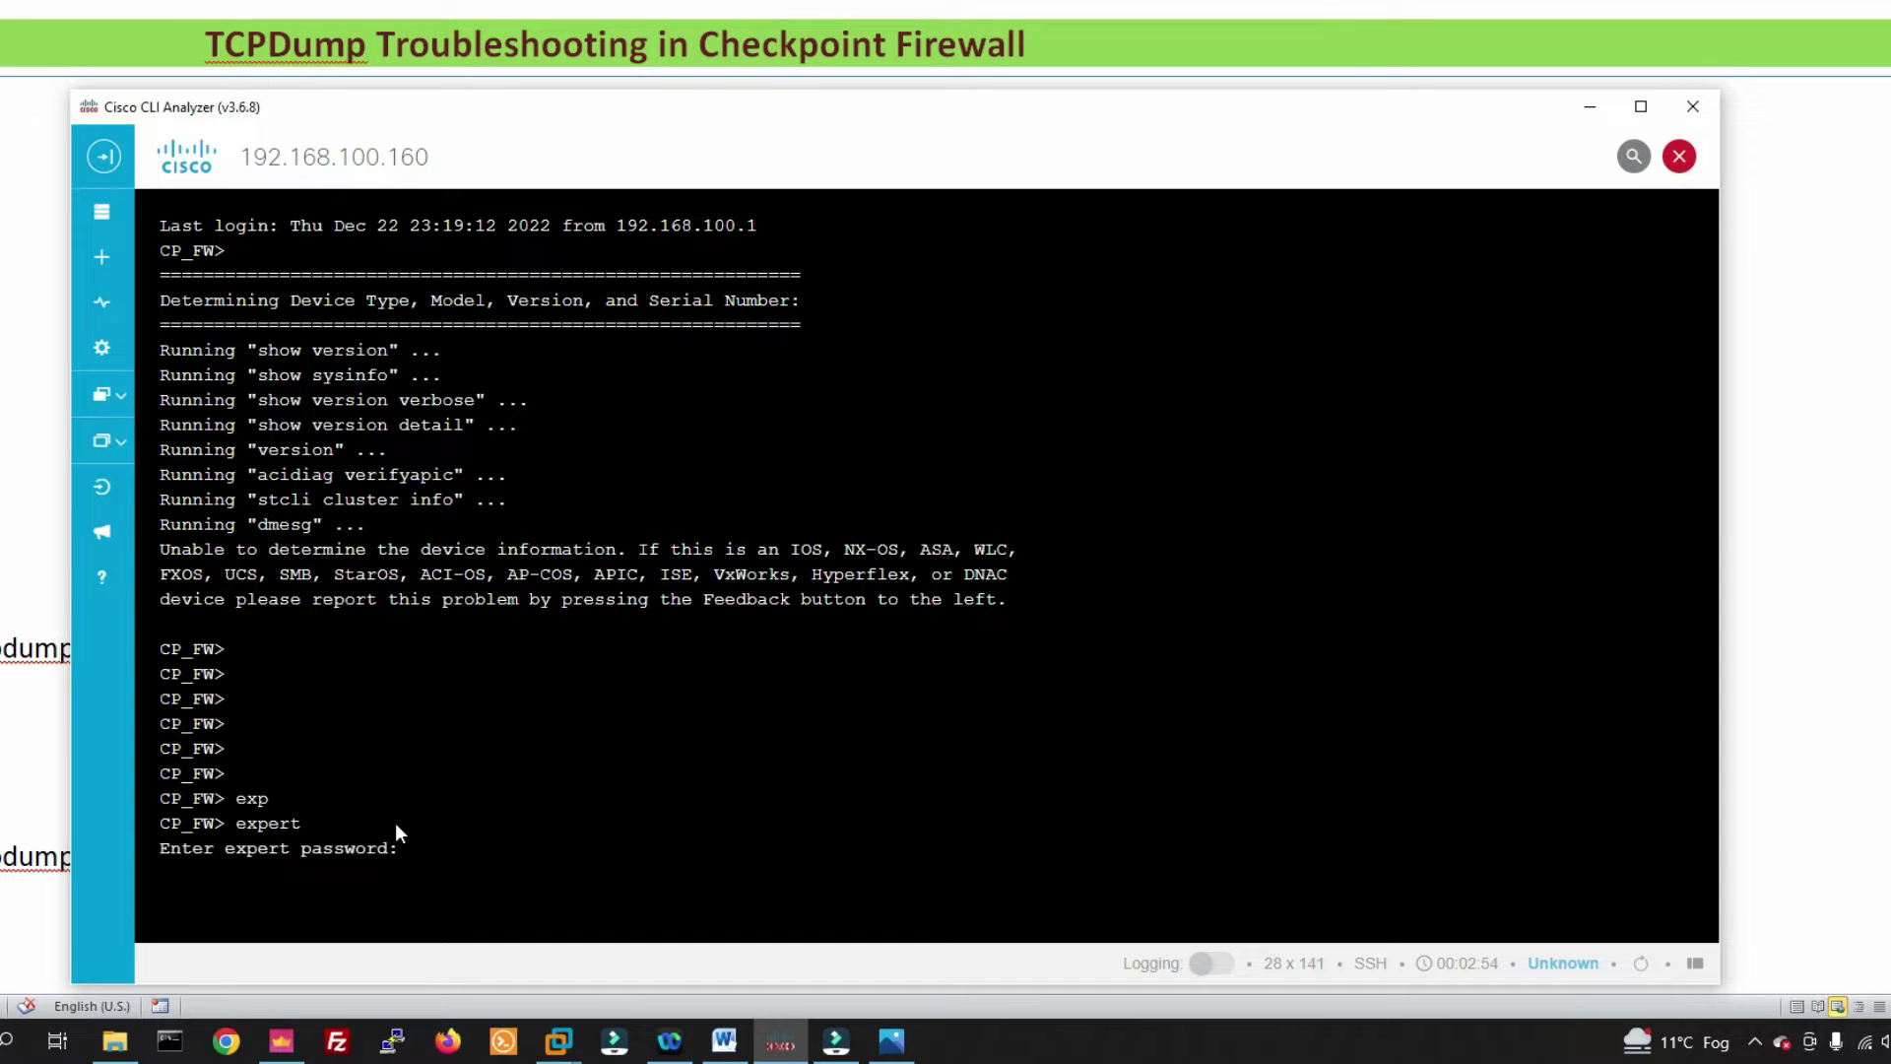
{"action": "key", "text": "Return"}
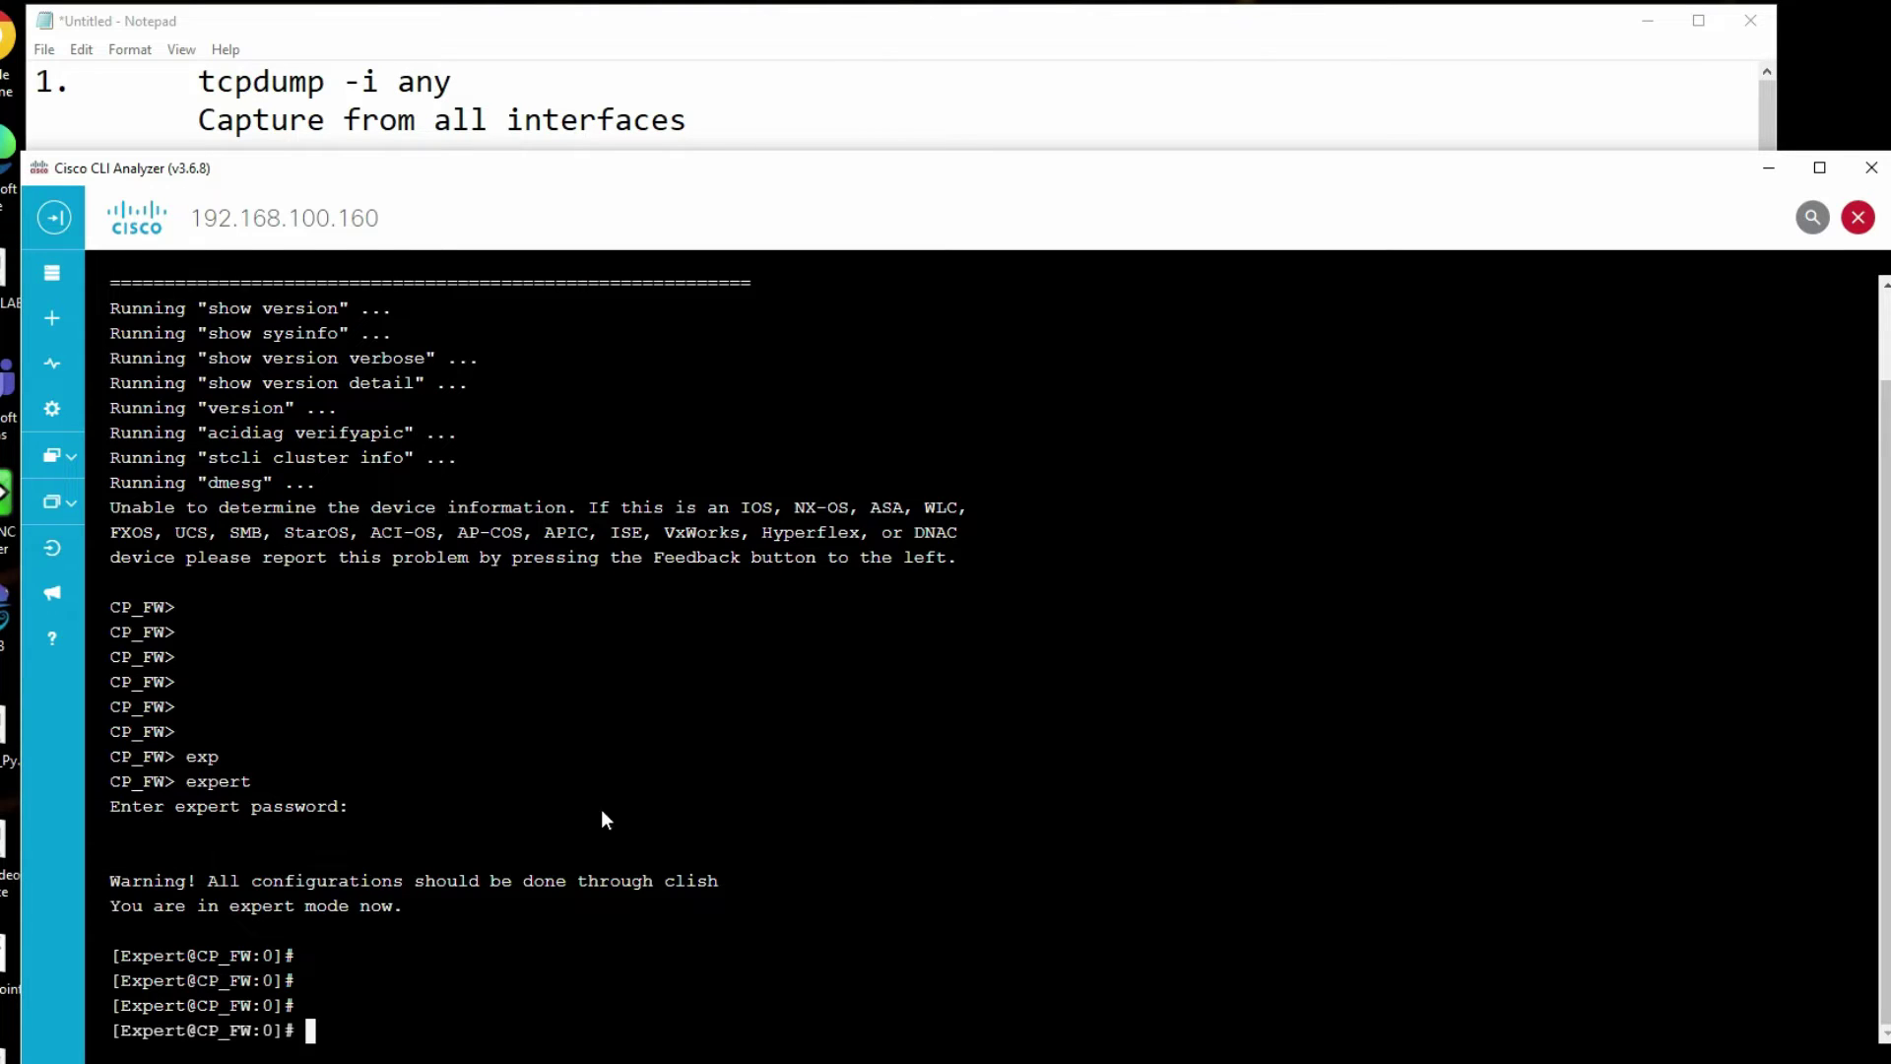
- Run tcpdump -i any on CP_FW and stop it with Ctrl+C
{"action": "left_click", "coordinate": [624, 878]}
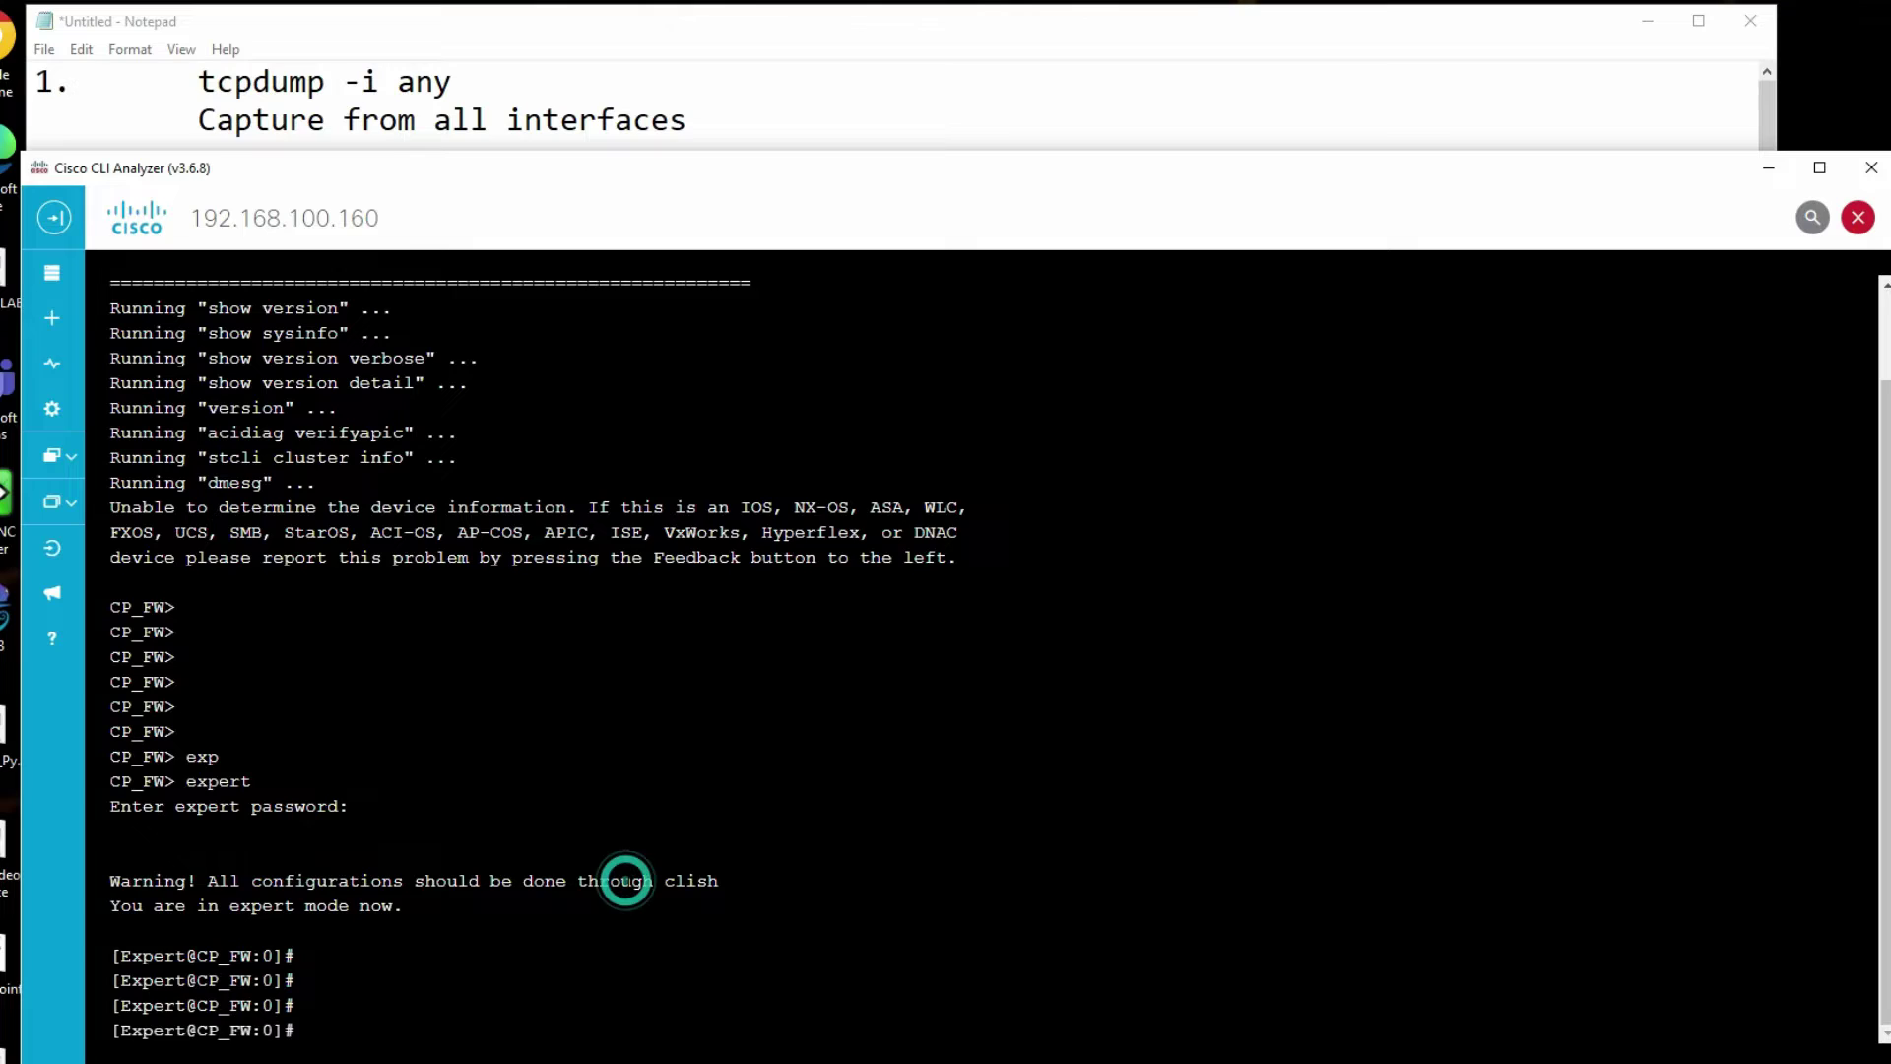
{"action": "key", "text": "Return"}
{"action": "key", "text": "Return"}
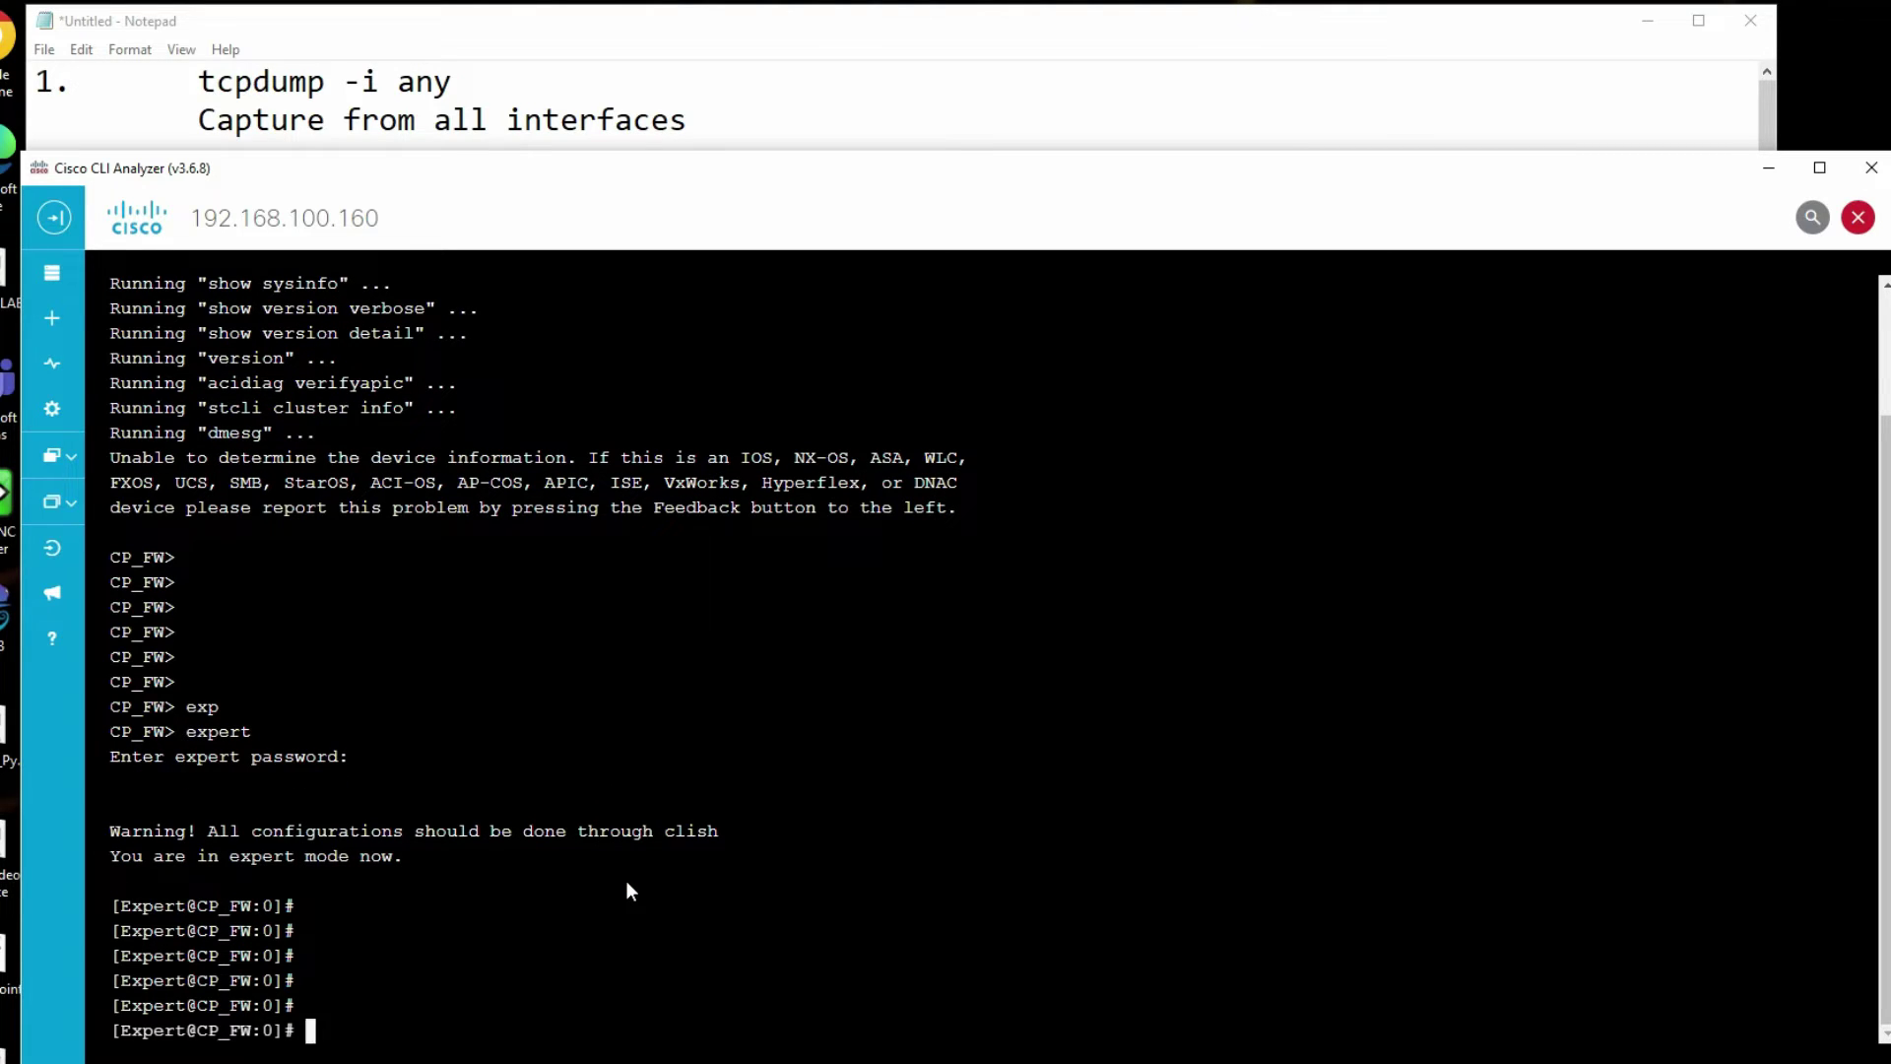
{"action": "type", "text": "txc"}
{"action": "key", "text": "BackSpace"}
{"action": "key", "text": "BackSpace"}
{"action": "type", "text": "tcpdump -i any"}
{"action": "key", "text": "Return"}
{"action": "key", "text": "ctrl+c"}
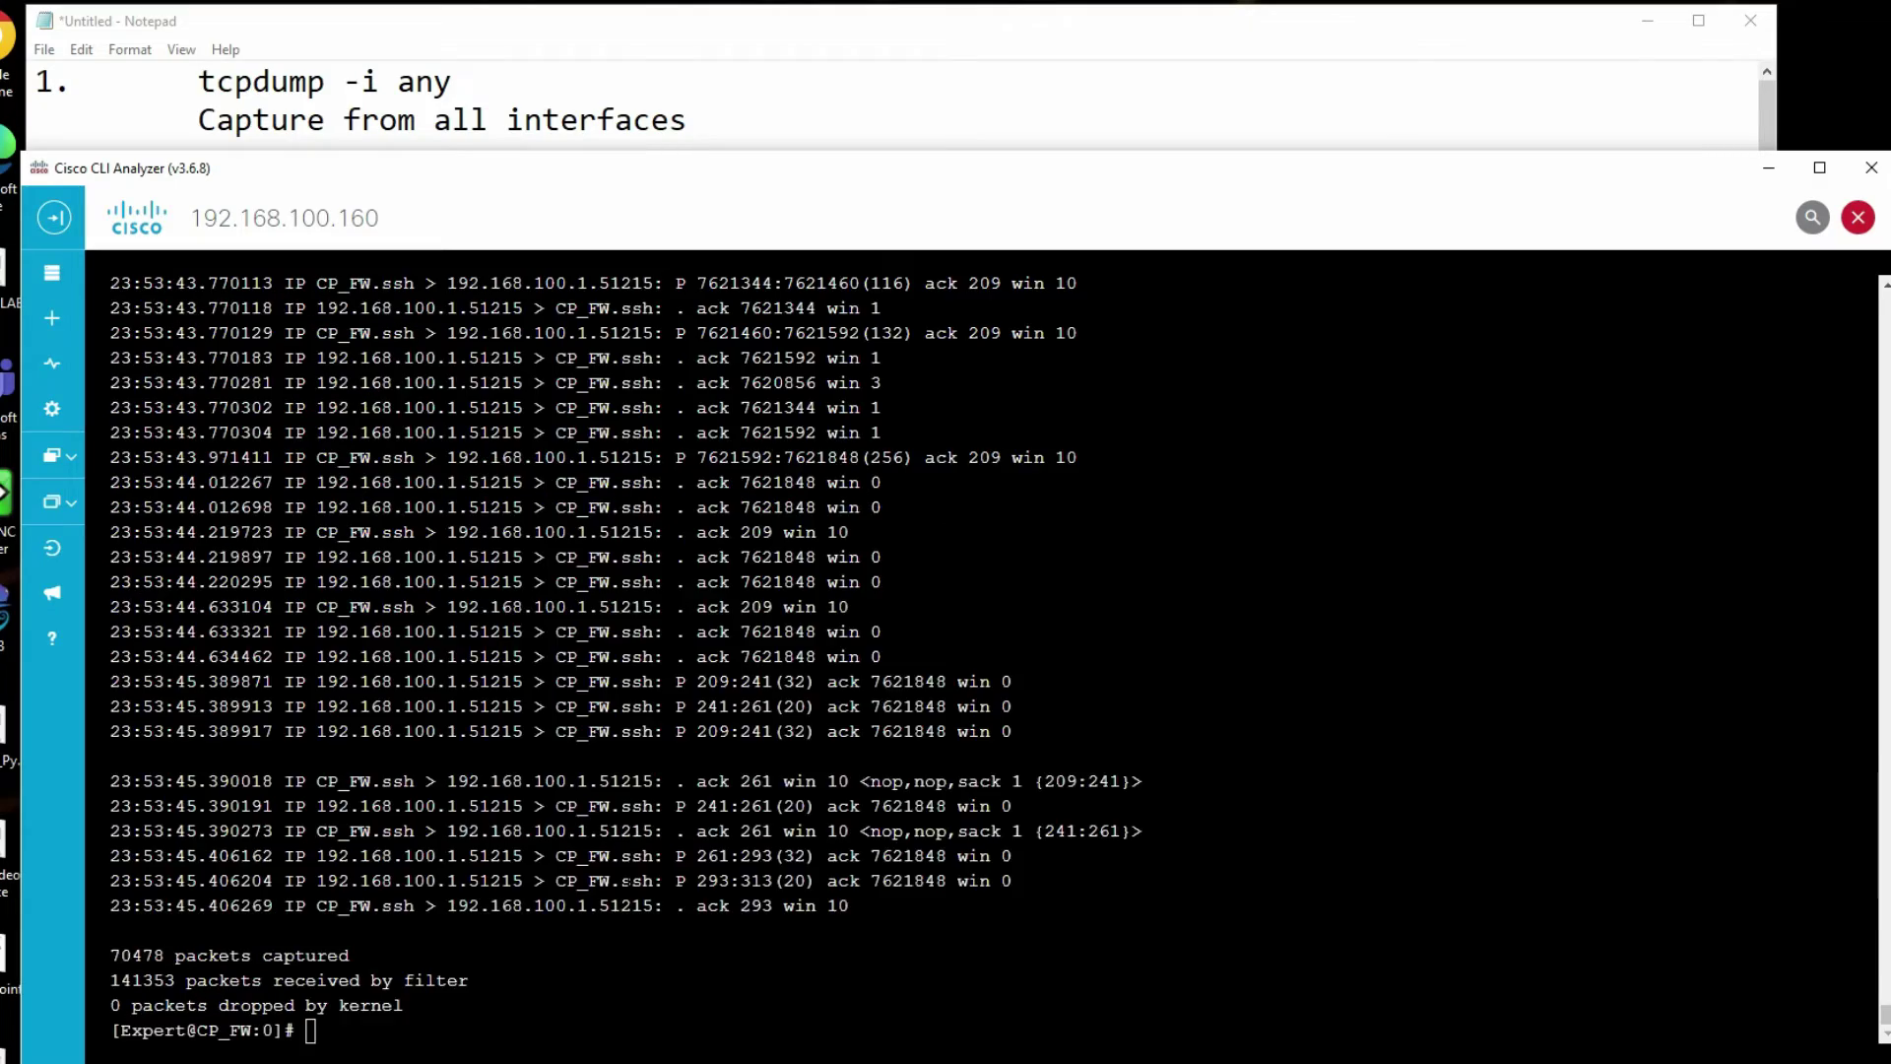
- Scroll back through the capture output and highlight the interface option in the notes
{"action": "left_click", "coordinate": [1876, 522]}
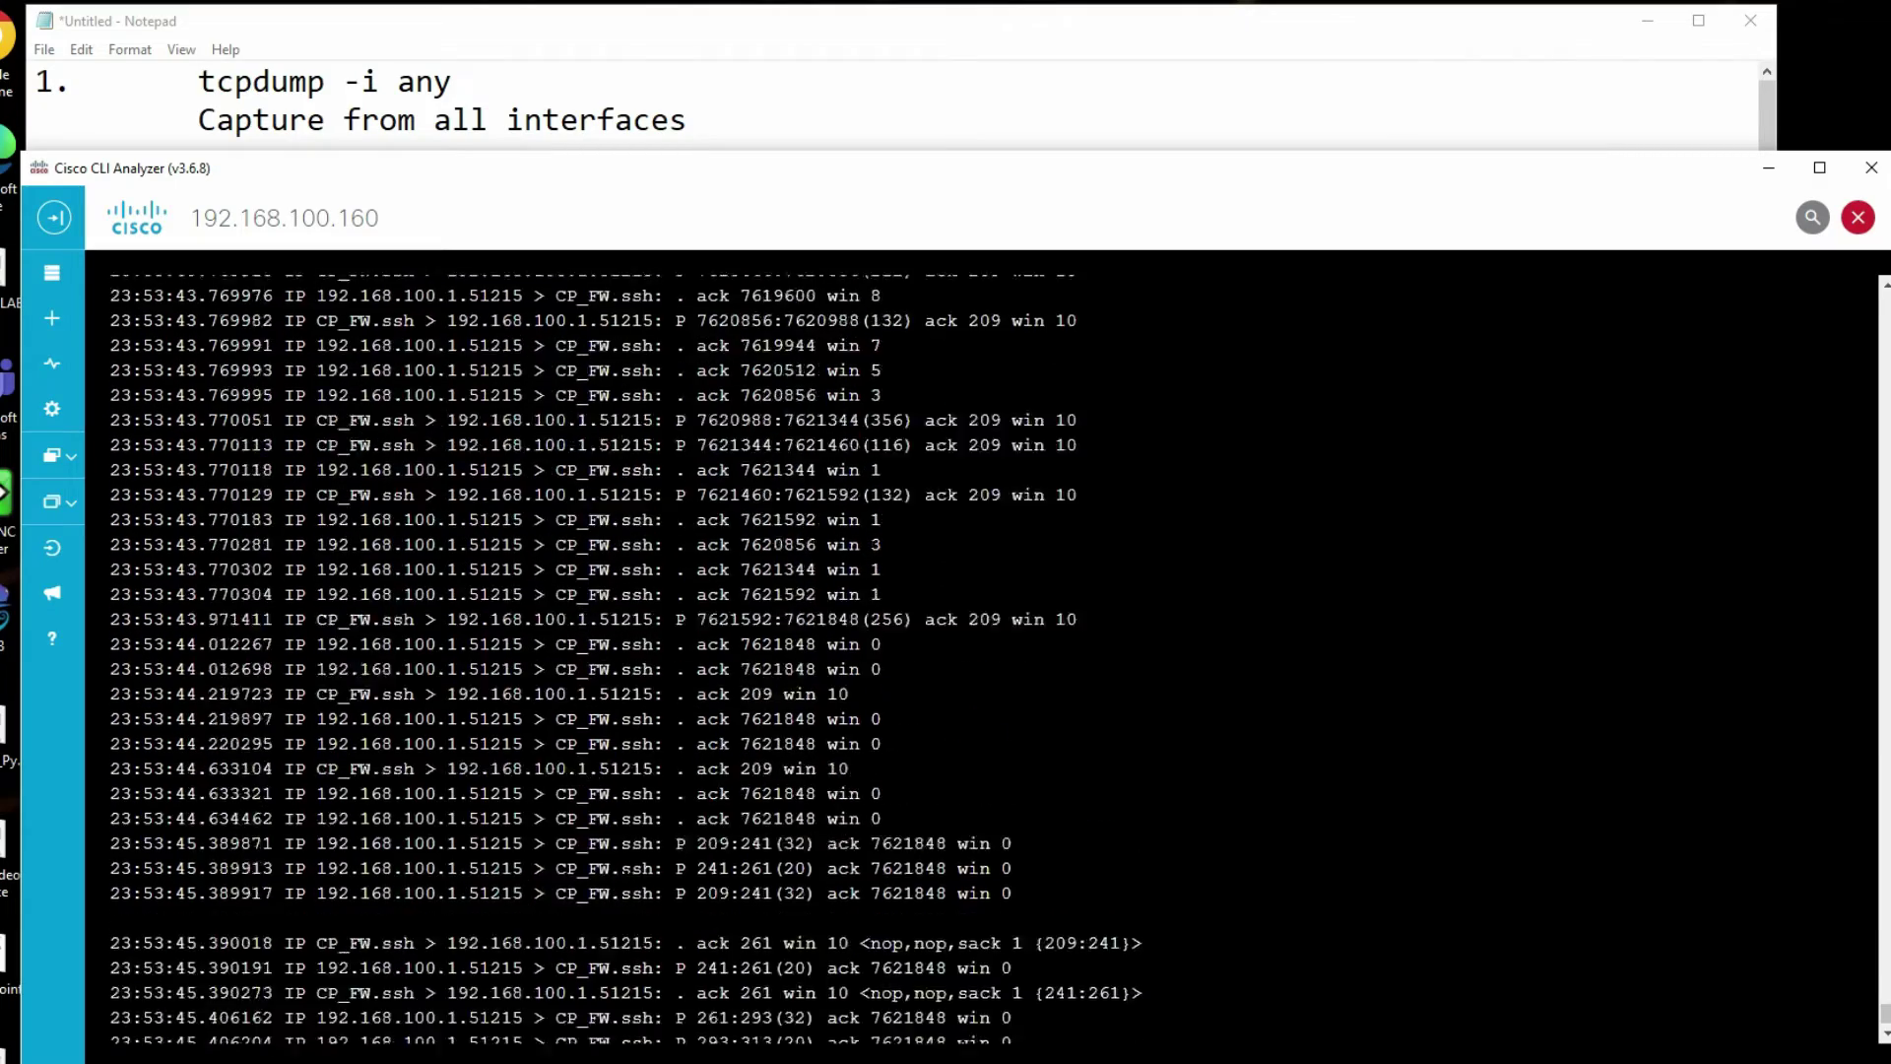
{"action": "left_click_drag", "start_coordinate": [1876, 527], "coordinate": [1853, 293]}
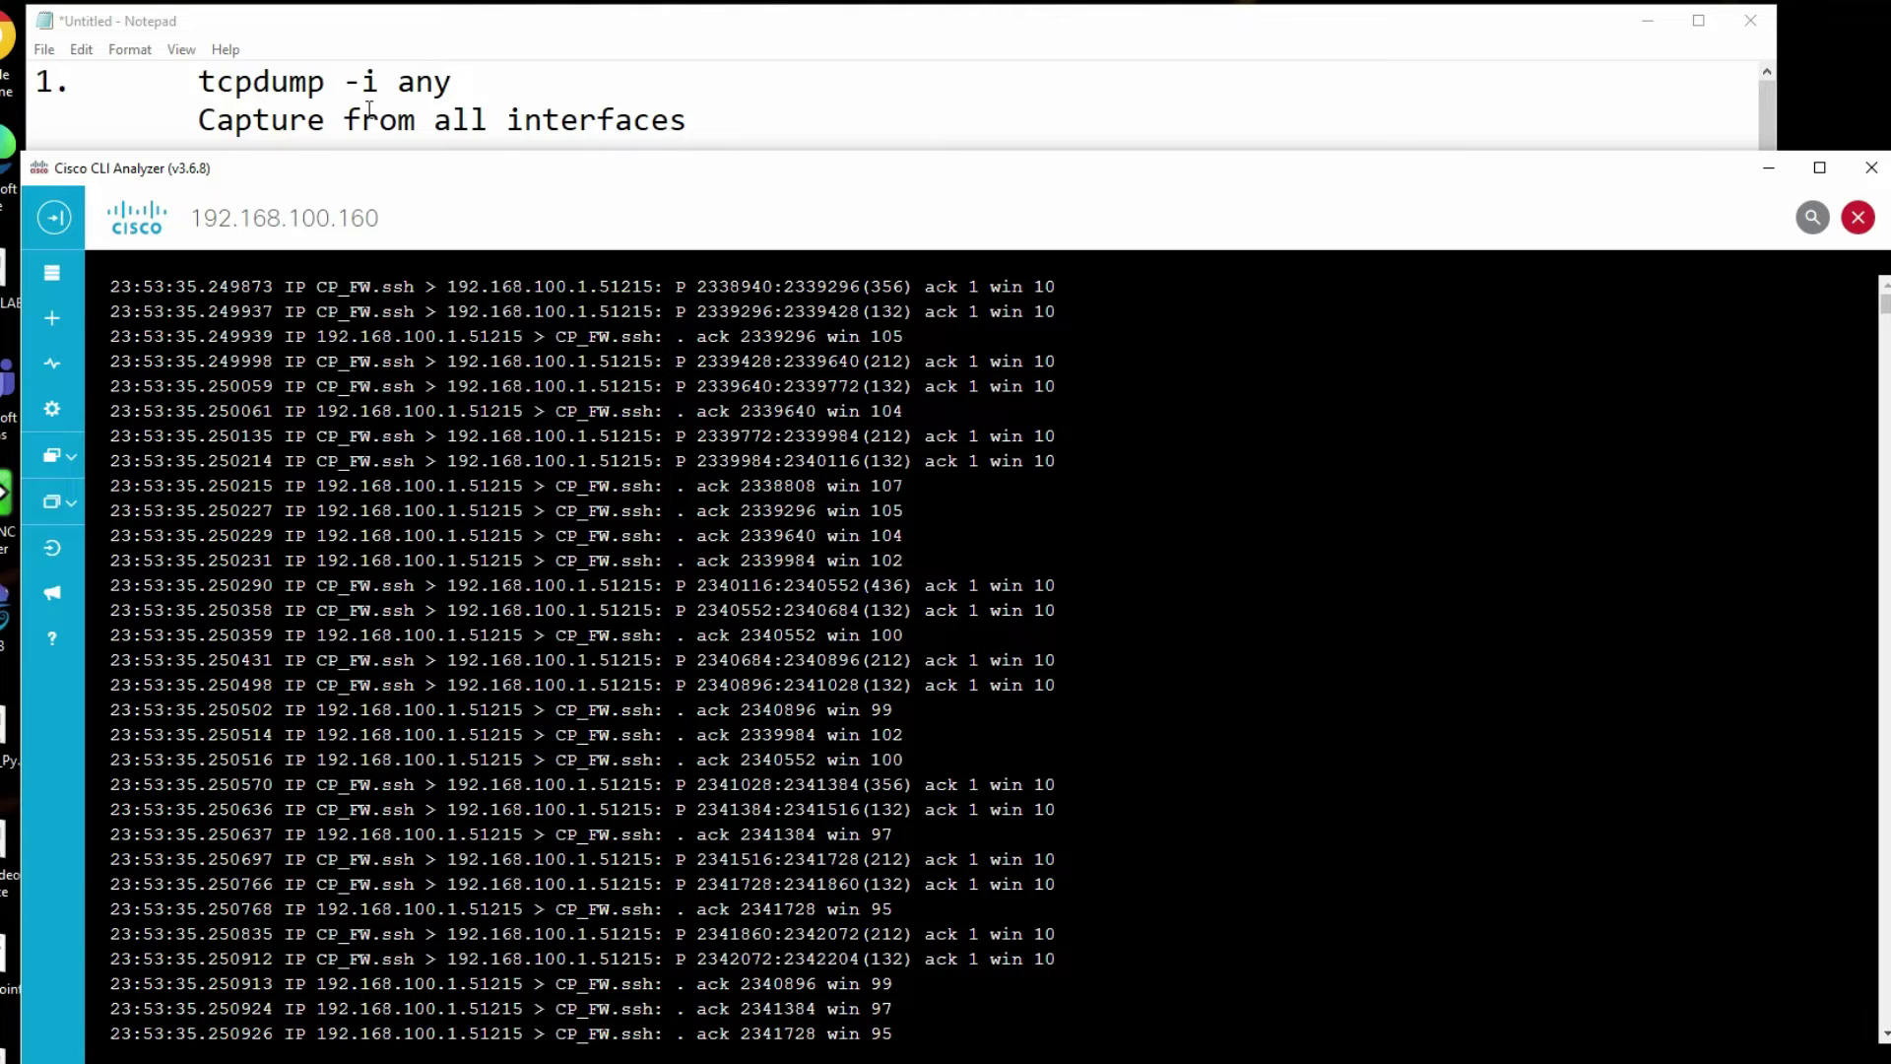
{"action": "left_click_drag", "start_coordinate": [362, 82], "coordinate": [434, 82]}
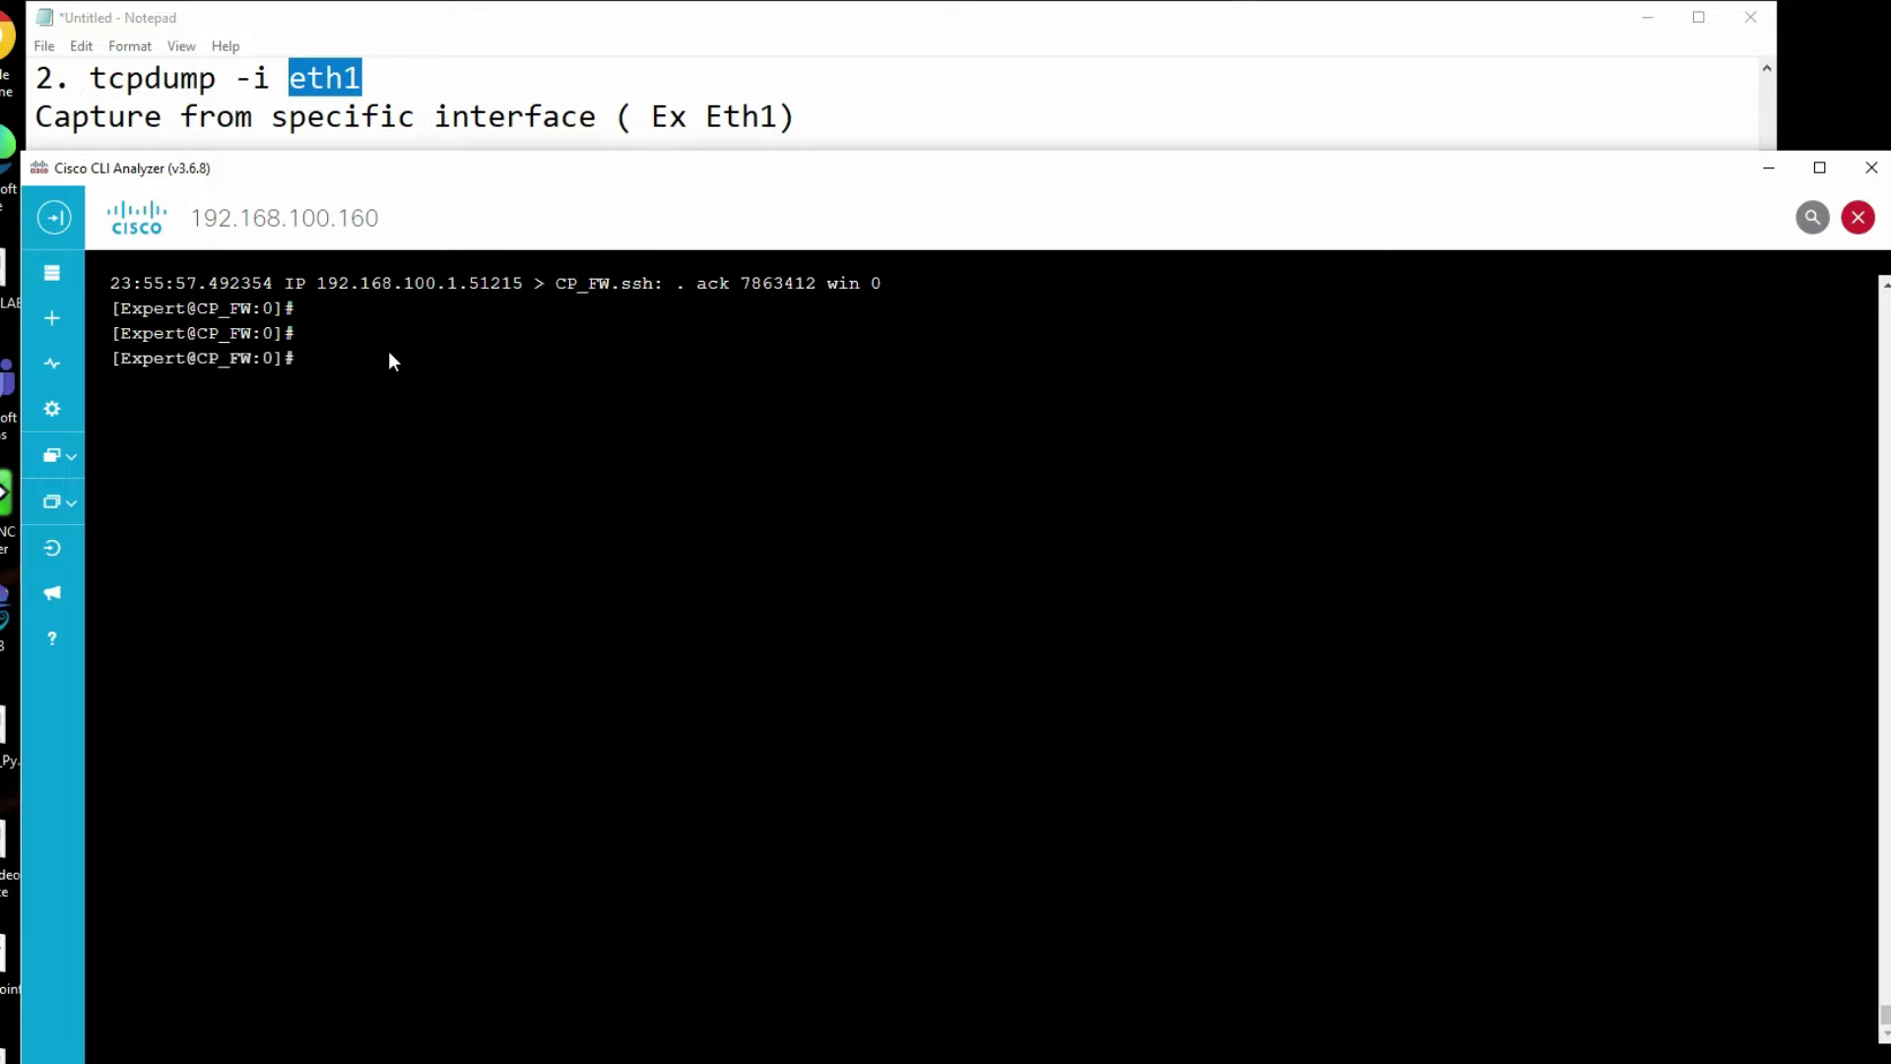
- Start tcpdump -i eth1 on CP_FW and bring the Windows 7 VM window forward
{"action": "type", "text": "tcpdump -i eth1"}
{"action": "key", "text": "Return"}
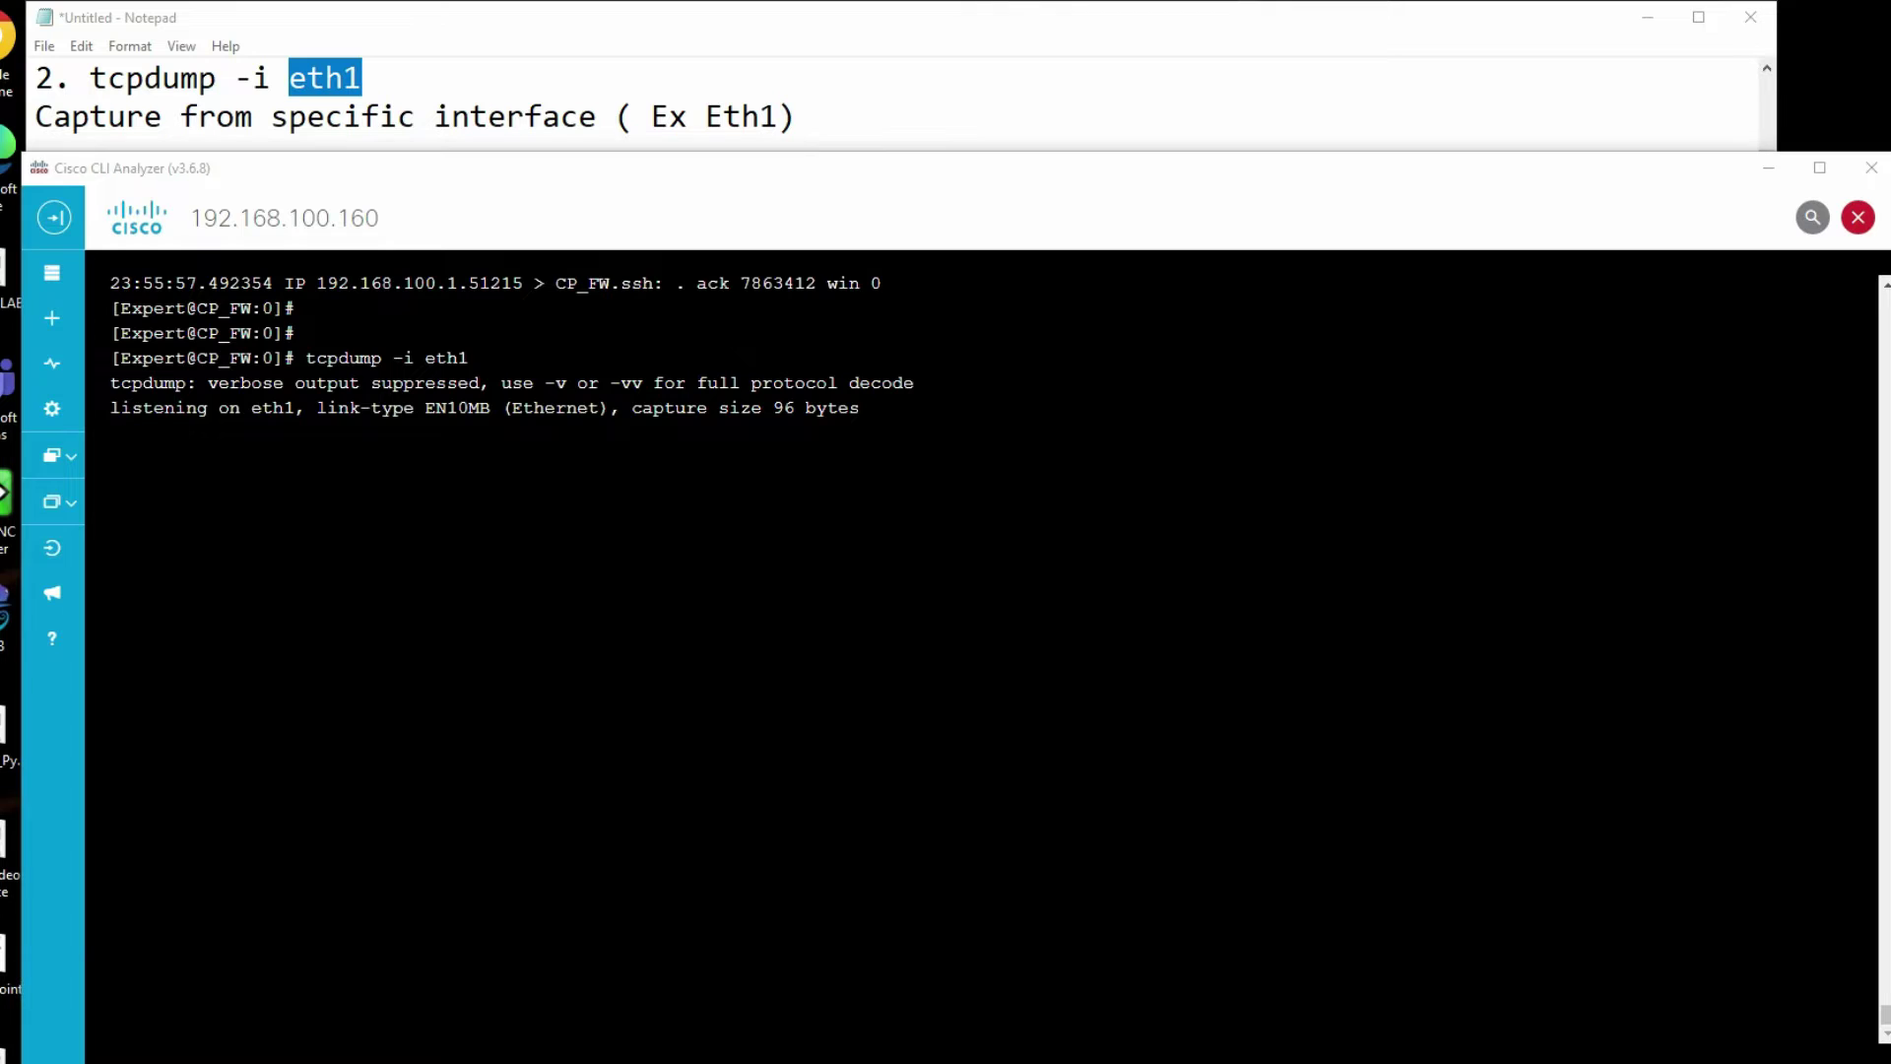
{"action": "left_click", "coordinate": [468, 1034]}
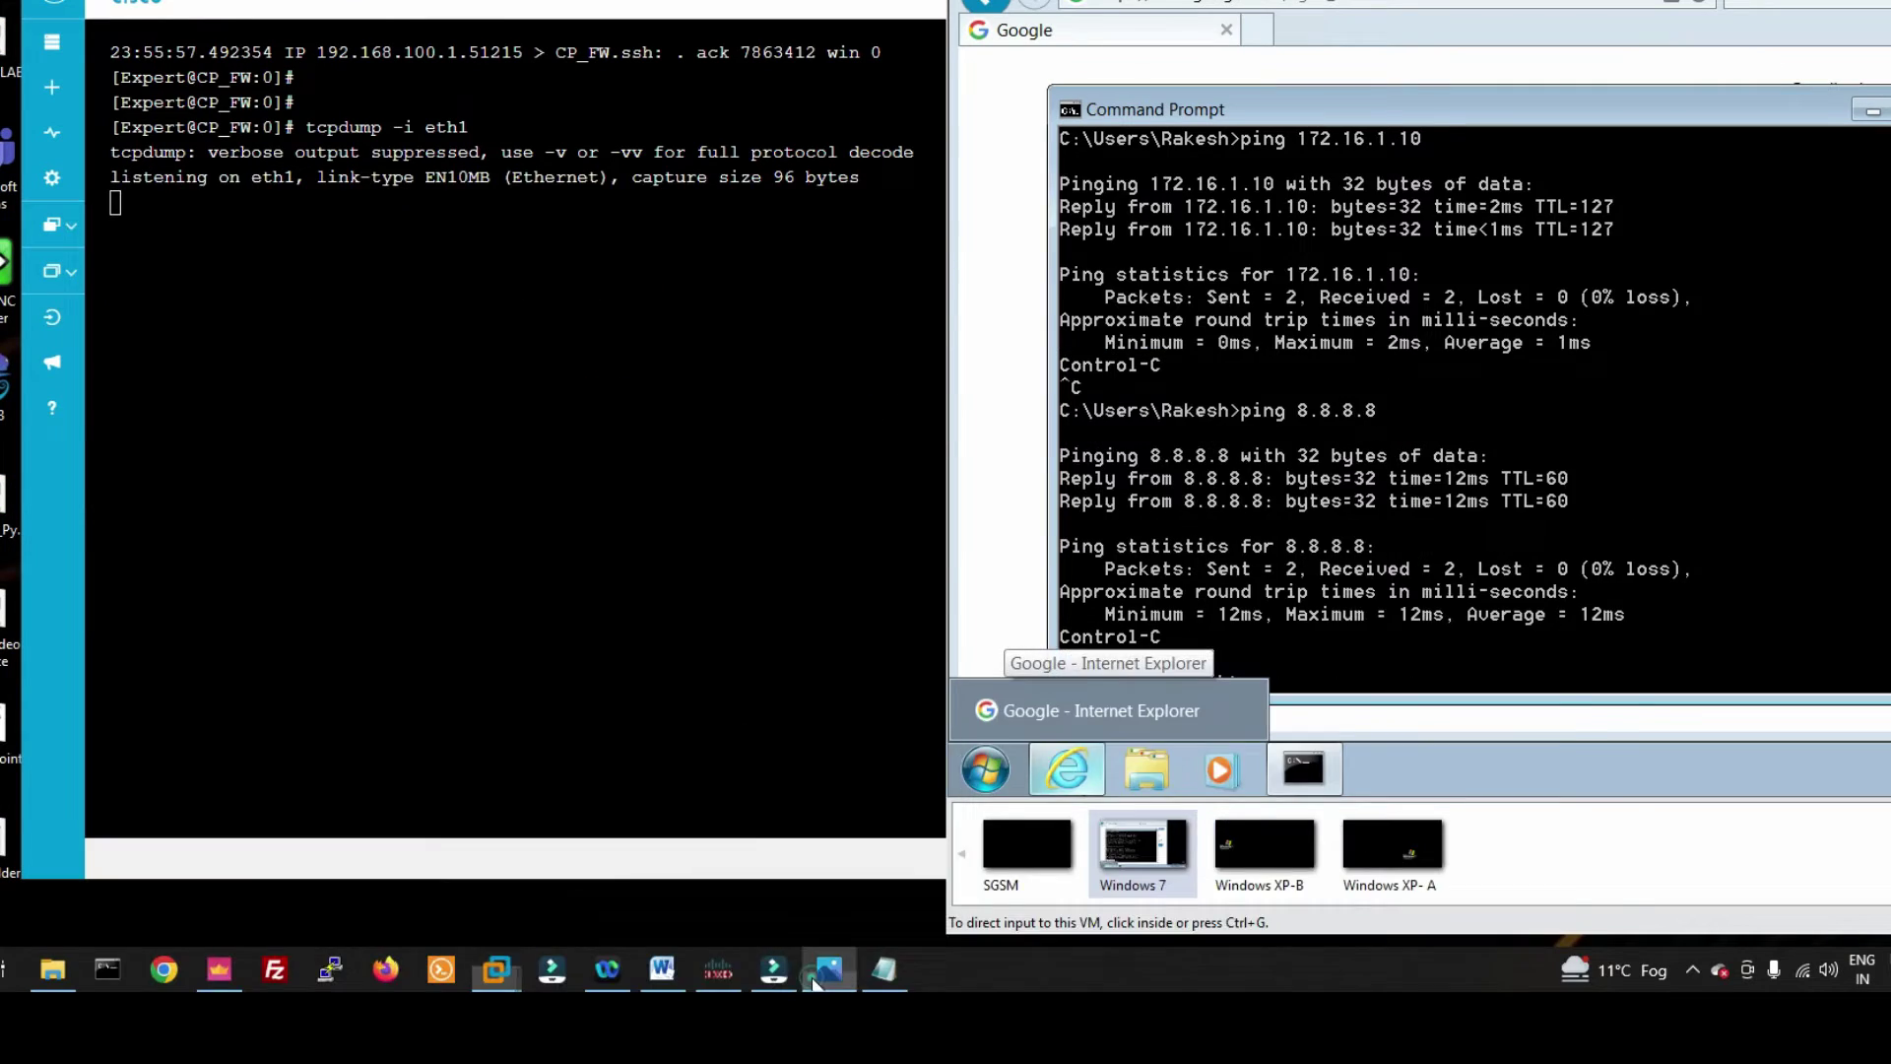
- Rerun ping 8.8.8.8 in the Windows 7 VM's Command Prompt and return to the eth1 capture
{"action": "left_click", "coordinate": [803, 970]}
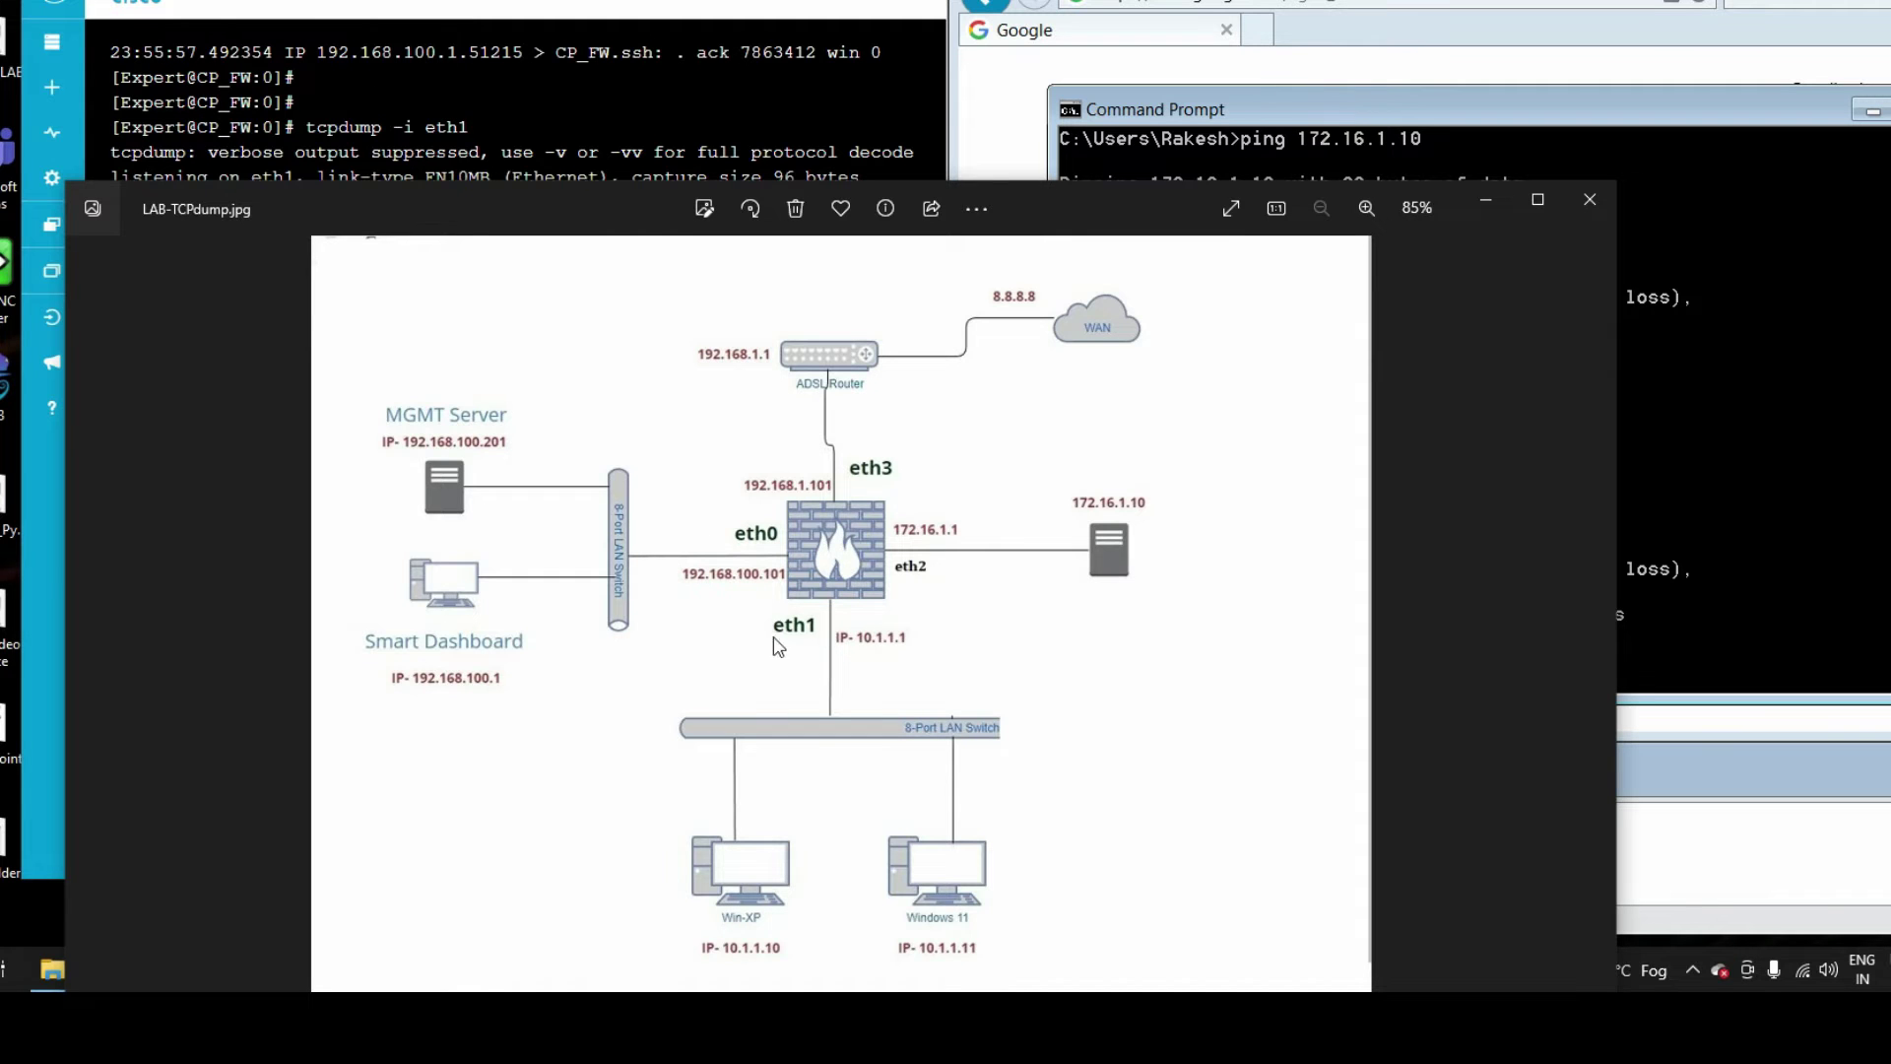
{"action": "left_click", "coordinate": [1752, 514]}
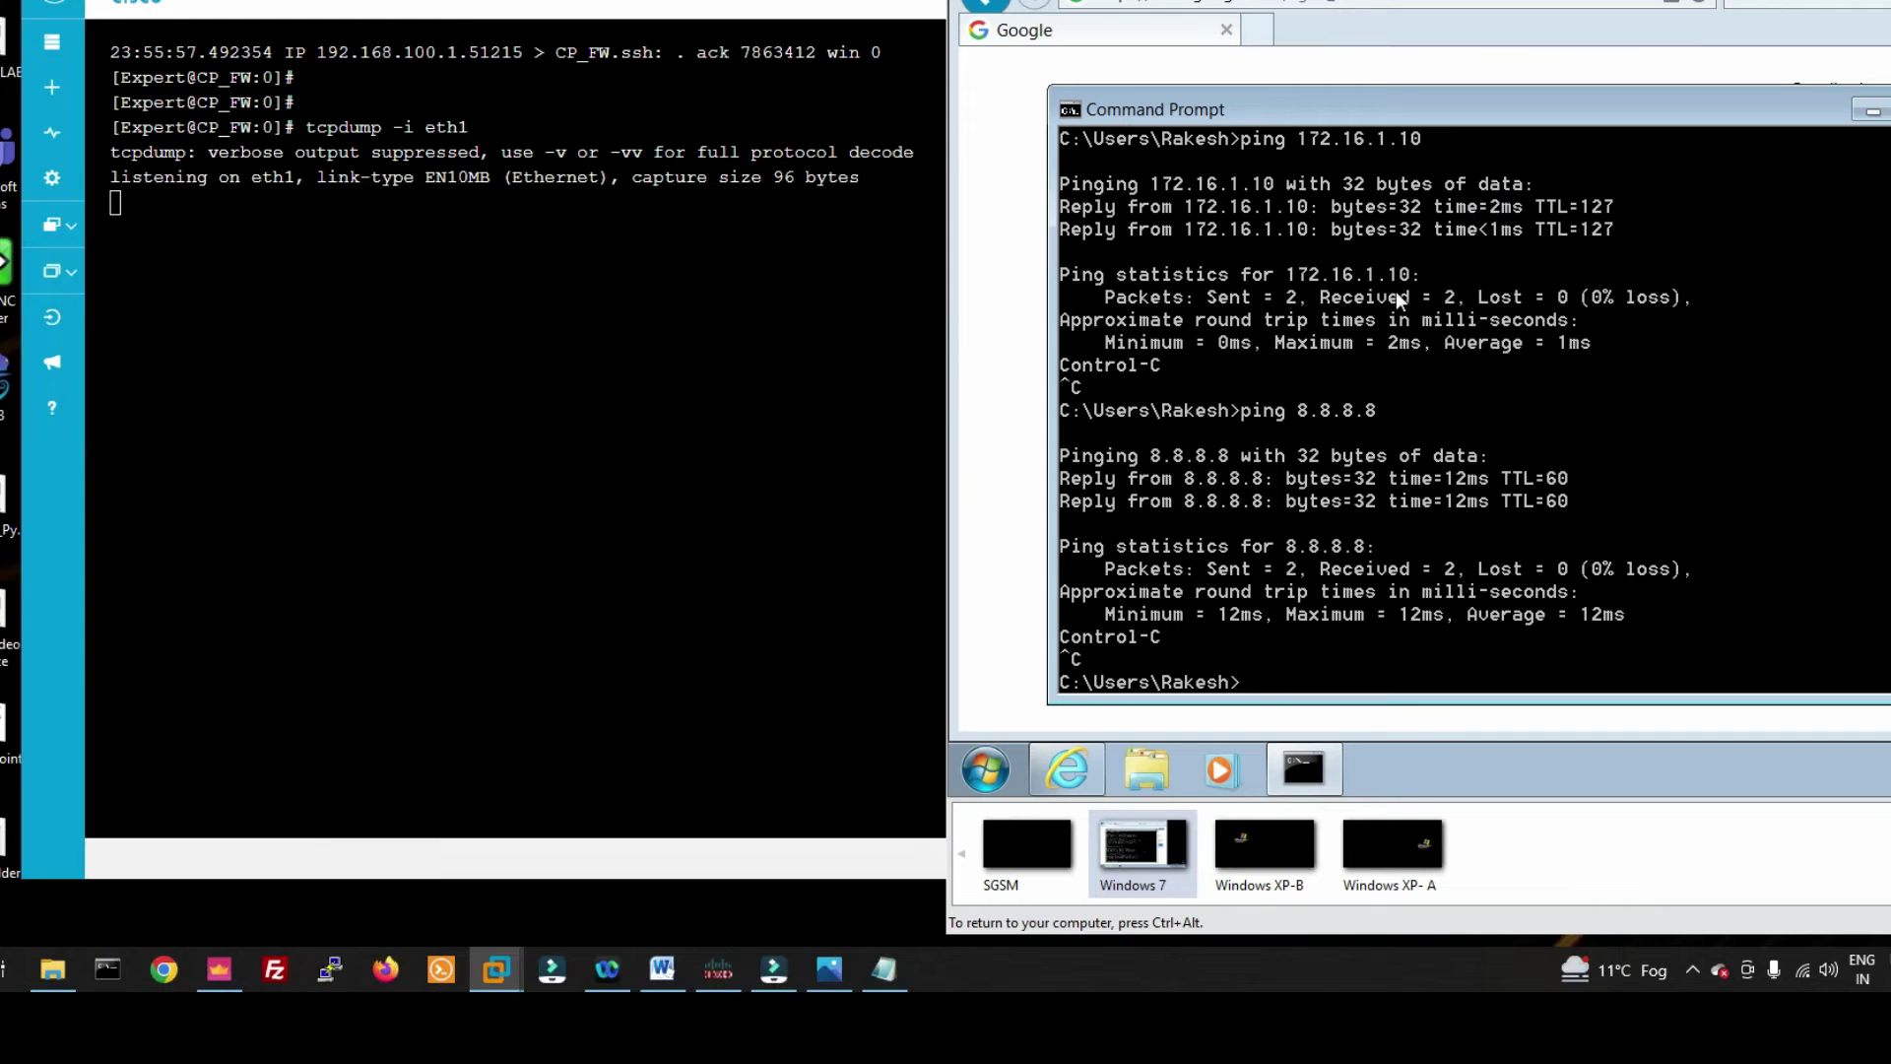
{"action": "key", "text": "Return"}
{"action": "key", "text": "Return"}
{"action": "key", "text": "Return"}
{"action": "key", "text": "Return"}
{"action": "key", "text": "Up"}
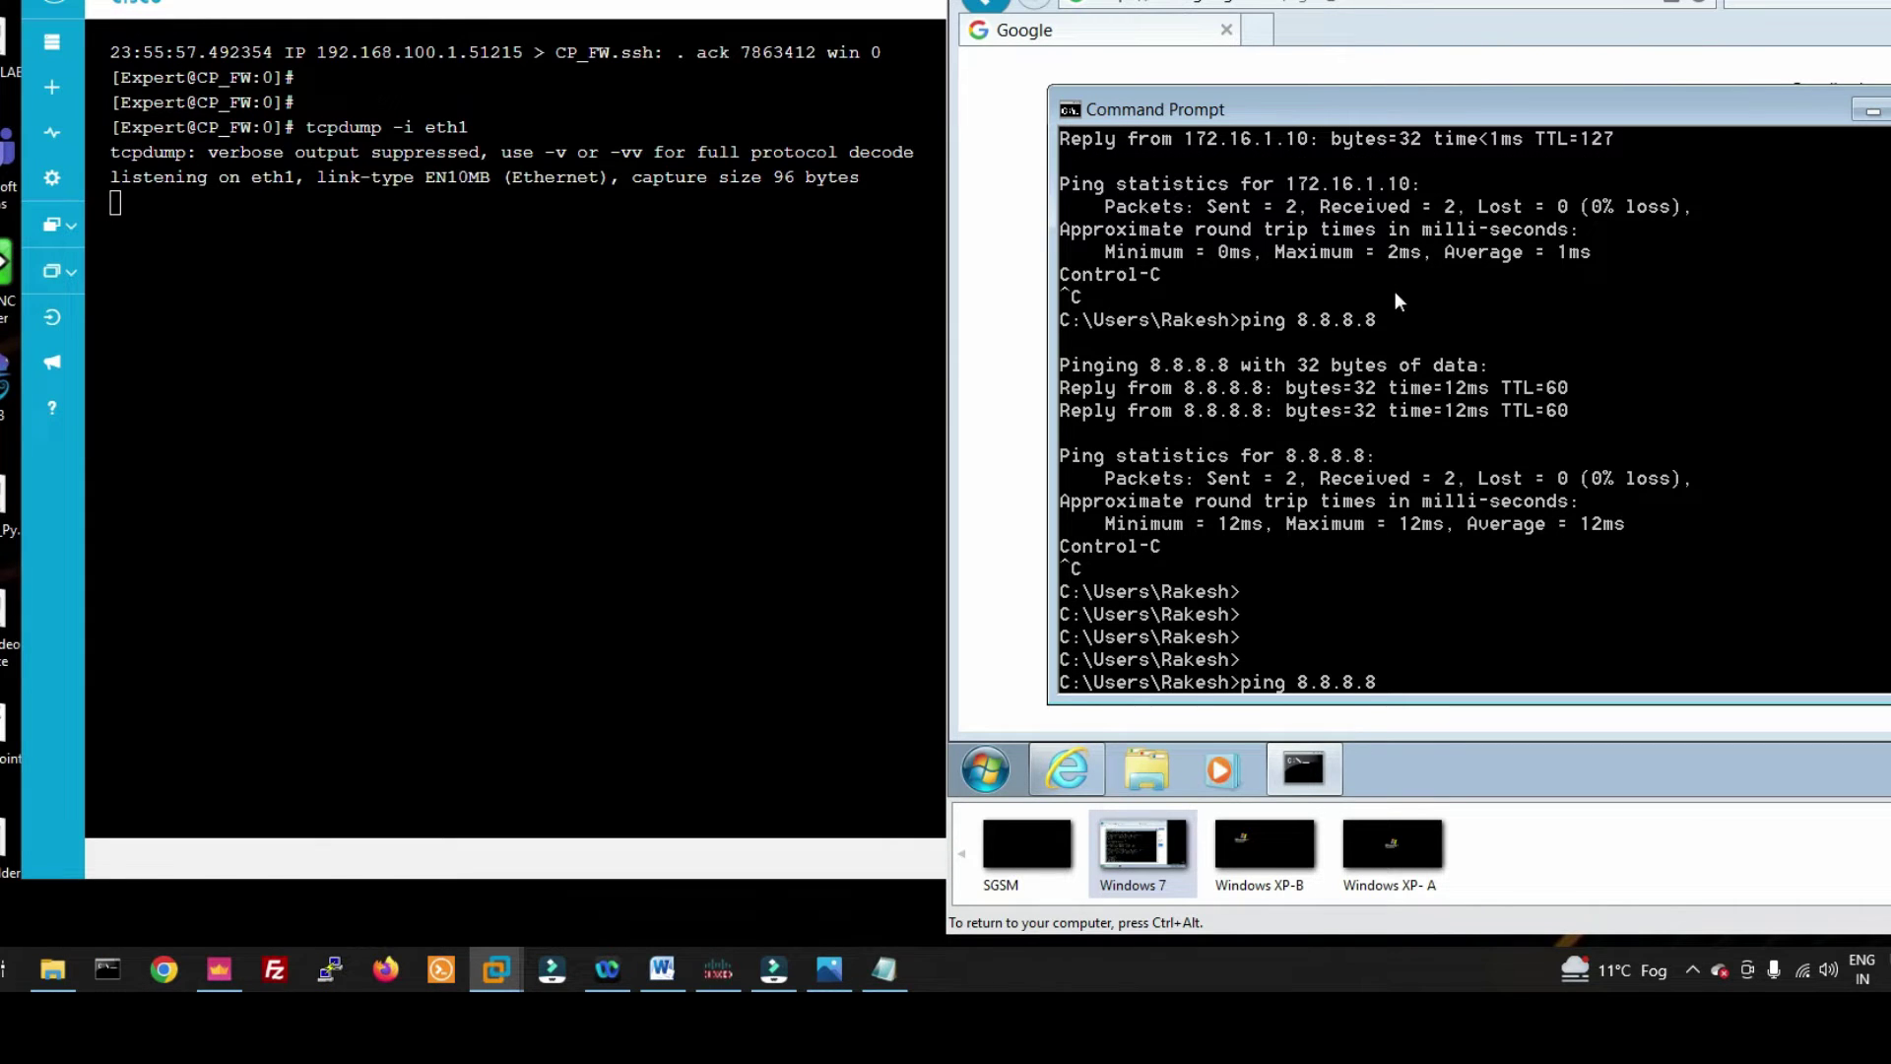
{"action": "key", "text": "Return"}
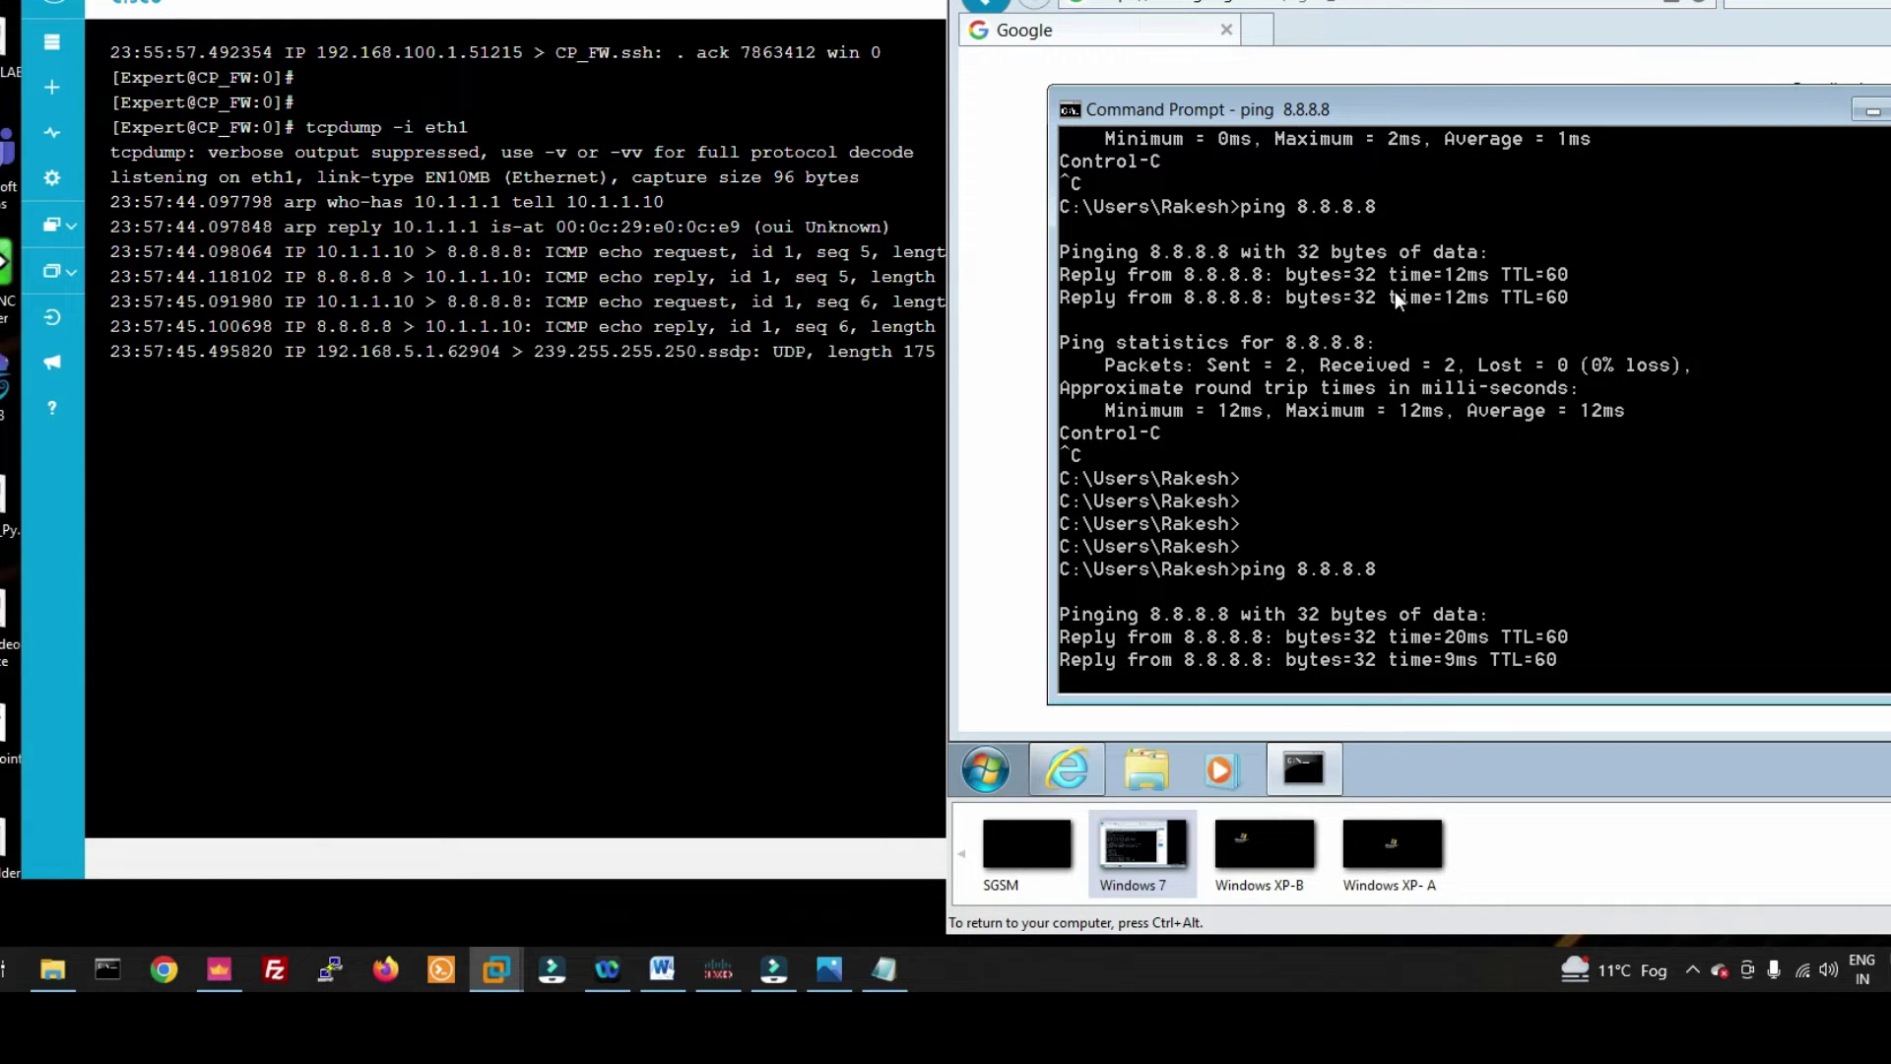
{"action": "key", "text": "alt+Tab"}
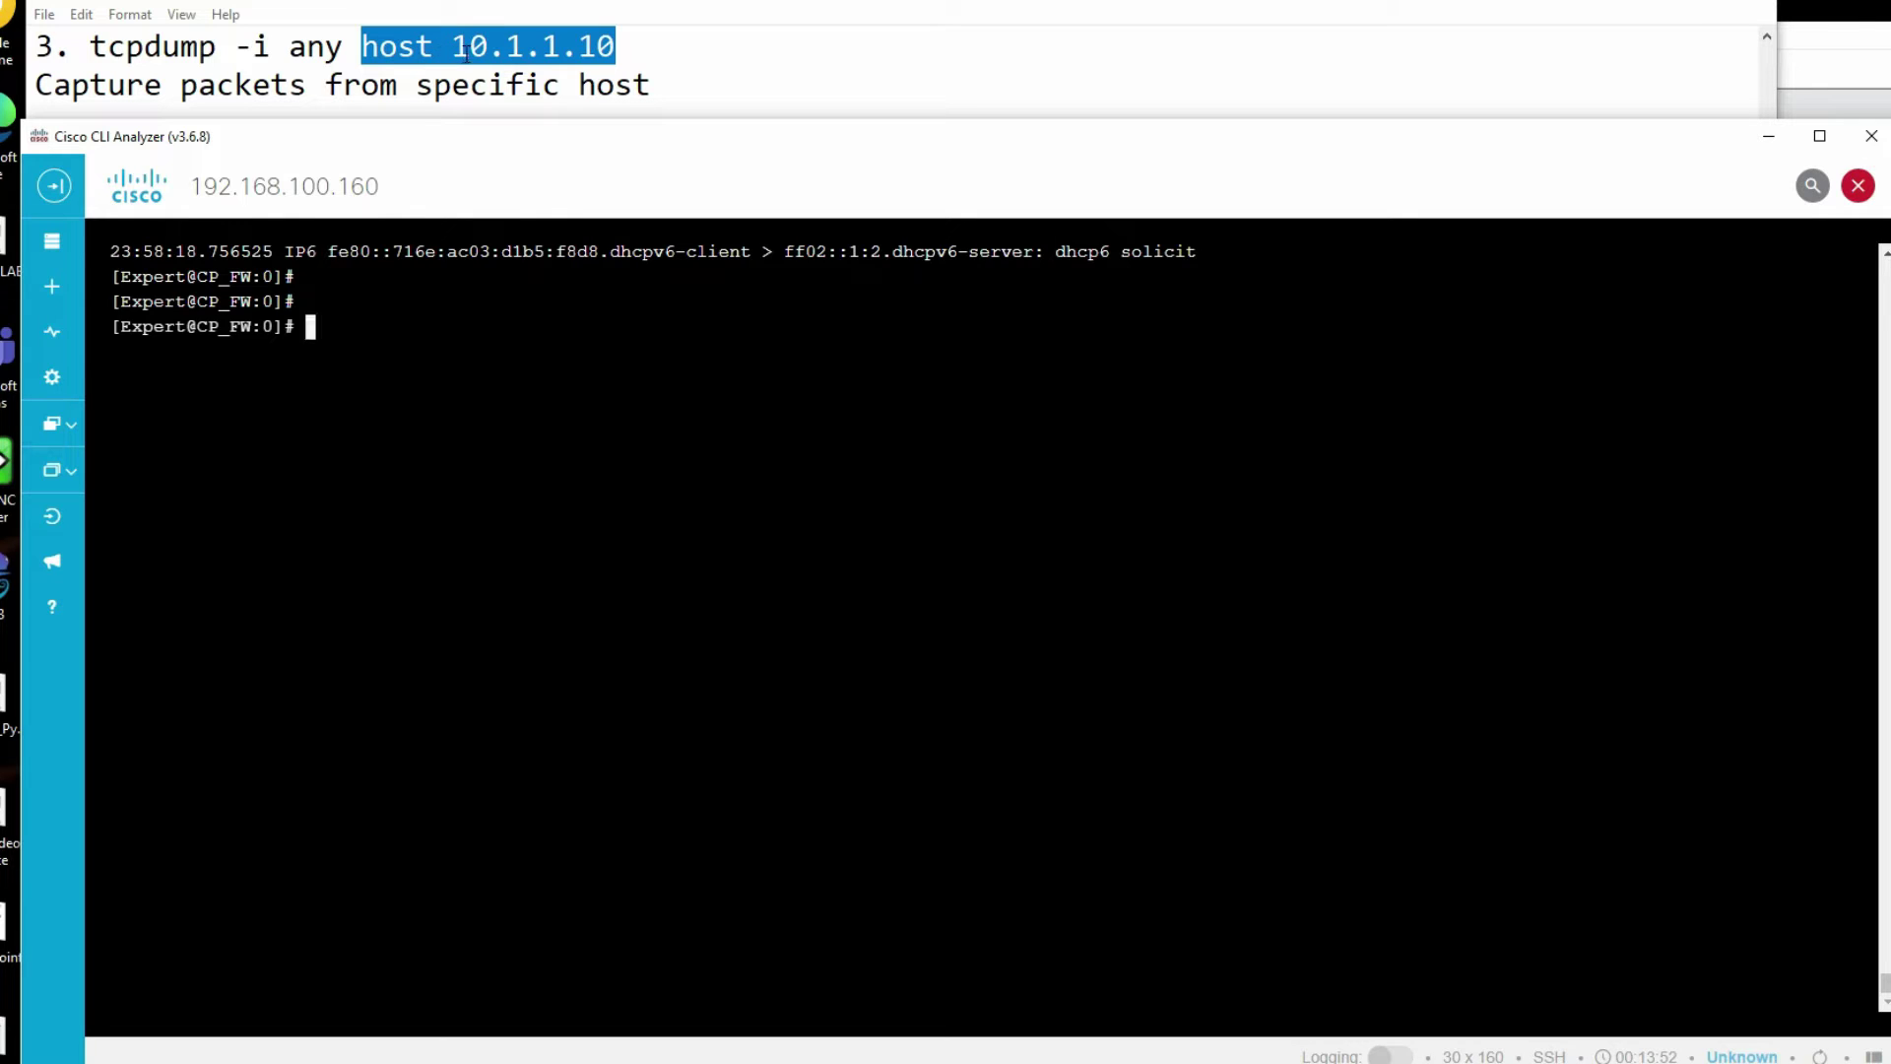
- Start tcpdump -i any host 10.1.1.10 and rerun ping 8.8.8.8 in the Windows 7 VM
{"action": "left_click", "coordinate": [388, 354]}
{"action": "type", "text": "tcpdump -i any host 10.1.1.10"}
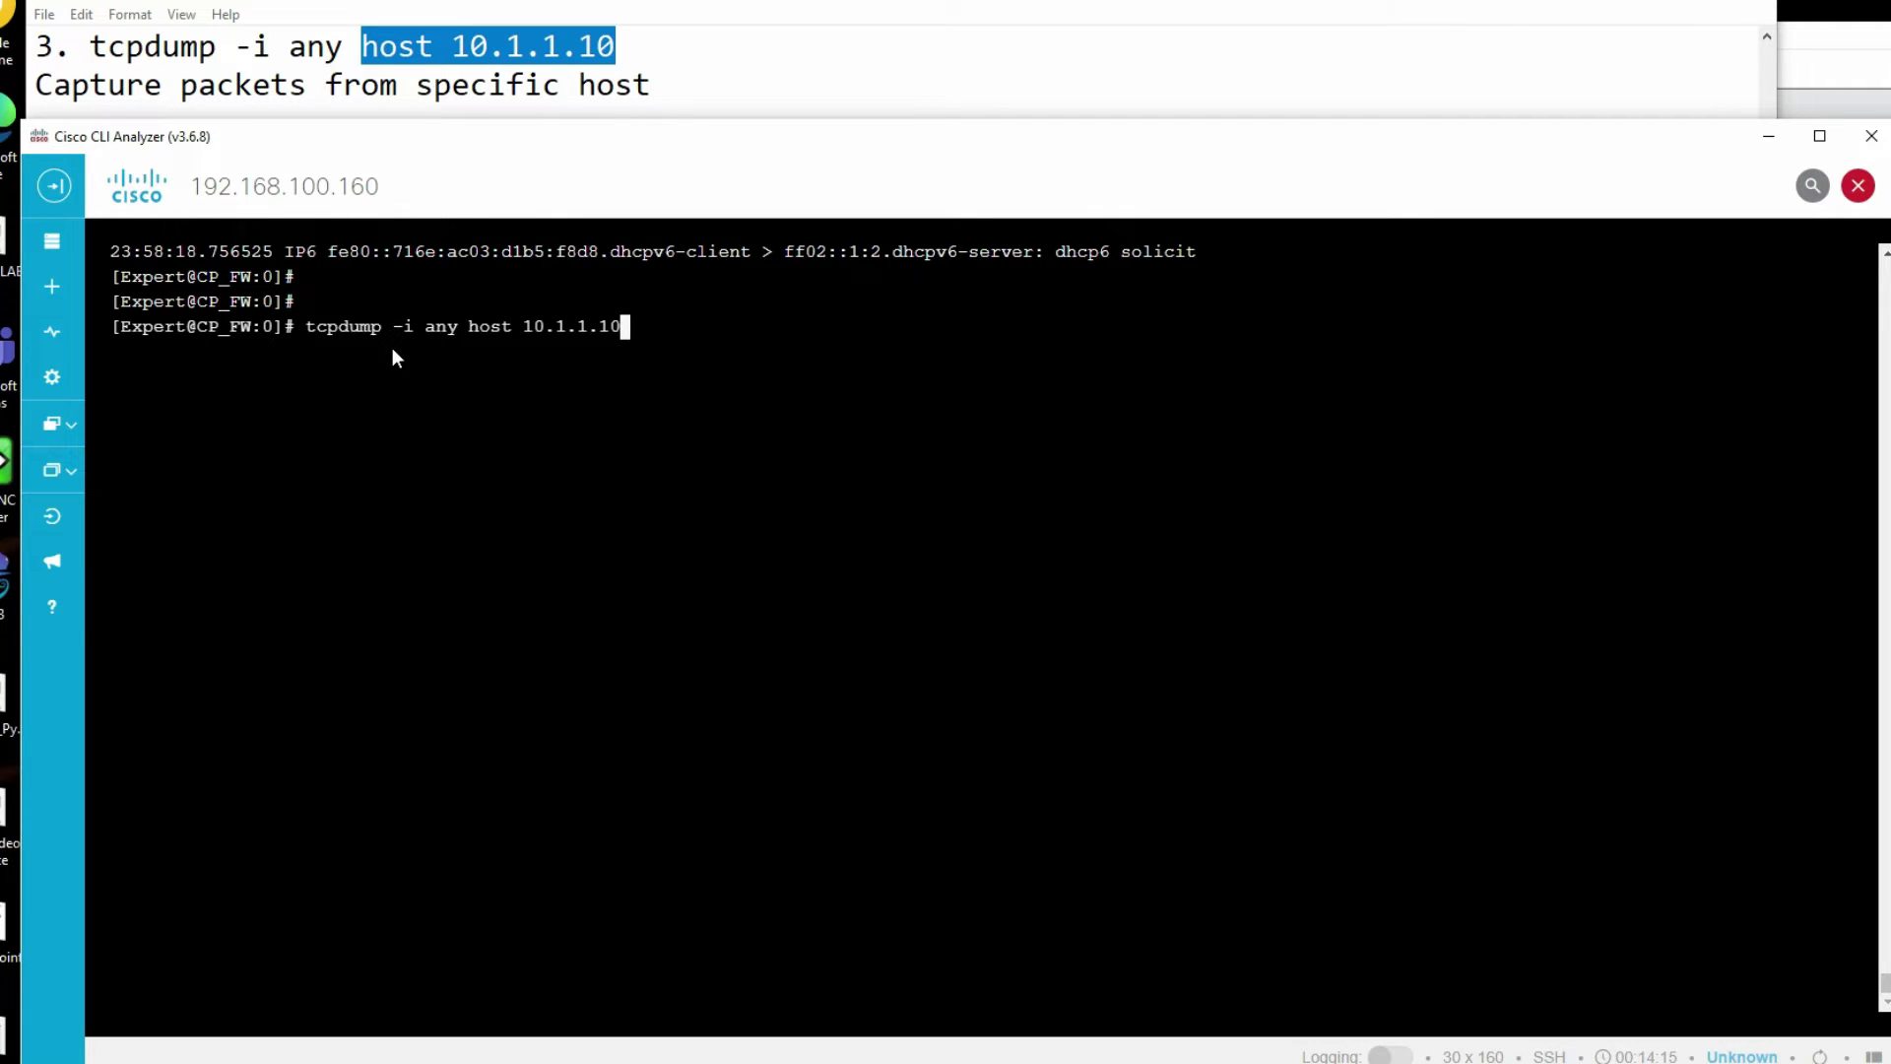
{"action": "key", "text": "BackSpace"}
{"action": "key", "text": "Return"}
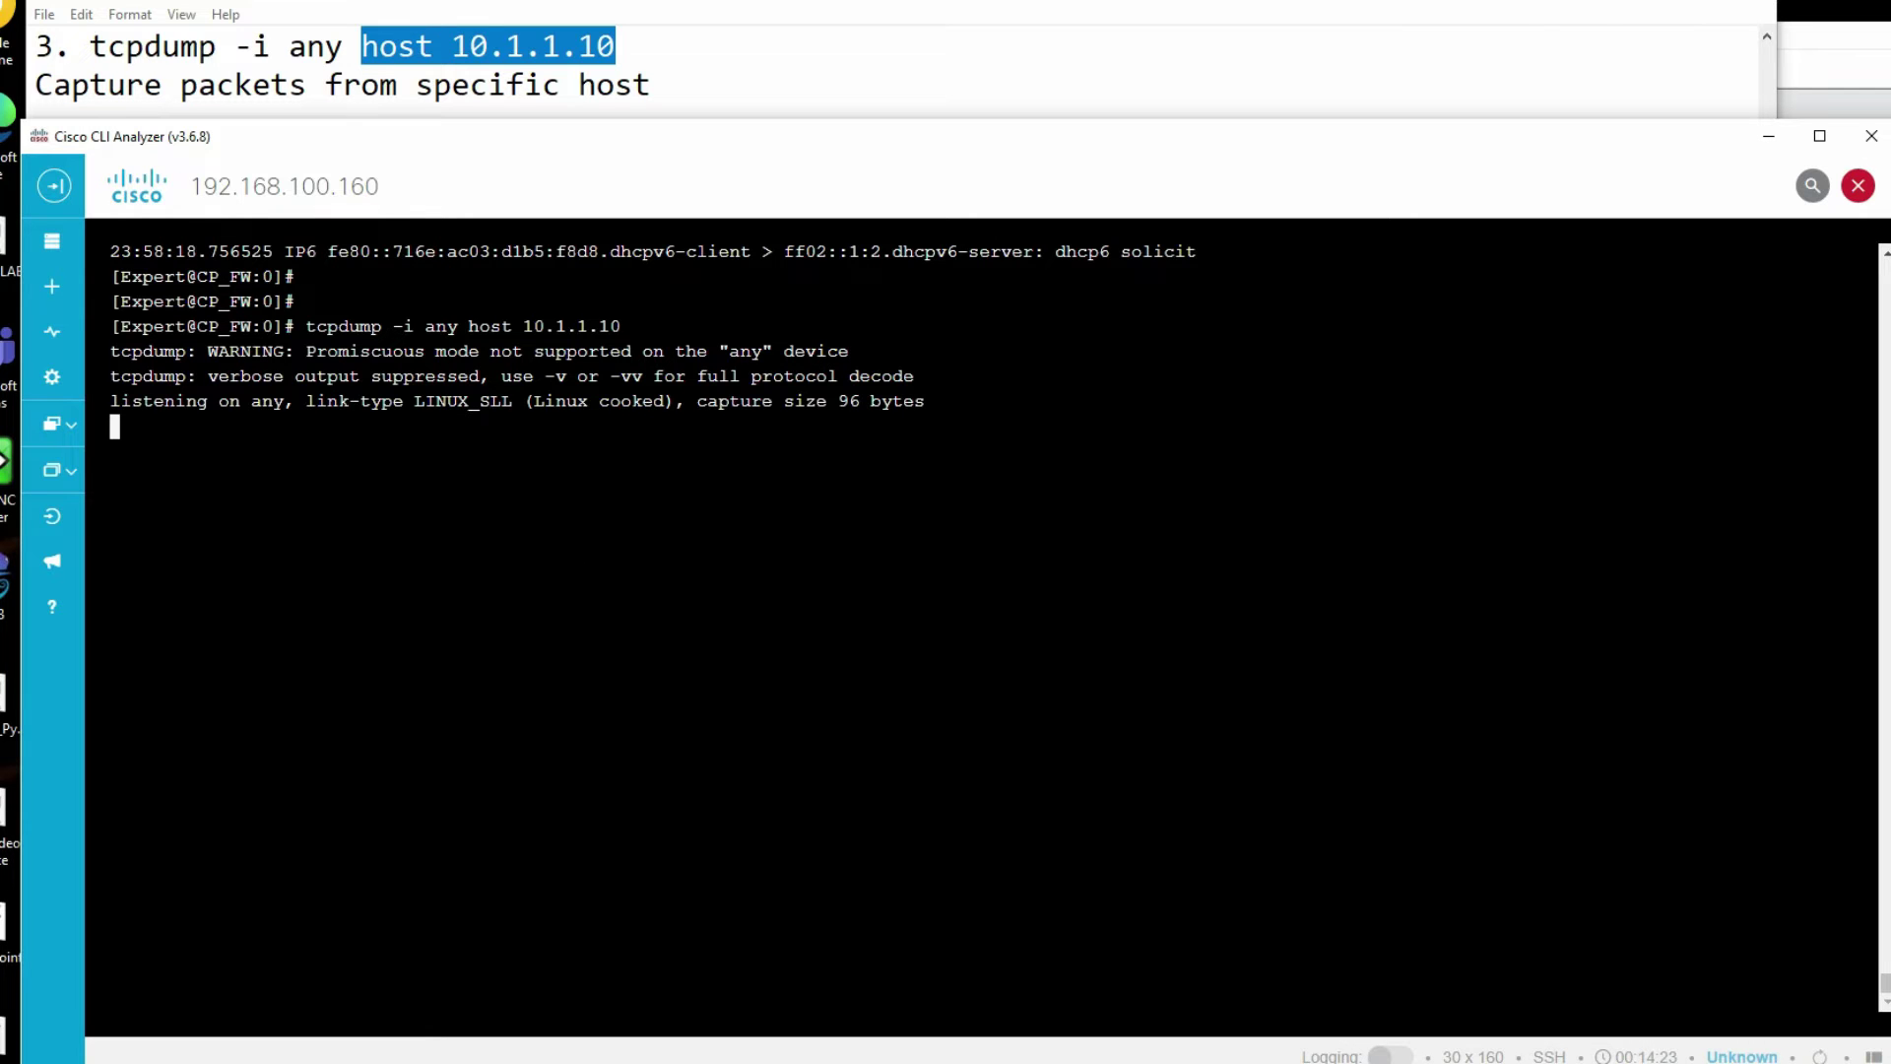
{"action": "key", "text": "alt+Tab"}
{"action": "key", "text": "Up"}
{"action": "key", "text": "Return"}
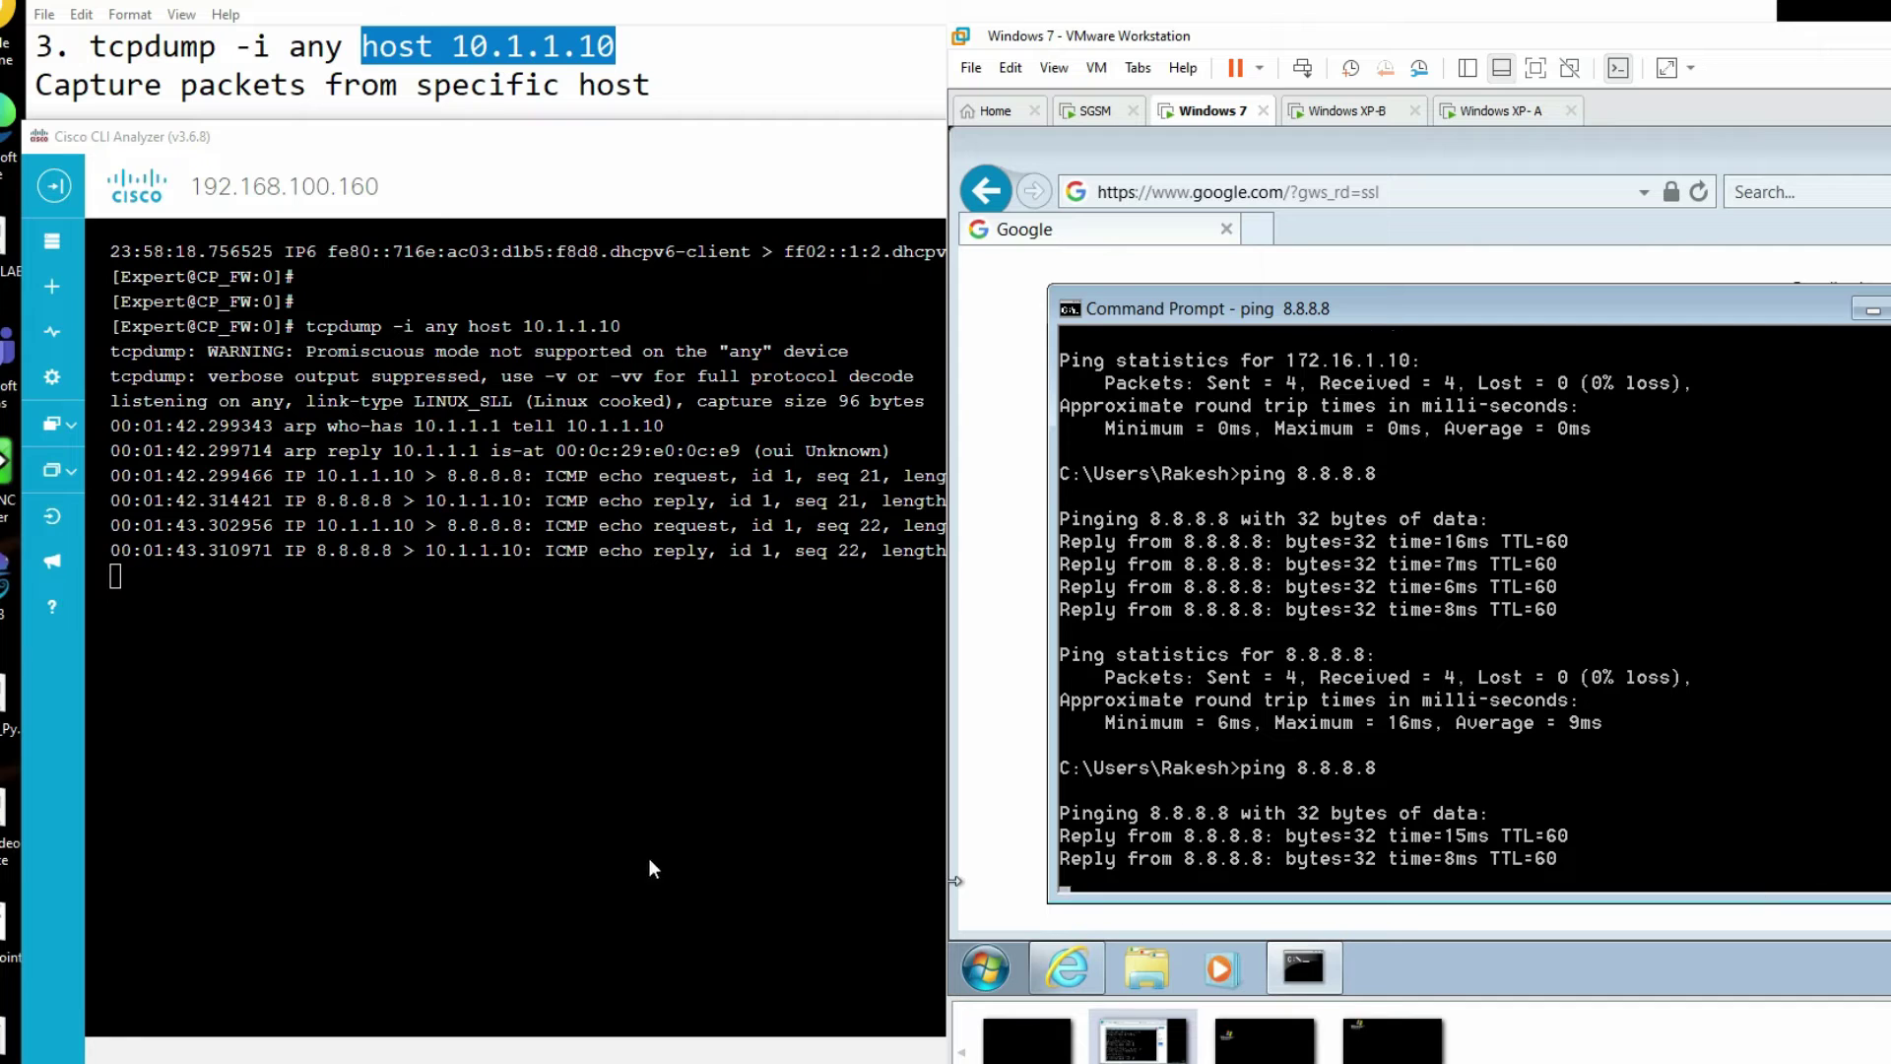
- Highlight the host address in the seq 21 and 22 capture lines, then ping 8.8.8.8 from Windows XP-A
{"action": "left_click_drag", "start_coordinate": [317, 474], "coordinate": [413, 475]}
{"action": "left_click", "coordinate": [325, 474]}
{"action": "left_click_drag", "start_coordinate": [429, 549], "coordinate": [513, 550]}
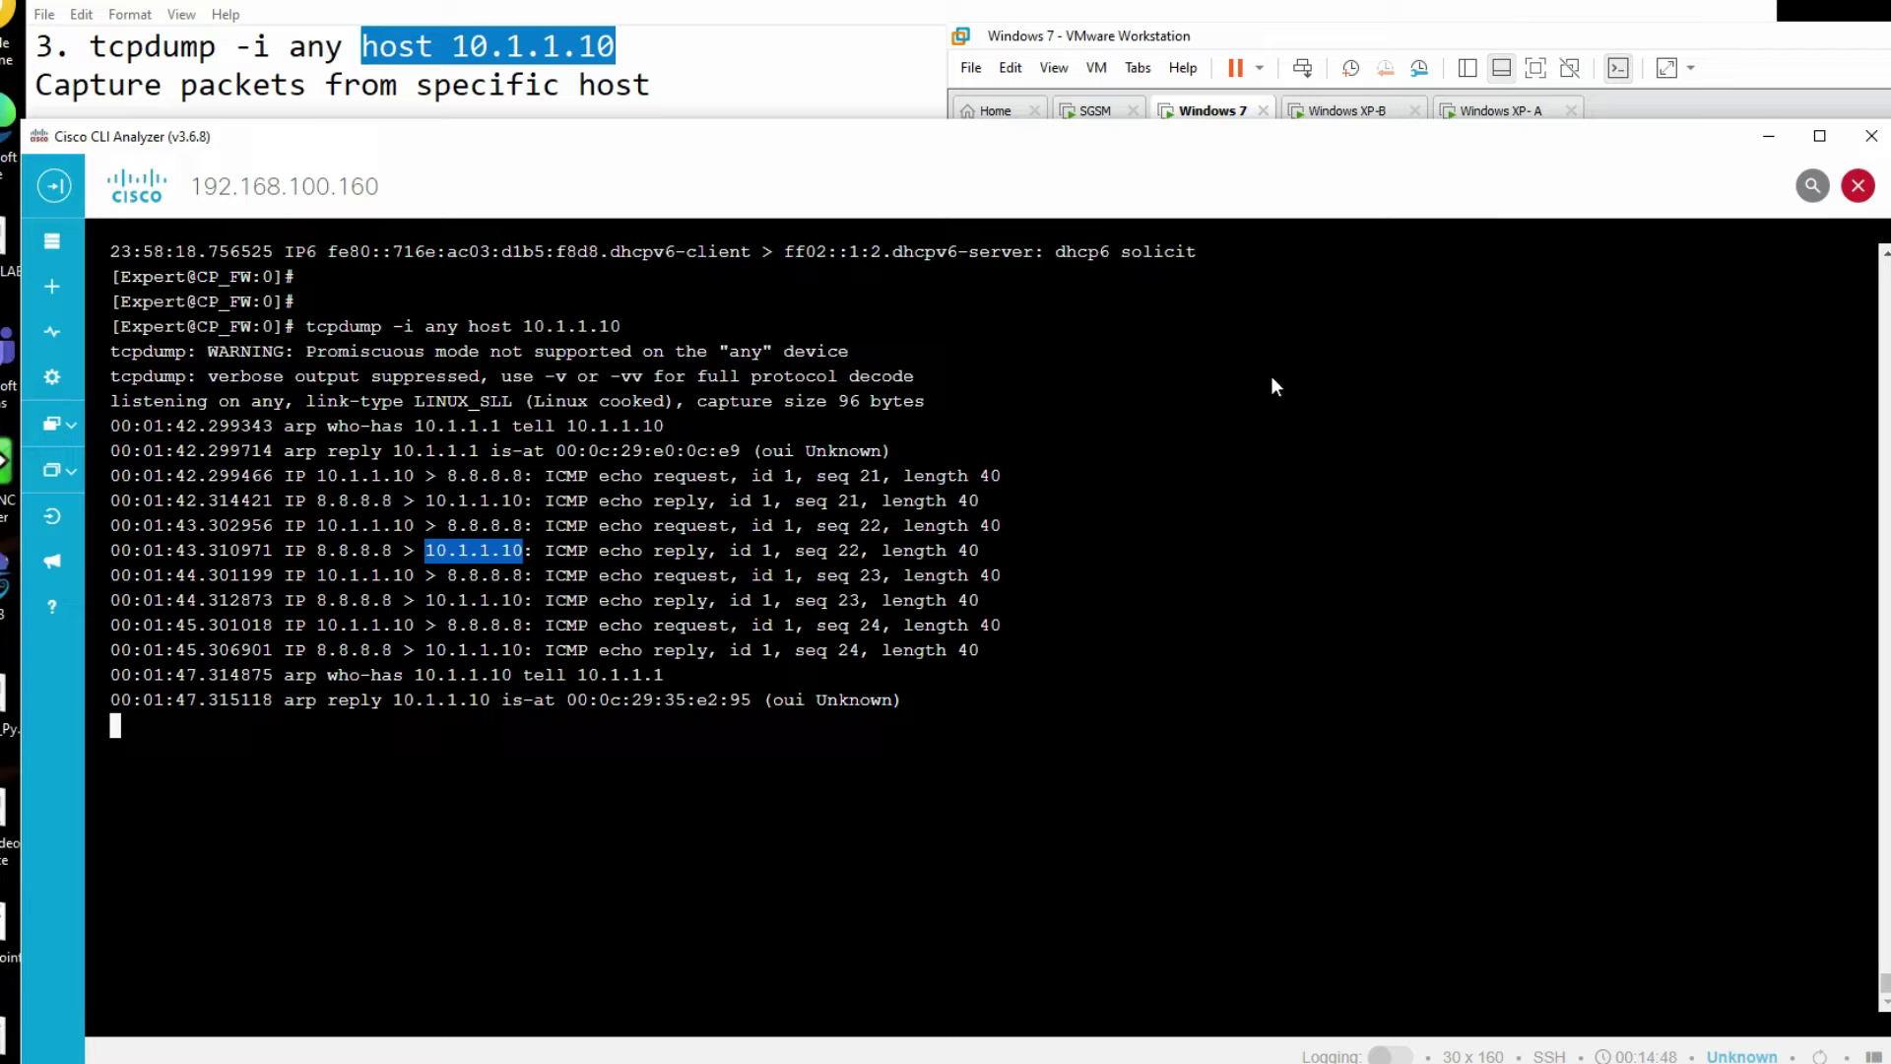
{"action": "left_click", "coordinate": [1499, 111]}
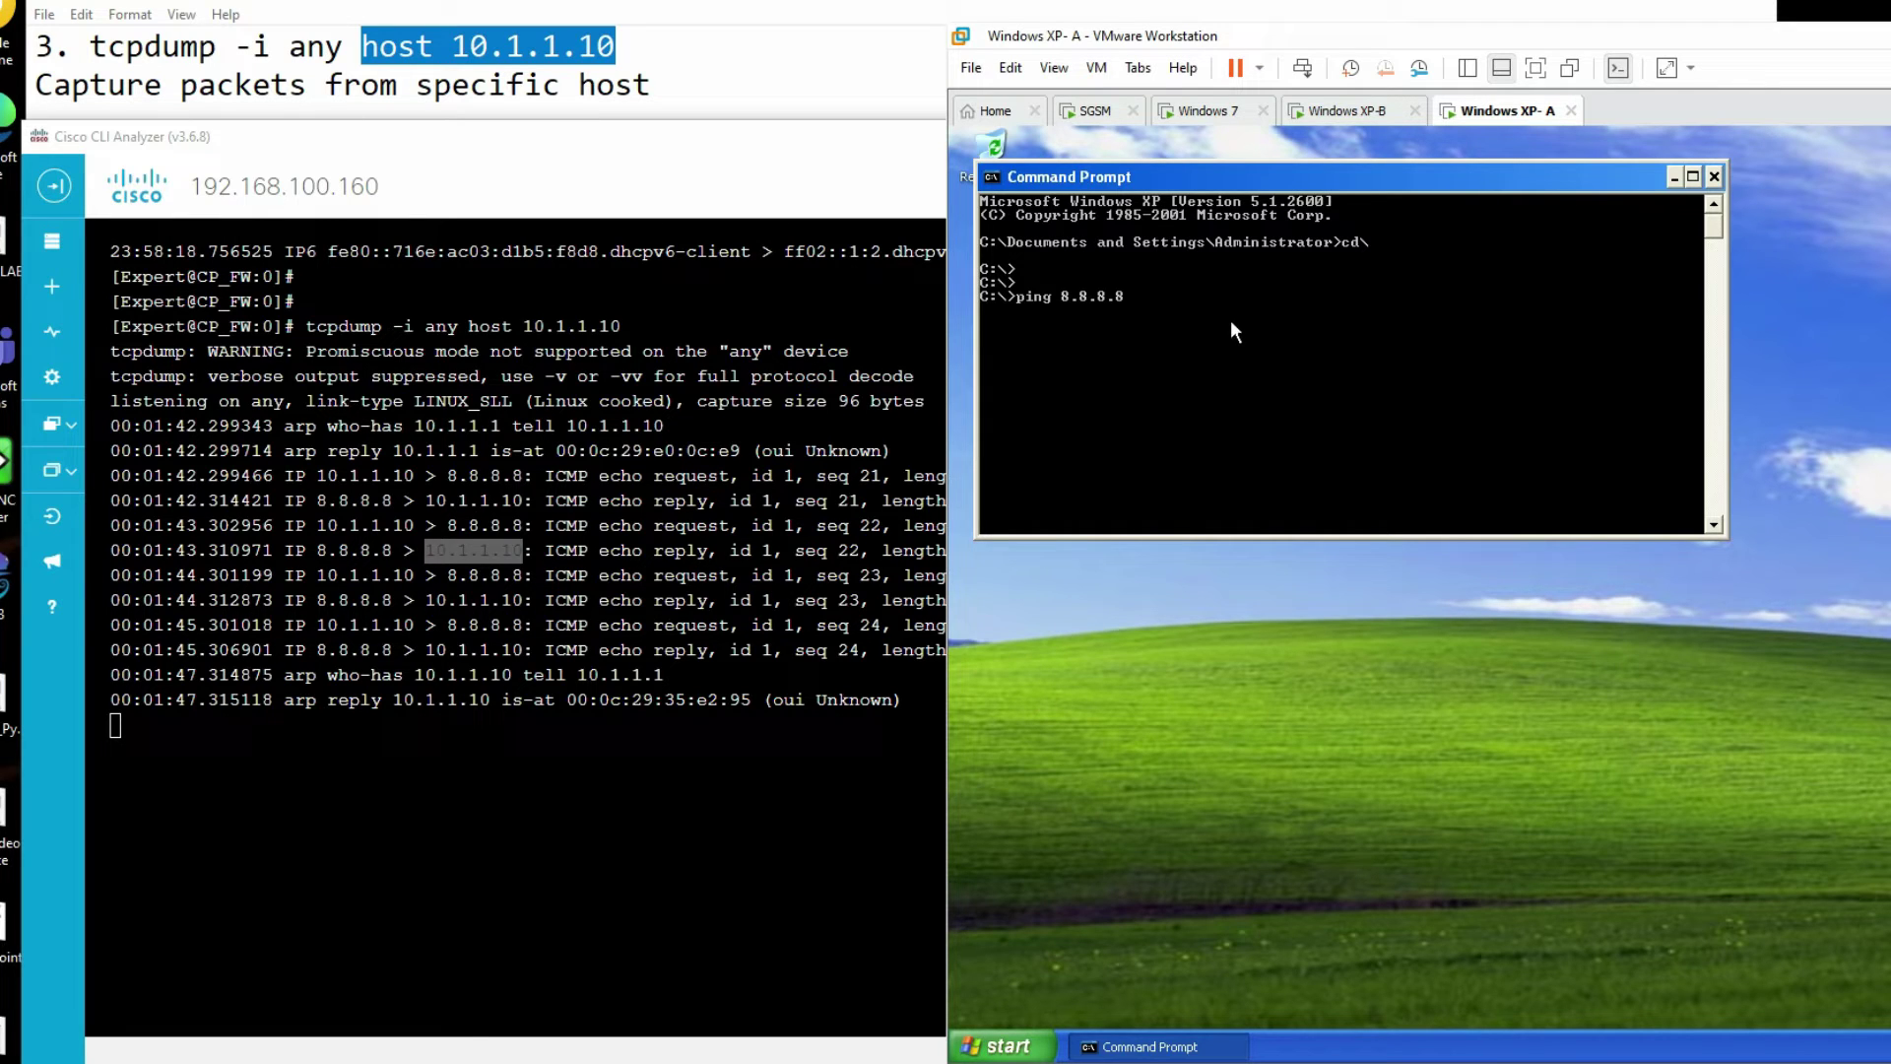
{"action": "key", "text": "Return"}
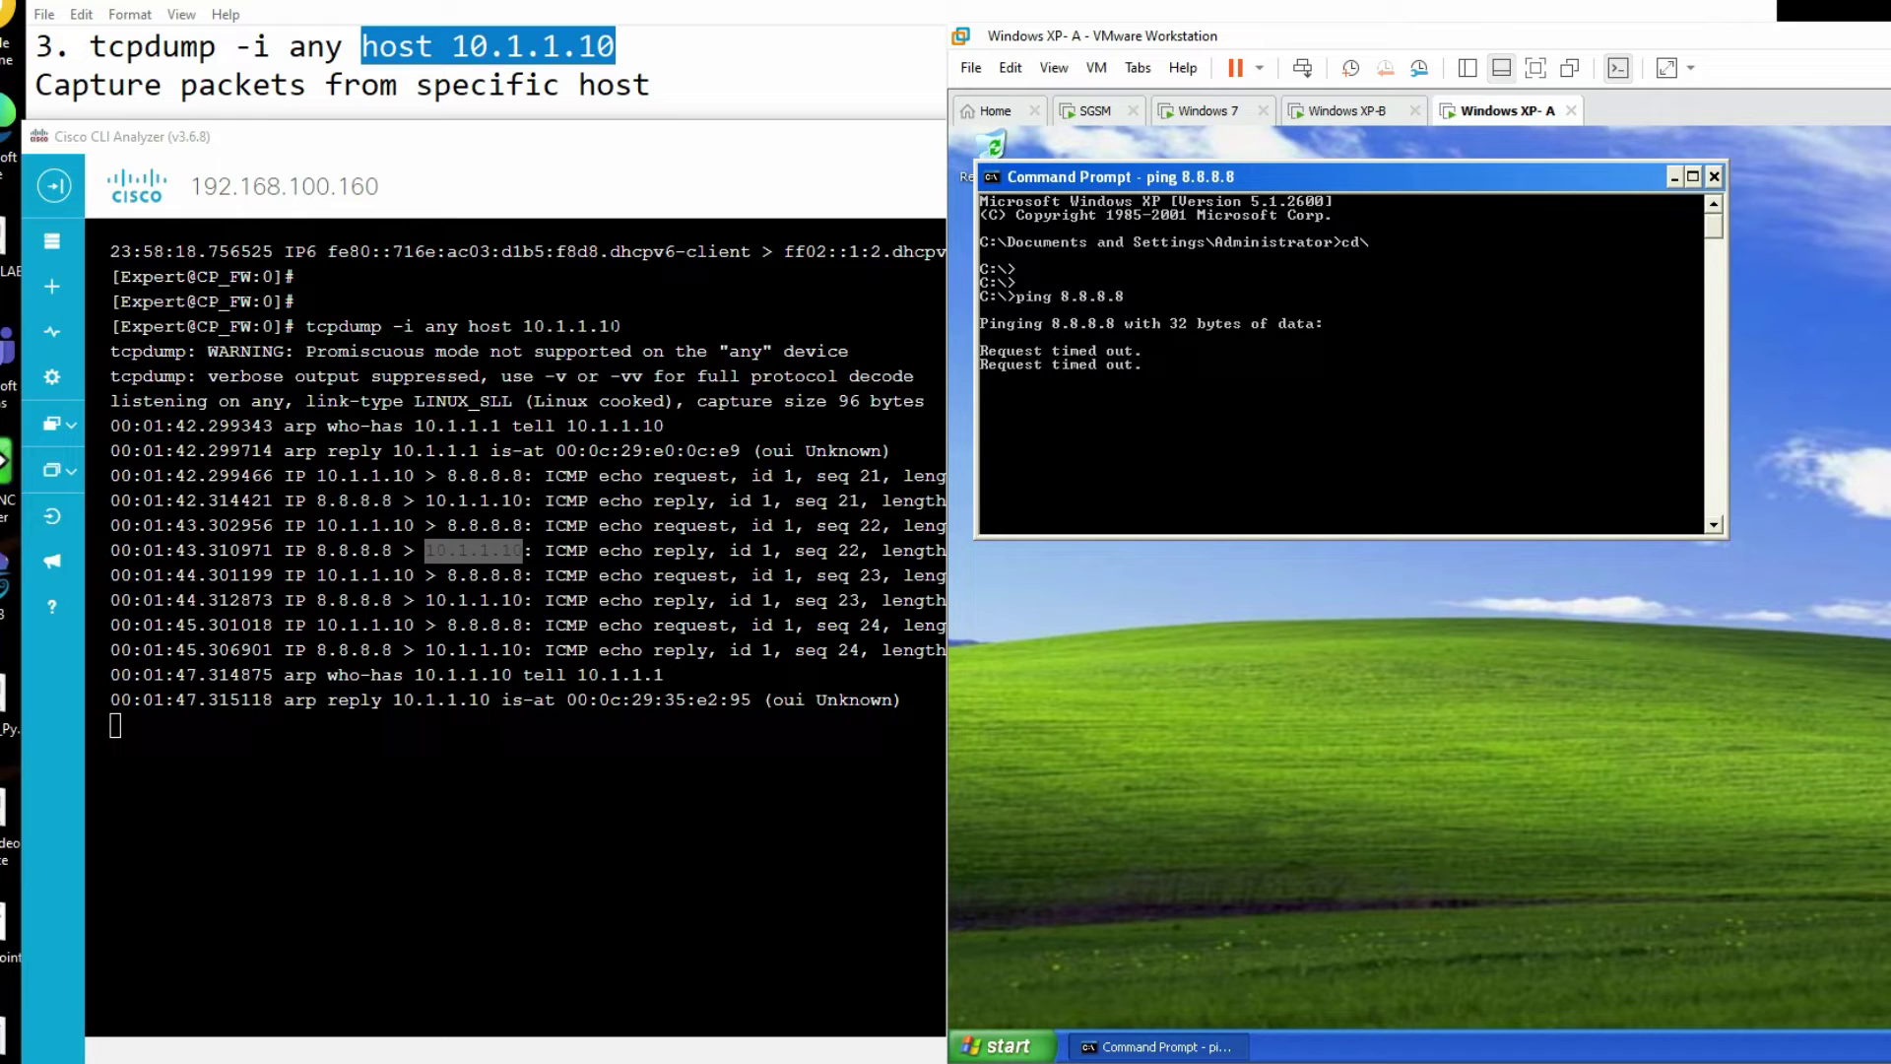
- Stop the host 10.1.1.10 capture, recall the command and delete its old host address
{"action": "left_click", "coordinate": [606, 592]}
{"action": "key", "text": "ctrl+c"}
{"action": "key", "text": "Up"}
{"action": "key", "text": "BackSpace"}
{"action": "key", "text": "BackSpace"}
{"action": "key", "text": "BackSpace"}
{"action": "key", "text": "BackSpace"}
{"action": "key", "text": "BackSpace"}
{"action": "key", "text": "BackSpace"}
{"action": "key", "text": "BackSpace"}
{"action": "key", "text": "BackSpace"}
{"action": "key", "text": "BackSpace"}
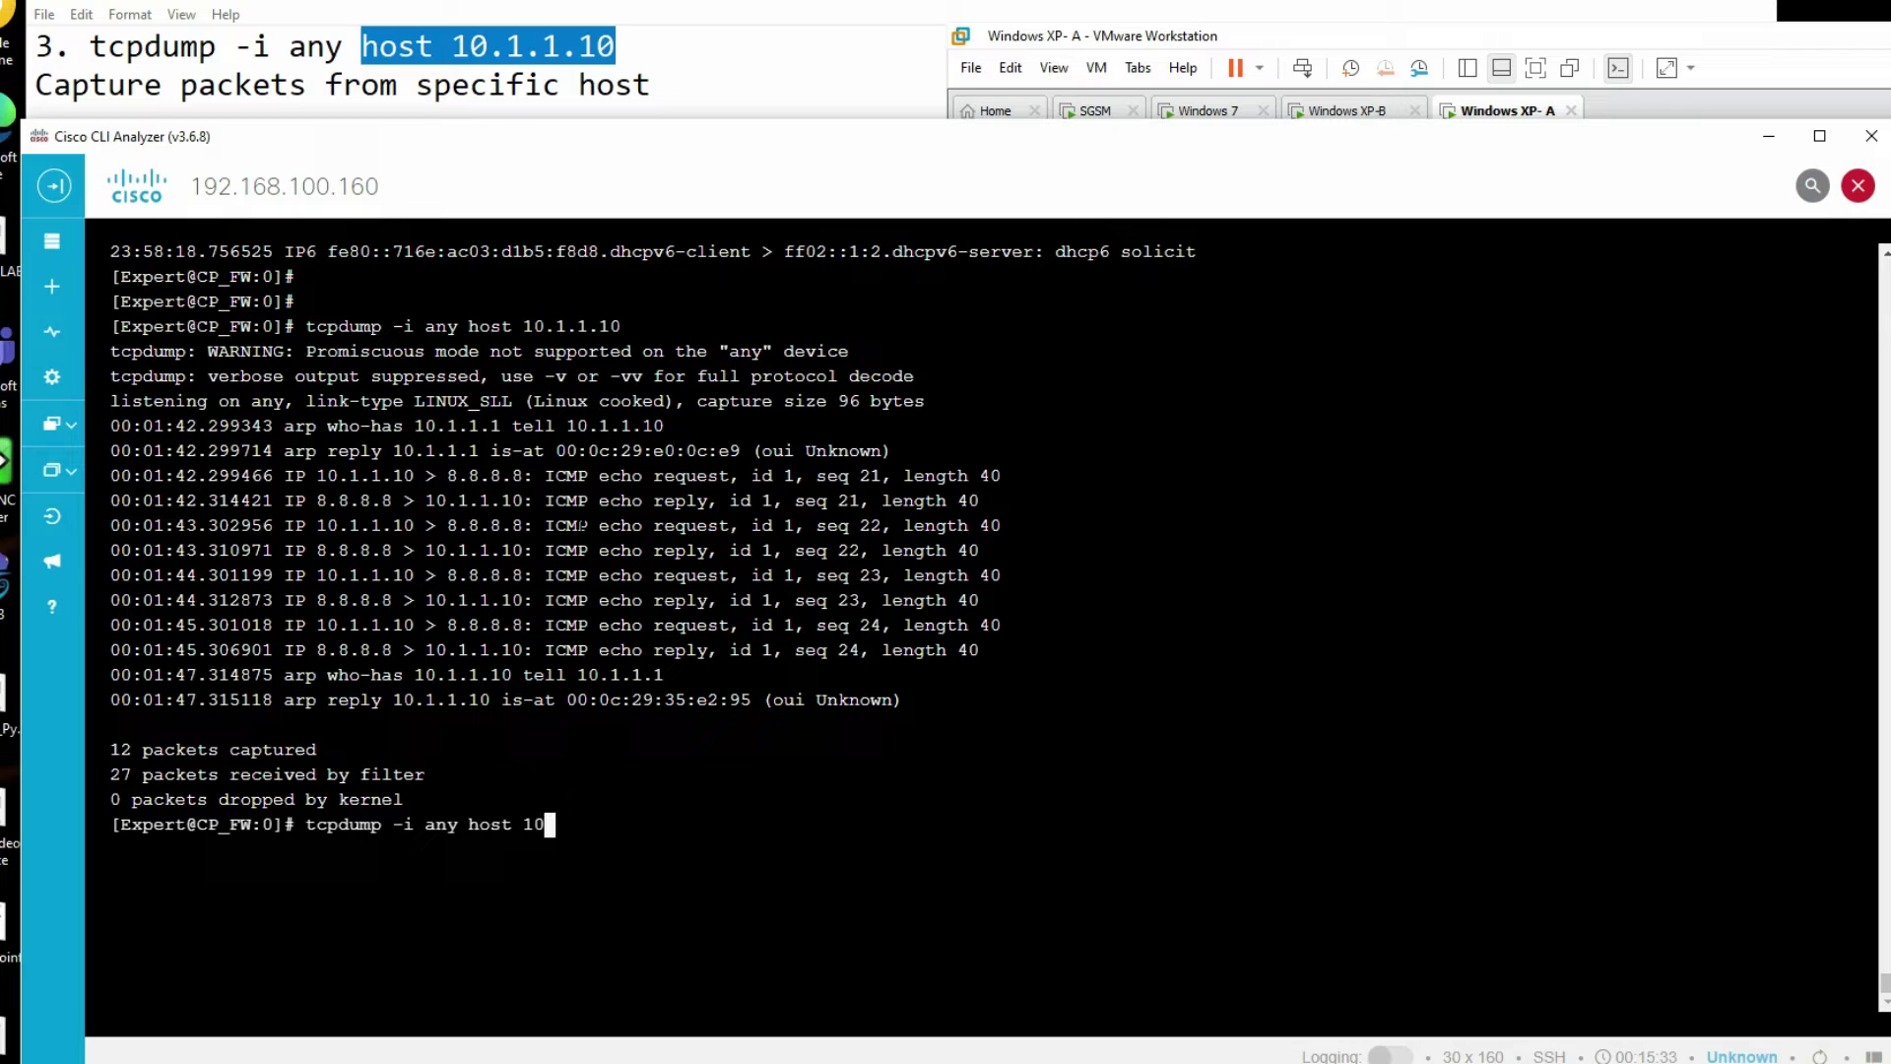
- Start a tcpdump capture for host 8.8.8.8 and rerun the ping to 8.8.8.8 from XP-A
{"action": "type", "text": "8.8.8.8.8"}
{"action": "key", "text": "Return"}
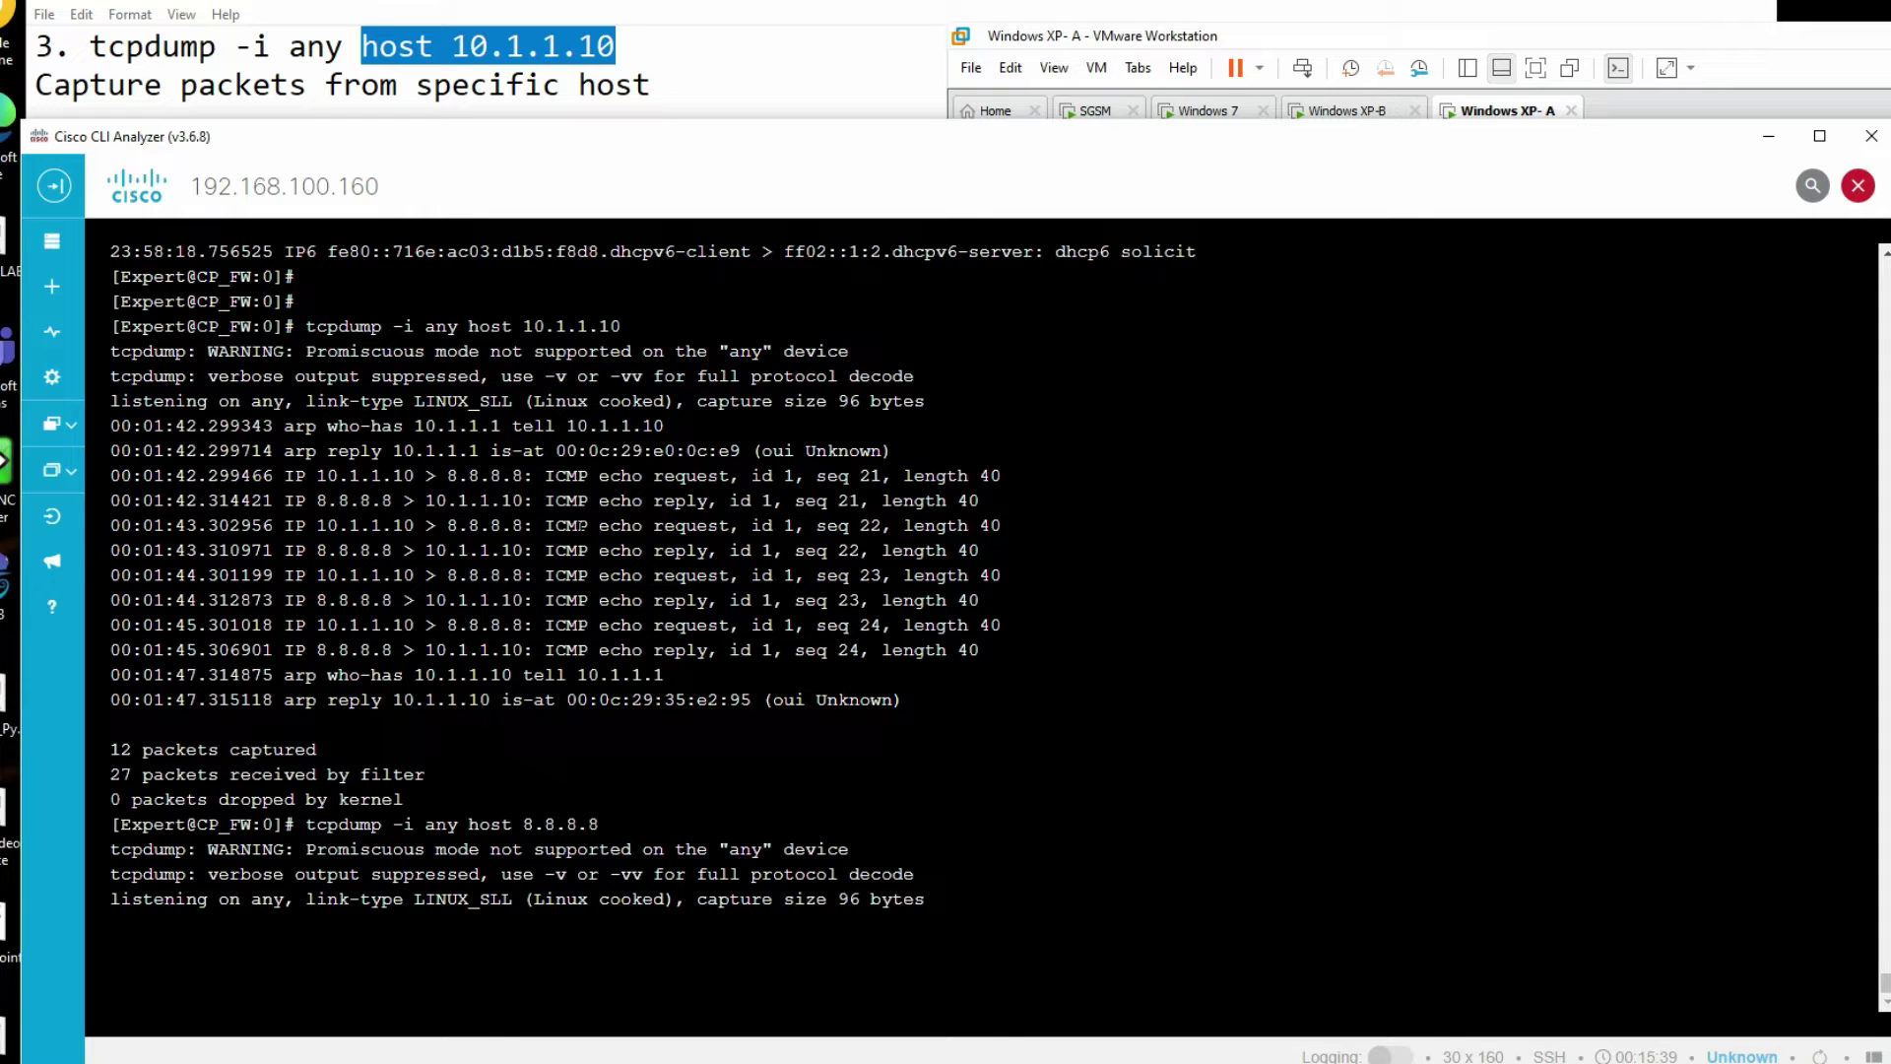
{"action": "key", "text": "alt+Tab"}
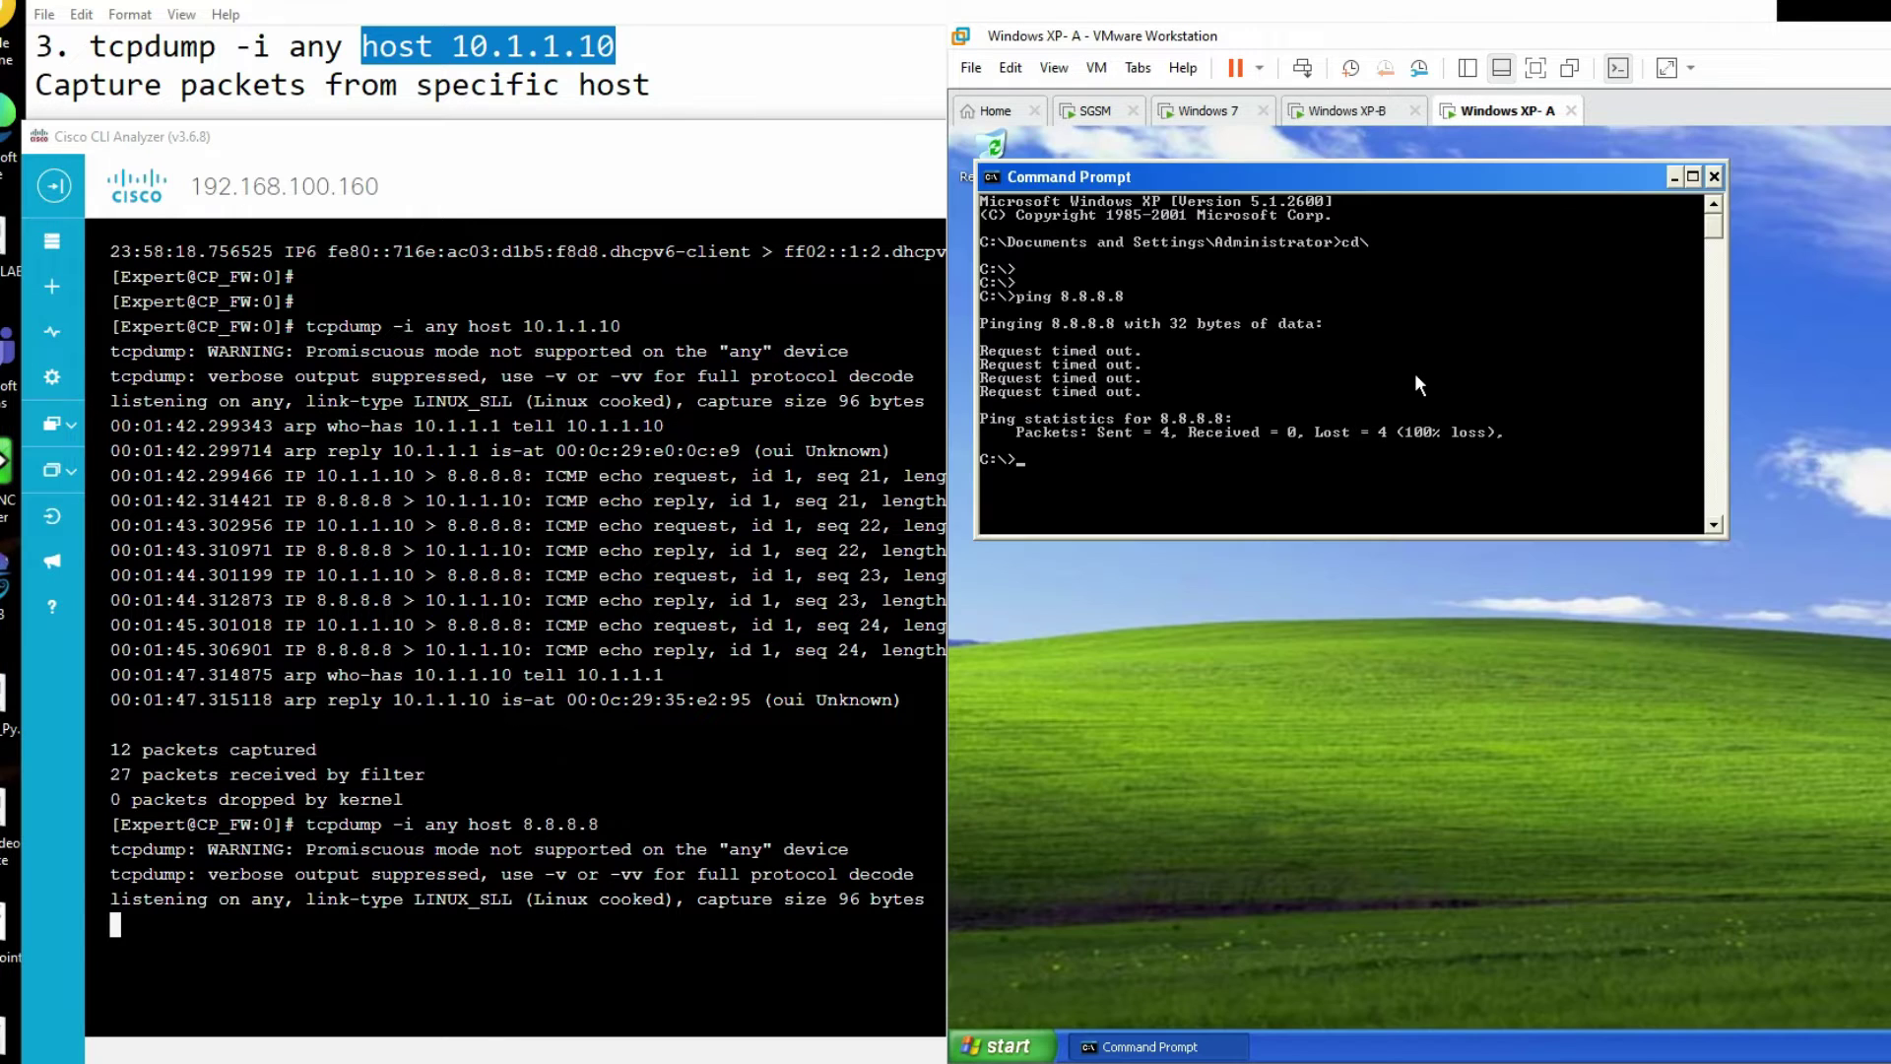
{"action": "key", "text": "Up"}
{"action": "key", "text": "Return"}
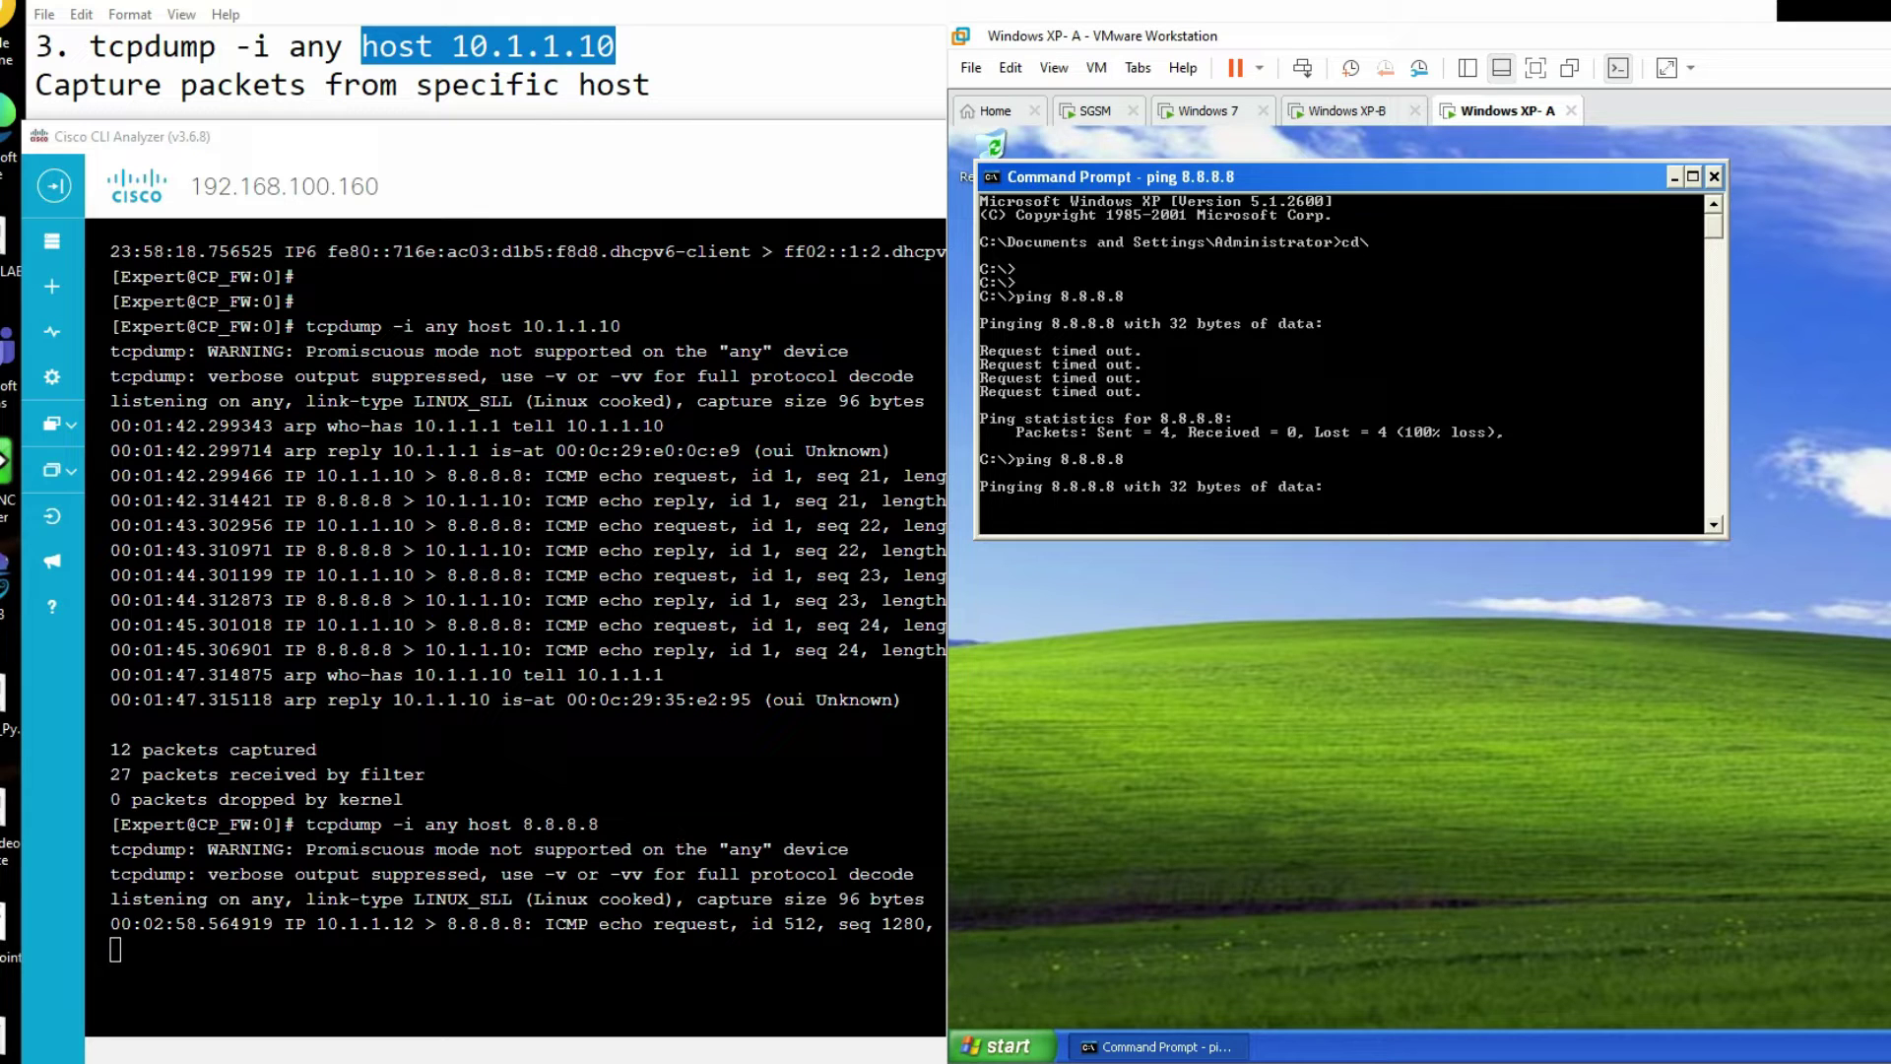
- Highlight the unanswered echo requests from source 10.1.1.12 in the capture output
{"action": "left_click", "coordinate": [523, 823]}
{"action": "left_click_drag", "start_coordinate": [523, 823], "coordinate": [554, 823]}
{"action": "left_click_drag", "start_coordinate": [316, 923], "coordinate": [414, 923]}
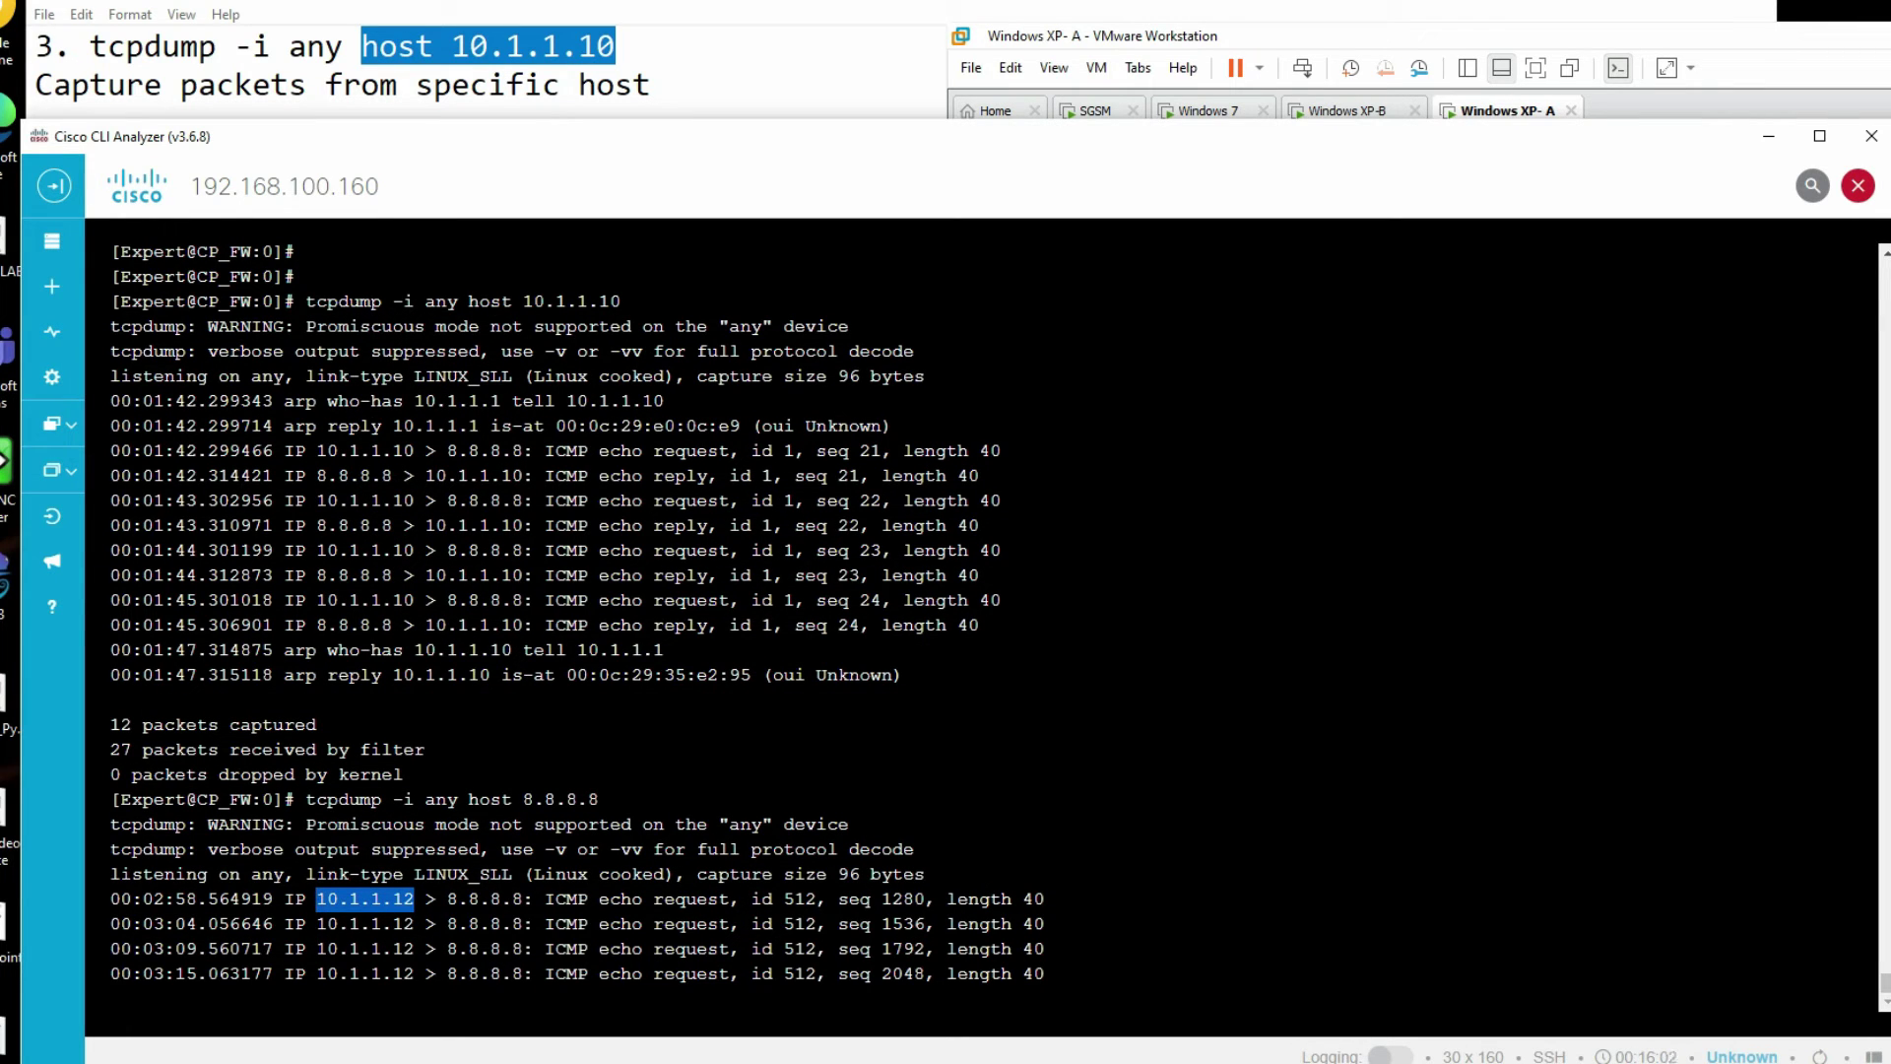
{"action": "mouse_move", "coordinate": [316, 898]}
{"action": "left_mouse_down"}
{"action": "mouse_move", "coordinate": [393, 896]}
{"action": "mouse_move", "coordinate": [317, 904]}
{"action": "left_mouse_up"}
{"action": "left_click_drag", "start_coordinate": [427, 923], "coordinate": [500, 924]}
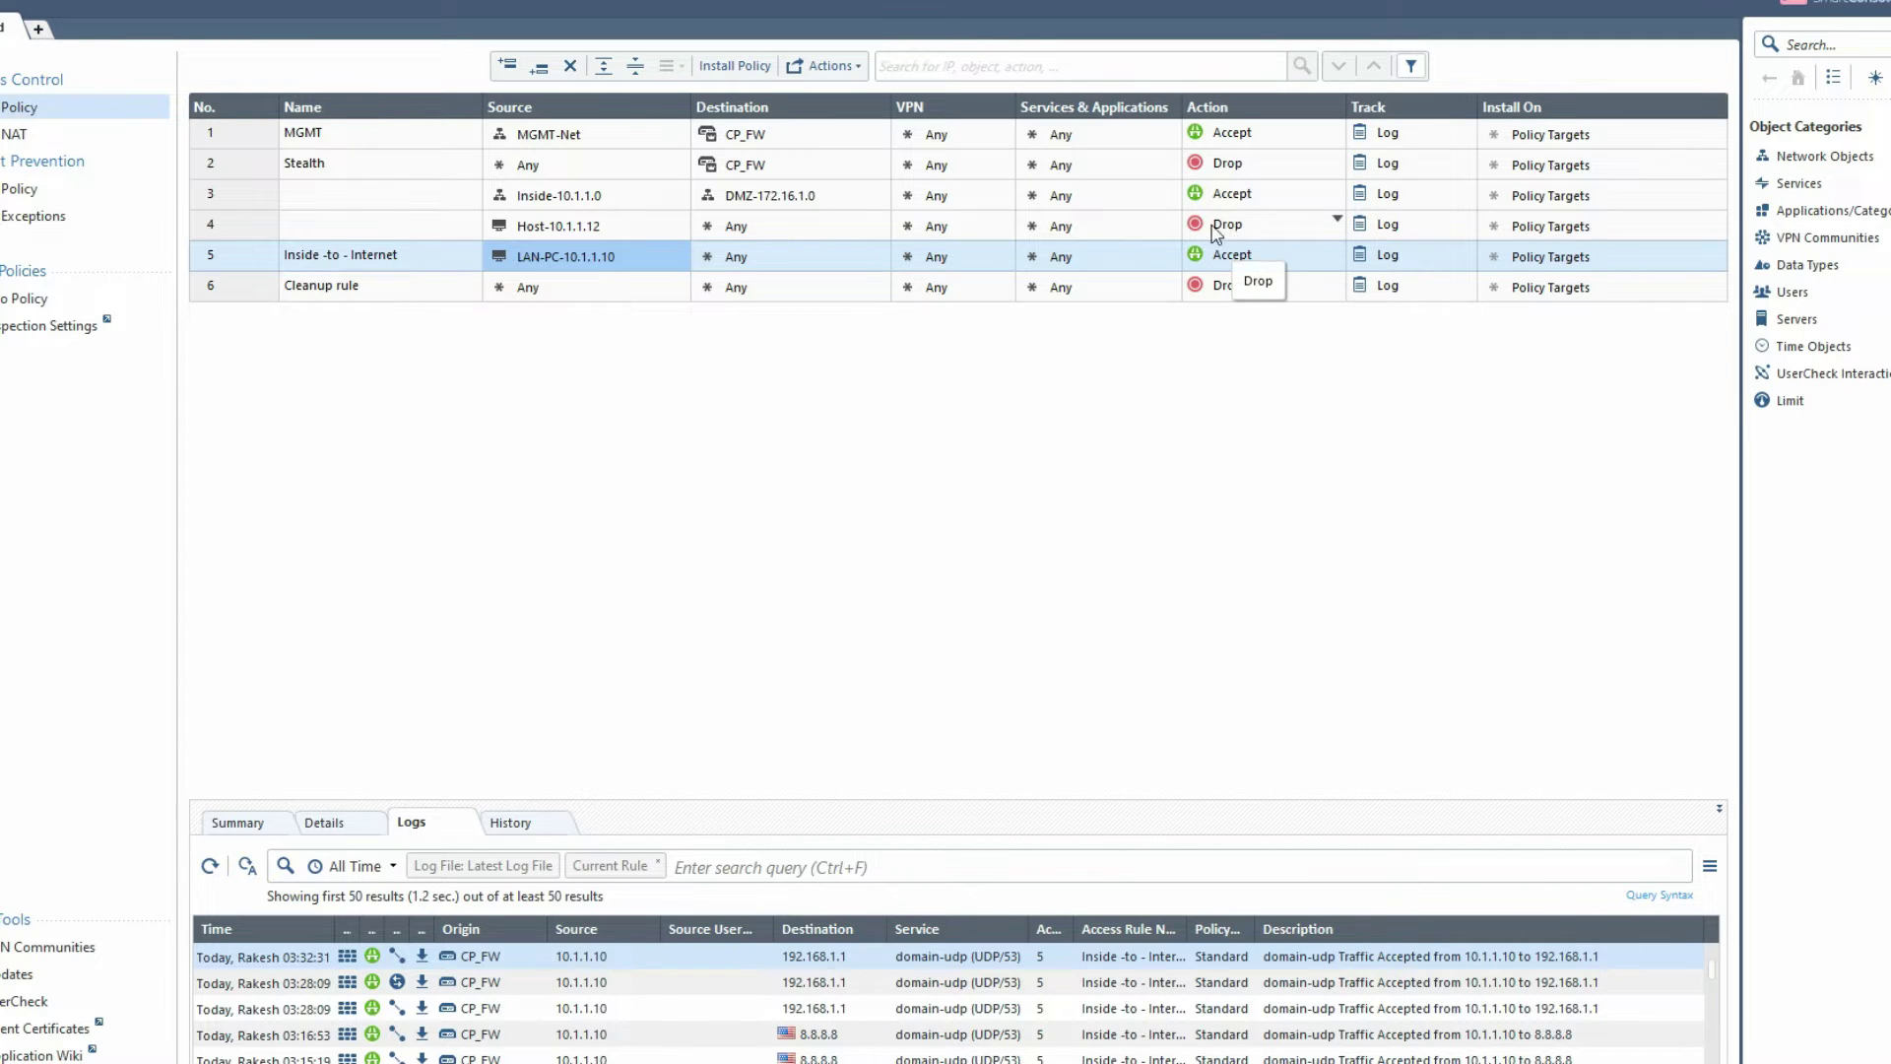
{"action": "key", "text": "alt+Tab"}
{"action": "left_click", "coordinate": [1805, 351]}
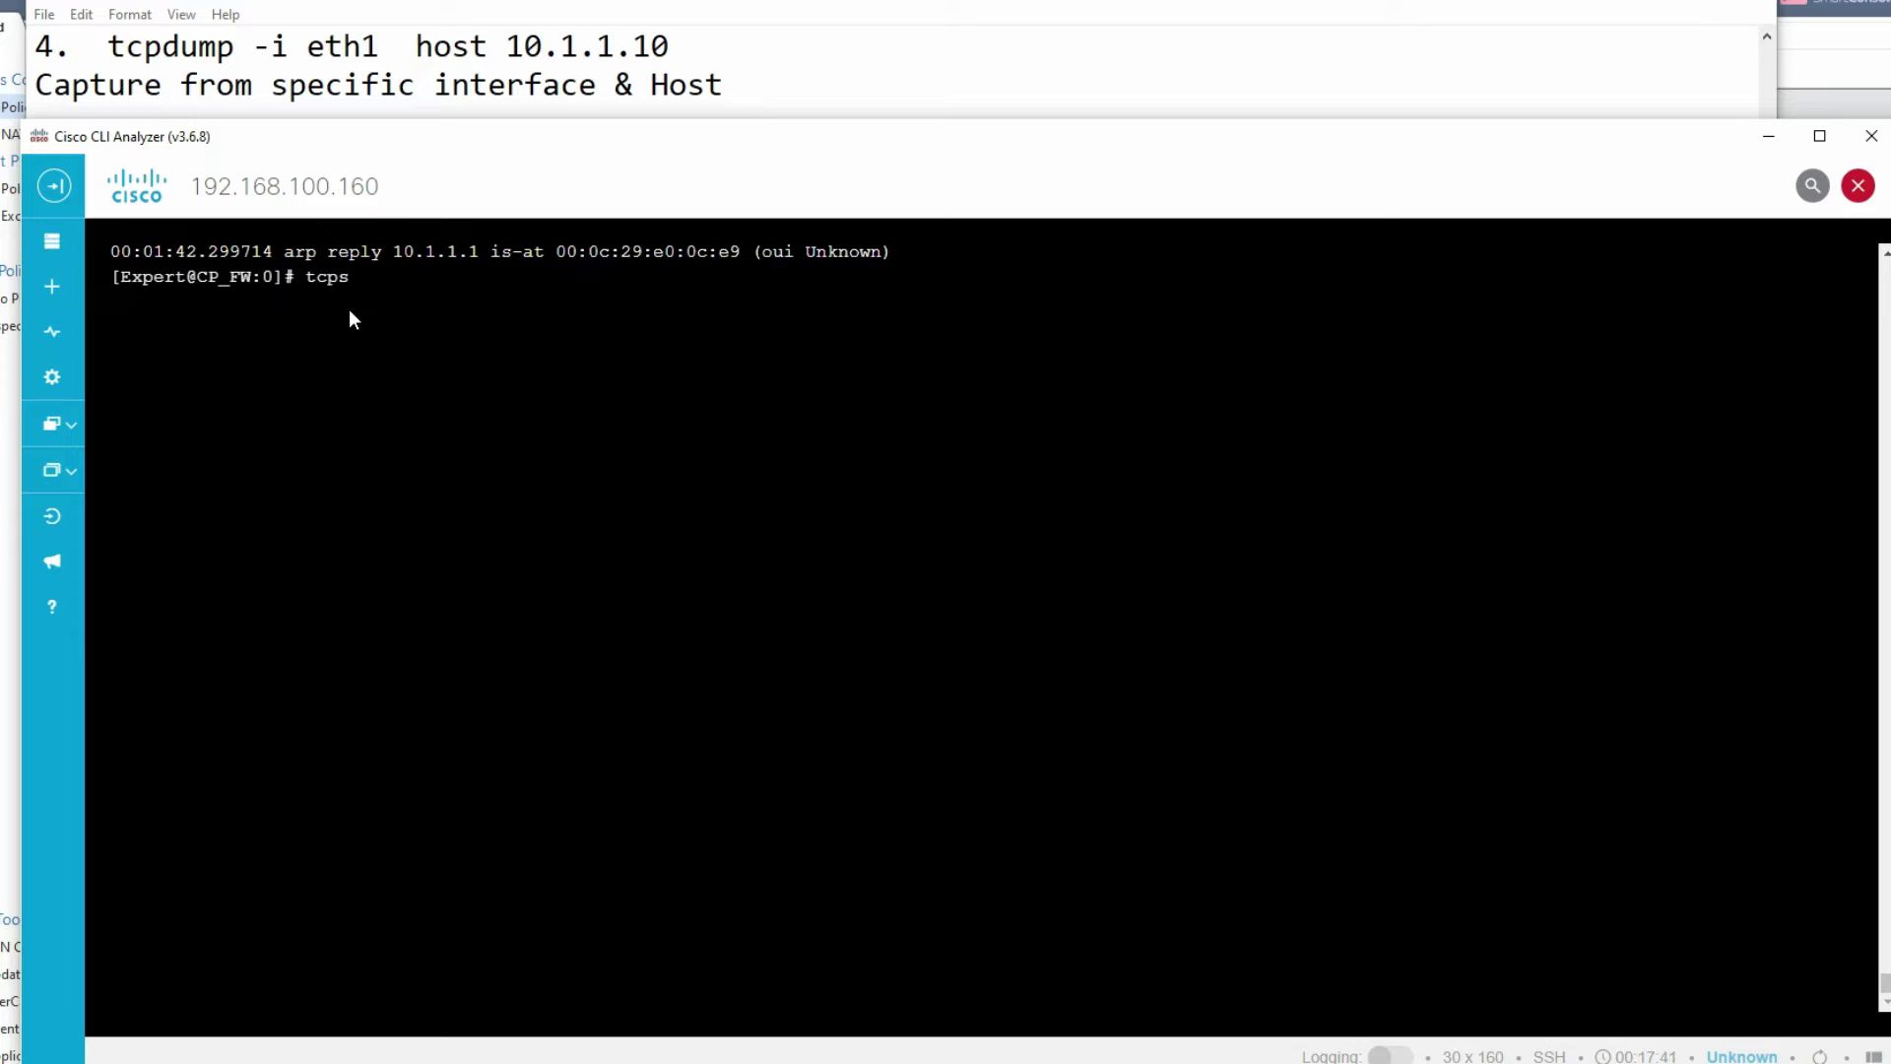
- Capture eth1 traffic for host 10.1.1.10 while pinging 8.8.8.8 from the VM, stopping at 12 packets
{"action": "type", "text": "-i eth1 host"}
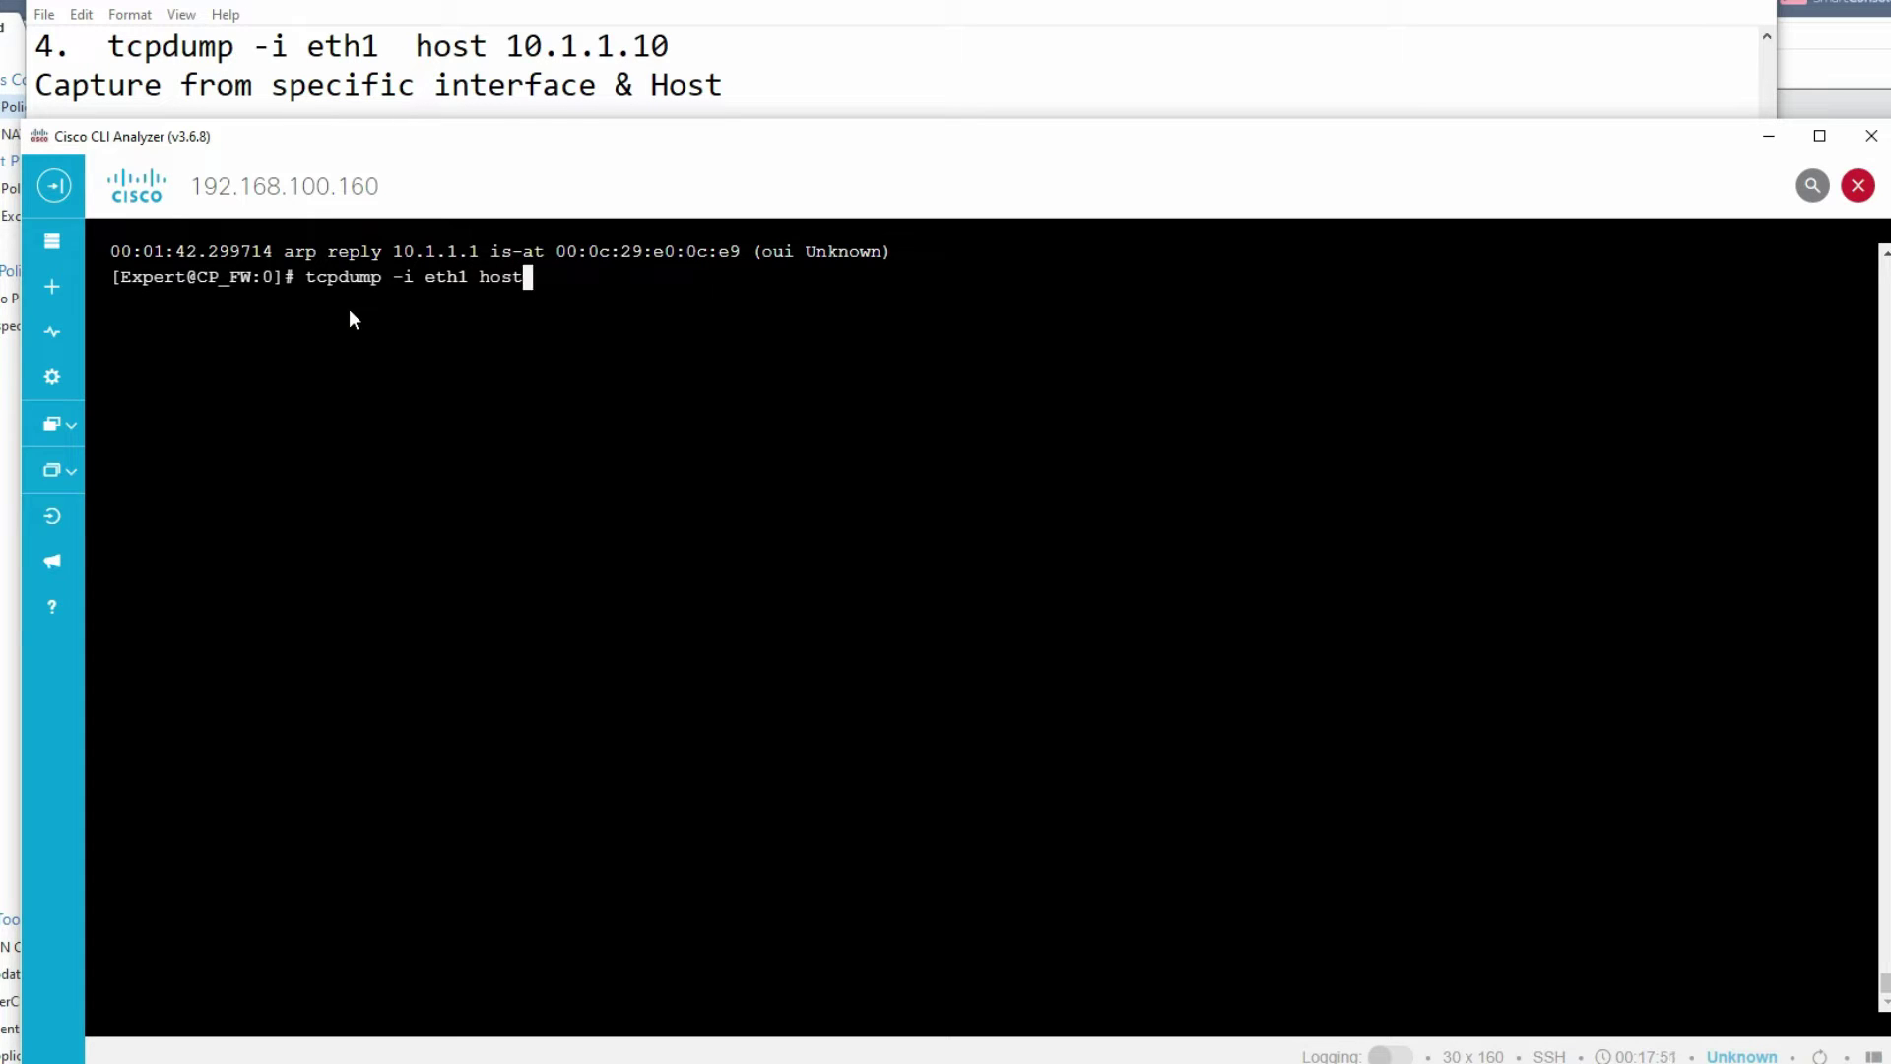
{"action": "type", "text": " 10.1.1.10"}
{"action": "key", "text": "Return"}
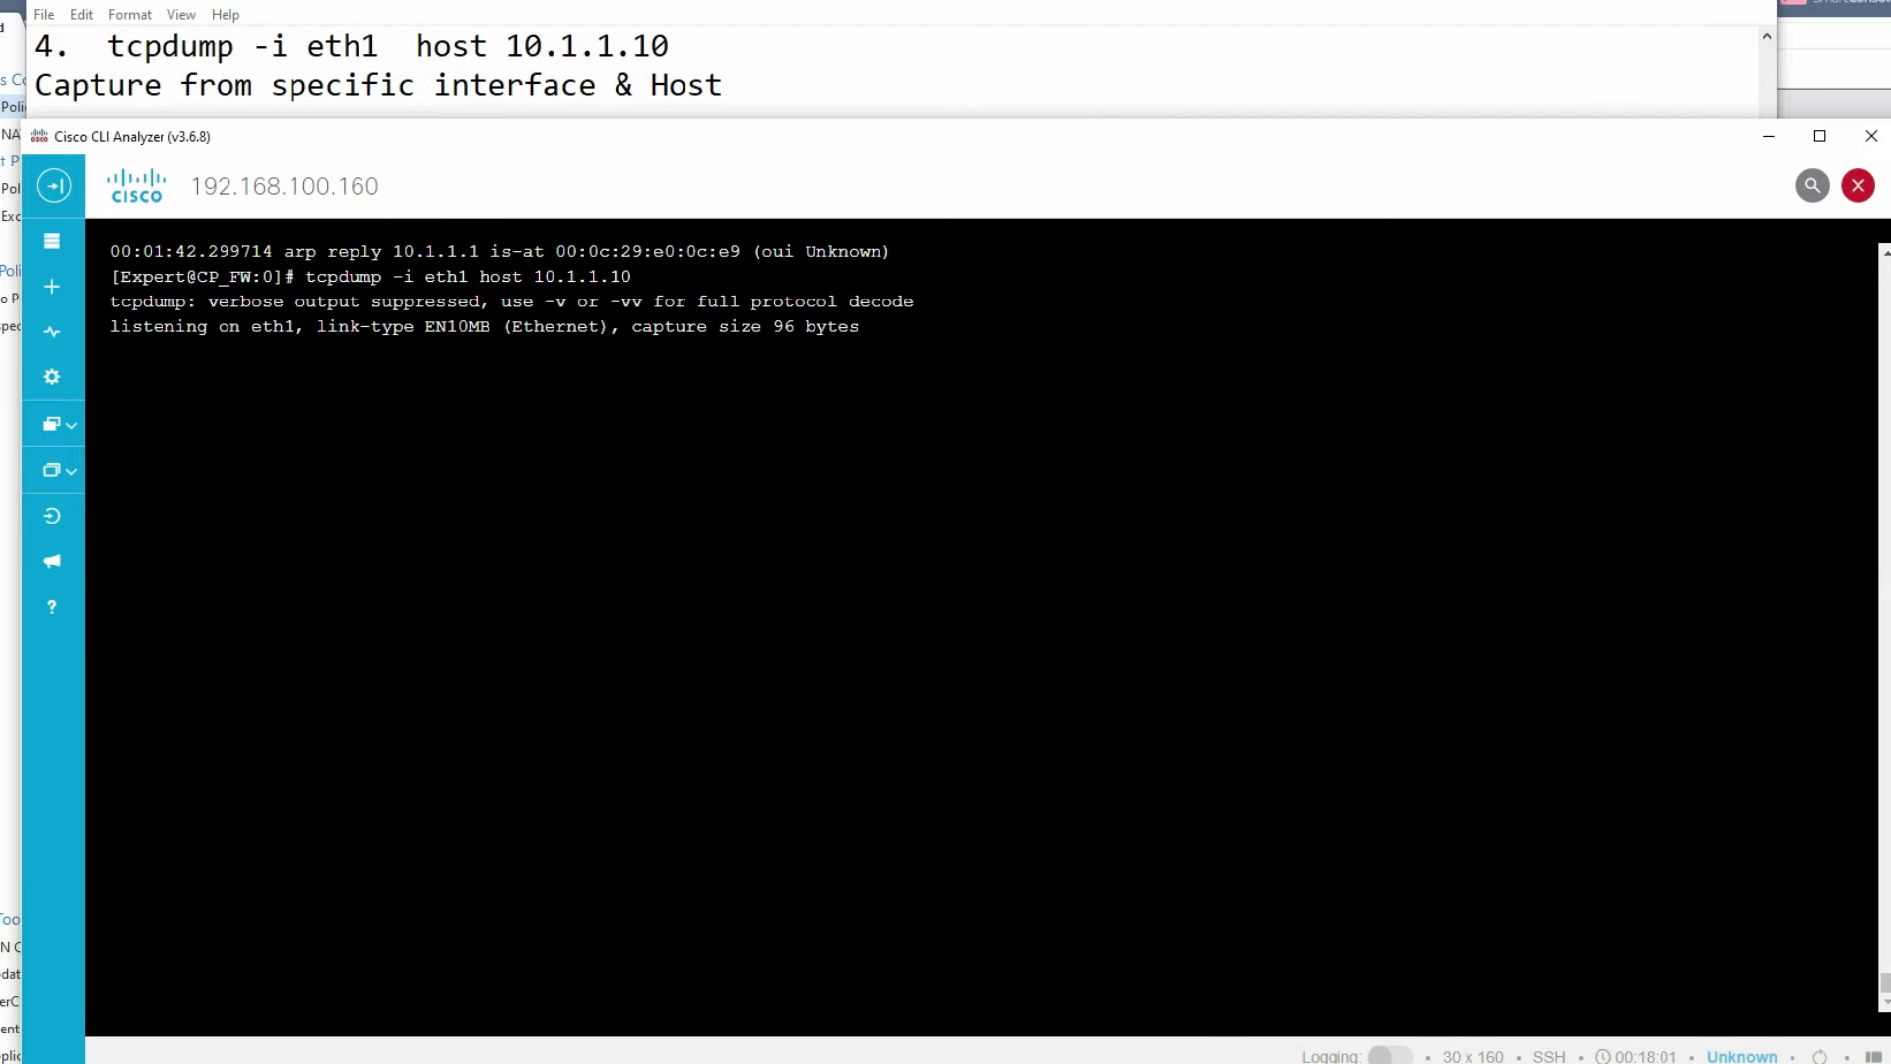
{"action": "key", "text": "alt+Tab"}
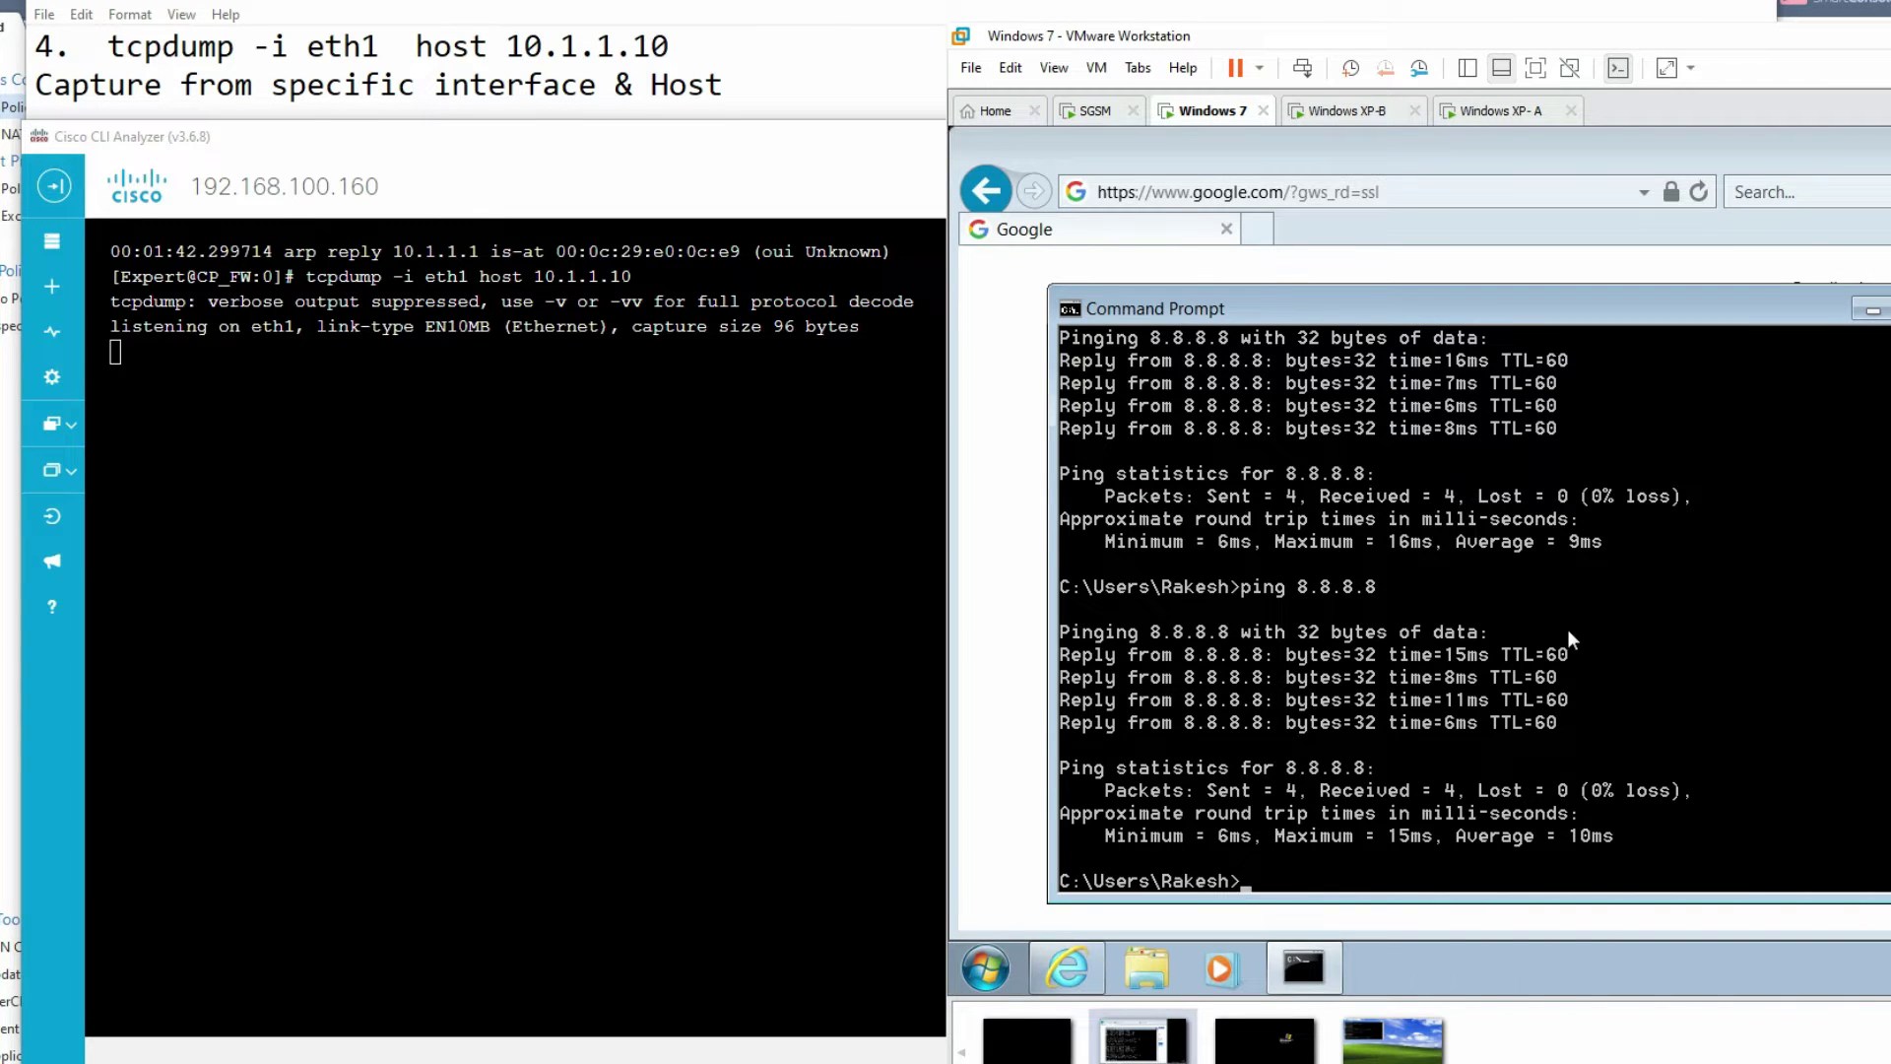
{"action": "key", "text": "Up"}
{"action": "key", "text": "Return"}
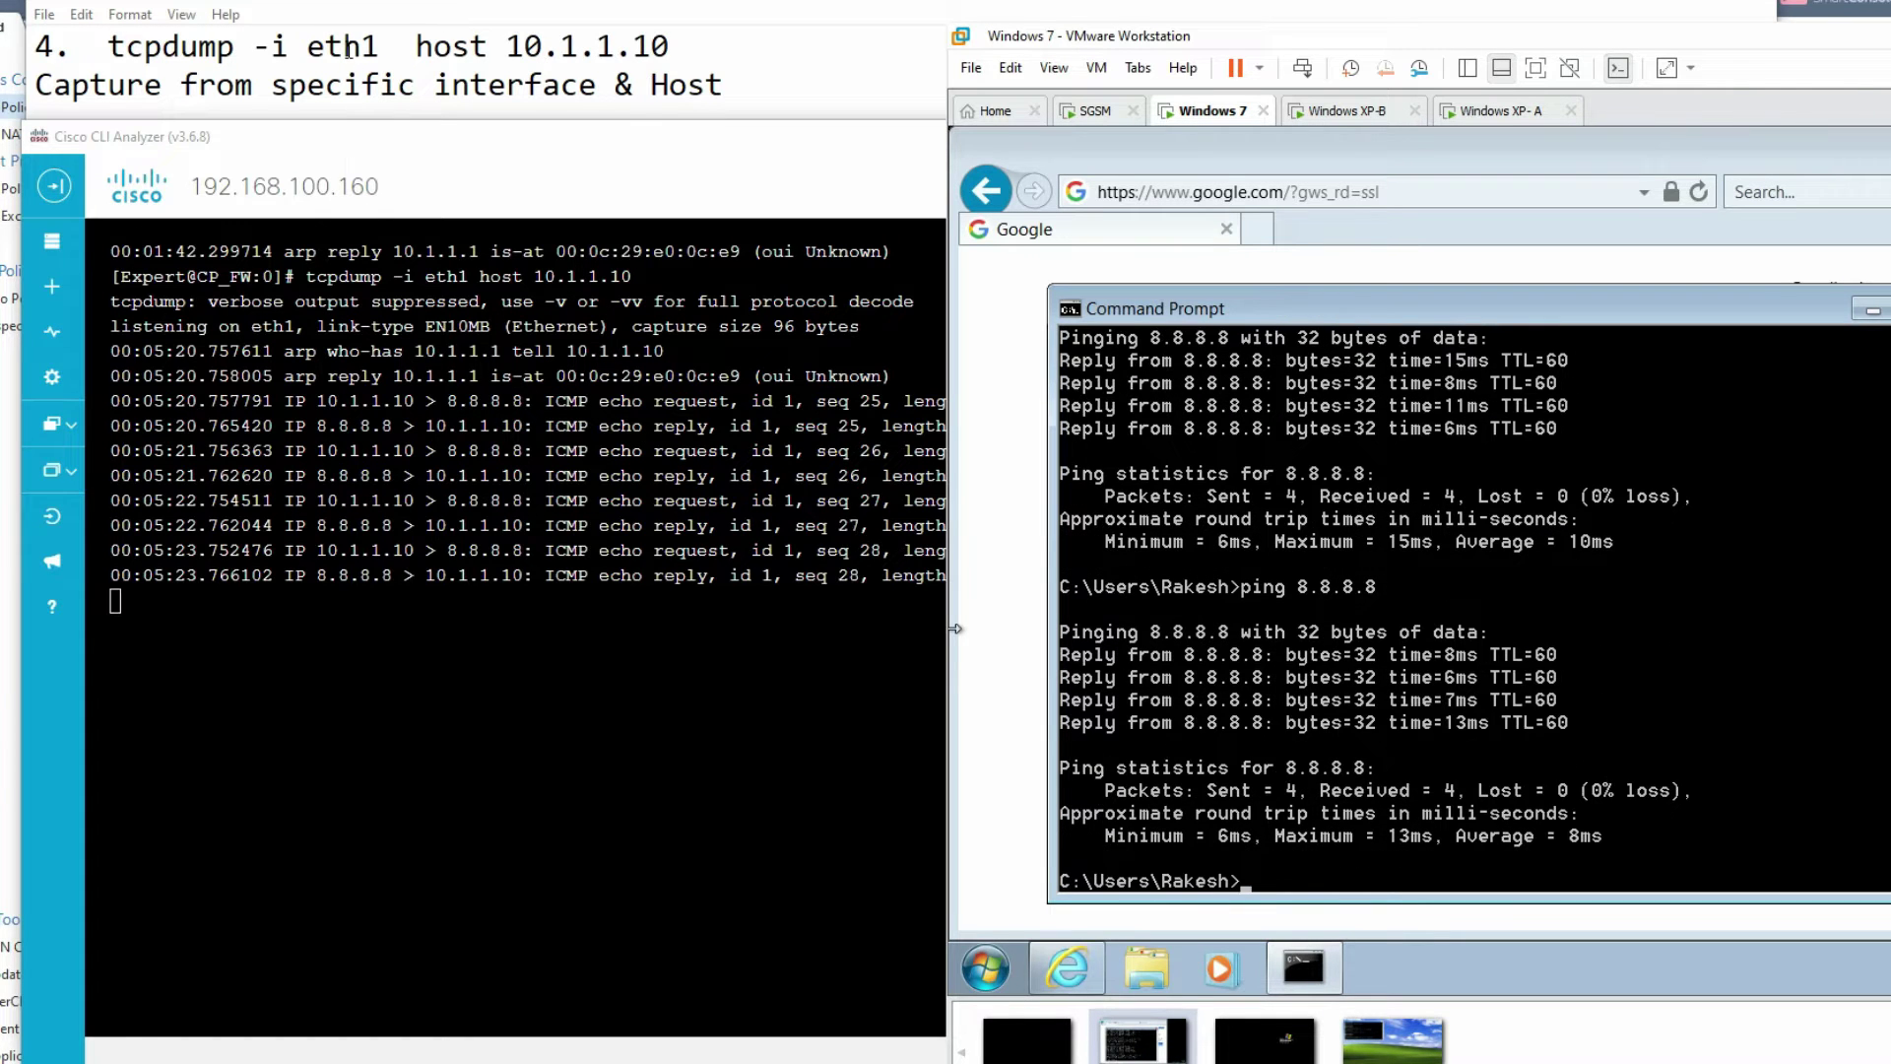
{"action": "left_click", "coordinate": [389, 440]}
{"action": "key", "text": "ctrl+c"}
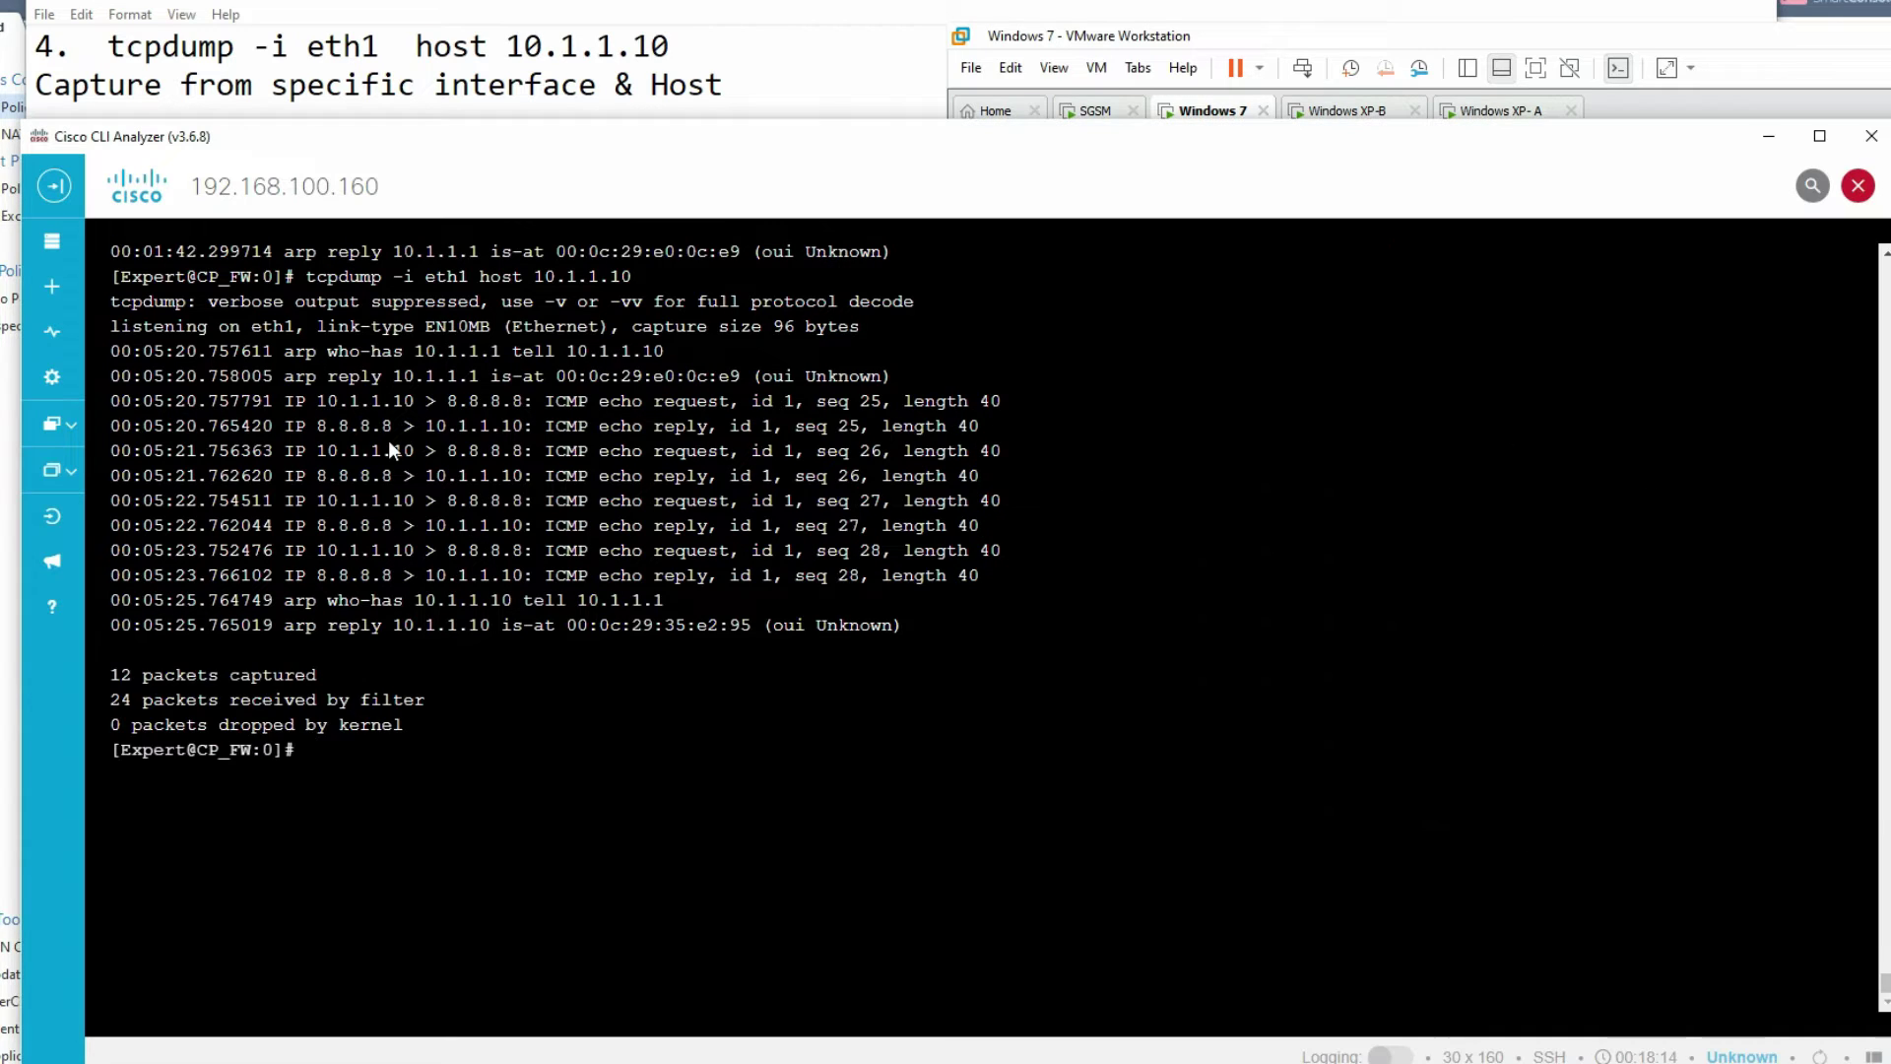
- Edit the recalled command to eth2 and run tcpdump -i eth2 host 10.1.1.10
{"action": "key", "text": "Up"}
{"action": "key", "text": "Left"}
{"action": "key", "text": "Left"}
{"action": "key", "text": "Left"}
{"action": "key", "text": "Left"}
{"action": "key", "text": "Left"}
{"action": "key", "text": "Left"}
{"action": "key", "text": "Left"}
{"action": "key", "text": "Left"}
{"action": "key", "text": "Left"}
{"action": "key", "text": "Left"}
{"action": "key", "text": "Left"}
{"action": "key", "text": "Left"}
{"action": "key", "text": "Left"}
{"action": "key", "text": "Left"}
{"action": "key", "text": "Left"}
{"action": "key", "text": "Left"}
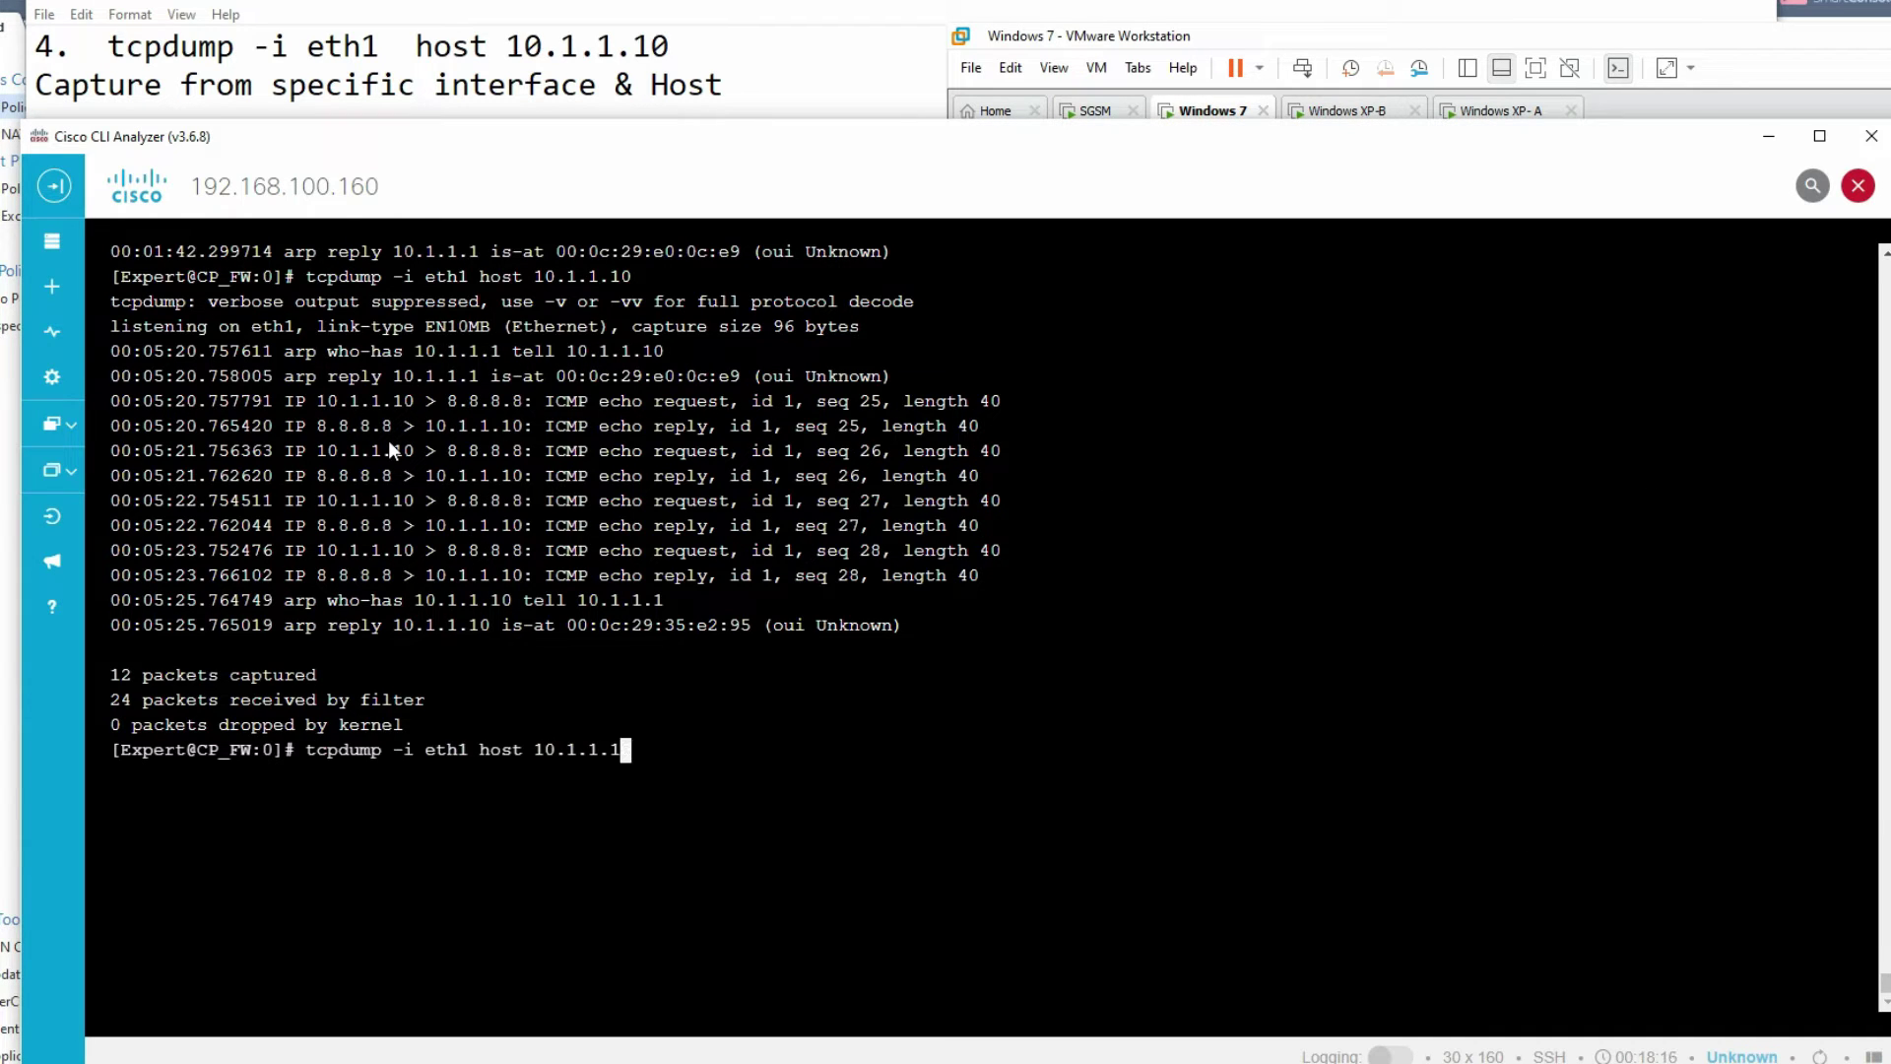
{"action": "key", "text": "Right"}
{"action": "key", "text": "BackSpace"}
{"action": "type", "text": "2"}
{"action": "key", "text": "Return"}
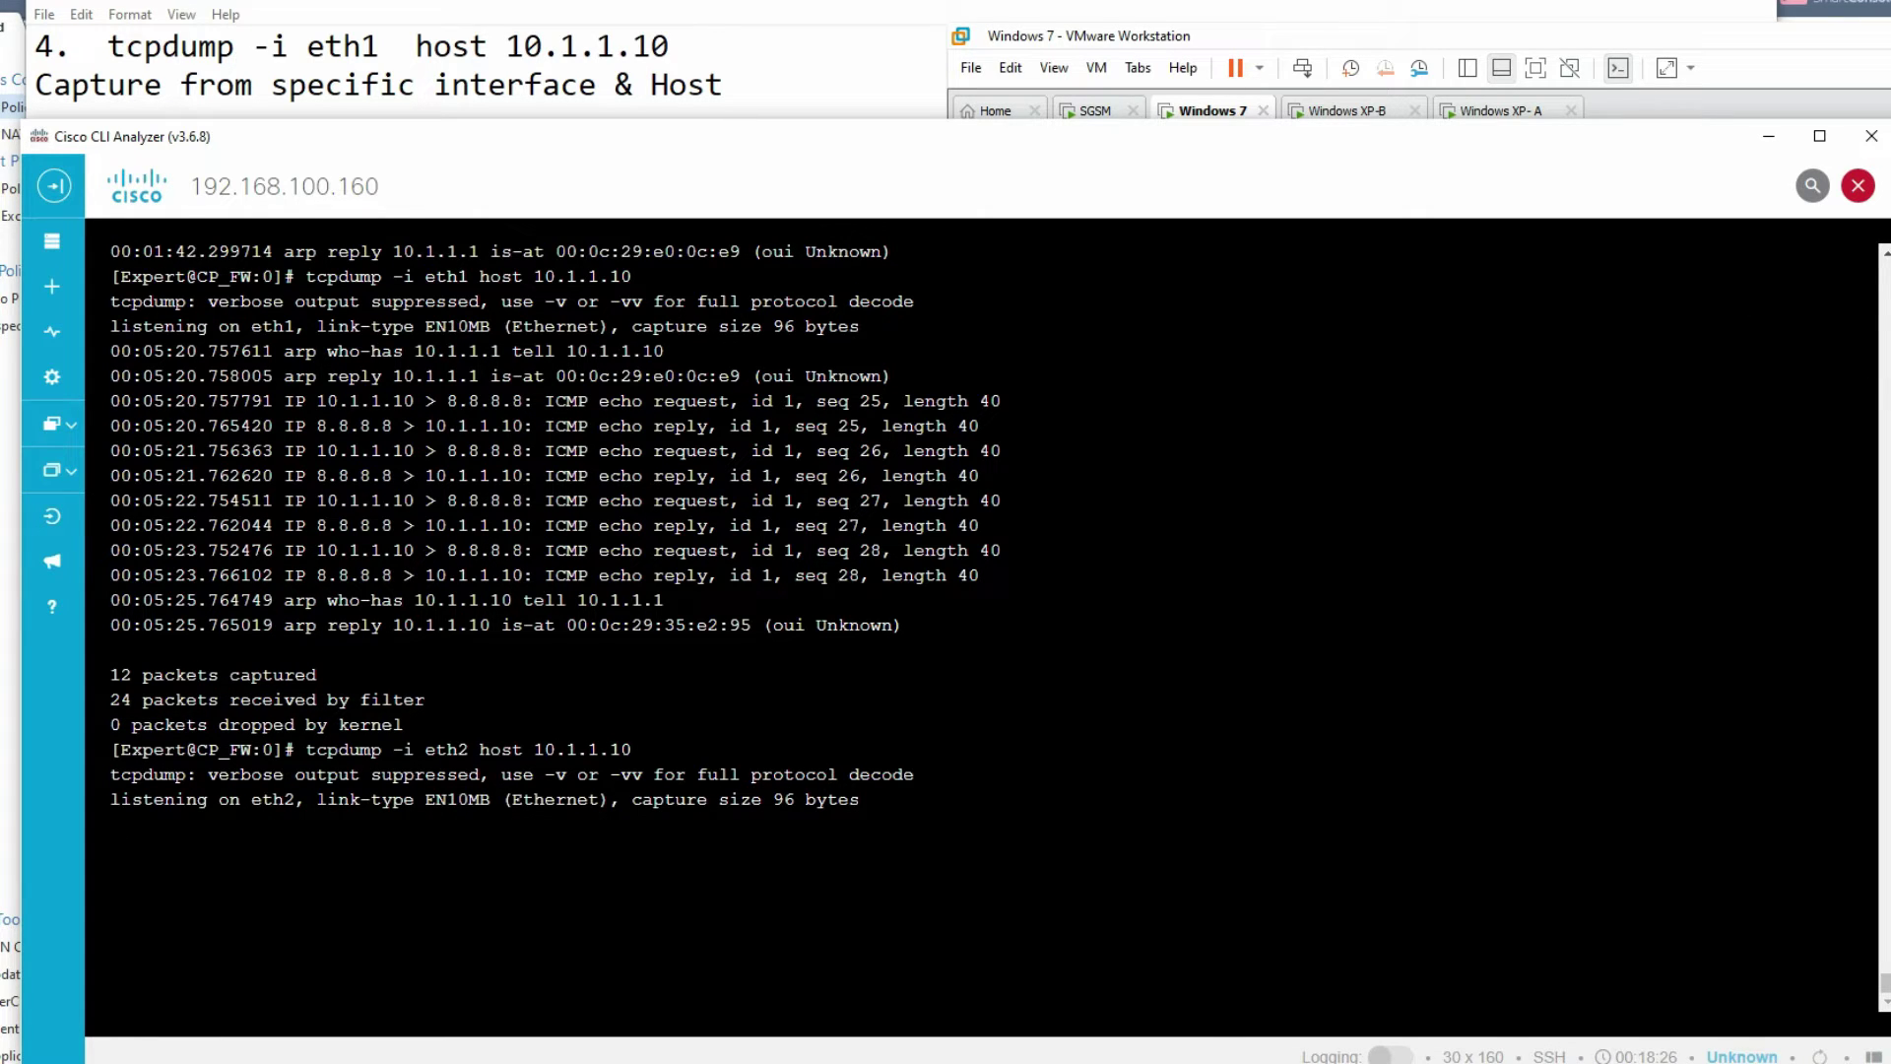
- Re-run ping 8.8.8.8 in the Windows 7 VM and widen the terminal to full width
{"action": "left_click", "coordinate": [1819, 136]}
{"action": "key", "text": "Up"}
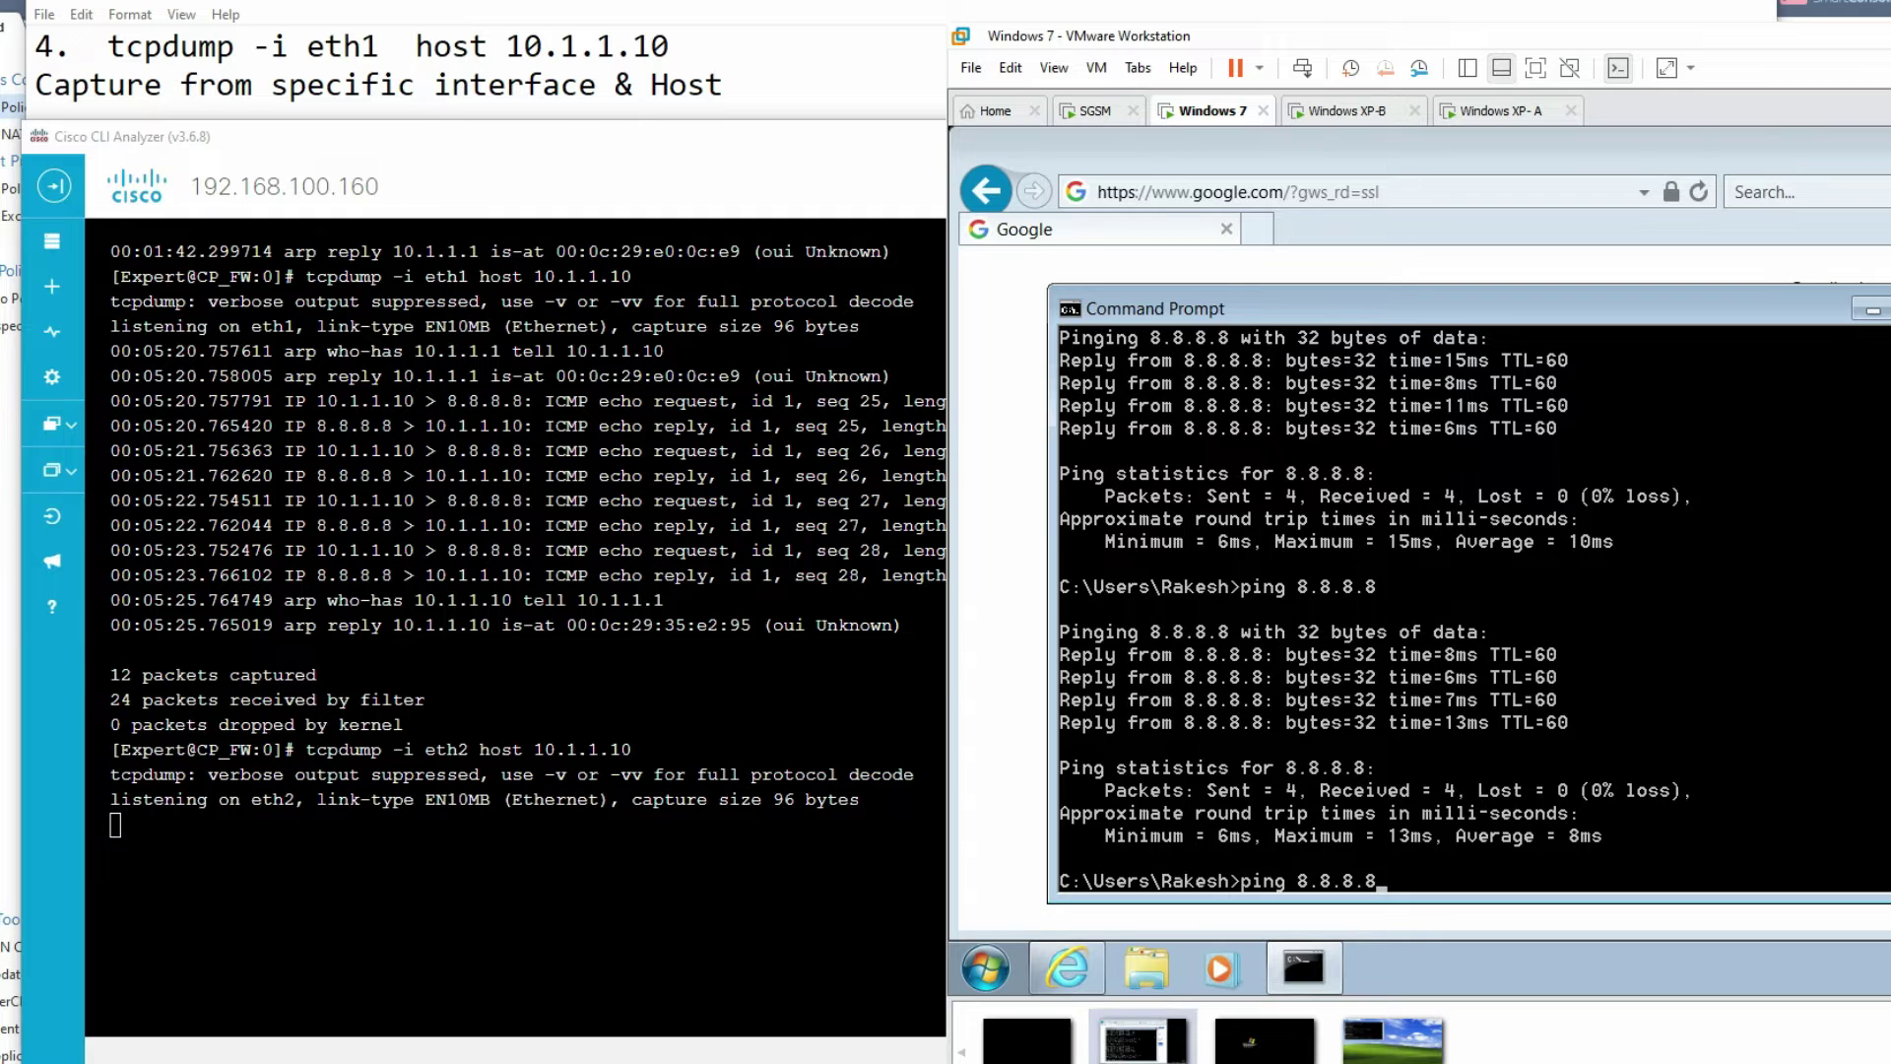
{"action": "key", "text": "Return"}
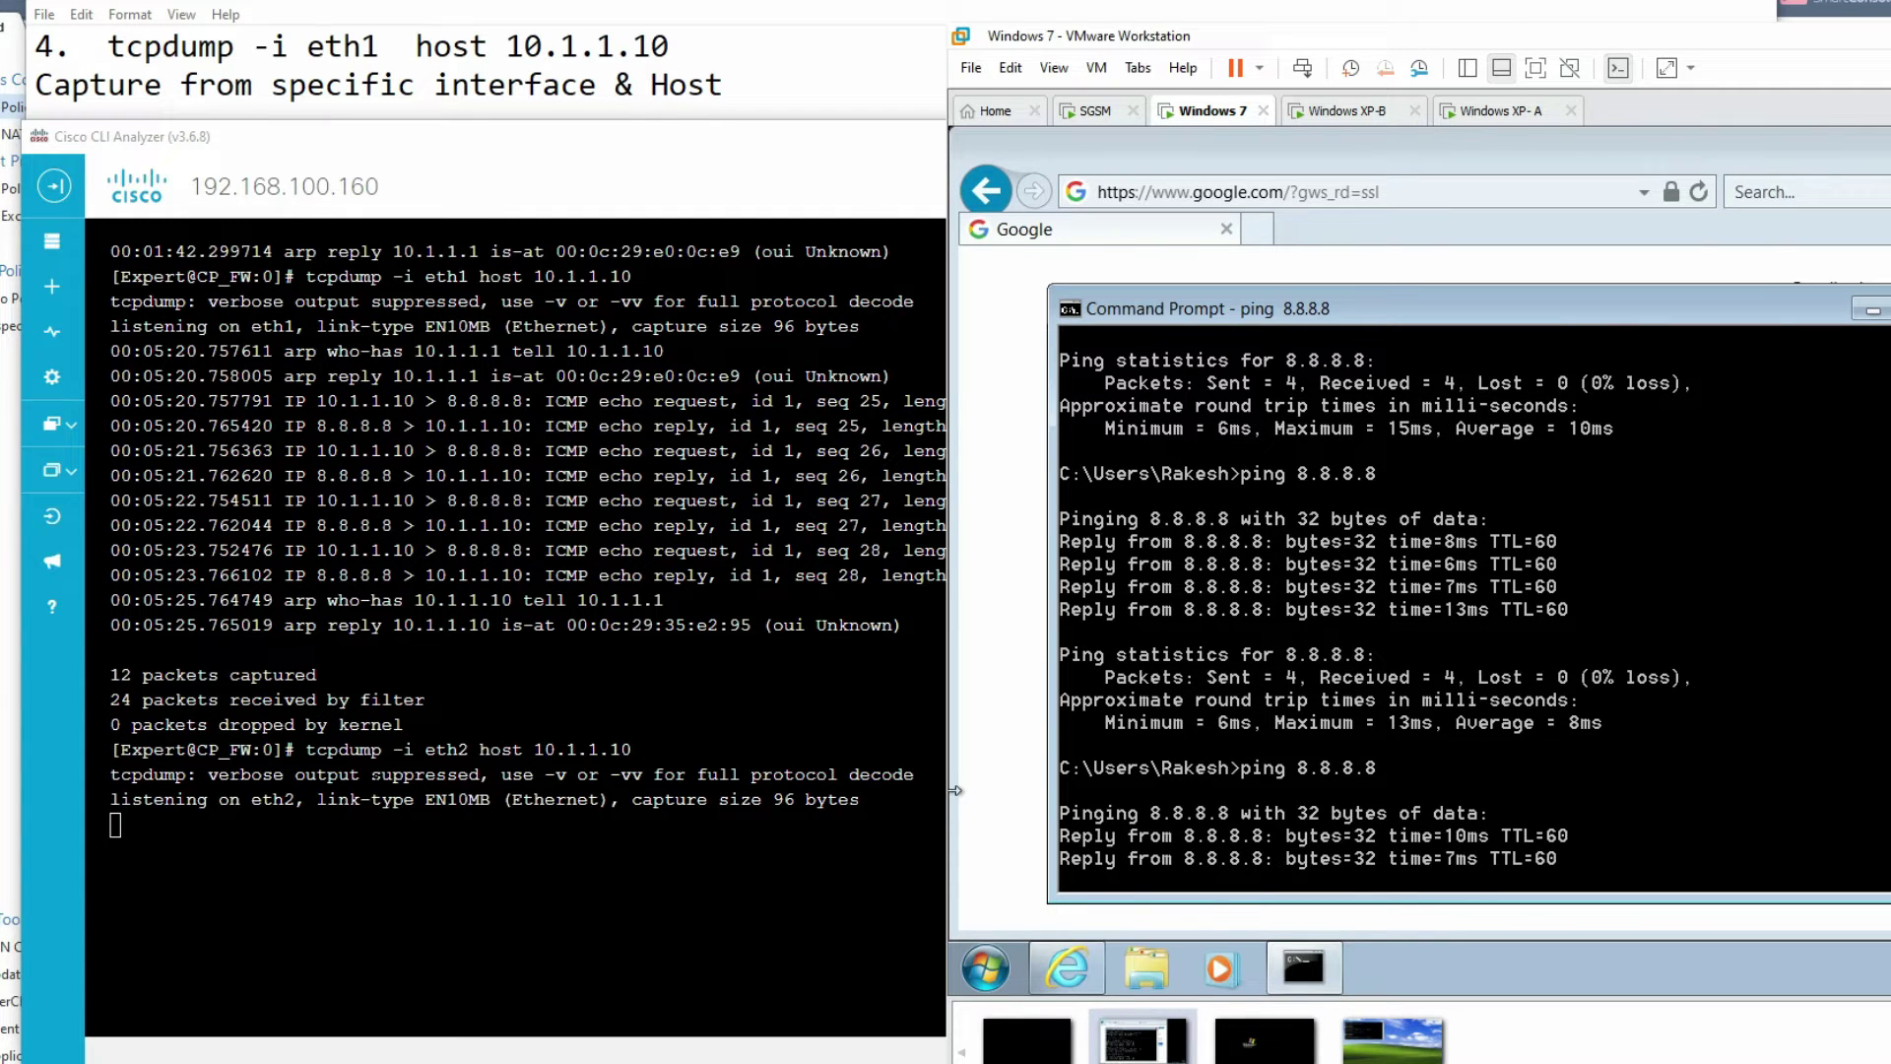
{"action": "left_click_drag", "start_coordinate": [956, 790], "coordinate": [1886, 790]}
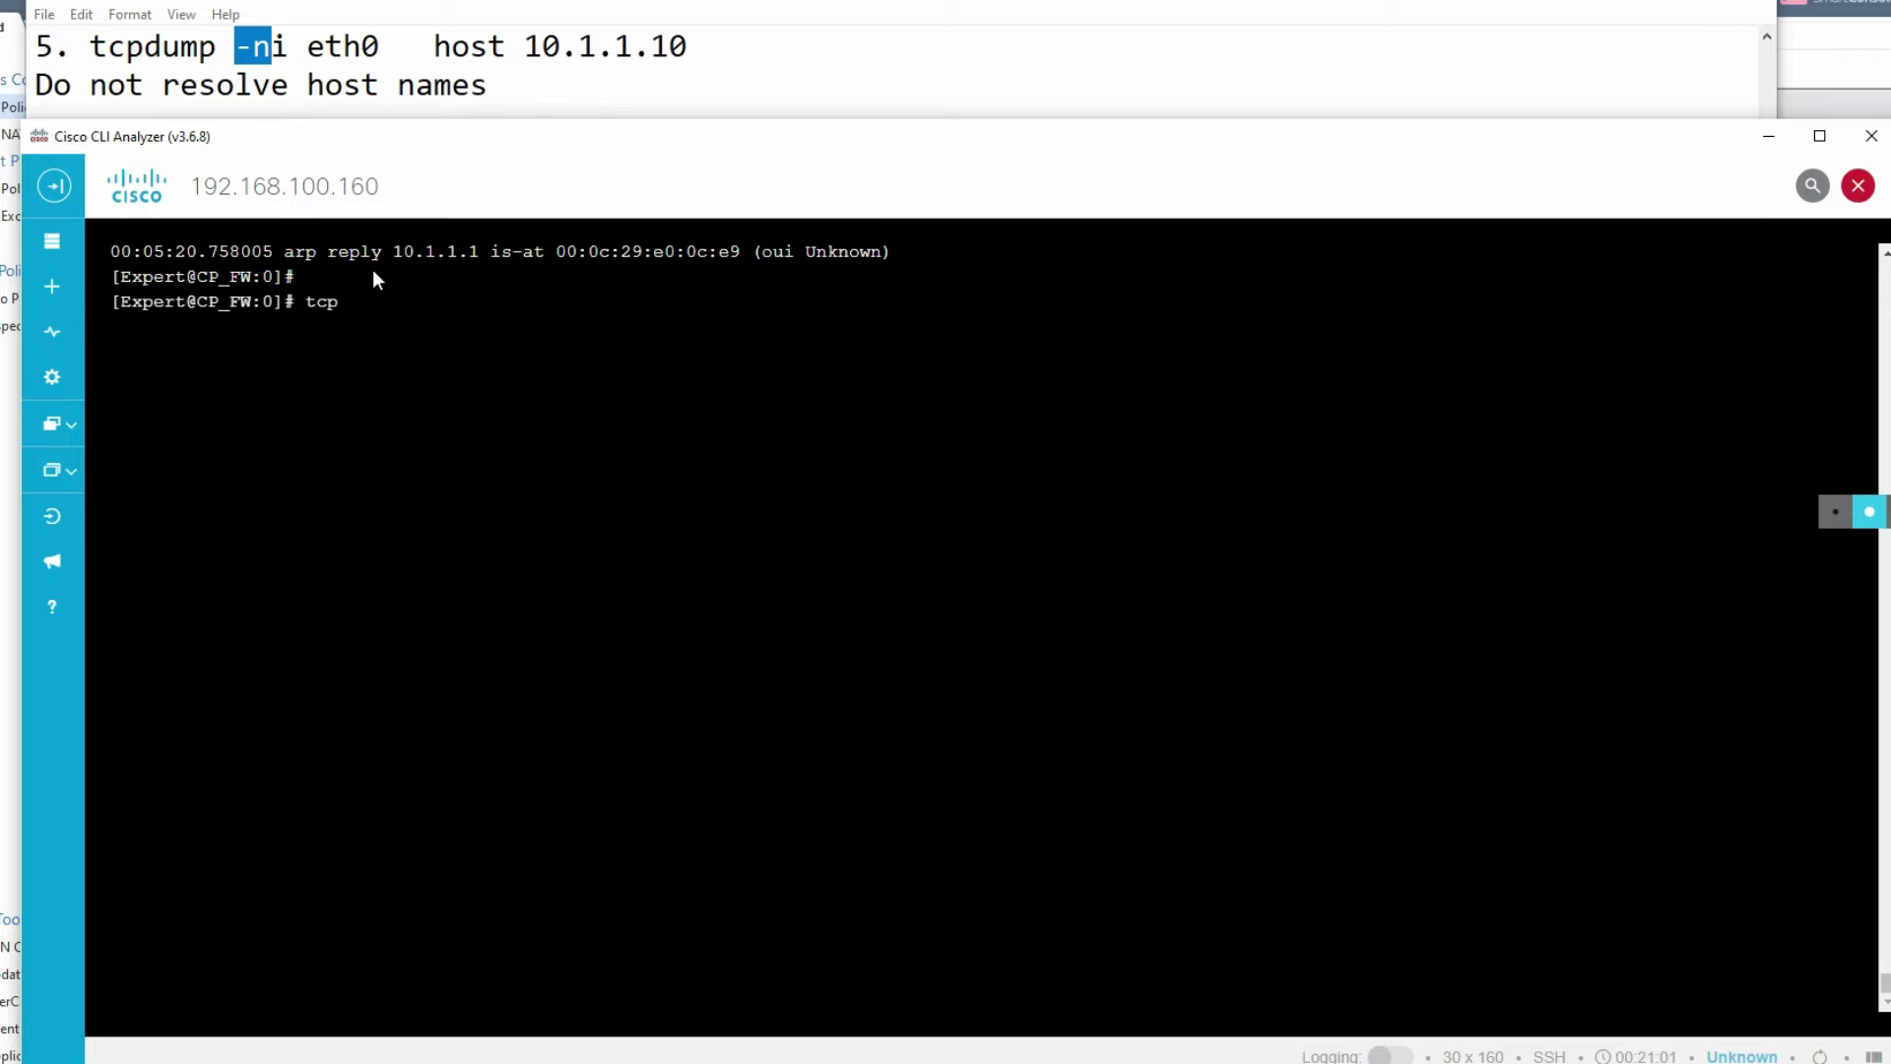
- Run tcpdump -ni eth1 host 10.1.1.10 and load facebook.com in the VM's browser
{"action": "type", "text": "ni eth1 host 10."}
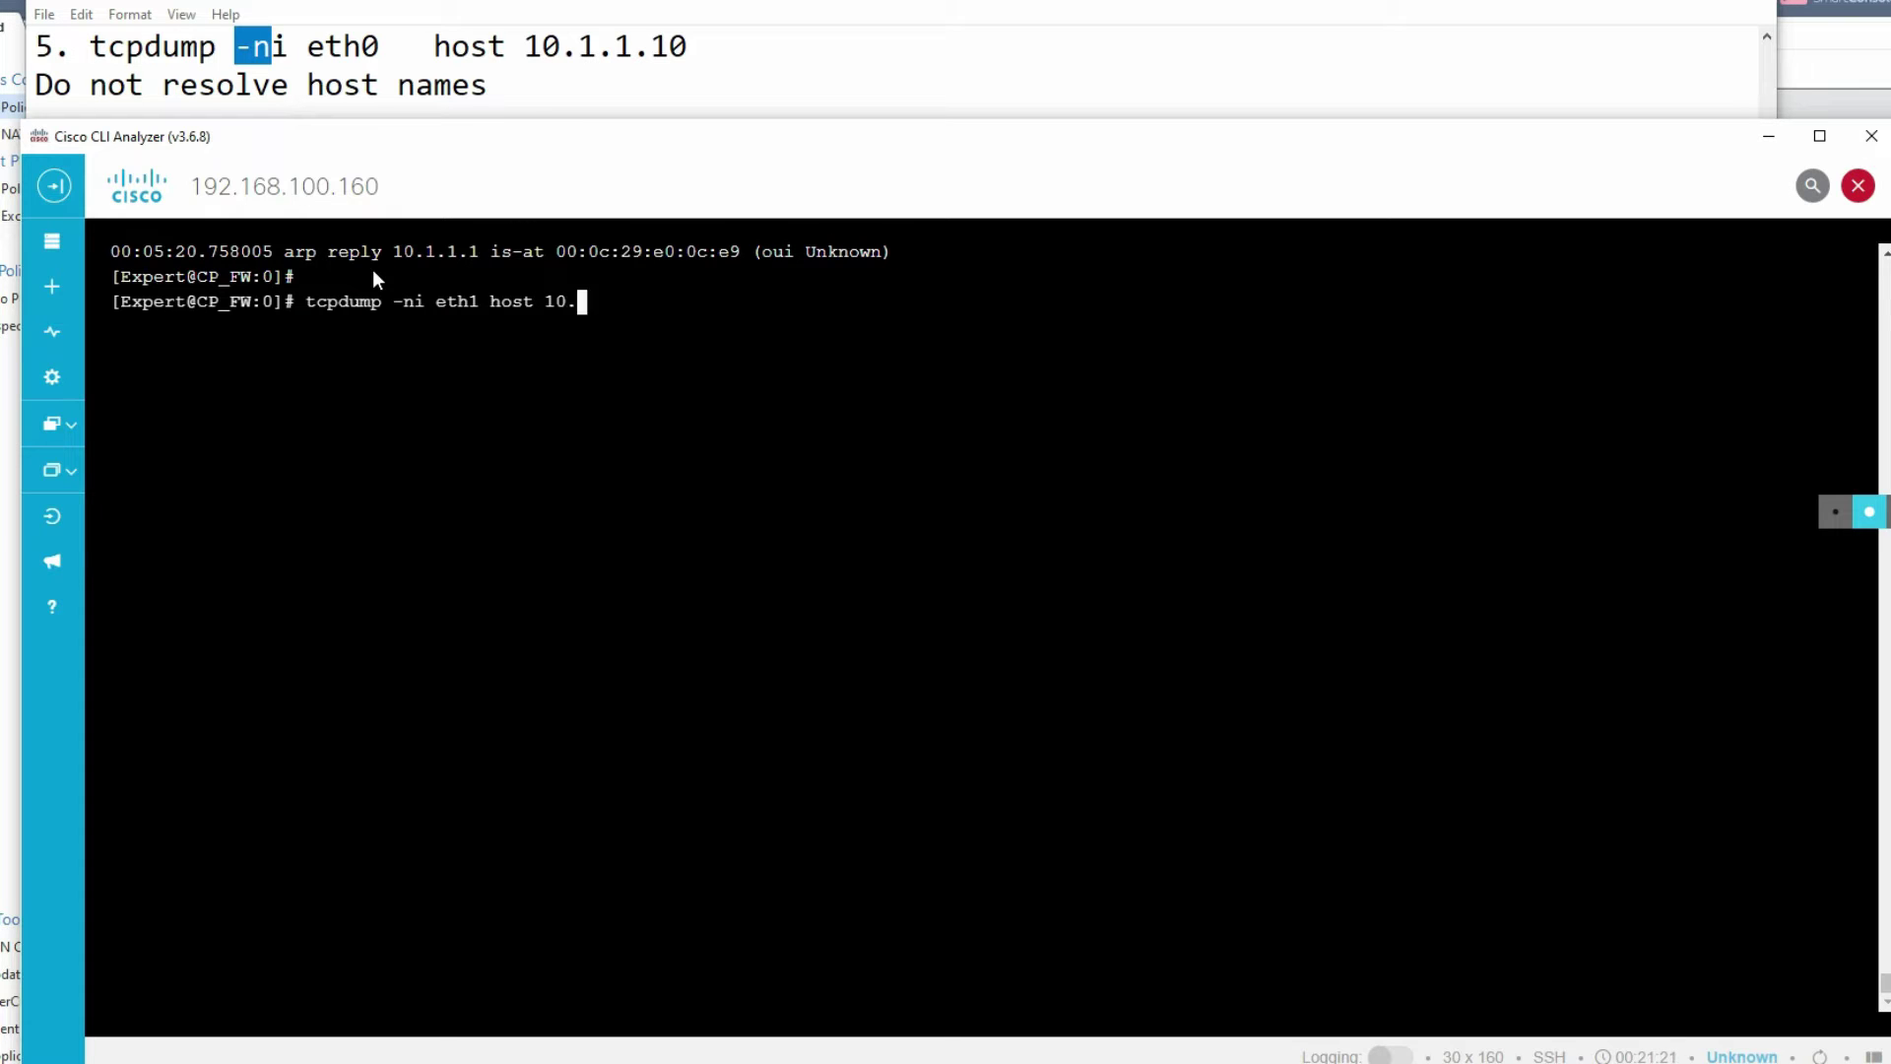
{"action": "type", "text": "1.1.10"}
{"action": "key", "text": "Return"}
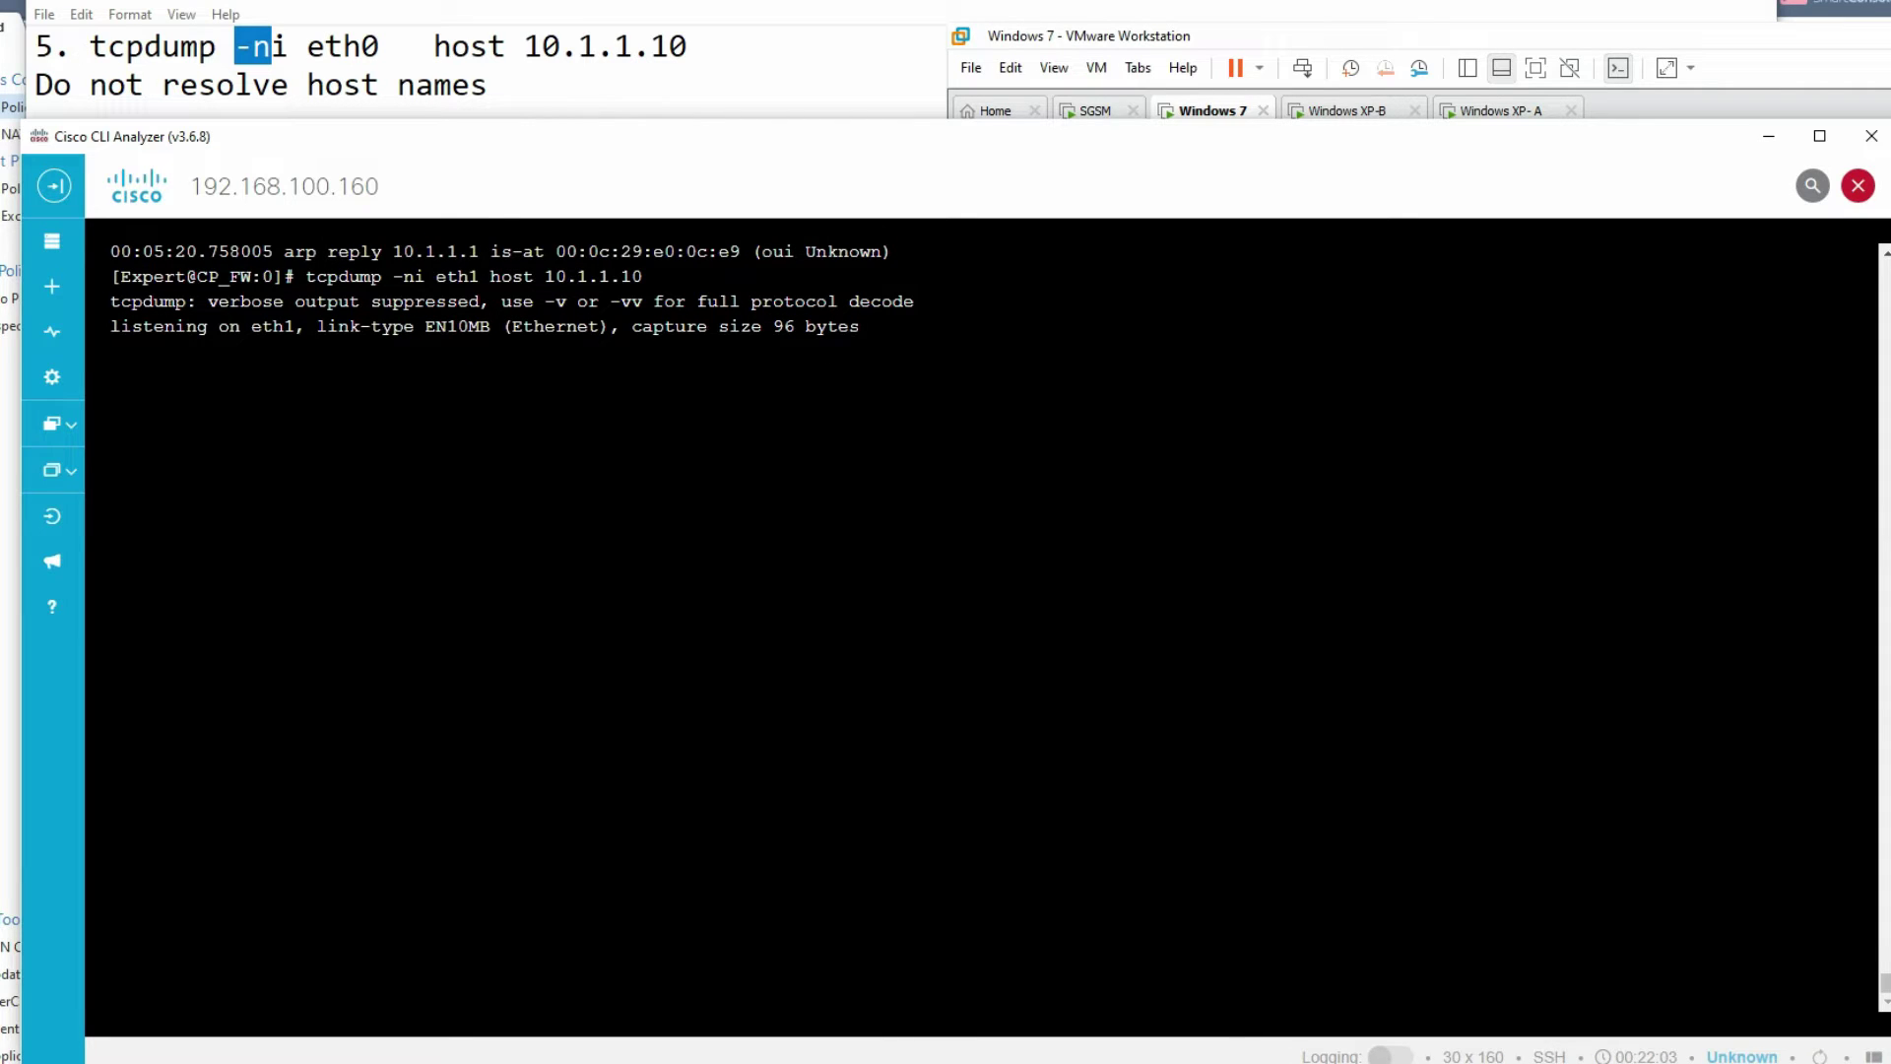
{"action": "key", "text": "alt+Tab"}
{"action": "left_click", "coordinate": [1215, 191]}
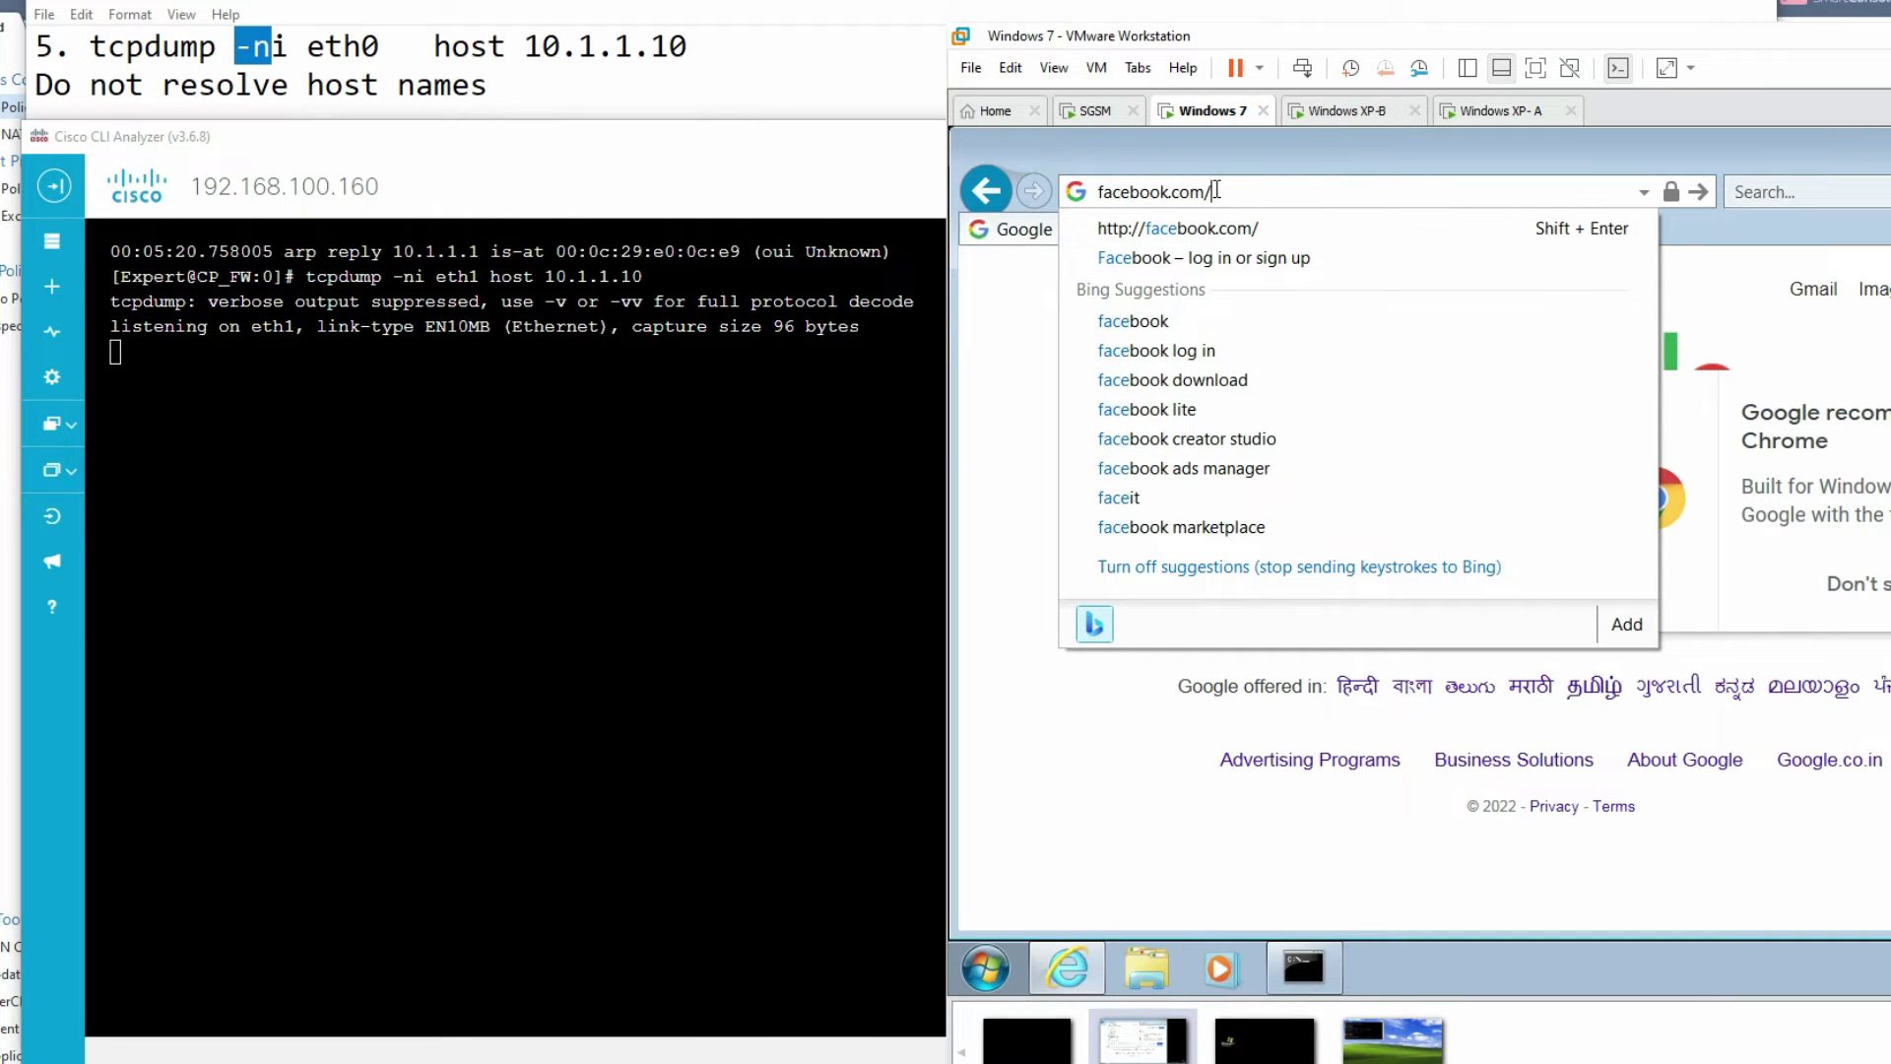
{"action": "key", "text": "Return"}
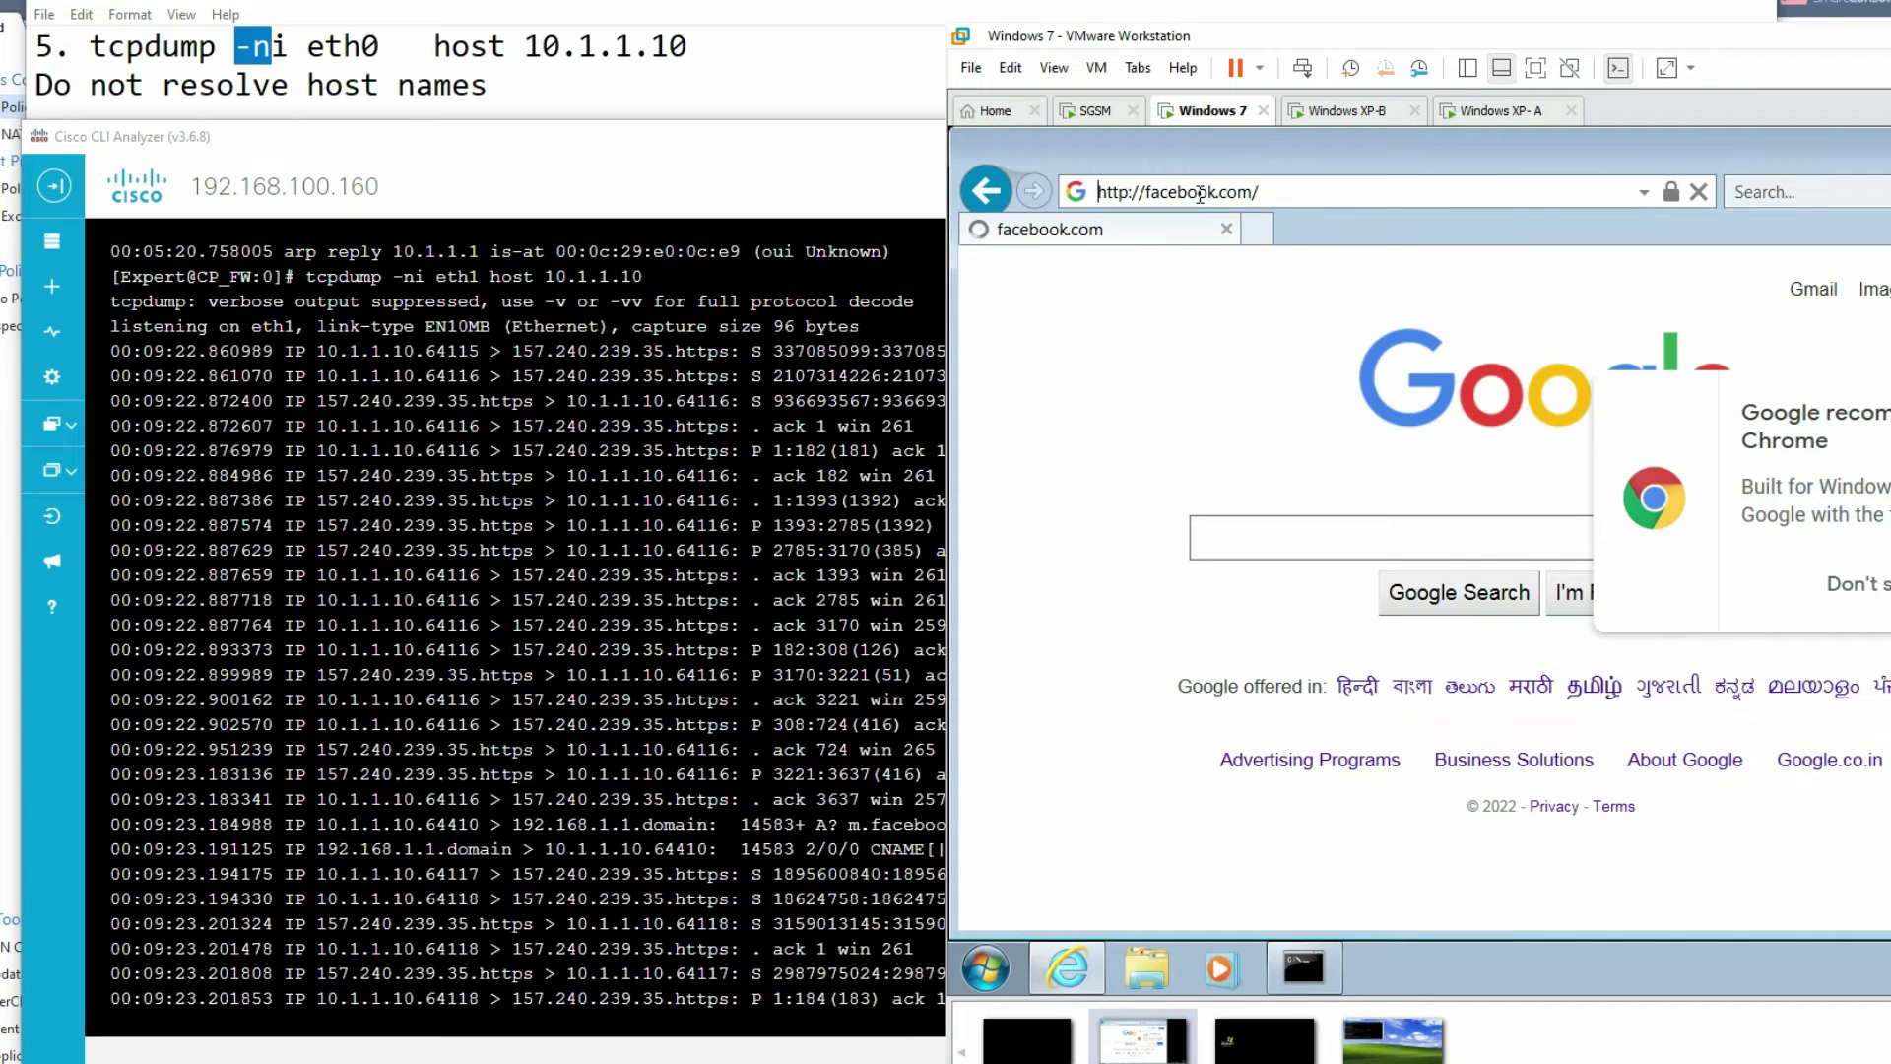
- Stop the capture and highlight the DNS server address 192.168.1.1 in the output
{"action": "key", "text": "alt+Tab"}
{"action": "key", "text": "ctrl+c"}
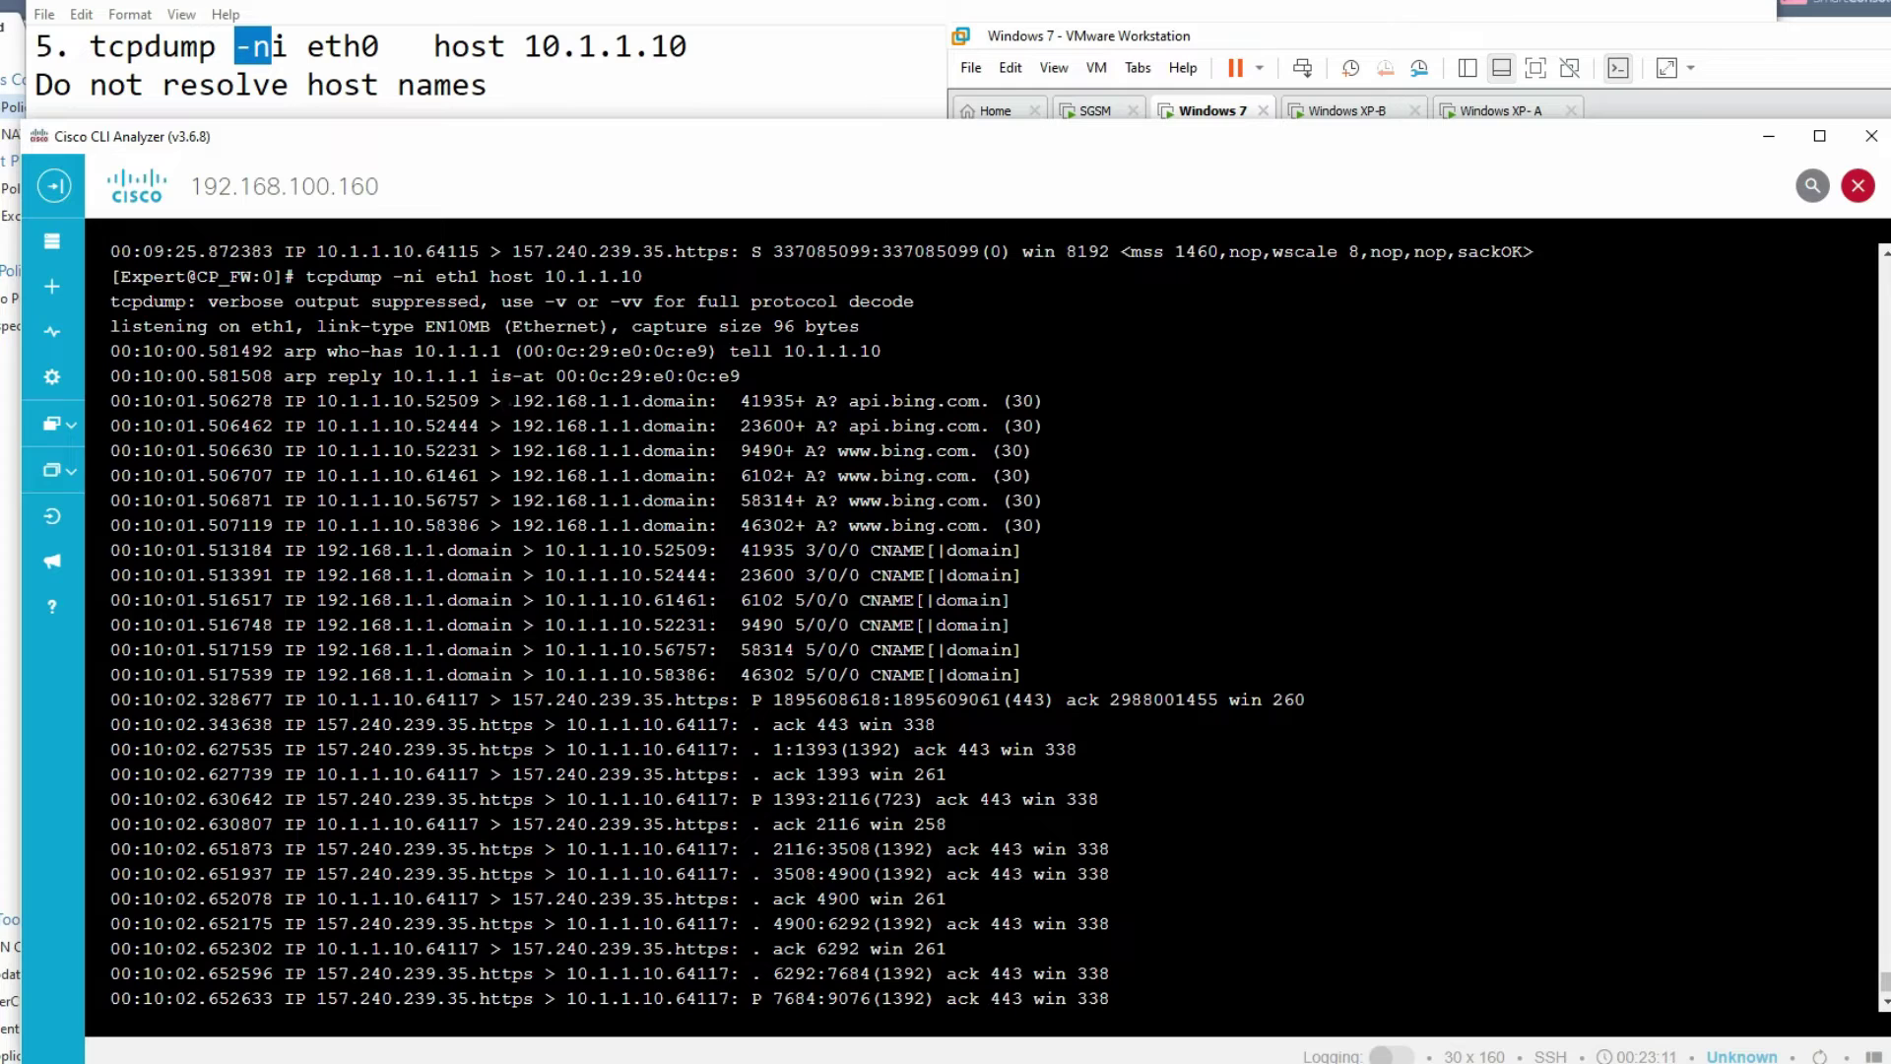
{"action": "left_click_drag", "start_coordinate": [512, 401], "coordinate": [632, 401]}
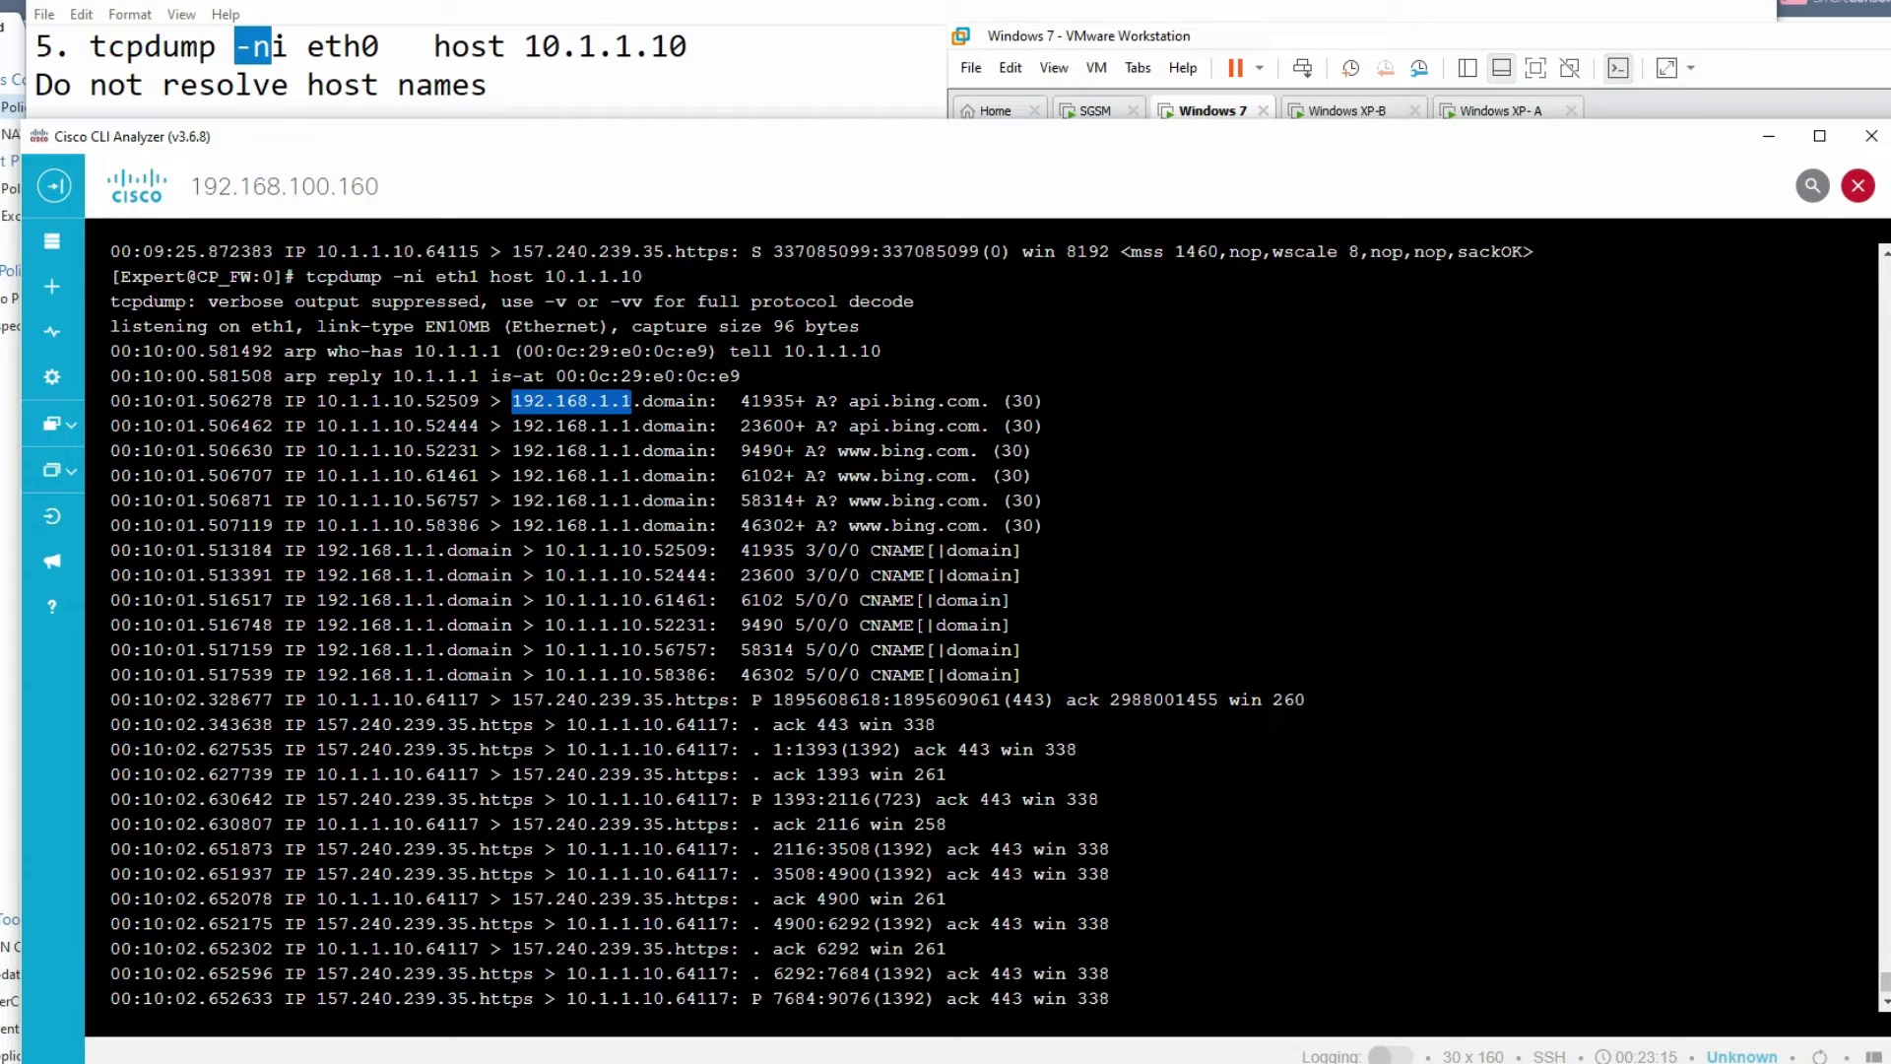
- Highlight the 'domain' and 'https' names in the DNS and HTTPS packet lines to explain them
{"action": "left_click", "coordinate": [631, 401]}
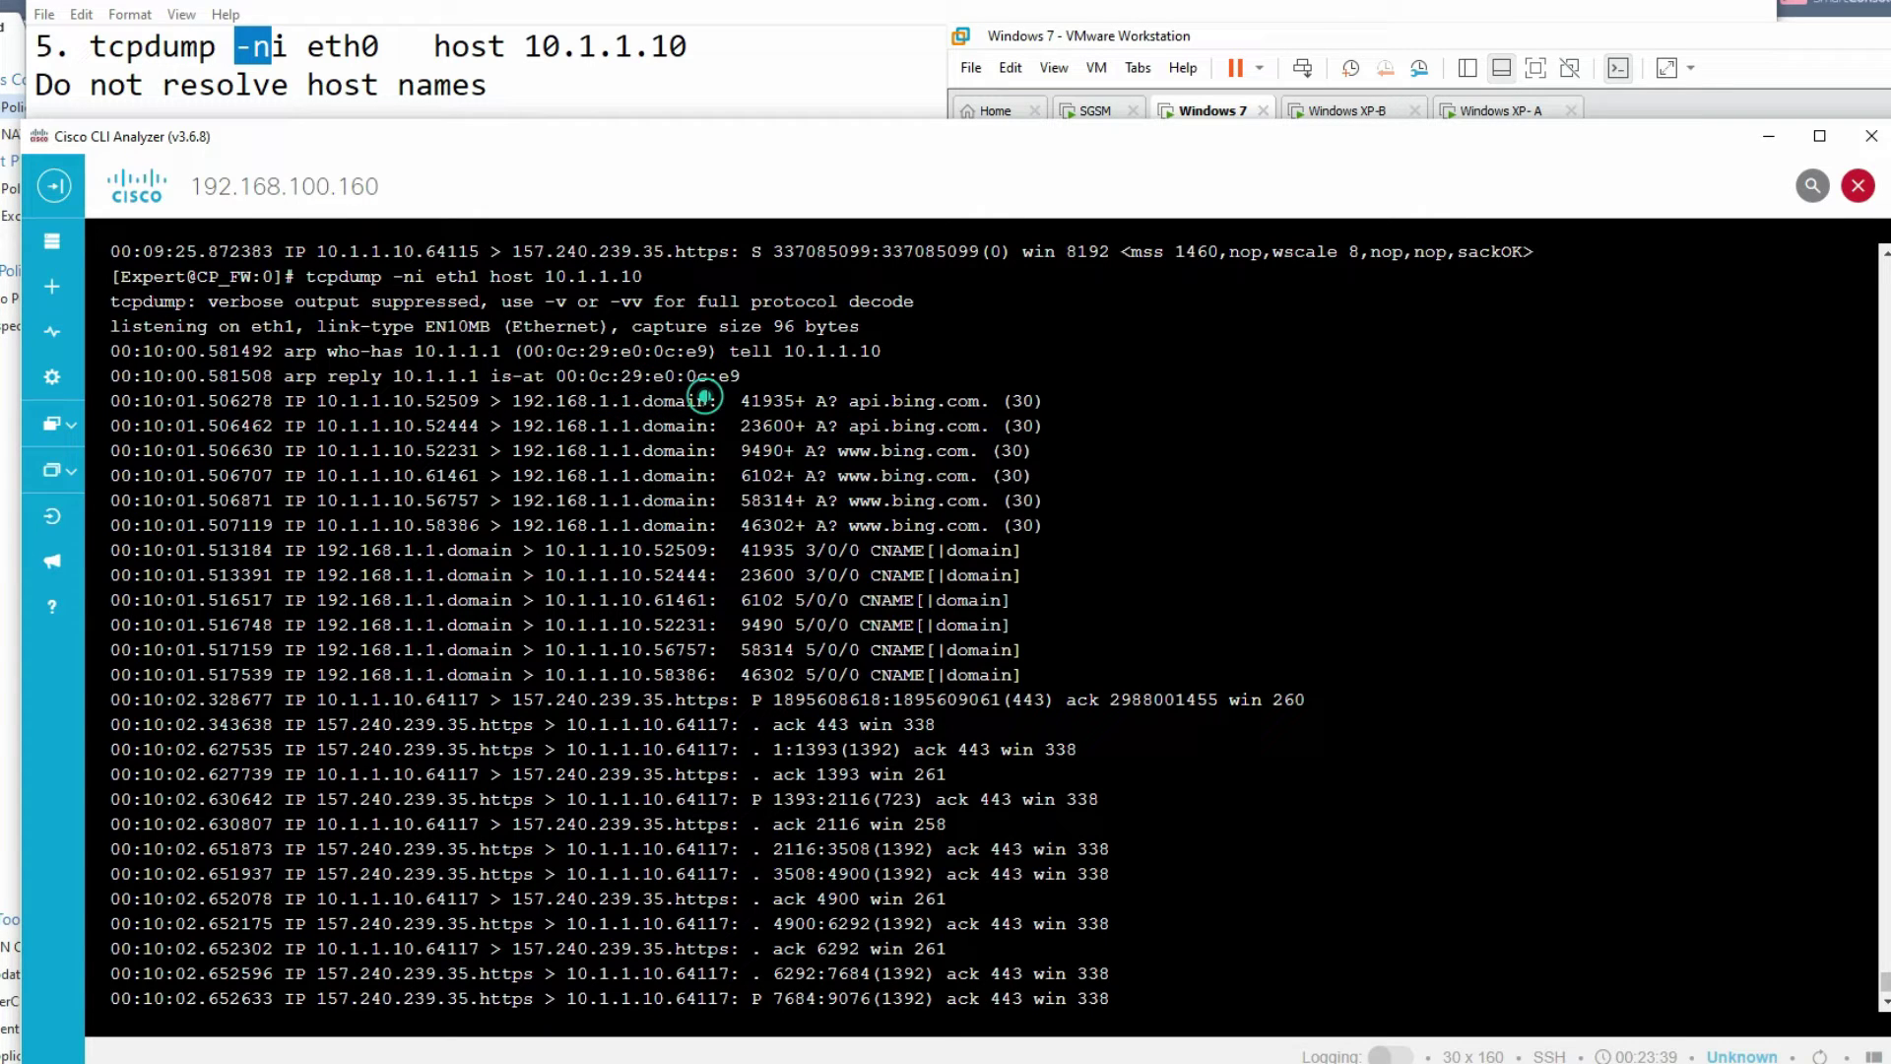
{"action": "double_click", "coordinate": [647, 400]}
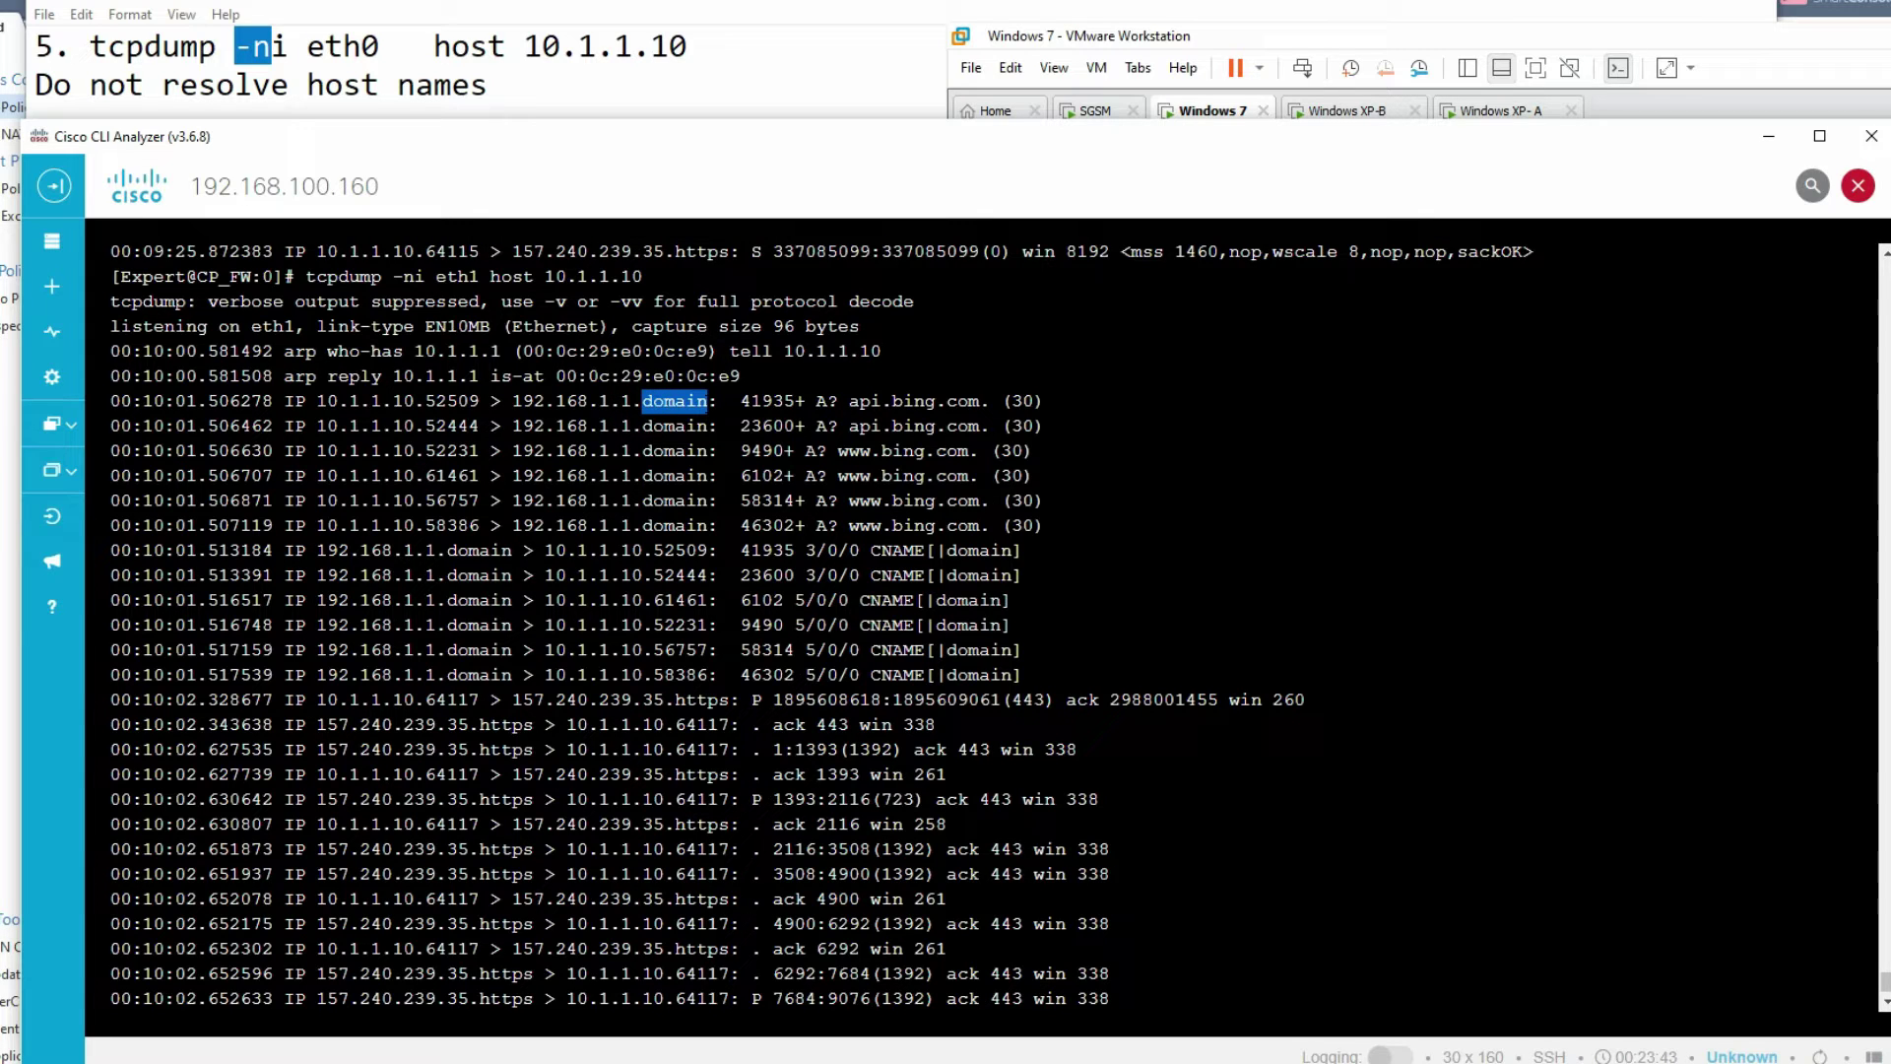
{"action": "left_click_drag", "start_coordinate": [675, 699], "coordinate": [719, 698]}
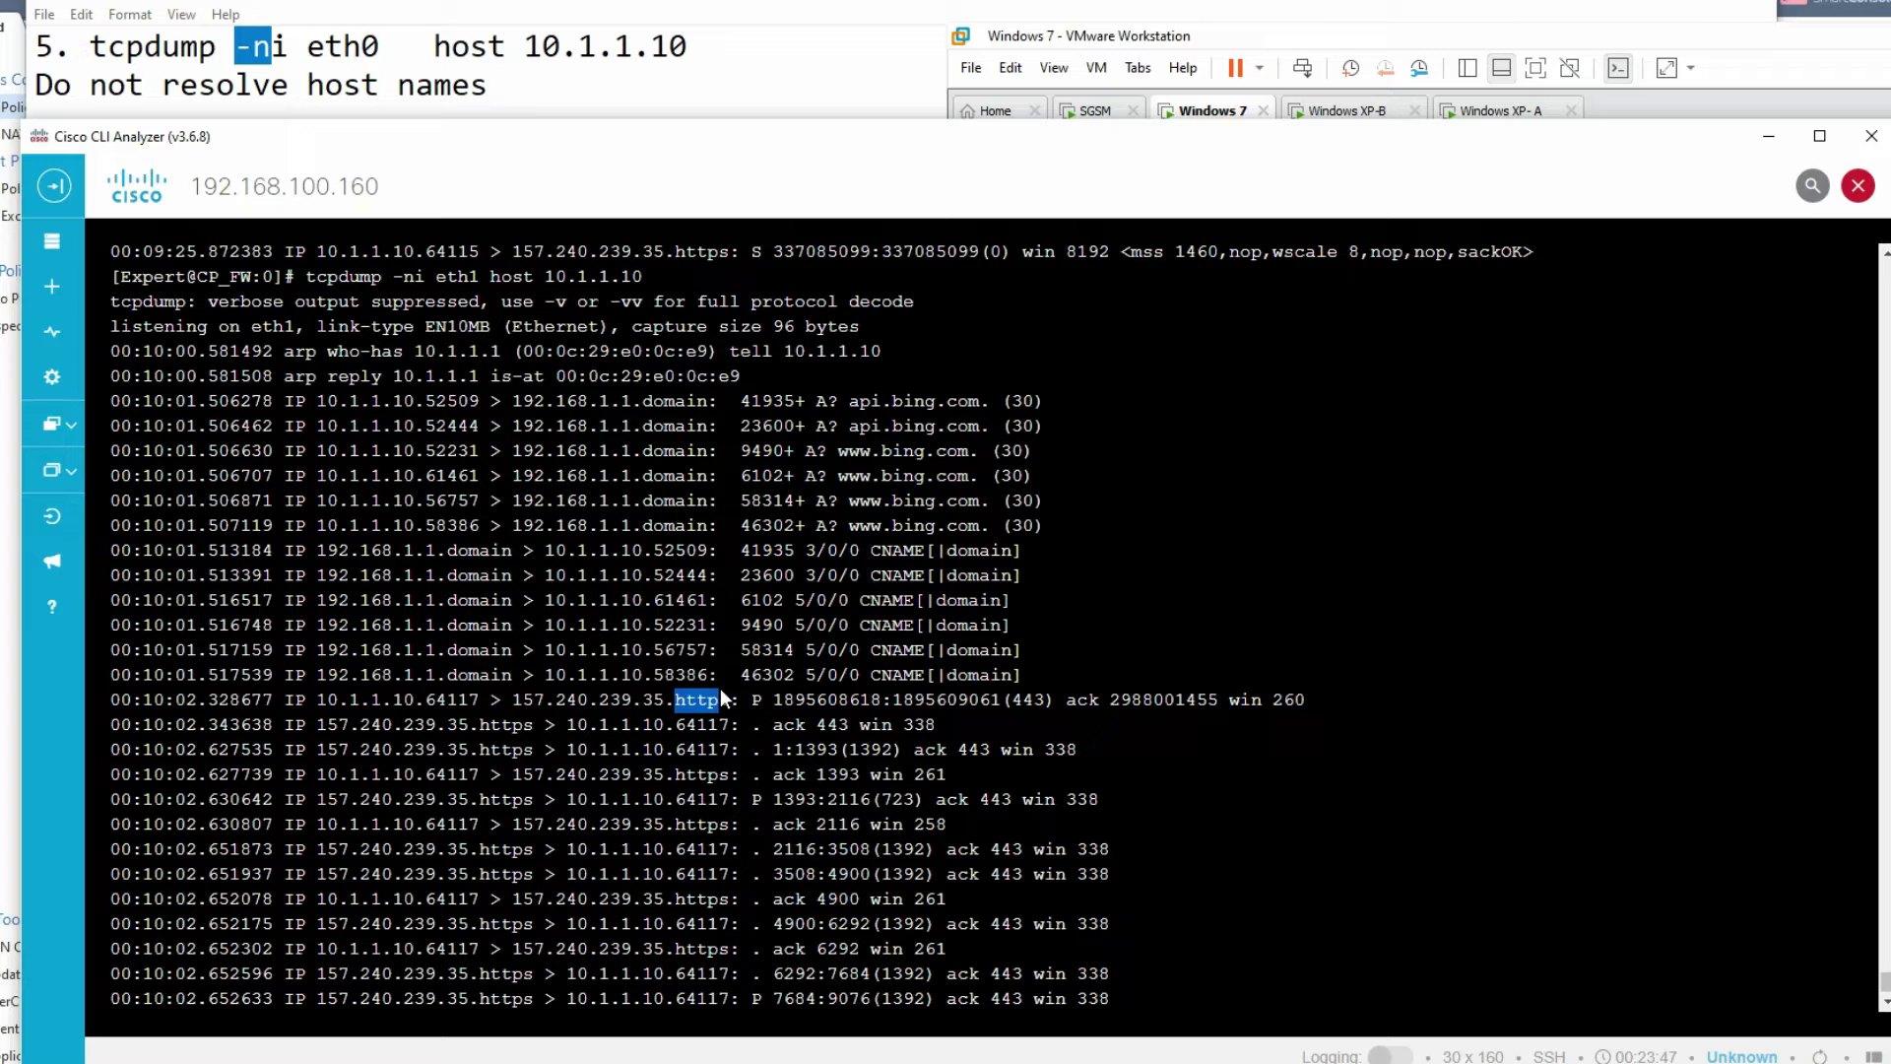
{"action": "left_click", "coordinate": [676, 717]}
{"action": "left_click_drag", "start_coordinate": [675, 700], "coordinate": [729, 699]}
{"action": "left_click", "coordinate": [490, 727]}
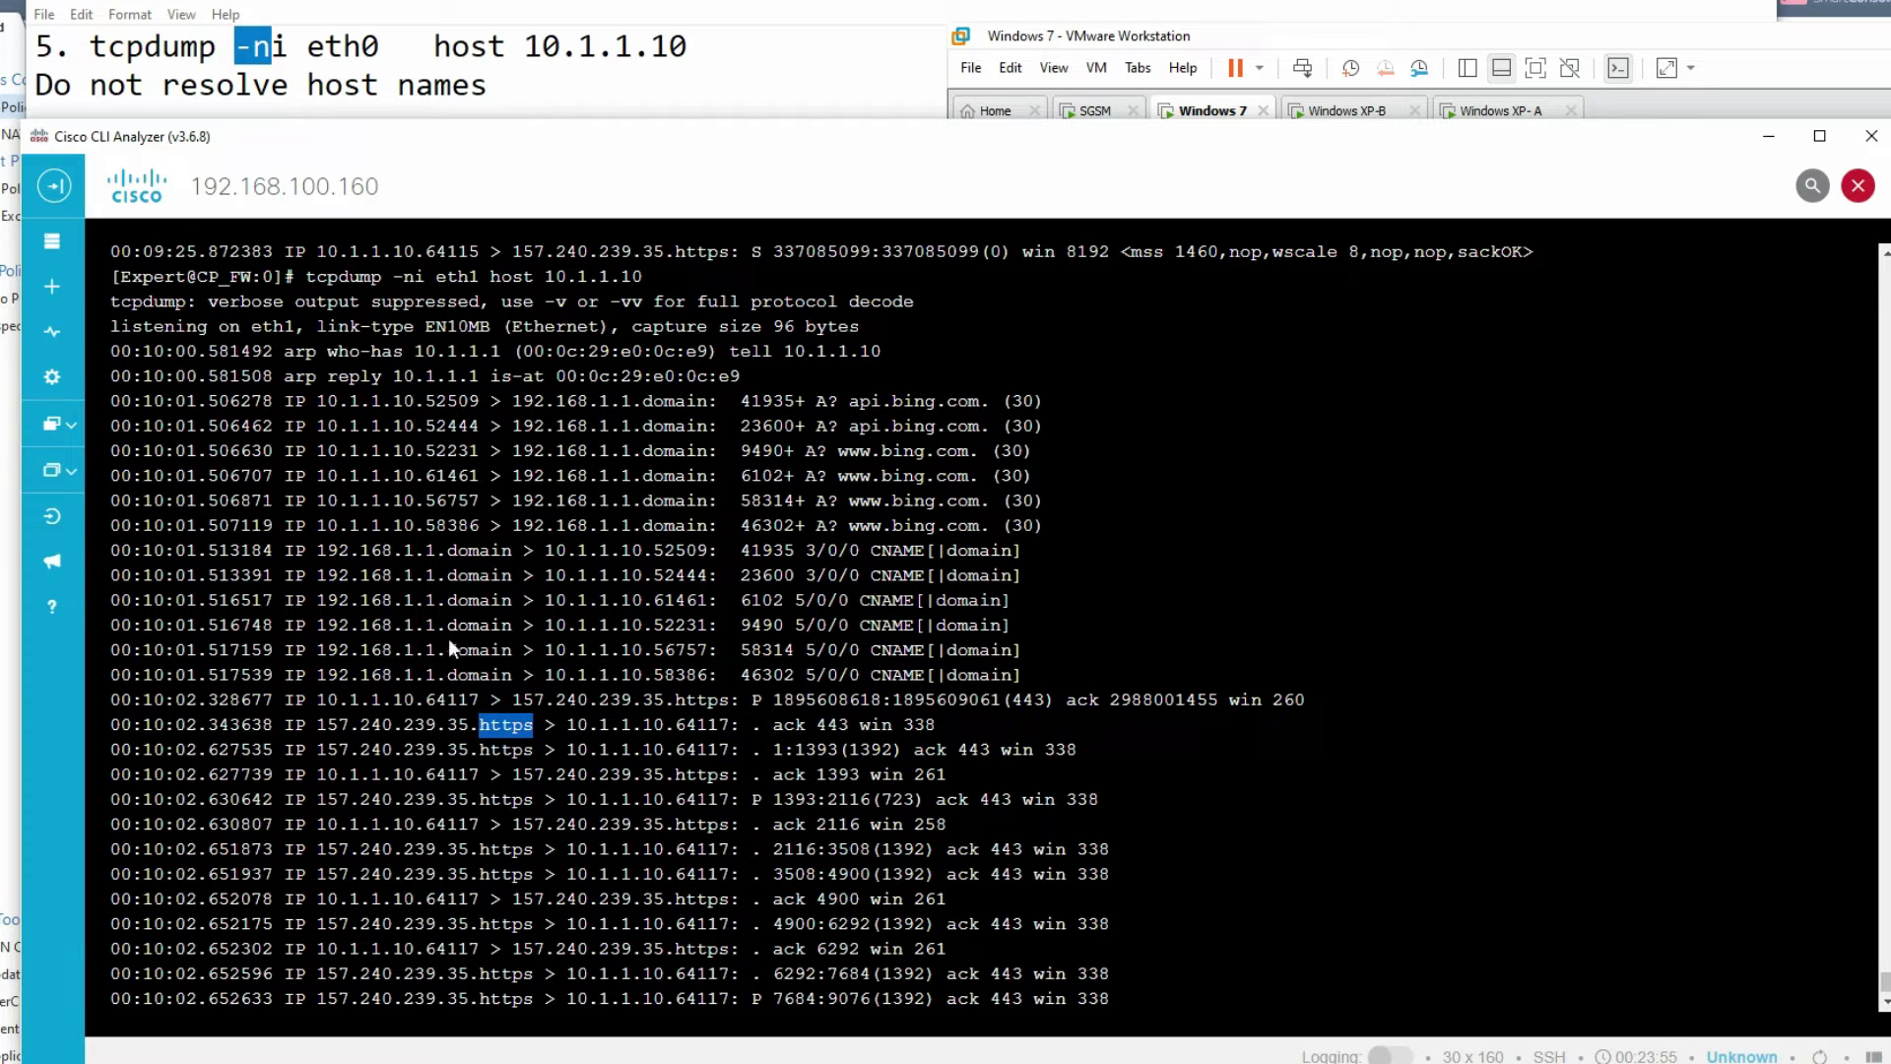
{"action": "double_click", "coordinate": [476, 624]}
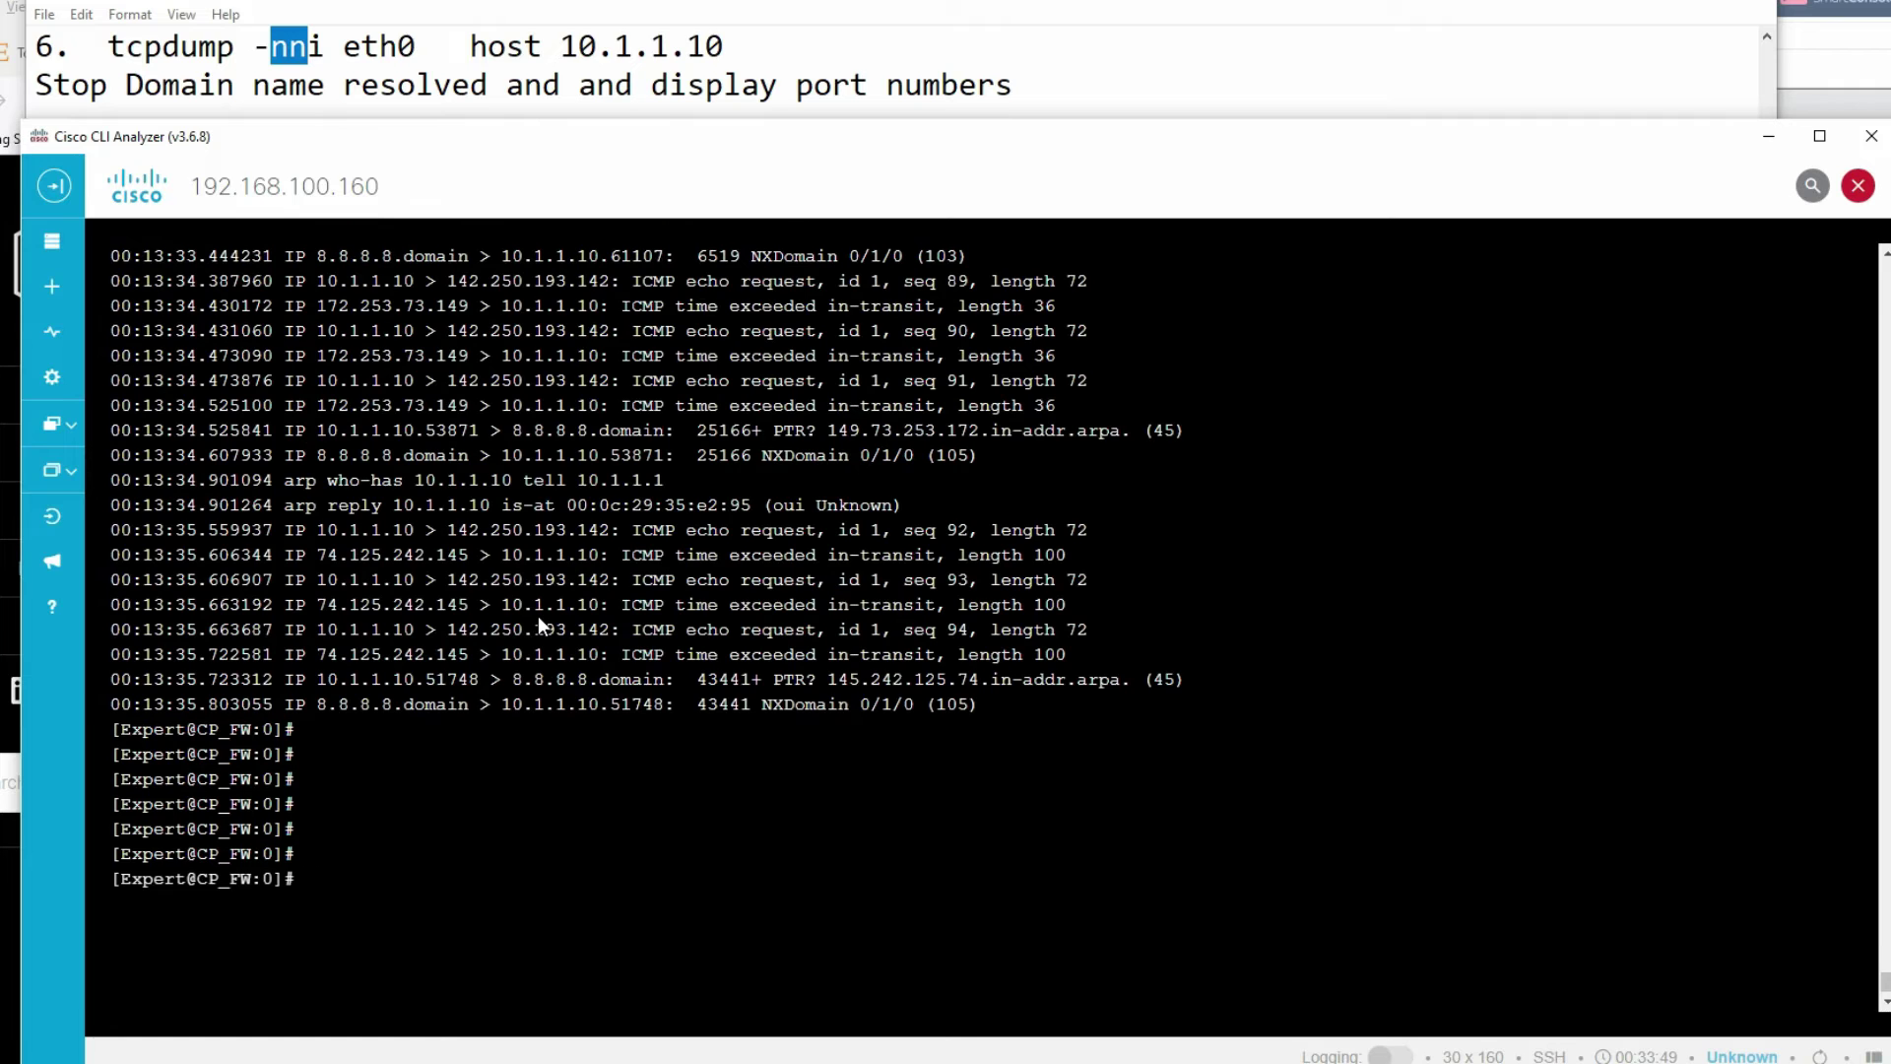
- Run tcpdump -nni eth1 host 10.1.1.10 while reloading Facebook, stopping at 120 packets
{"action": "key", "text": "Up"}
{"action": "key", "text": "Up"}
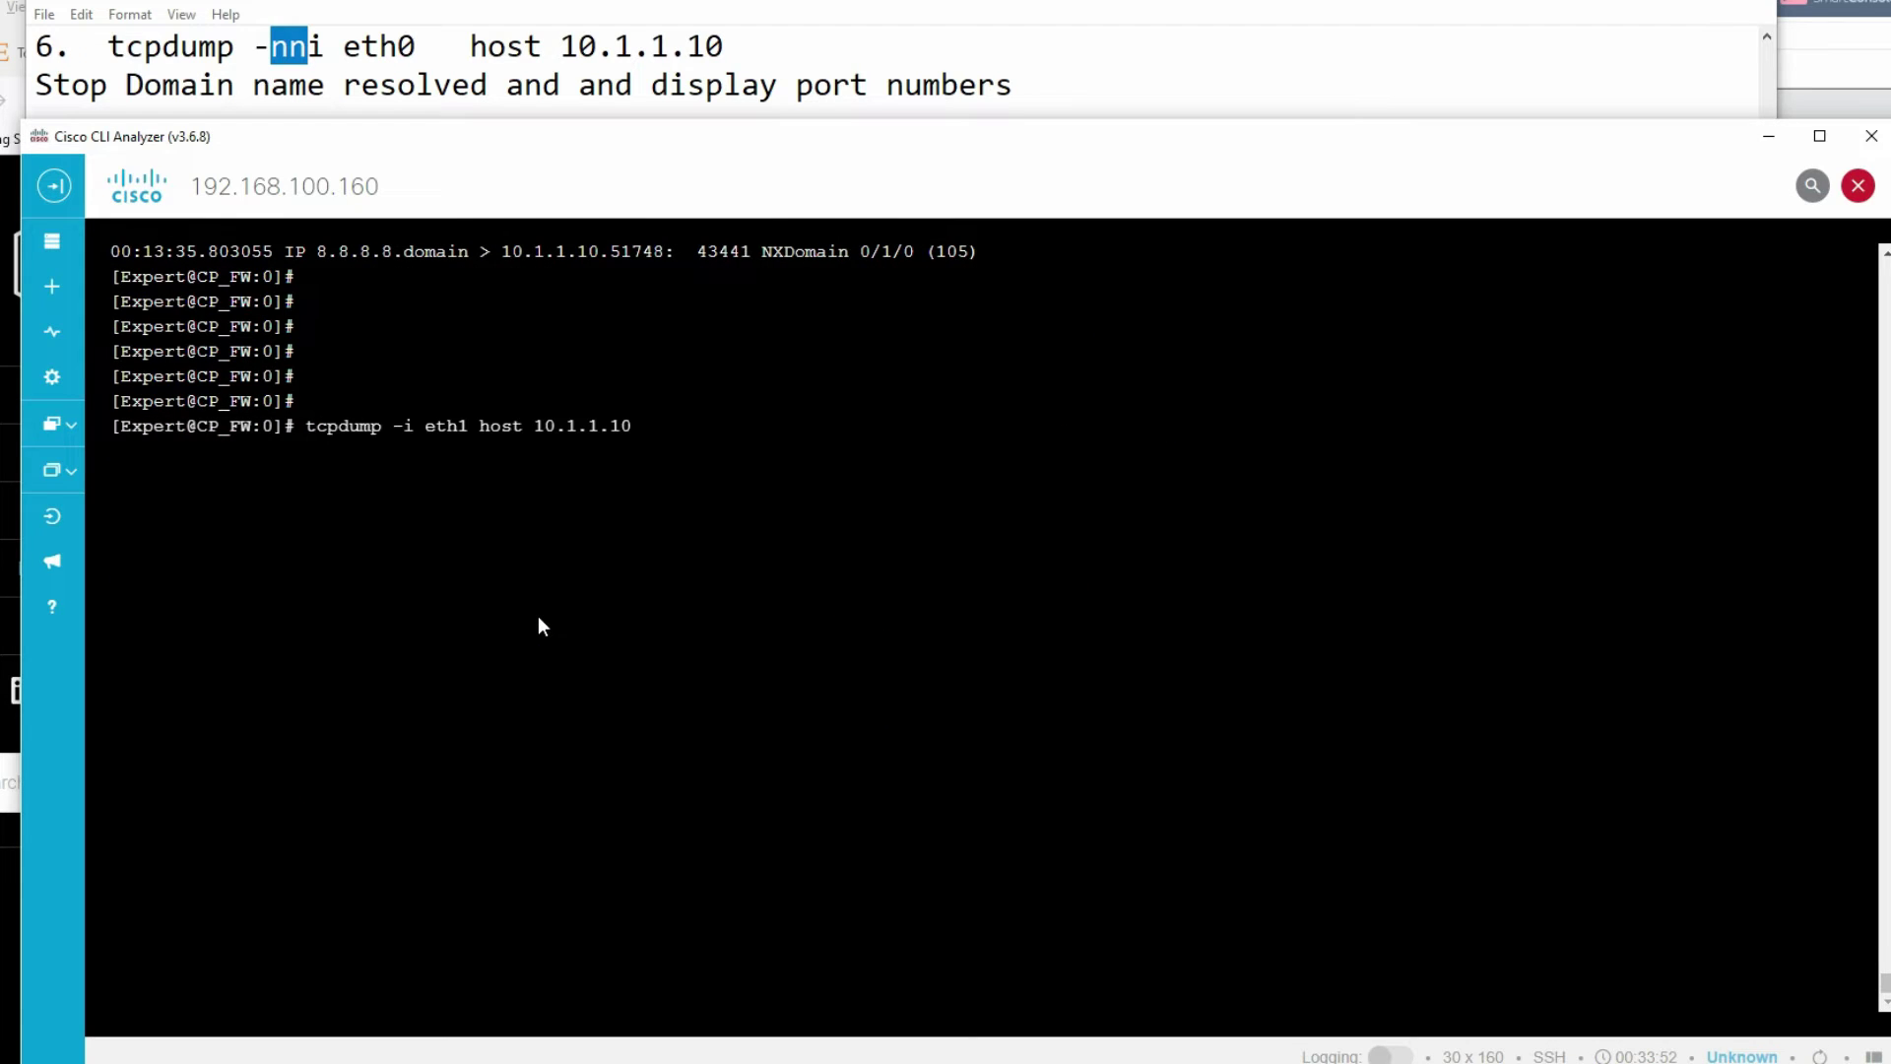
{"action": "key", "text": "Left"}
{"action": "key", "text": "Left"}
{"action": "key", "text": "Left"}
{"action": "key", "text": "Left"}
{"action": "key", "text": "Left"}
{"action": "key", "text": "Left"}
{"action": "key", "text": "Left"}
{"action": "key", "text": "Left"}
{"action": "key", "text": "Left"}
{"action": "key", "text": "Left"}
{"action": "key", "text": "Left"}
{"action": "key", "text": "Left"}
{"action": "key", "text": "Left"}
{"action": "key", "text": "Left"}
{"action": "key", "text": "Left"}
{"action": "key", "text": "Left"}
{"action": "key", "text": "Left"}
{"action": "key", "text": "Left"}
{"action": "key", "text": "Left"}
{"action": "key", "text": "Left"}
{"action": "type", "text": "n"}
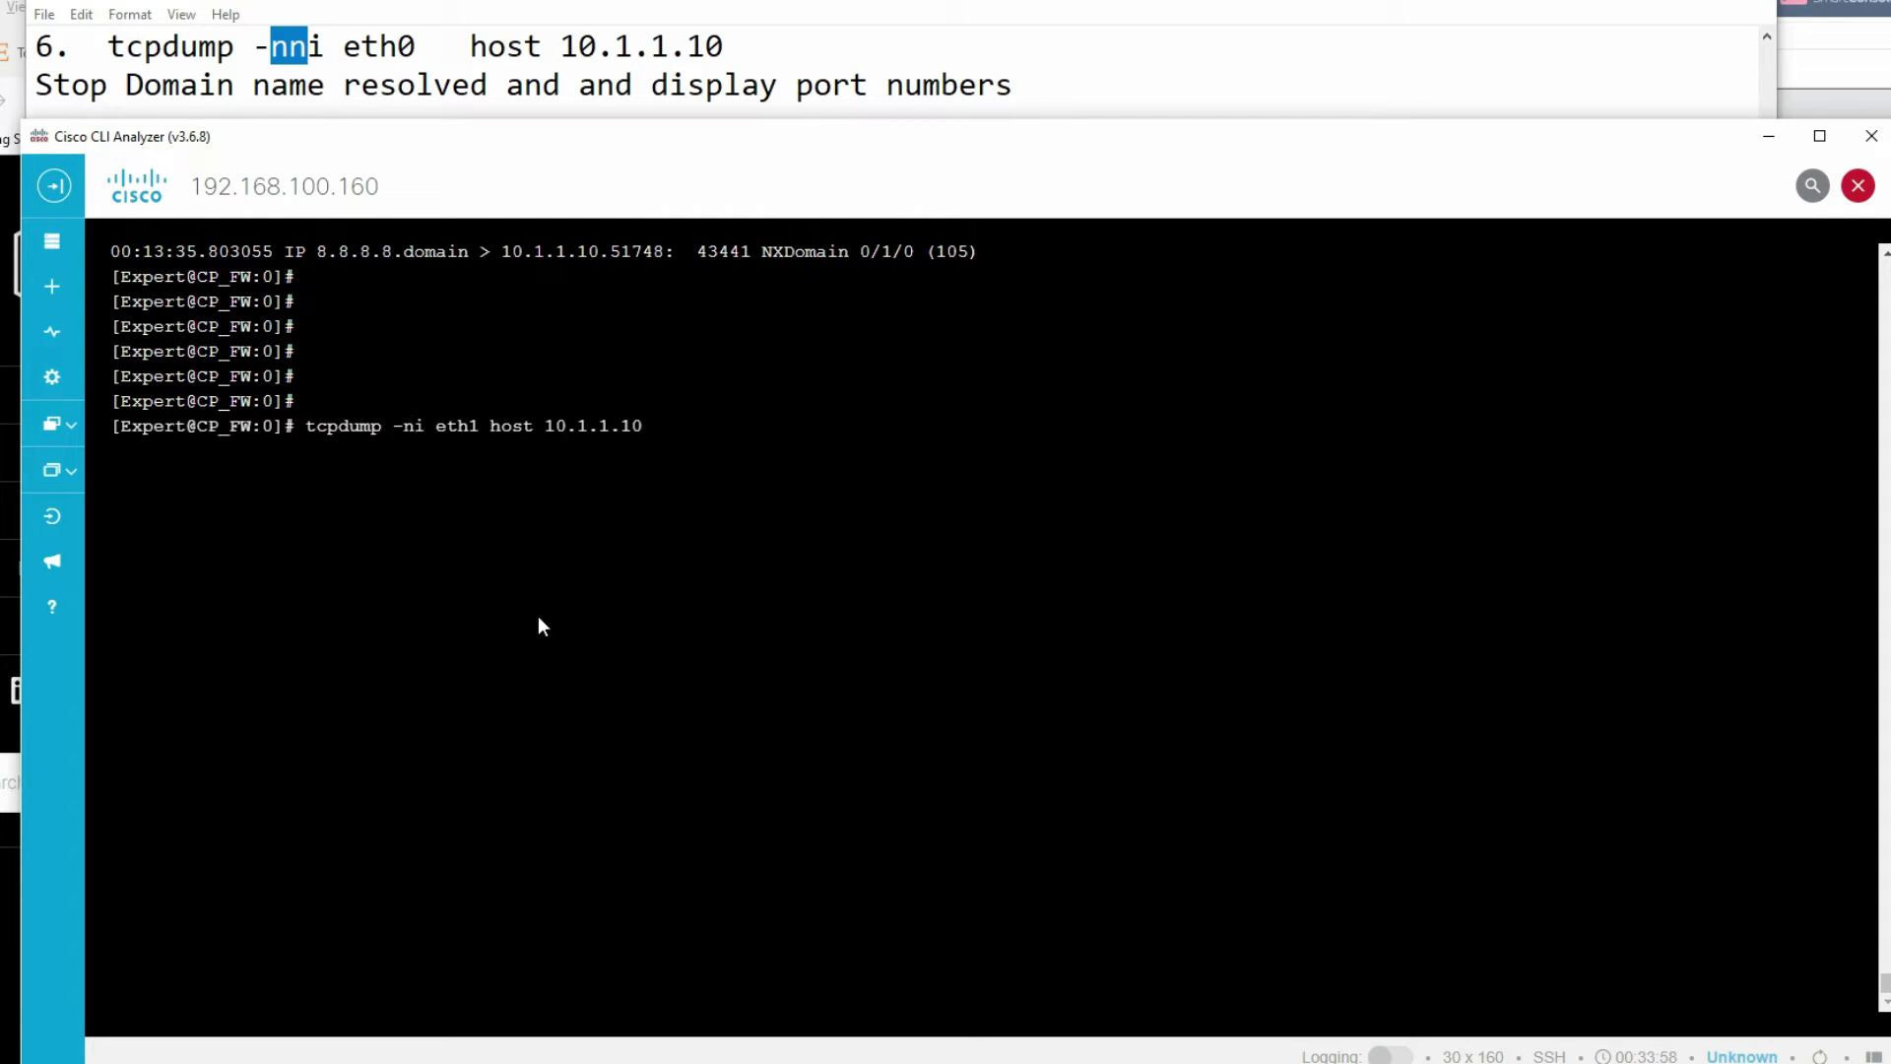
{"action": "type", "text": "n"}
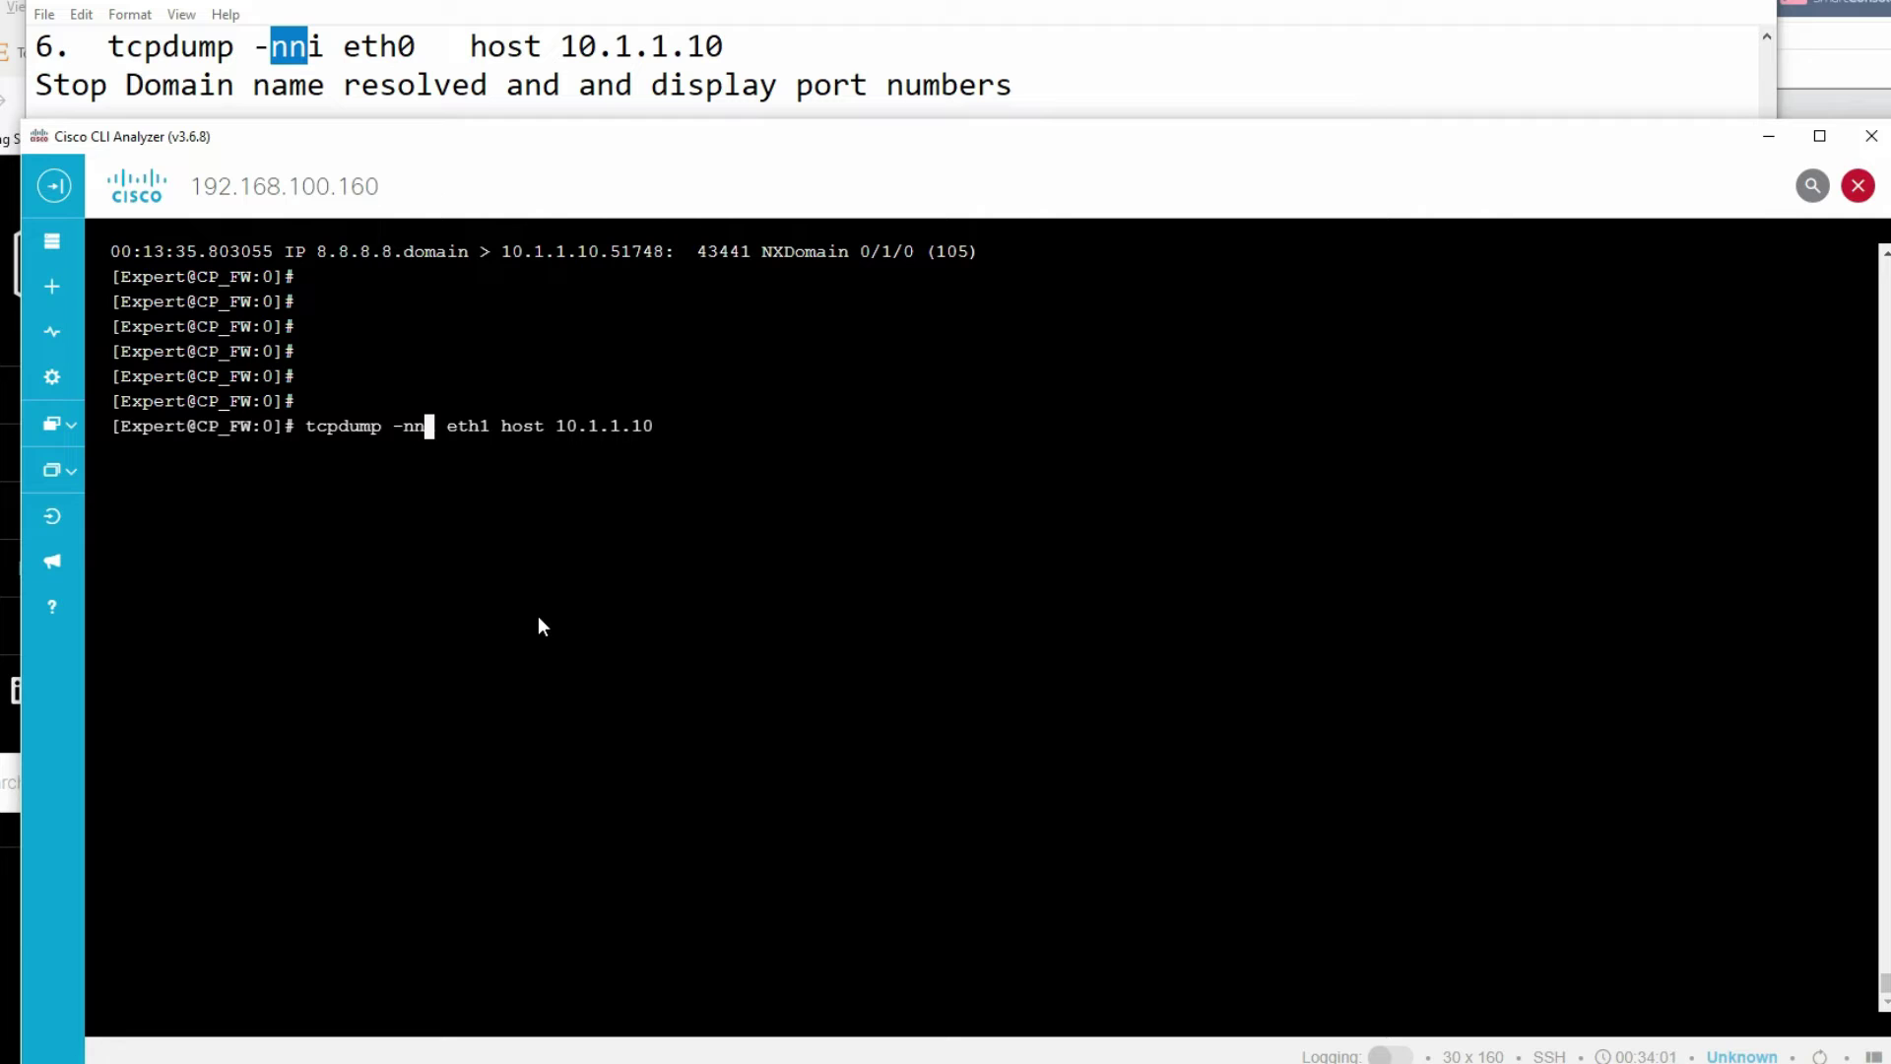
{"action": "key", "text": "Return"}
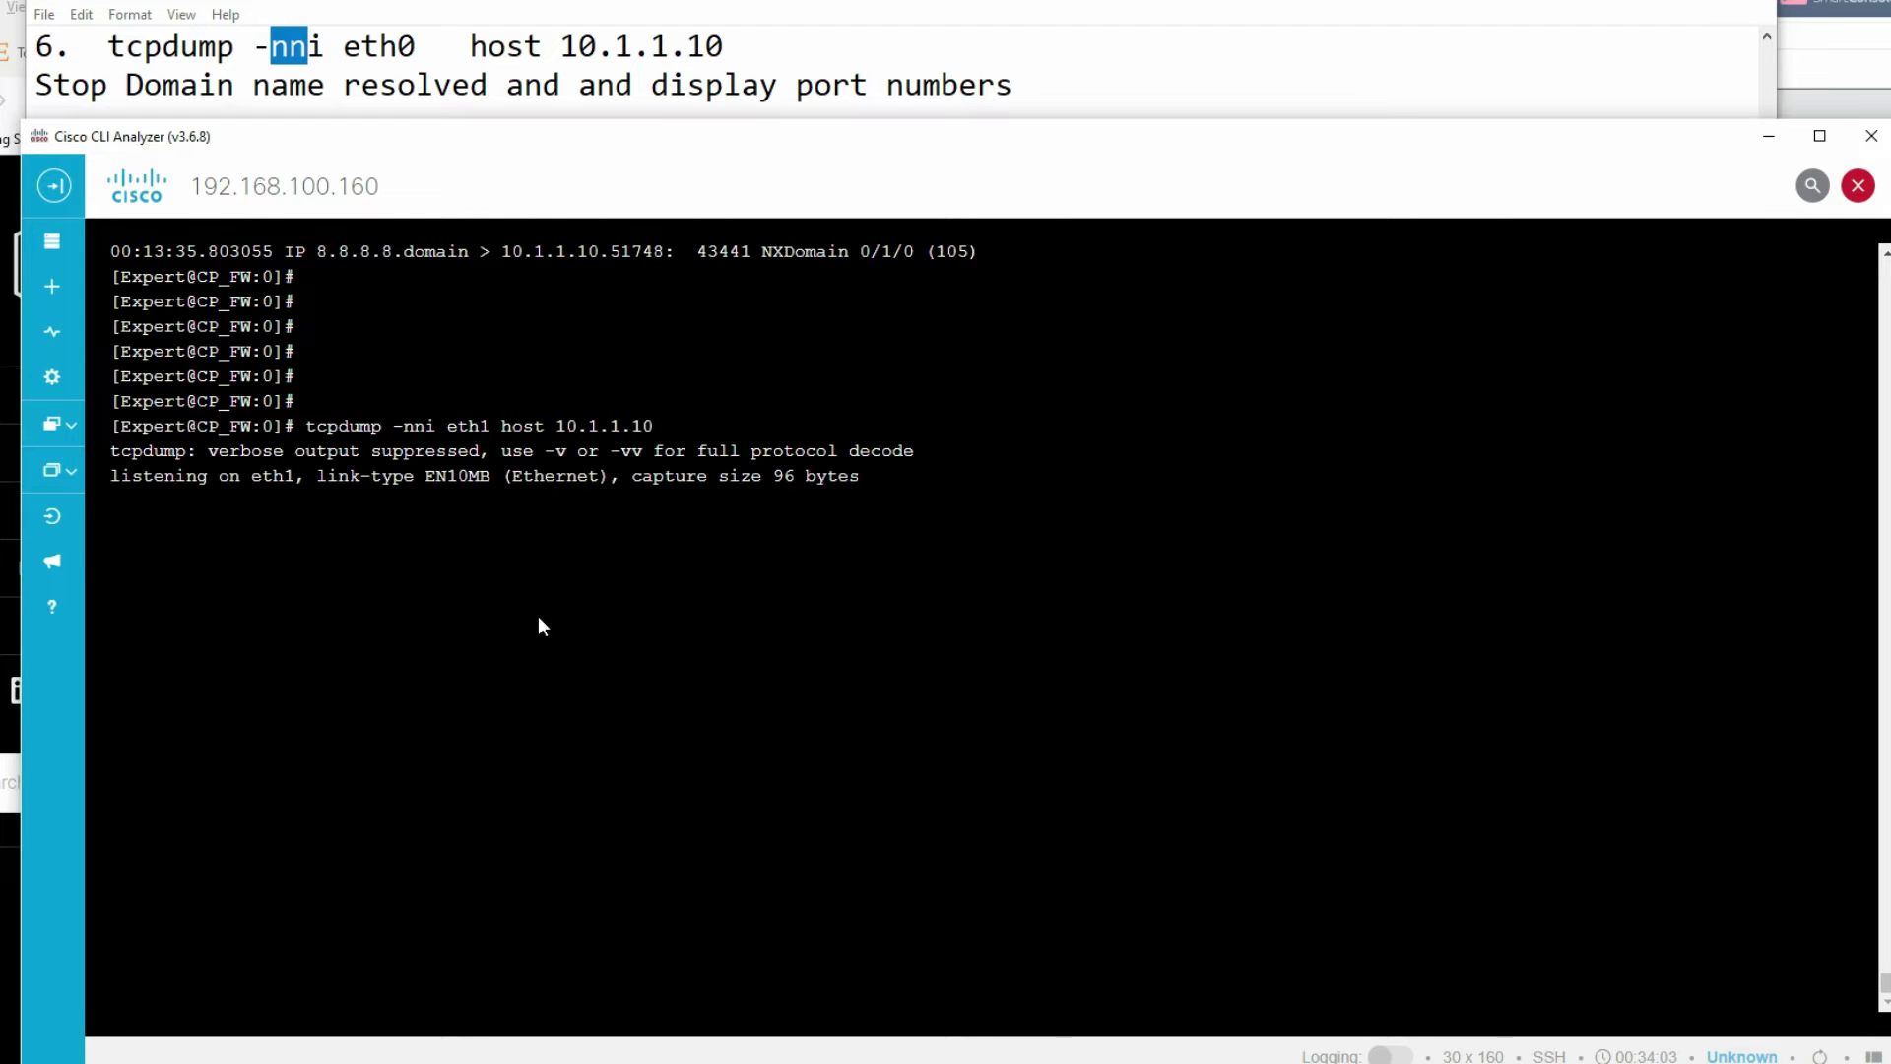
{"action": "key", "text": "alt+Tab"}
{"action": "left_click", "coordinate": [1249, 194]}
{"action": "key", "text": "Return"}
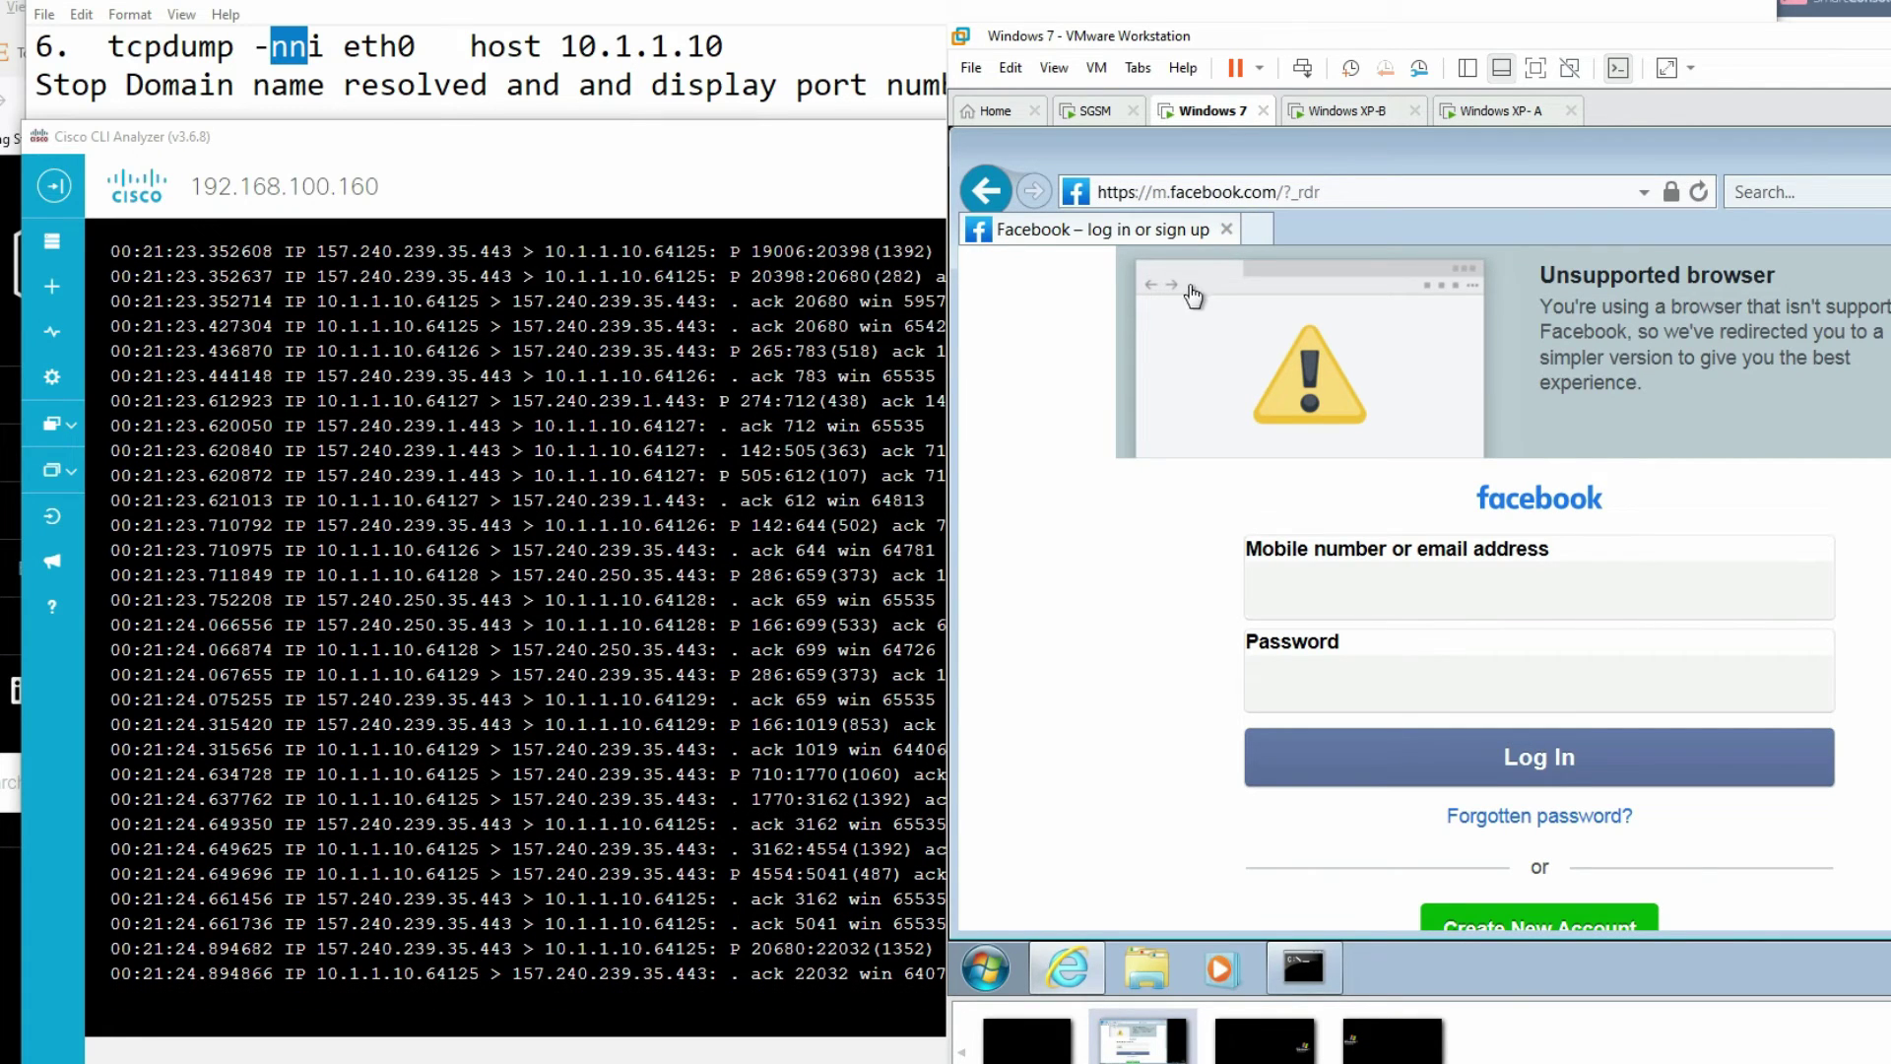
{"action": "left_click", "coordinate": [570, 753]}
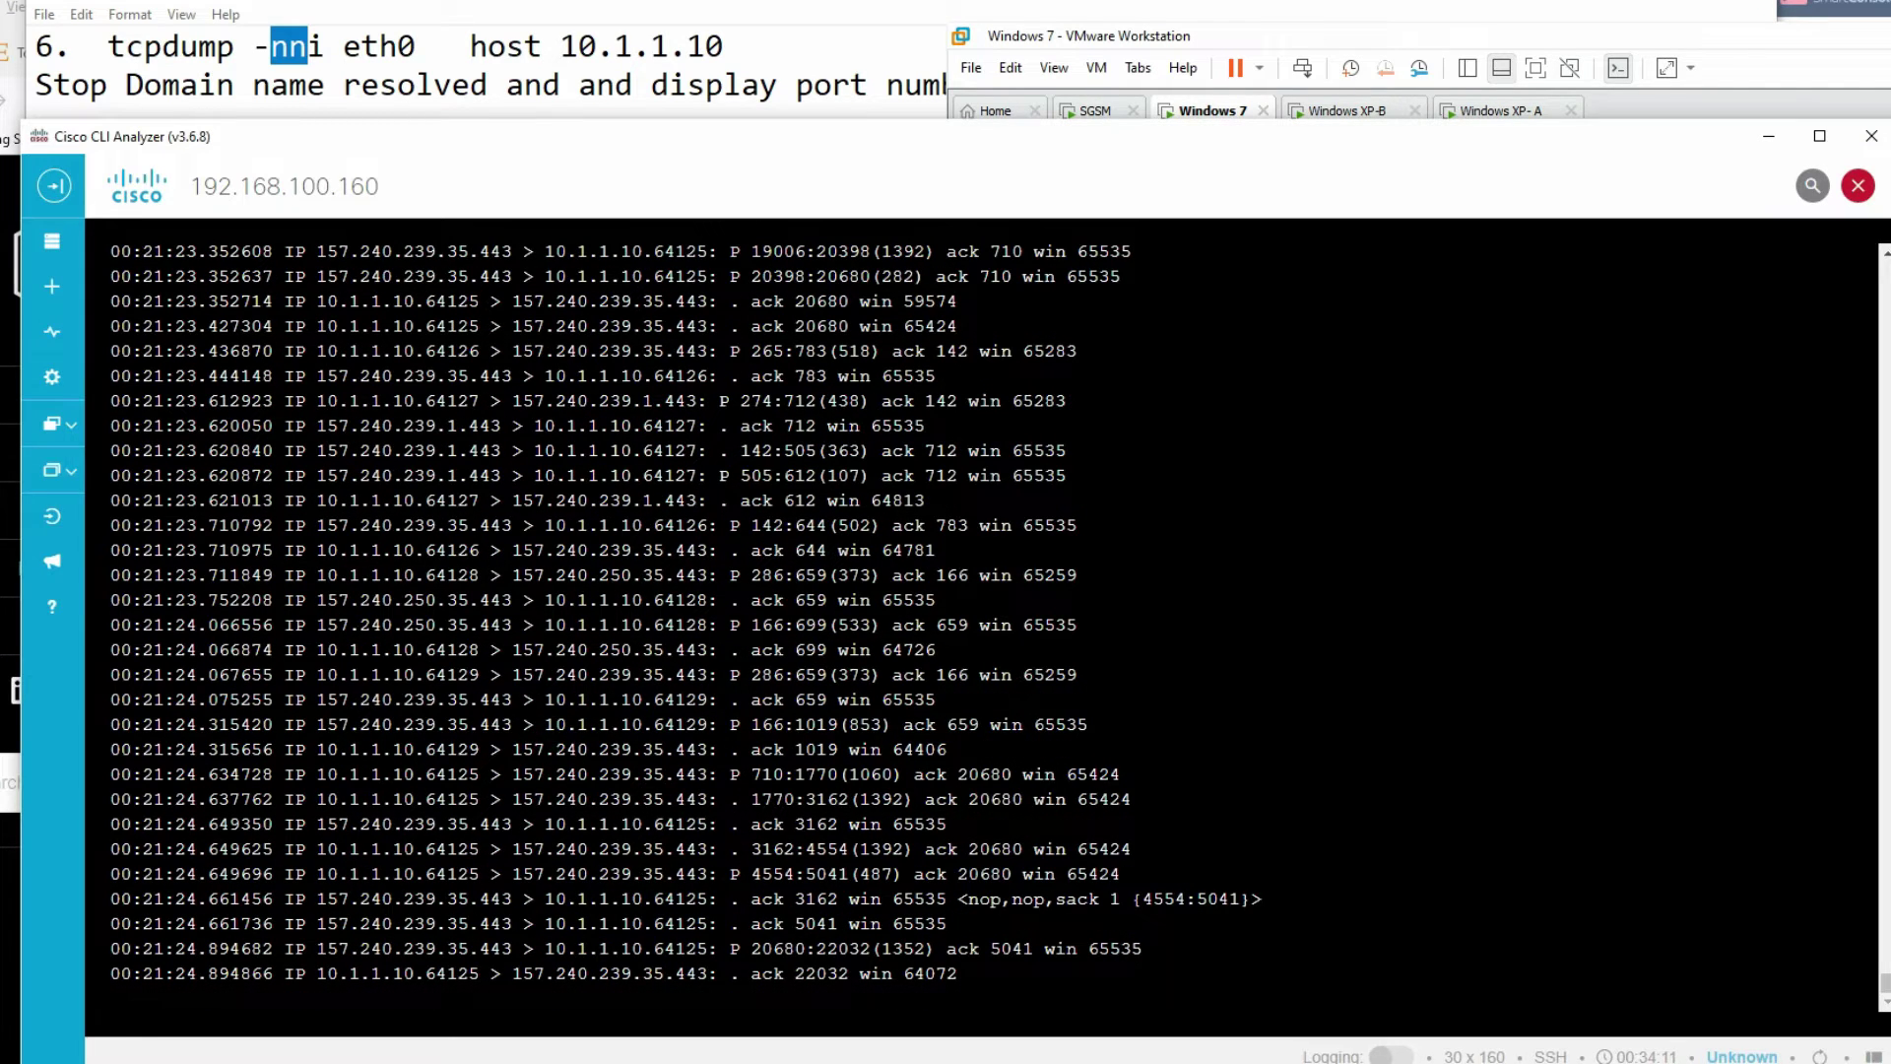
{"action": "key", "text": "ctrl+c"}
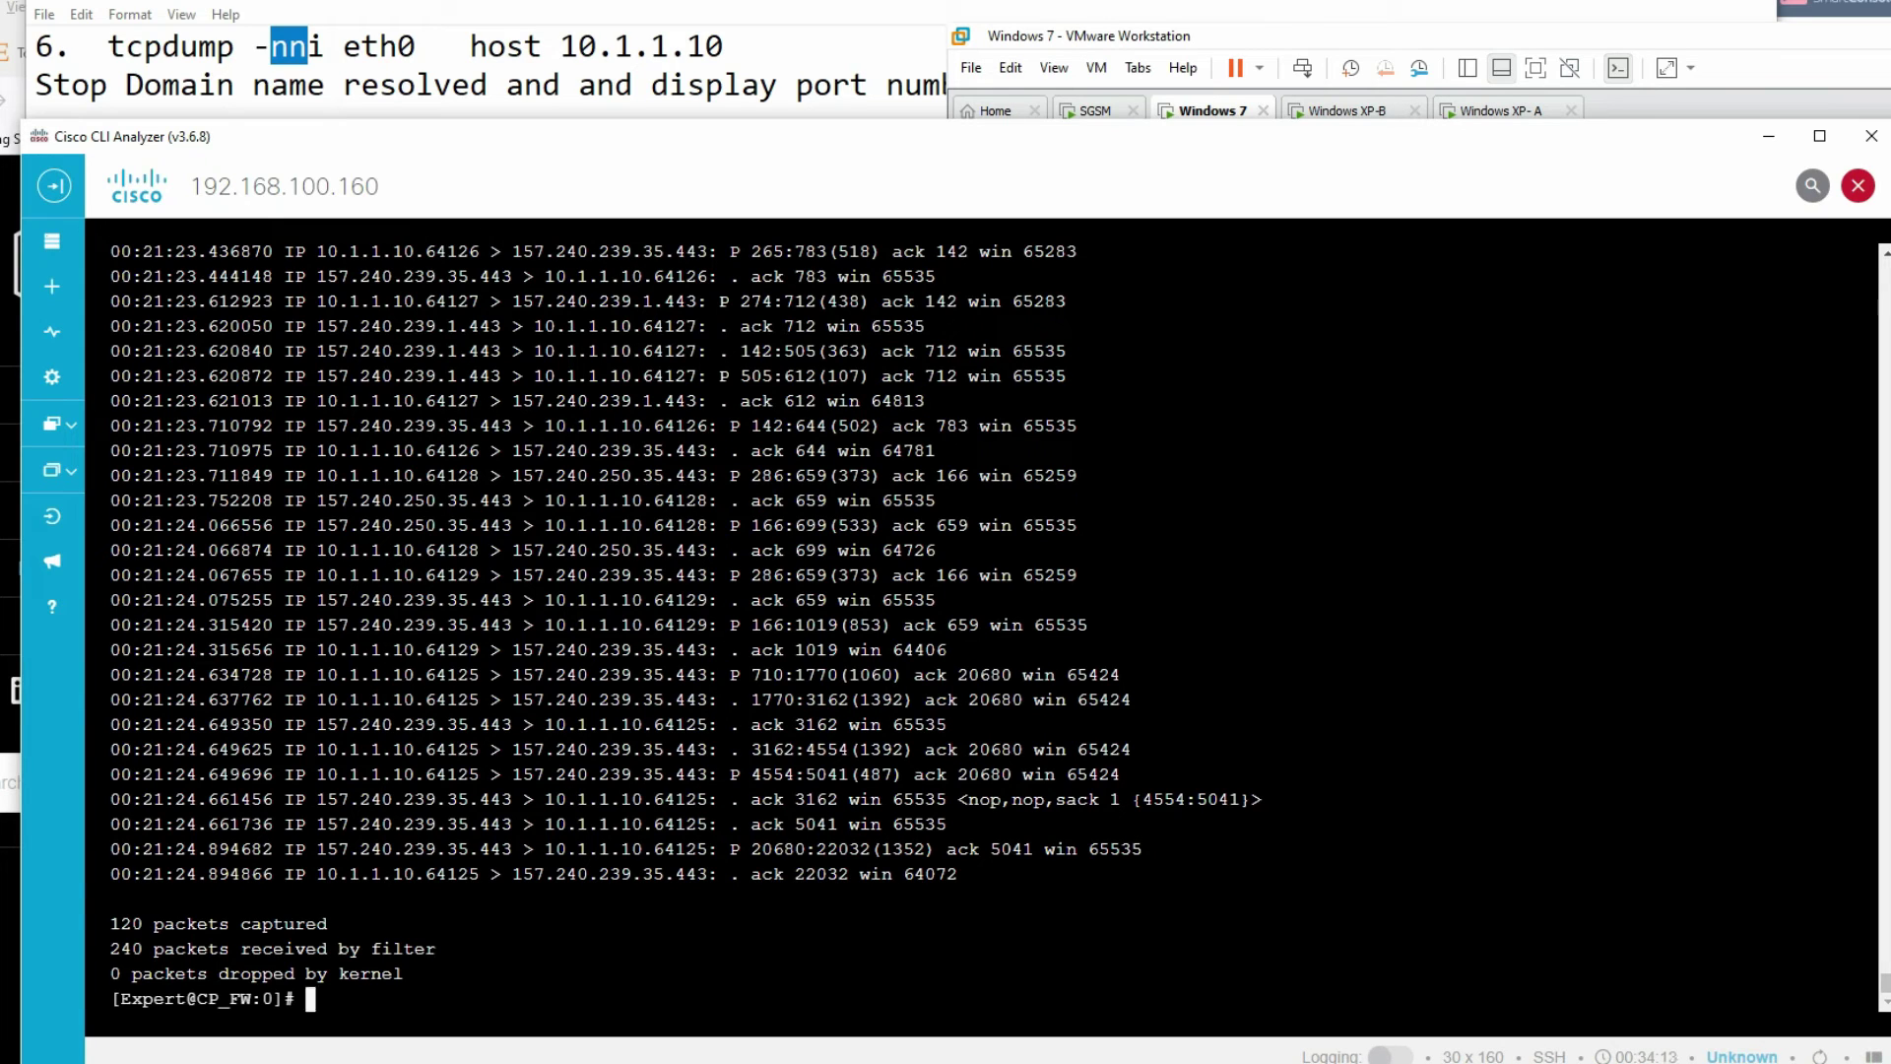
- Highlight port 443, client port 64125 and the older 'https' port name in the output
{"action": "left_click_drag", "start_coordinate": [479, 799], "coordinate": [511, 799]}
{"action": "left_click_drag", "start_coordinate": [479, 823], "coordinate": [511, 824]}
{"action": "left_click", "coordinate": [497, 824]}
{"action": "left_click_drag", "start_coordinate": [654, 824], "coordinate": [707, 823]}
{"action": "scroll", "coordinate": [679, 756], "scroll_direction": "up", "scroll_amount": 15}
{"action": "scroll", "coordinate": [679, 756], "scroll_direction": "up", "scroll_amount": 9}
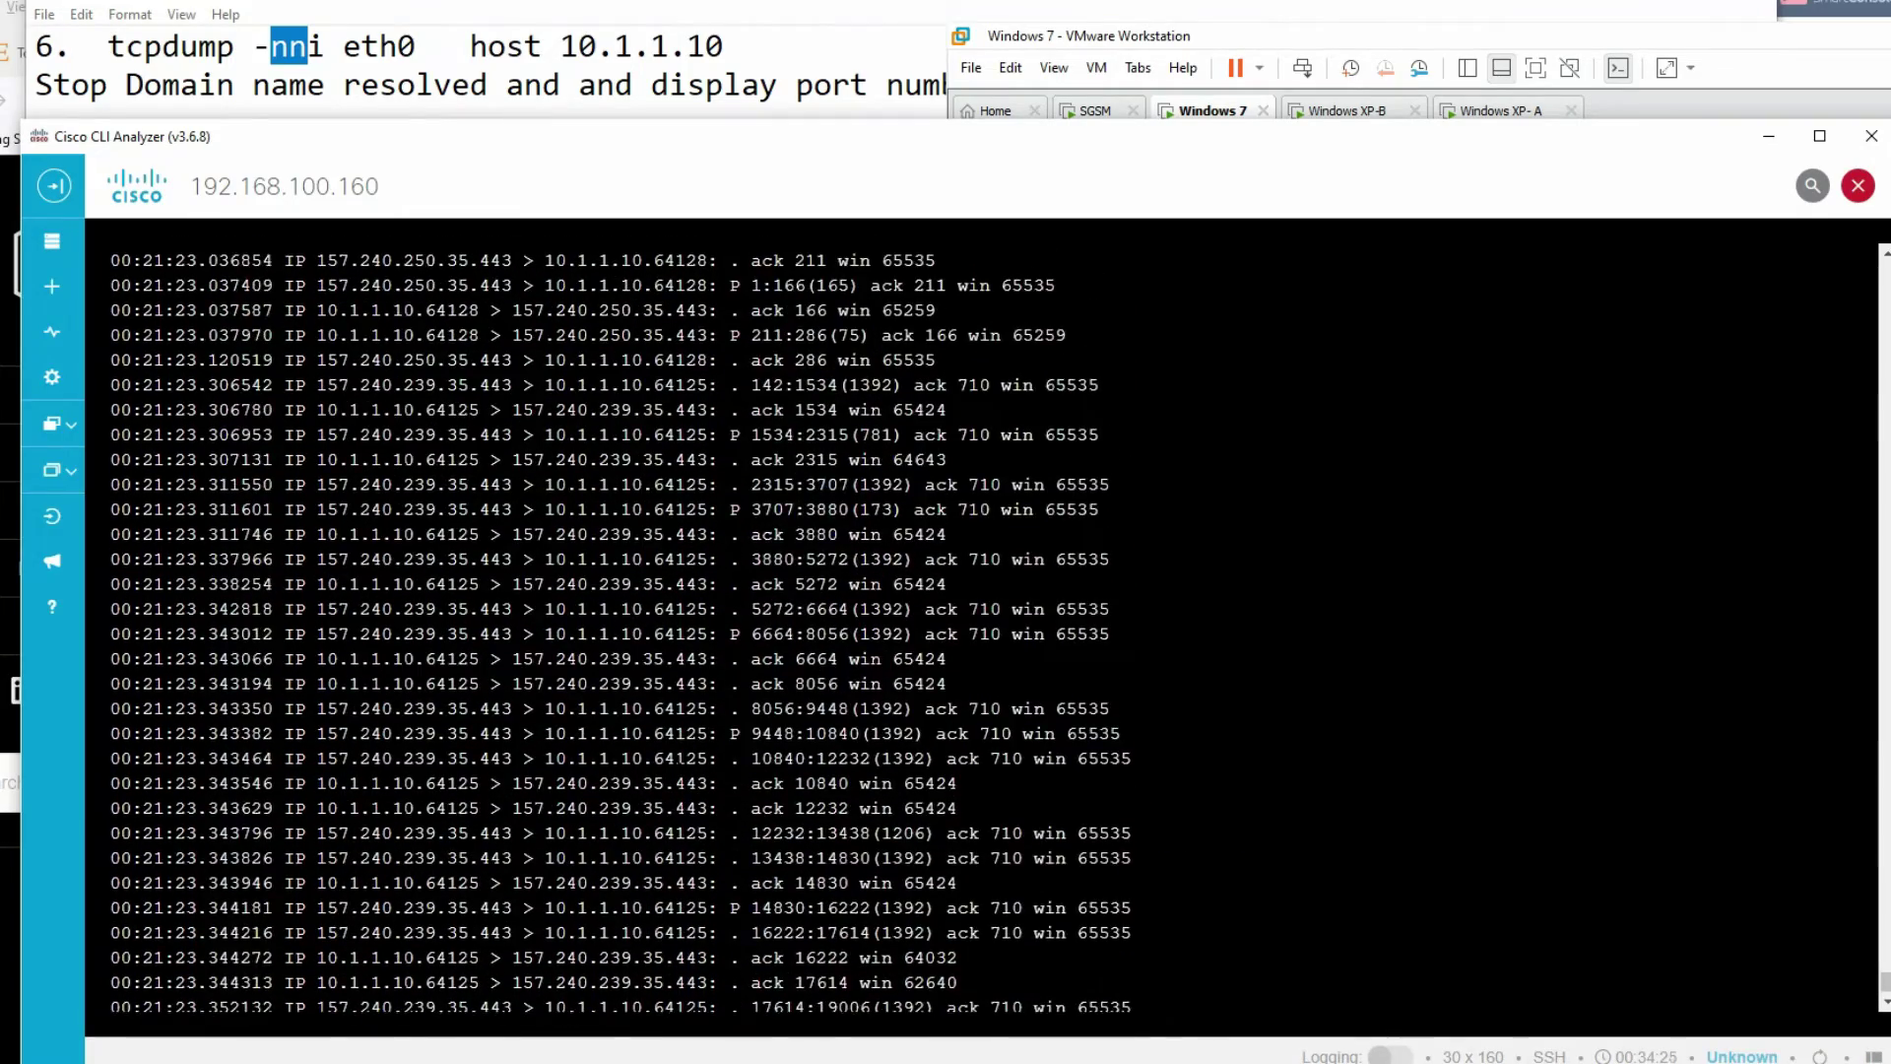
{"action": "double_click", "coordinate": [673, 502]}
{"action": "scroll", "coordinate": [673, 502], "scroll_direction": "up", "scroll_amount": 1}
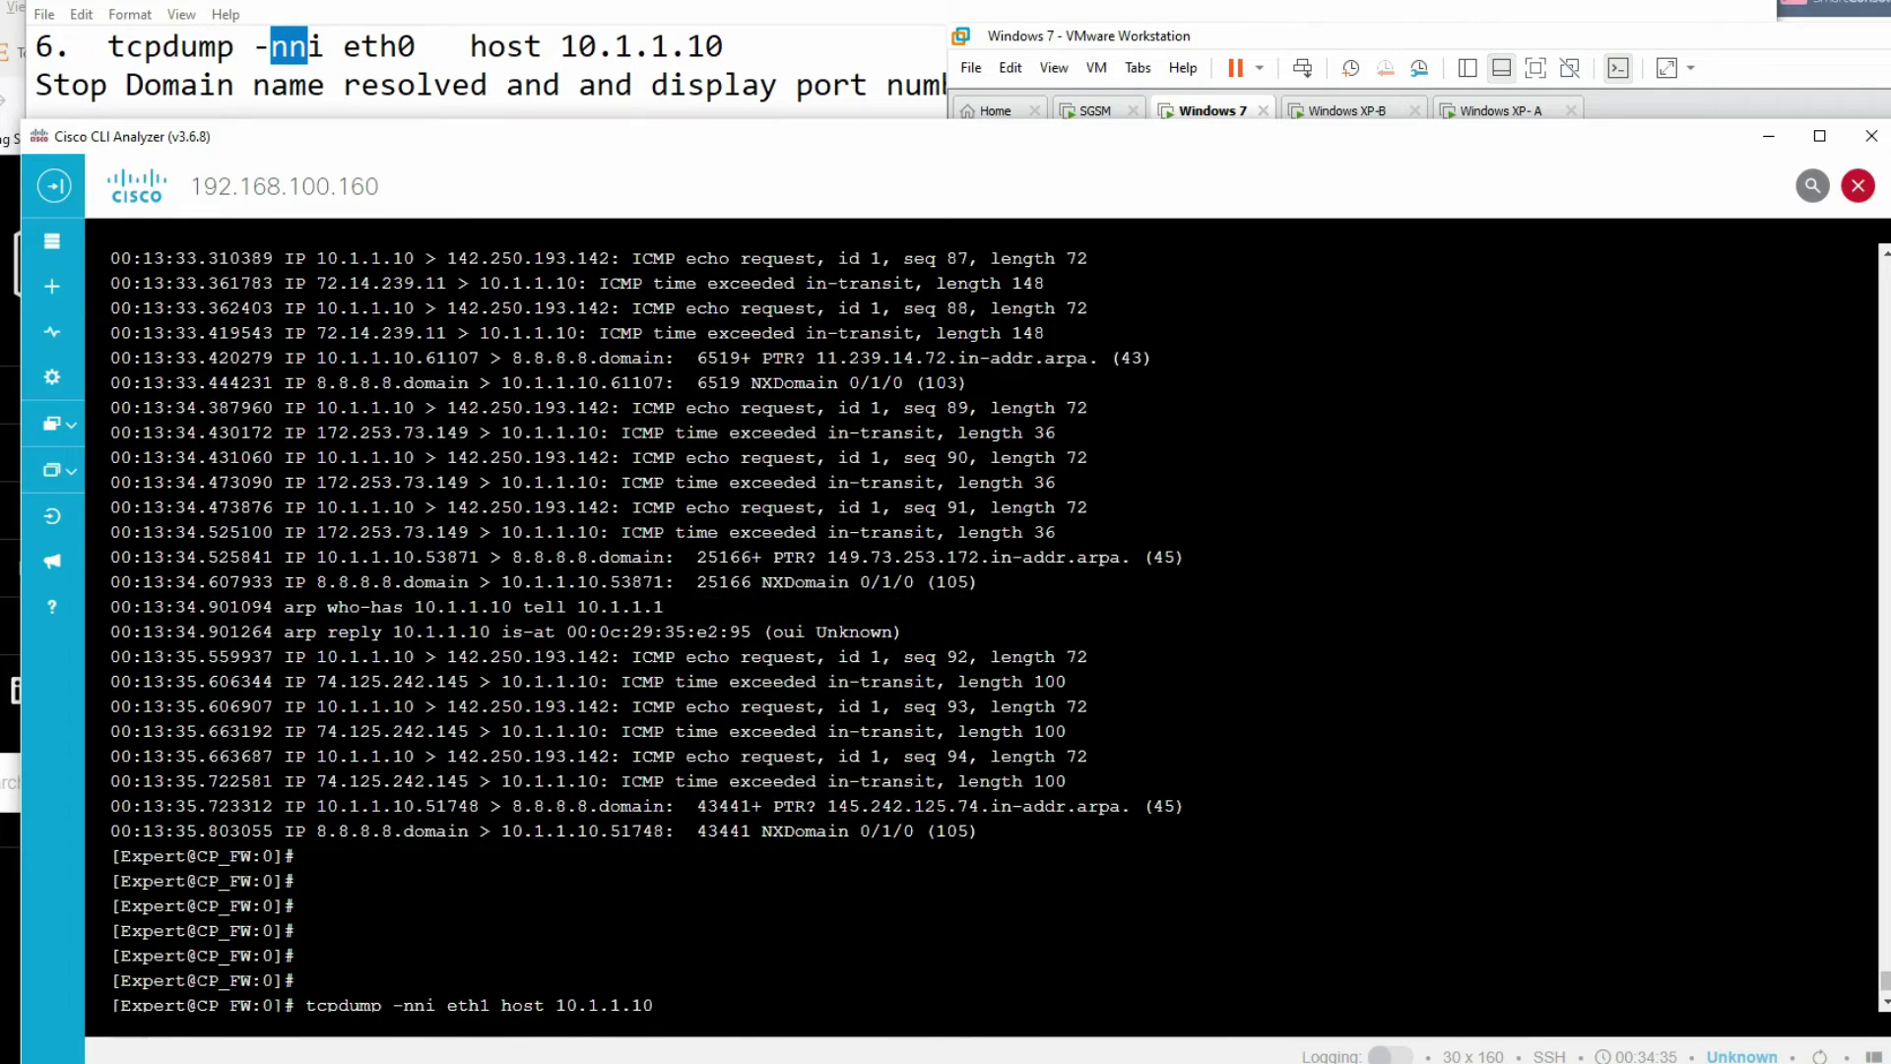
{"action": "scroll", "coordinate": [679, 631], "scroll_direction": "up", "scroll_amount": 9}
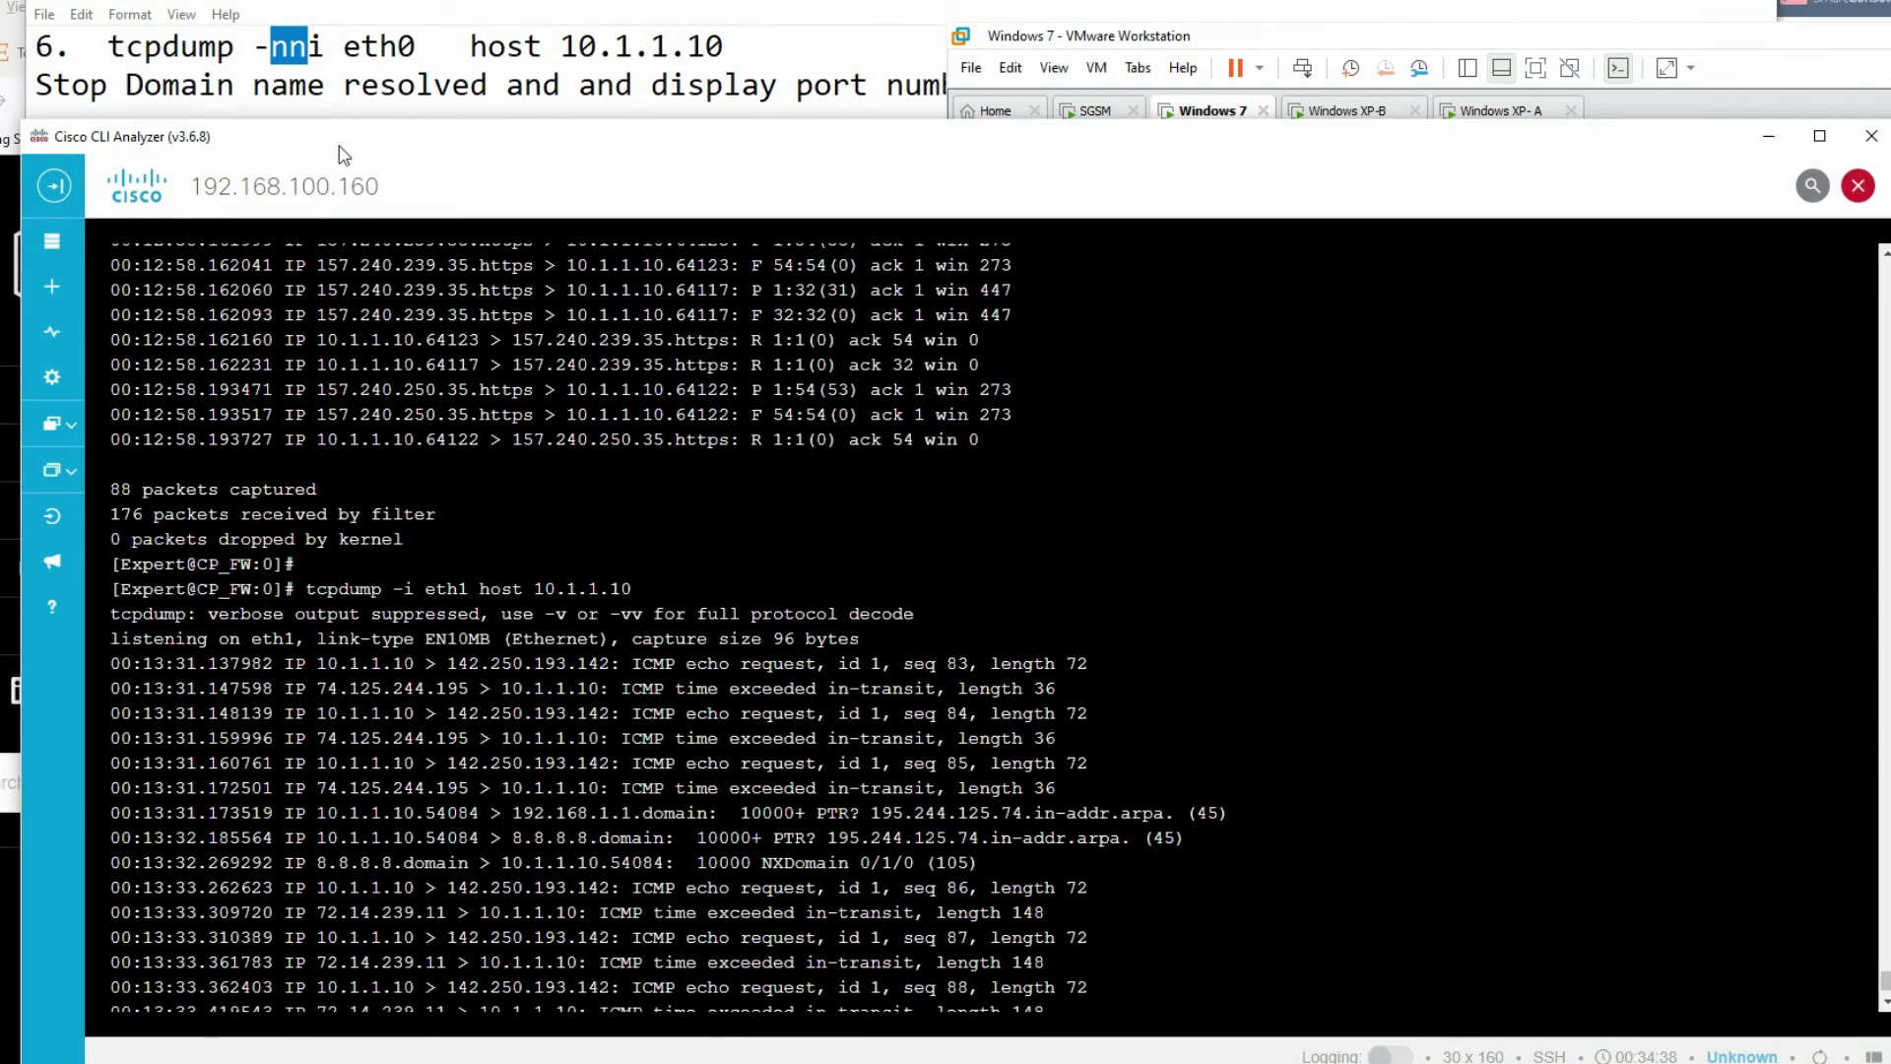
{"action": "double_click", "coordinate": [503, 414]}
{"action": "scroll", "coordinate": [559, 512], "scroll_direction": "down", "scroll_amount": 9}
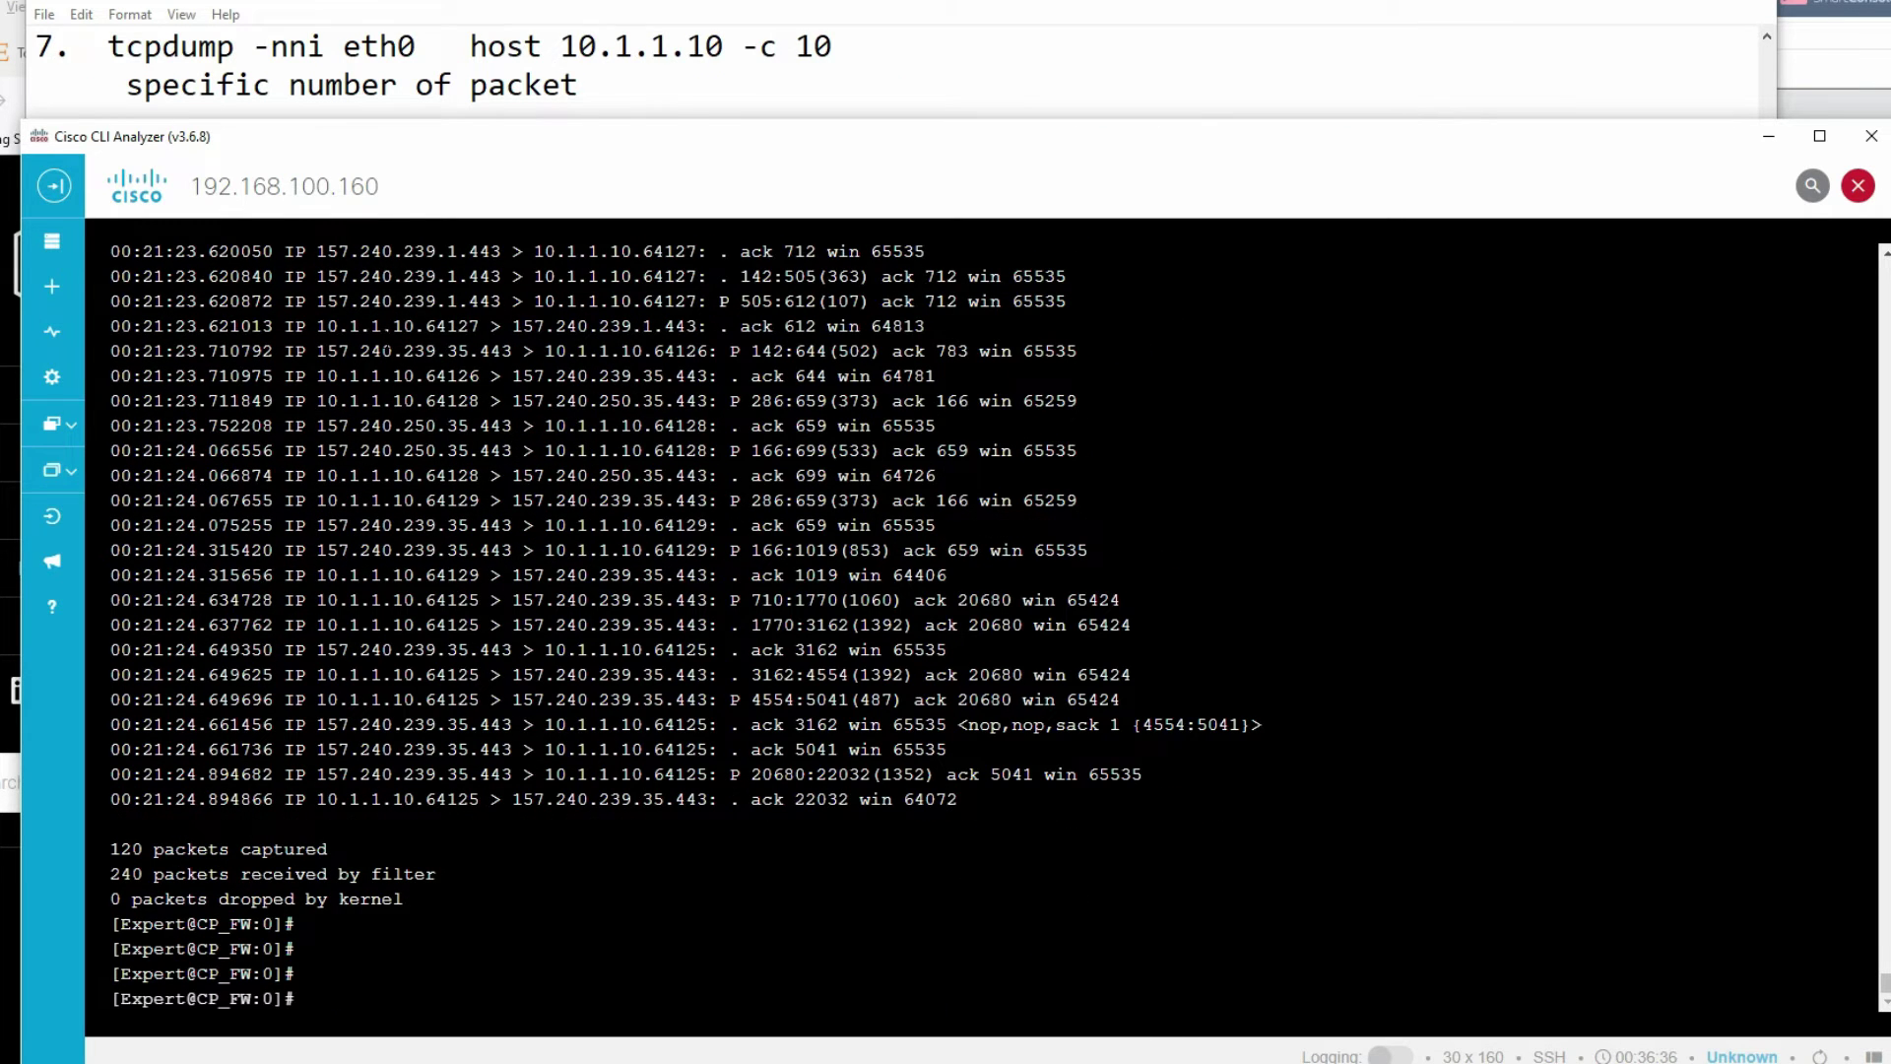
- Select the -c 10 option in the notes and add empty prompt lines in the terminal
{"action": "scroll", "coordinate": [556, 414], "scroll_direction": "up", "scroll_amount": 5}
{"action": "scroll", "coordinate": [557, 414], "scroll_direction": "up", "scroll_amount": 10}
{"action": "scroll", "coordinate": [558, 410], "scroll_direction": "up", "scroll_amount": 10}
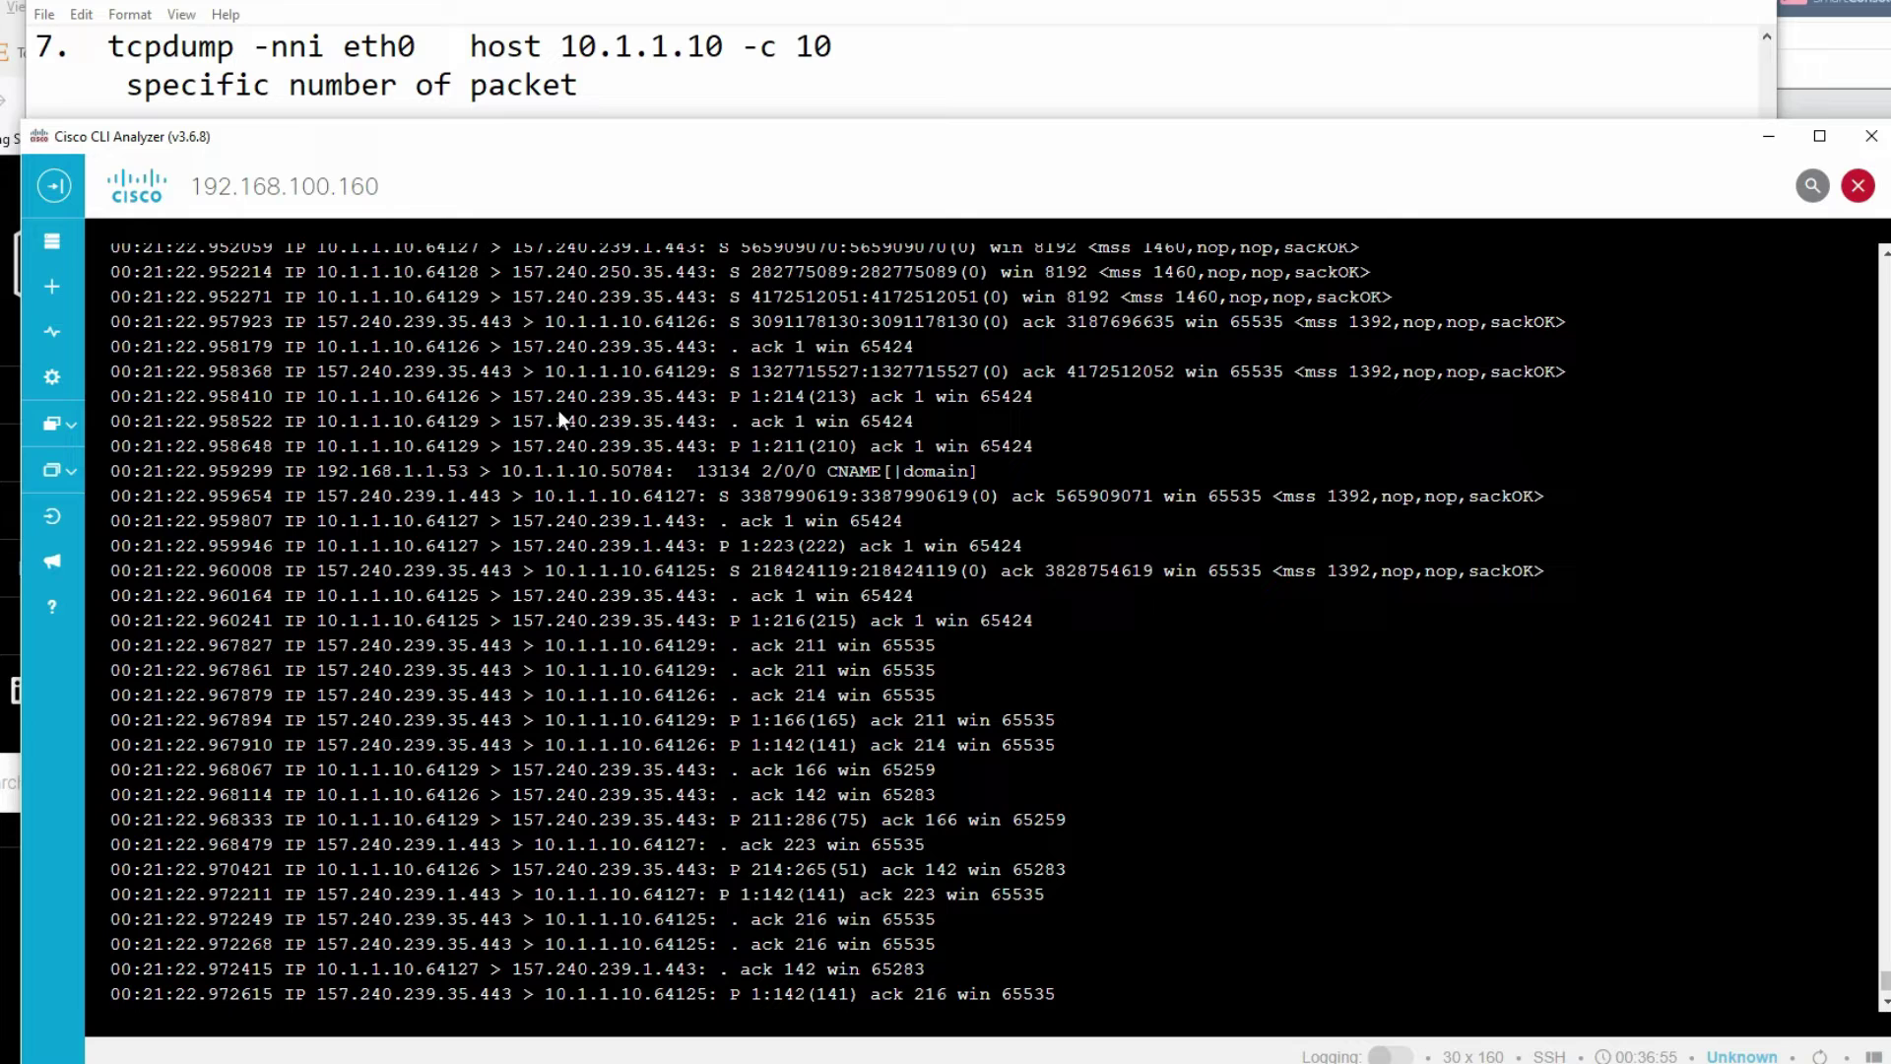
{"action": "left_click", "coordinate": [743, 49]}
{"action": "key", "text": "shift+End"}
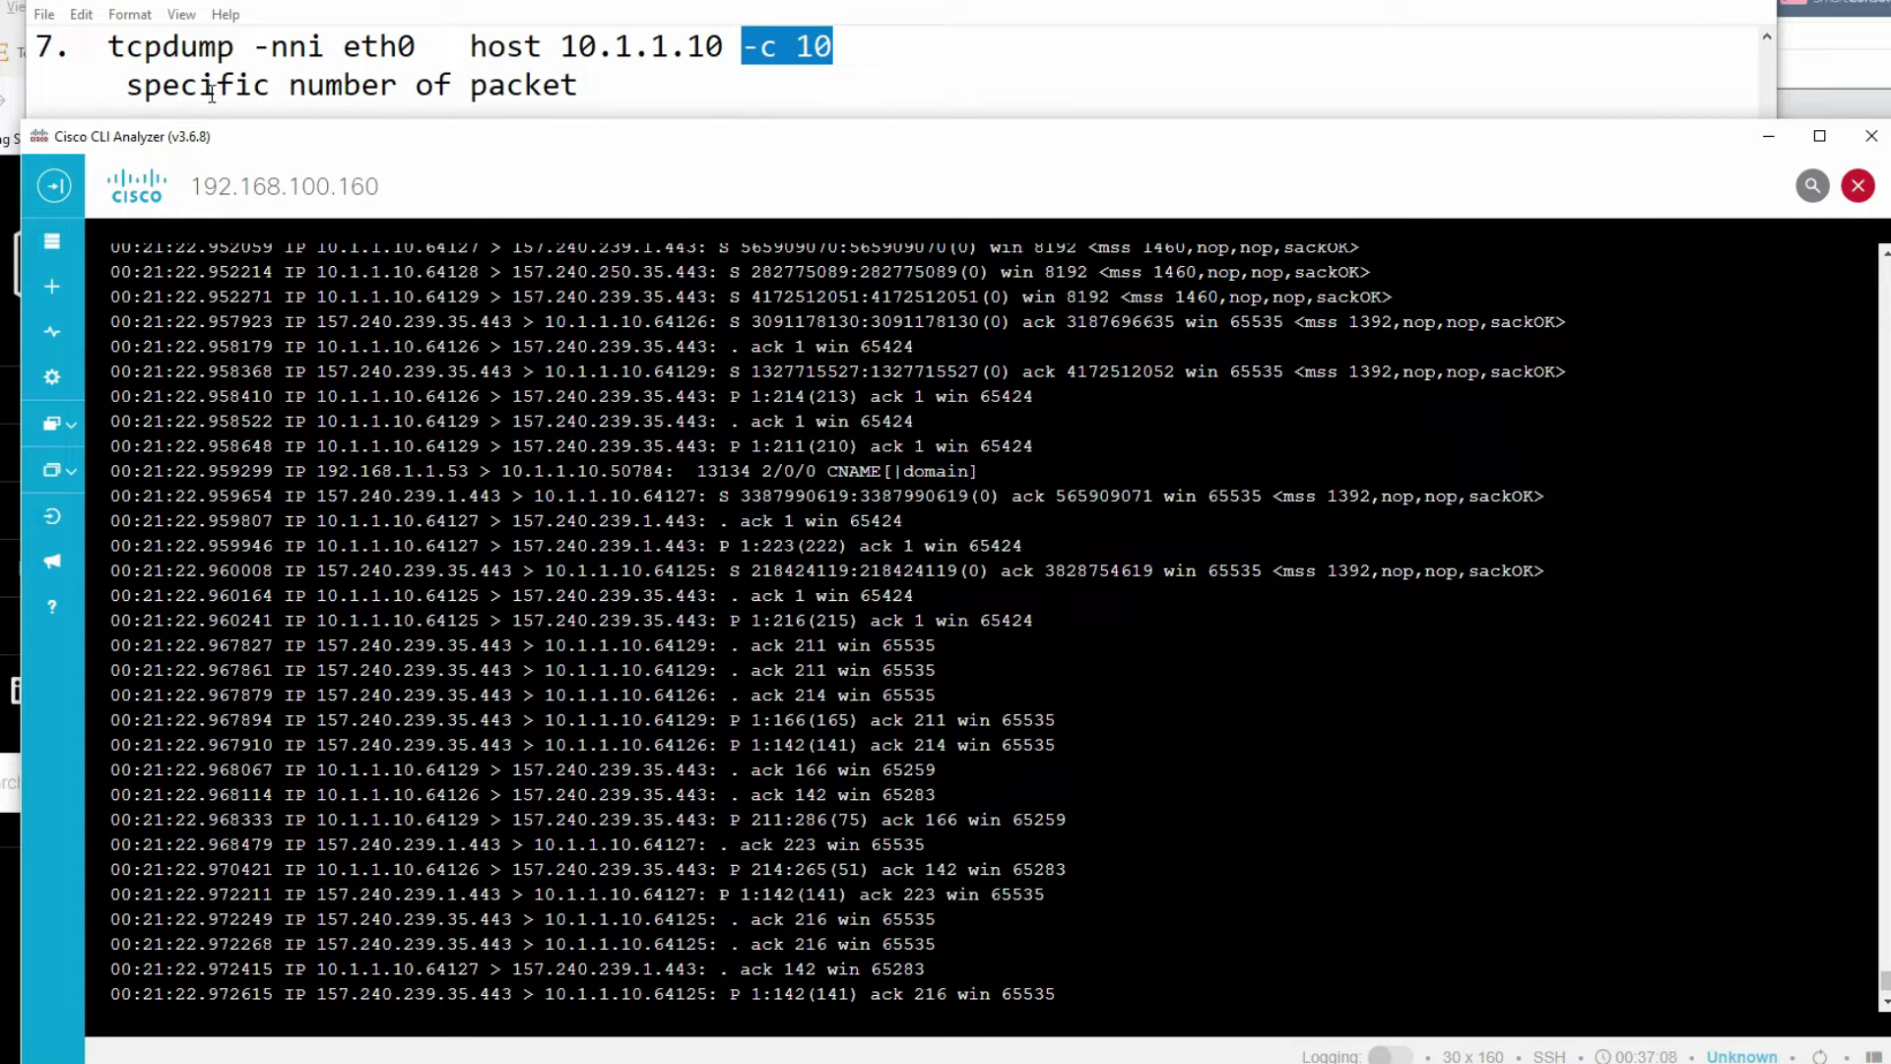
{"action": "key", "text": "ctrl+c"}
{"action": "key", "text": "Return"}
{"action": "key", "text": "Return"}
{"action": "key", "text": "Return"}
{"action": "key", "text": "Return"}
{"action": "key", "text": "Return"}
{"action": "key", "text": "Return"}
{"action": "key", "text": "Return"}
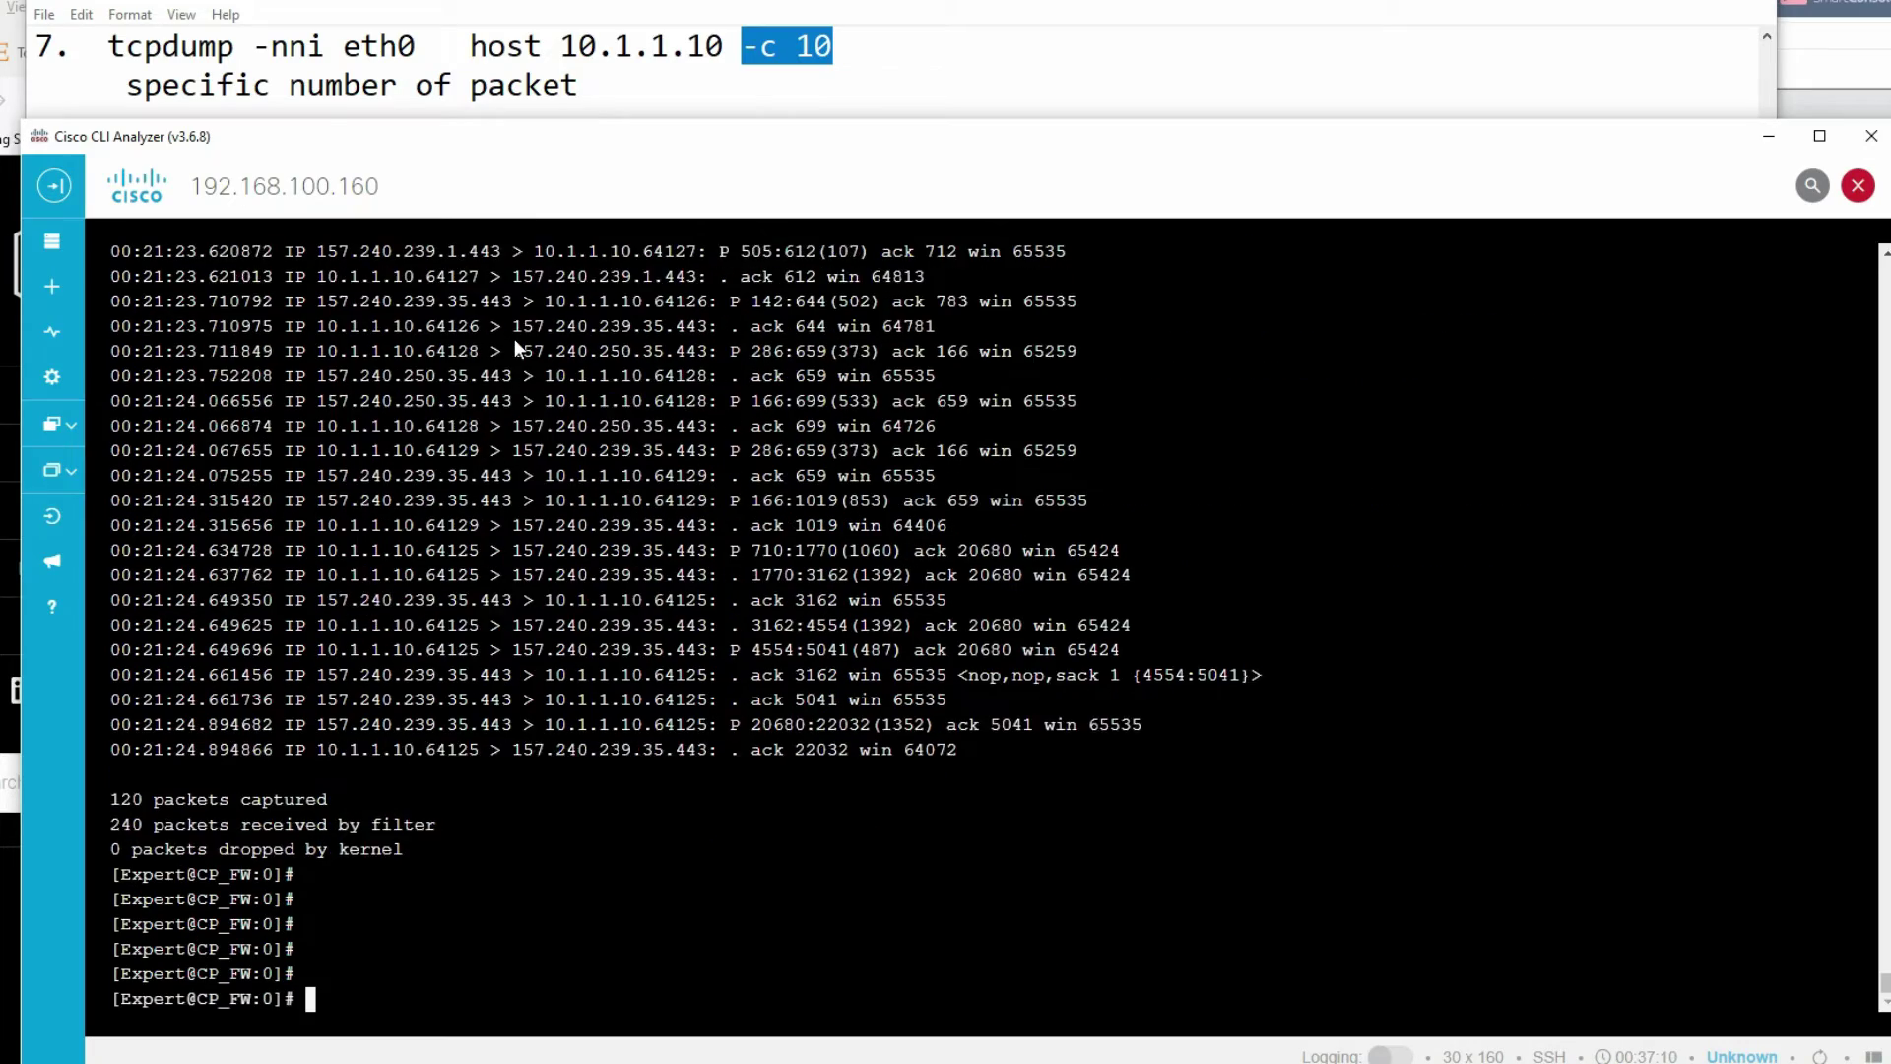
{"action": "scroll", "coordinate": [514, 339], "scroll_direction": "up", "scroll_amount": 10}
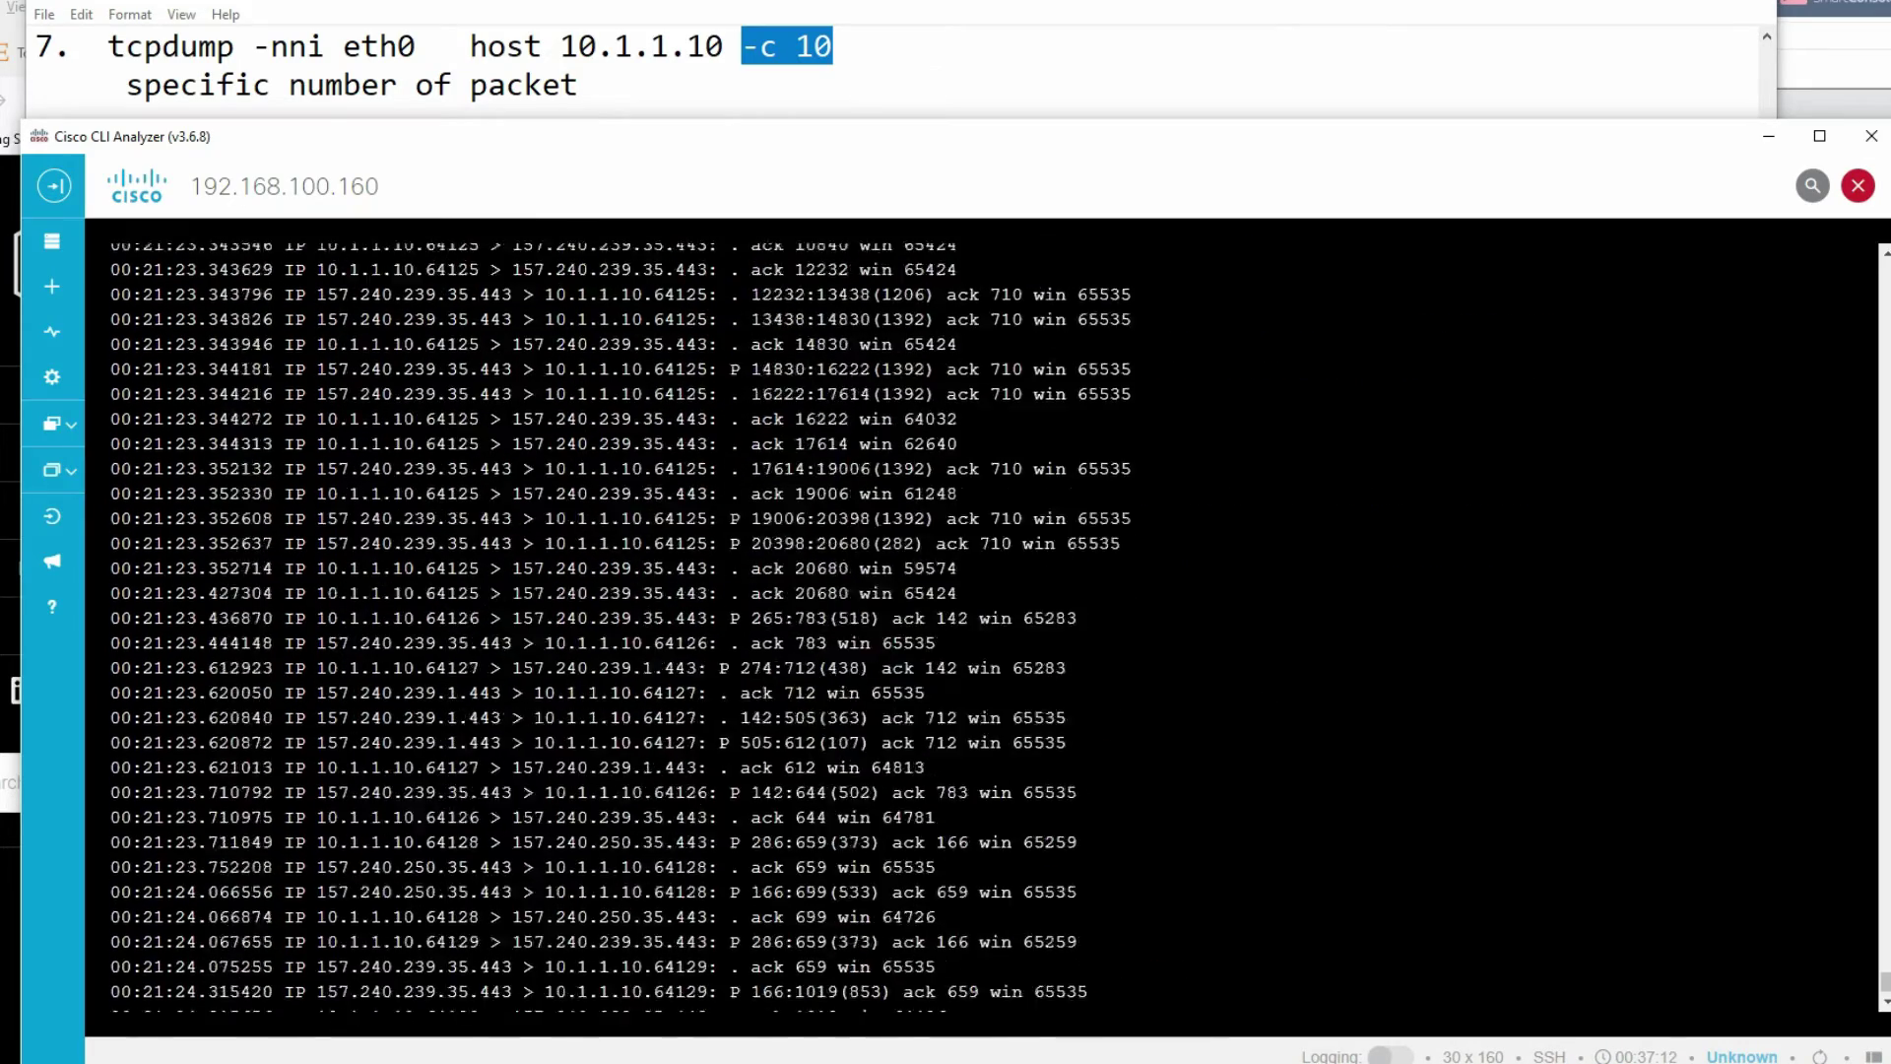
{"action": "scroll", "coordinate": [544, 725], "scroll_direction": "down", "scroll_amount": 6}
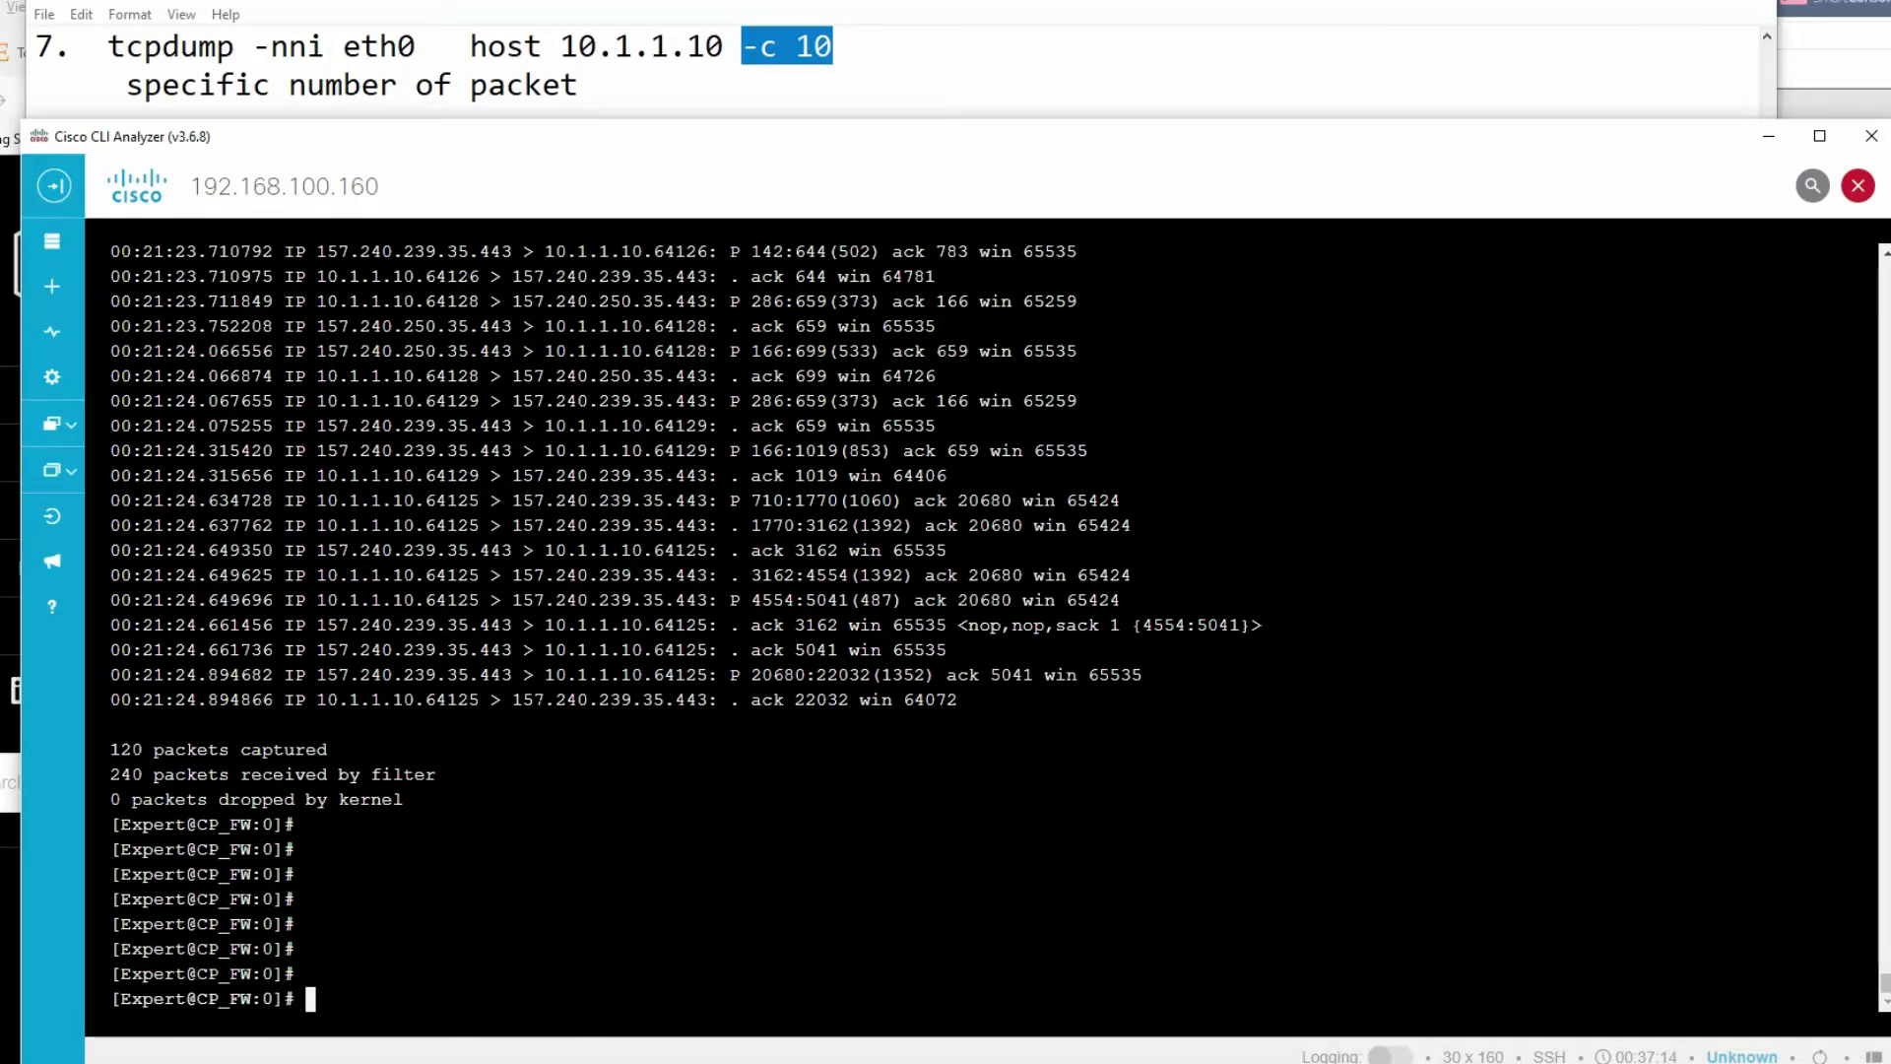
- Clear the screen, rerun the host 10.1.1.10 capture with -c 10, and reload Facebook in the VM
{"action": "type", "text": "clear"}
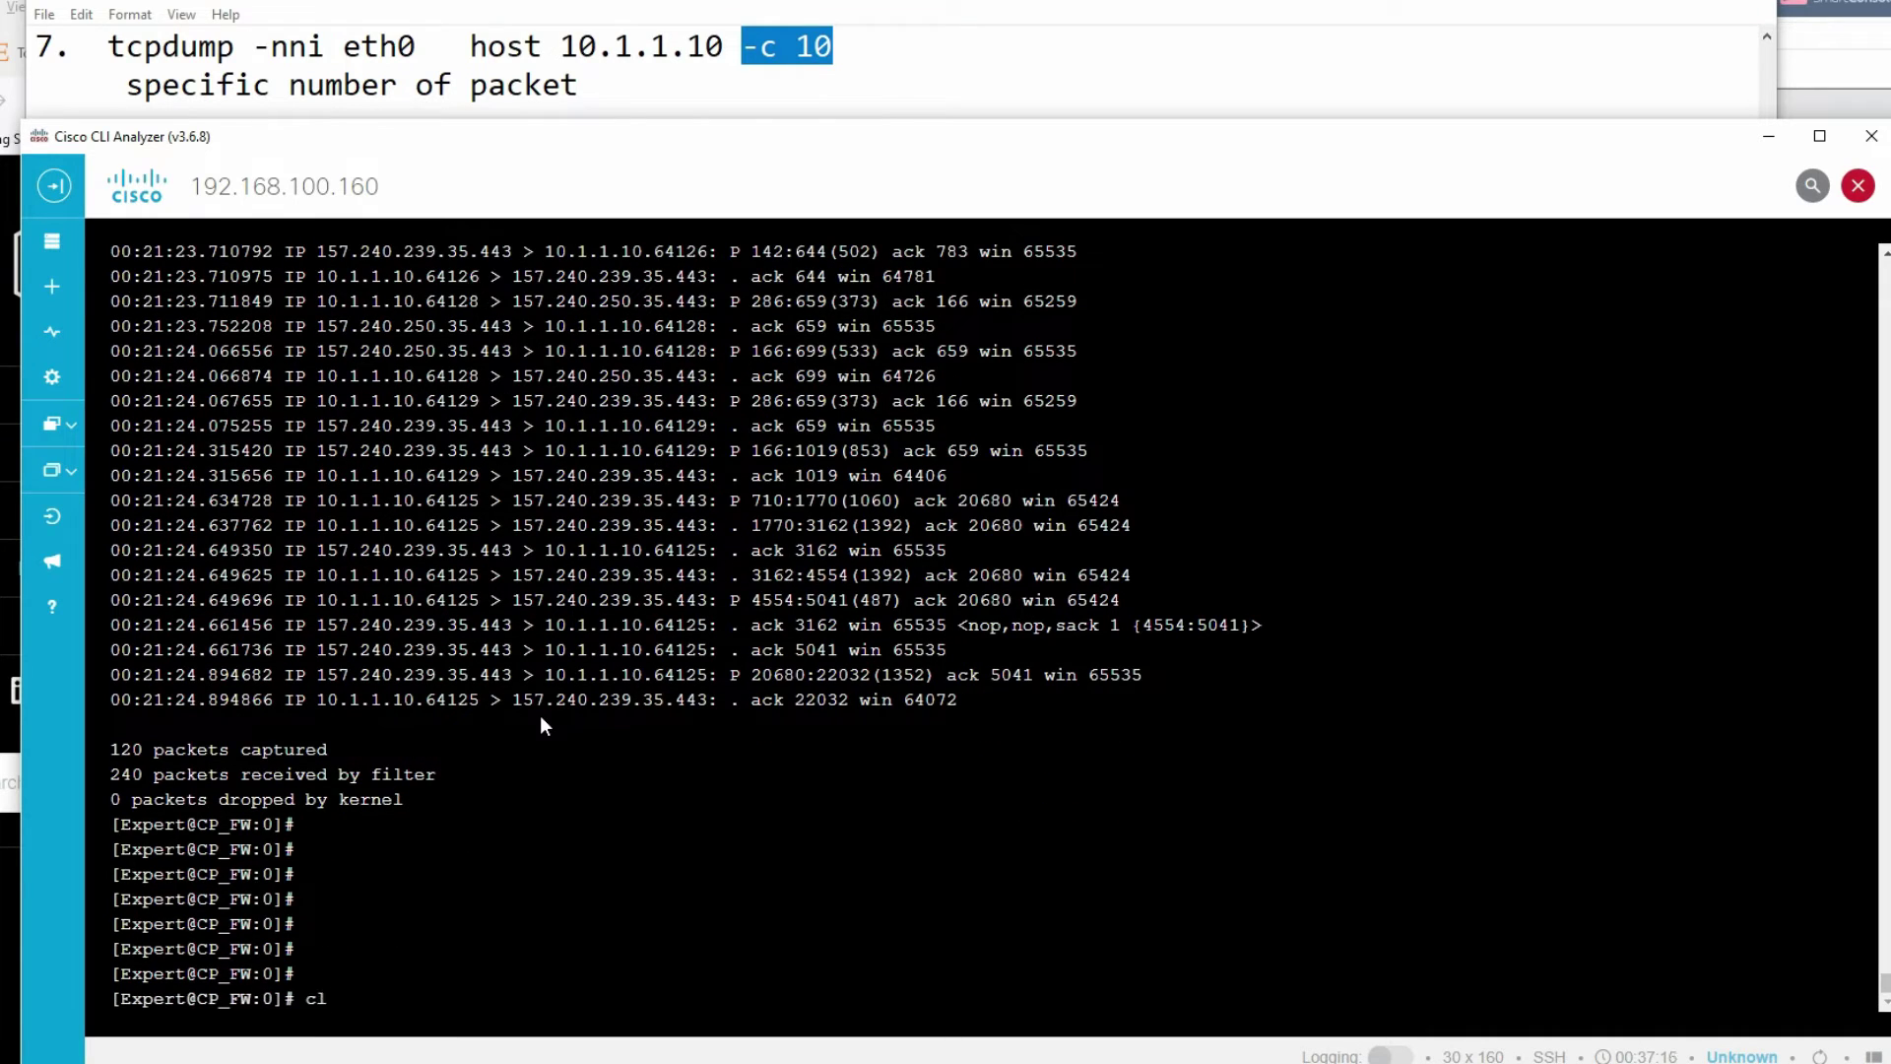
{"action": "key", "text": "Return"}
{"action": "key", "text": "Return"}
{"action": "key", "text": "Return"}
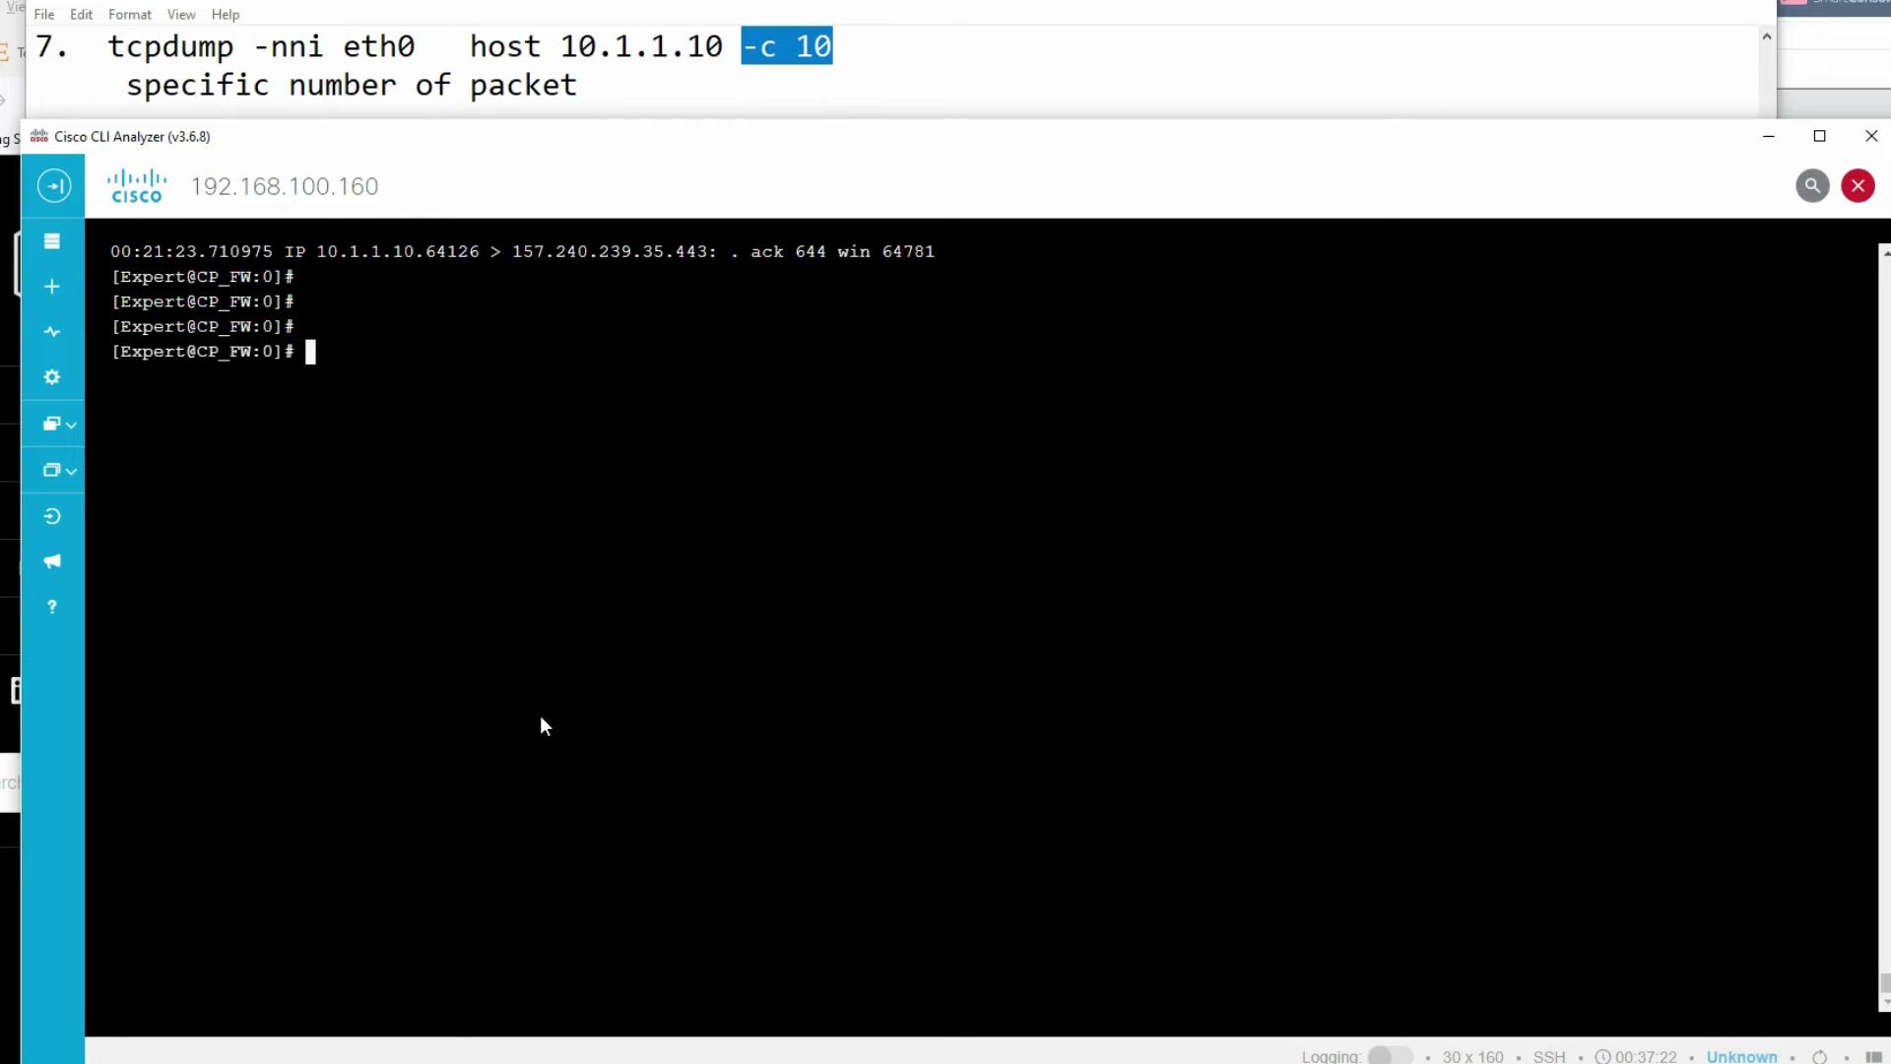
{"action": "key", "text": "Up"}
{"action": "key", "text": "Up"}
{"action": "type", "text": "-c 10"}
{"action": "key", "text": "Return"}
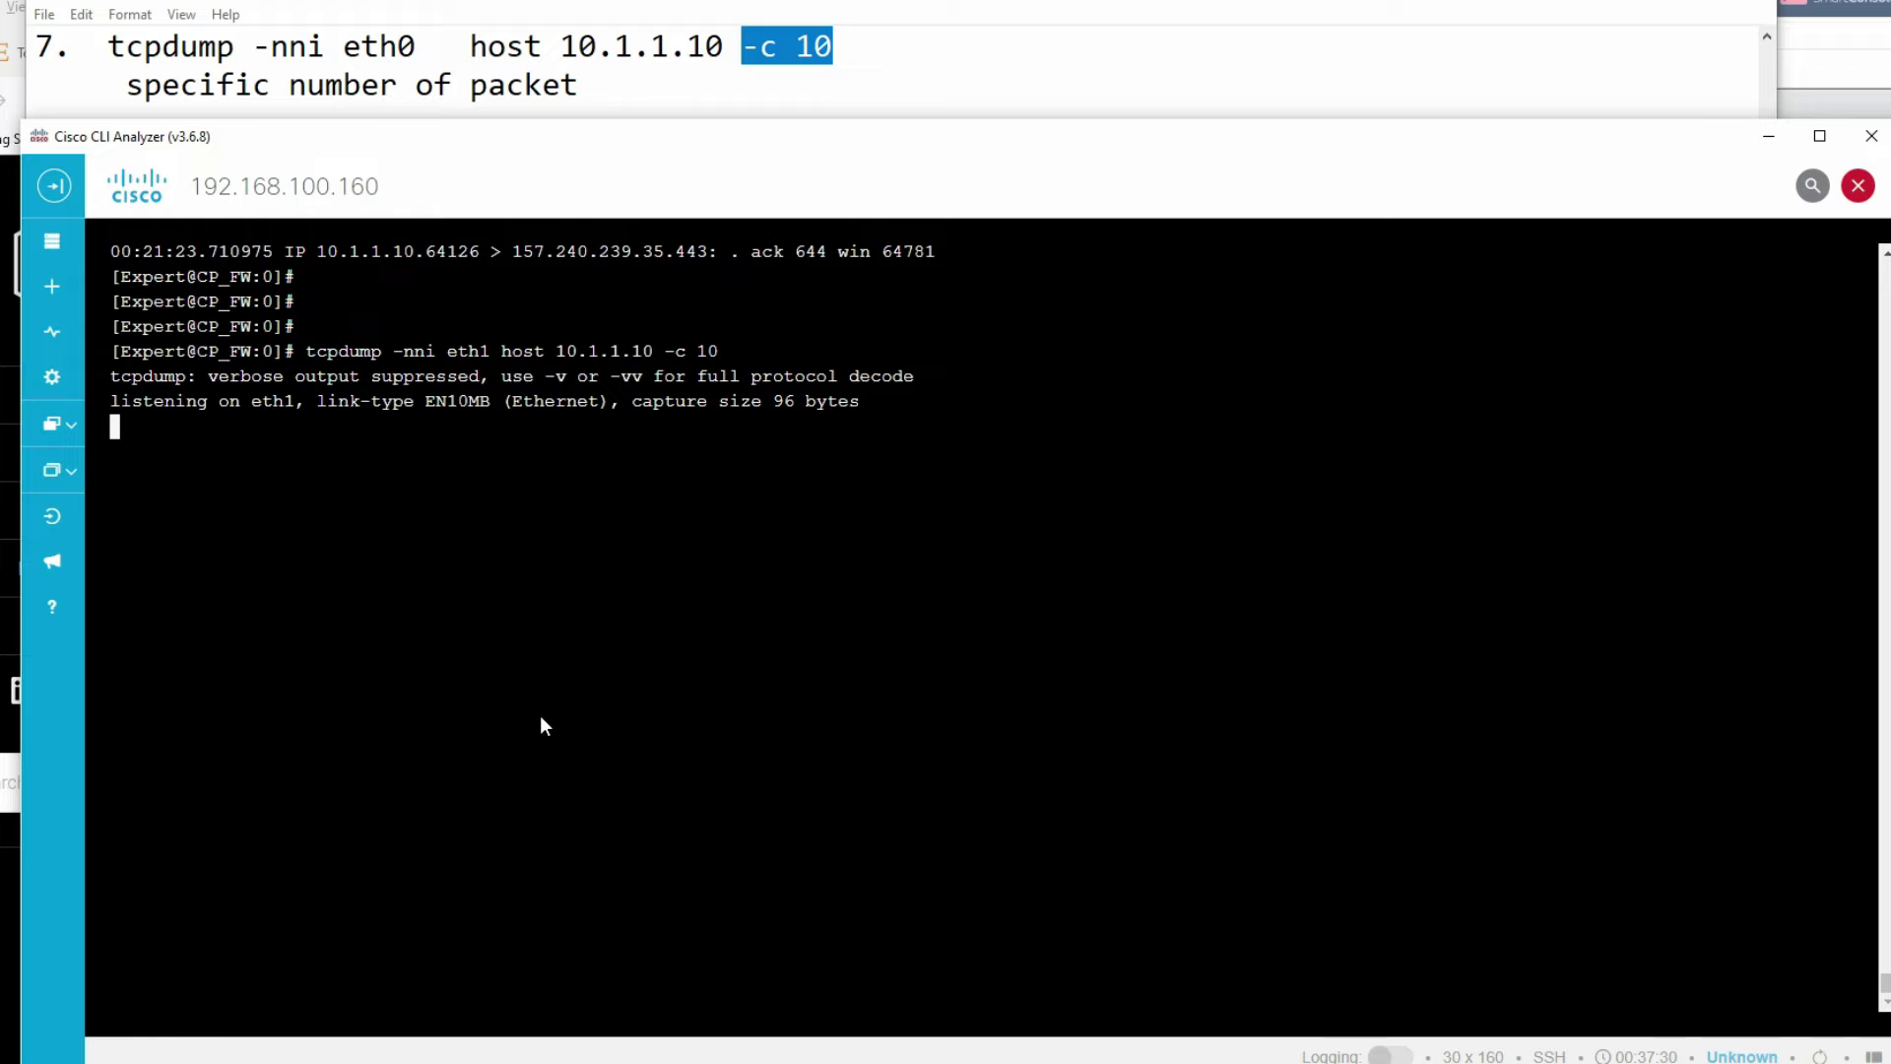
{"action": "key", "text": "alt+Tab"}
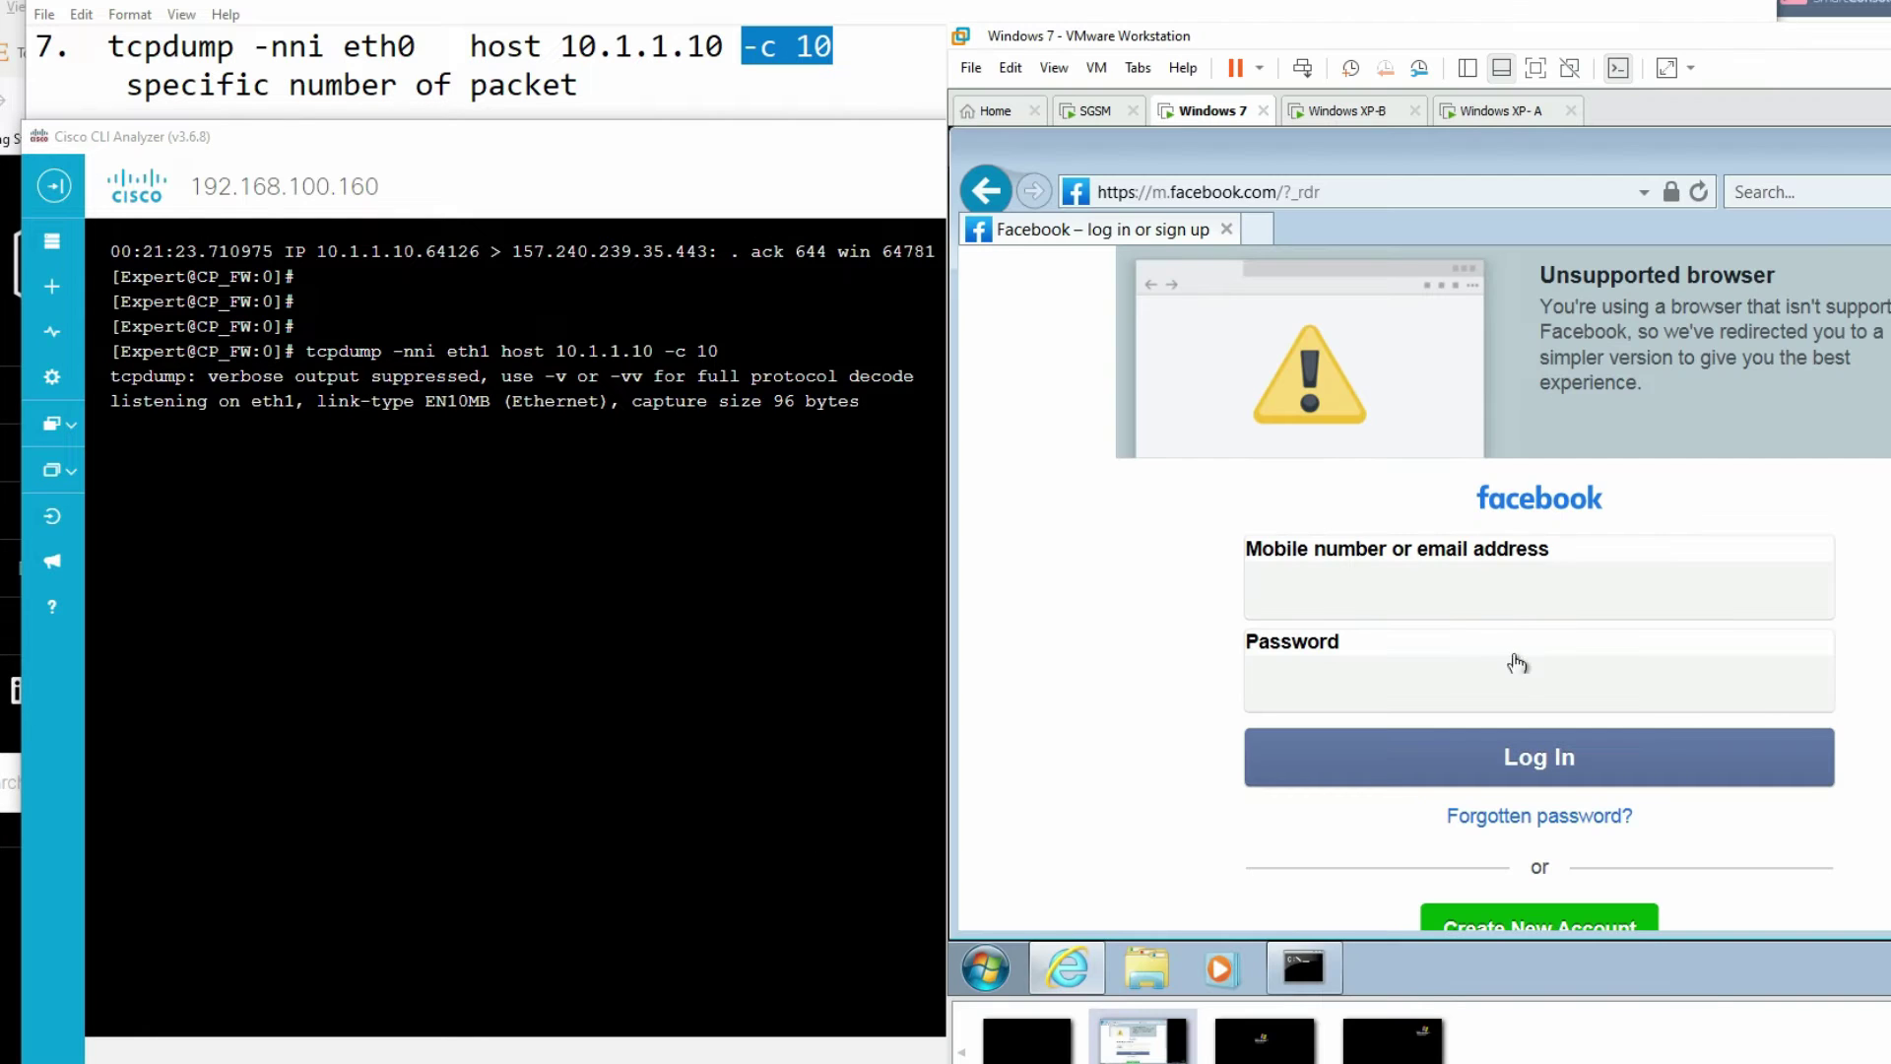
{"action": "left_click", "coordinate": [1236, 191]}
{"action": "key", "text": "Return"}
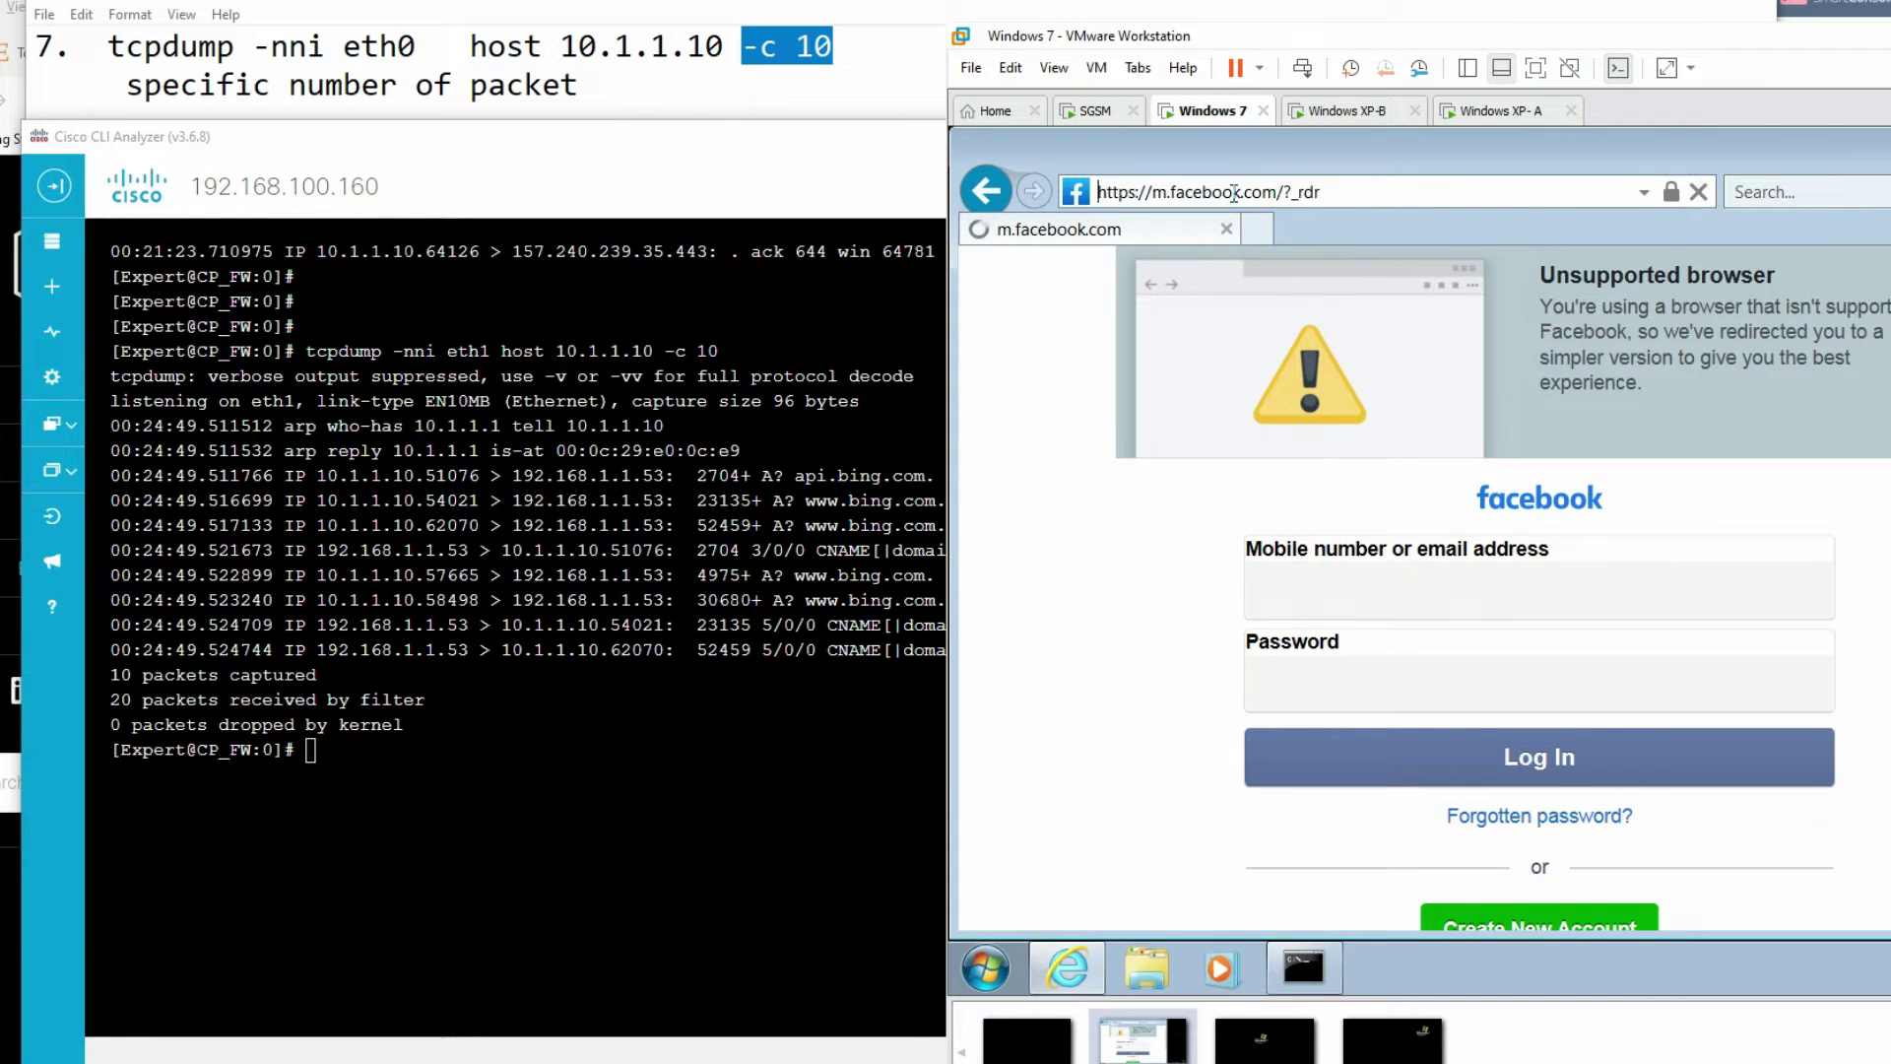
{"action": "left_click", "coordinate": [553, 689]}
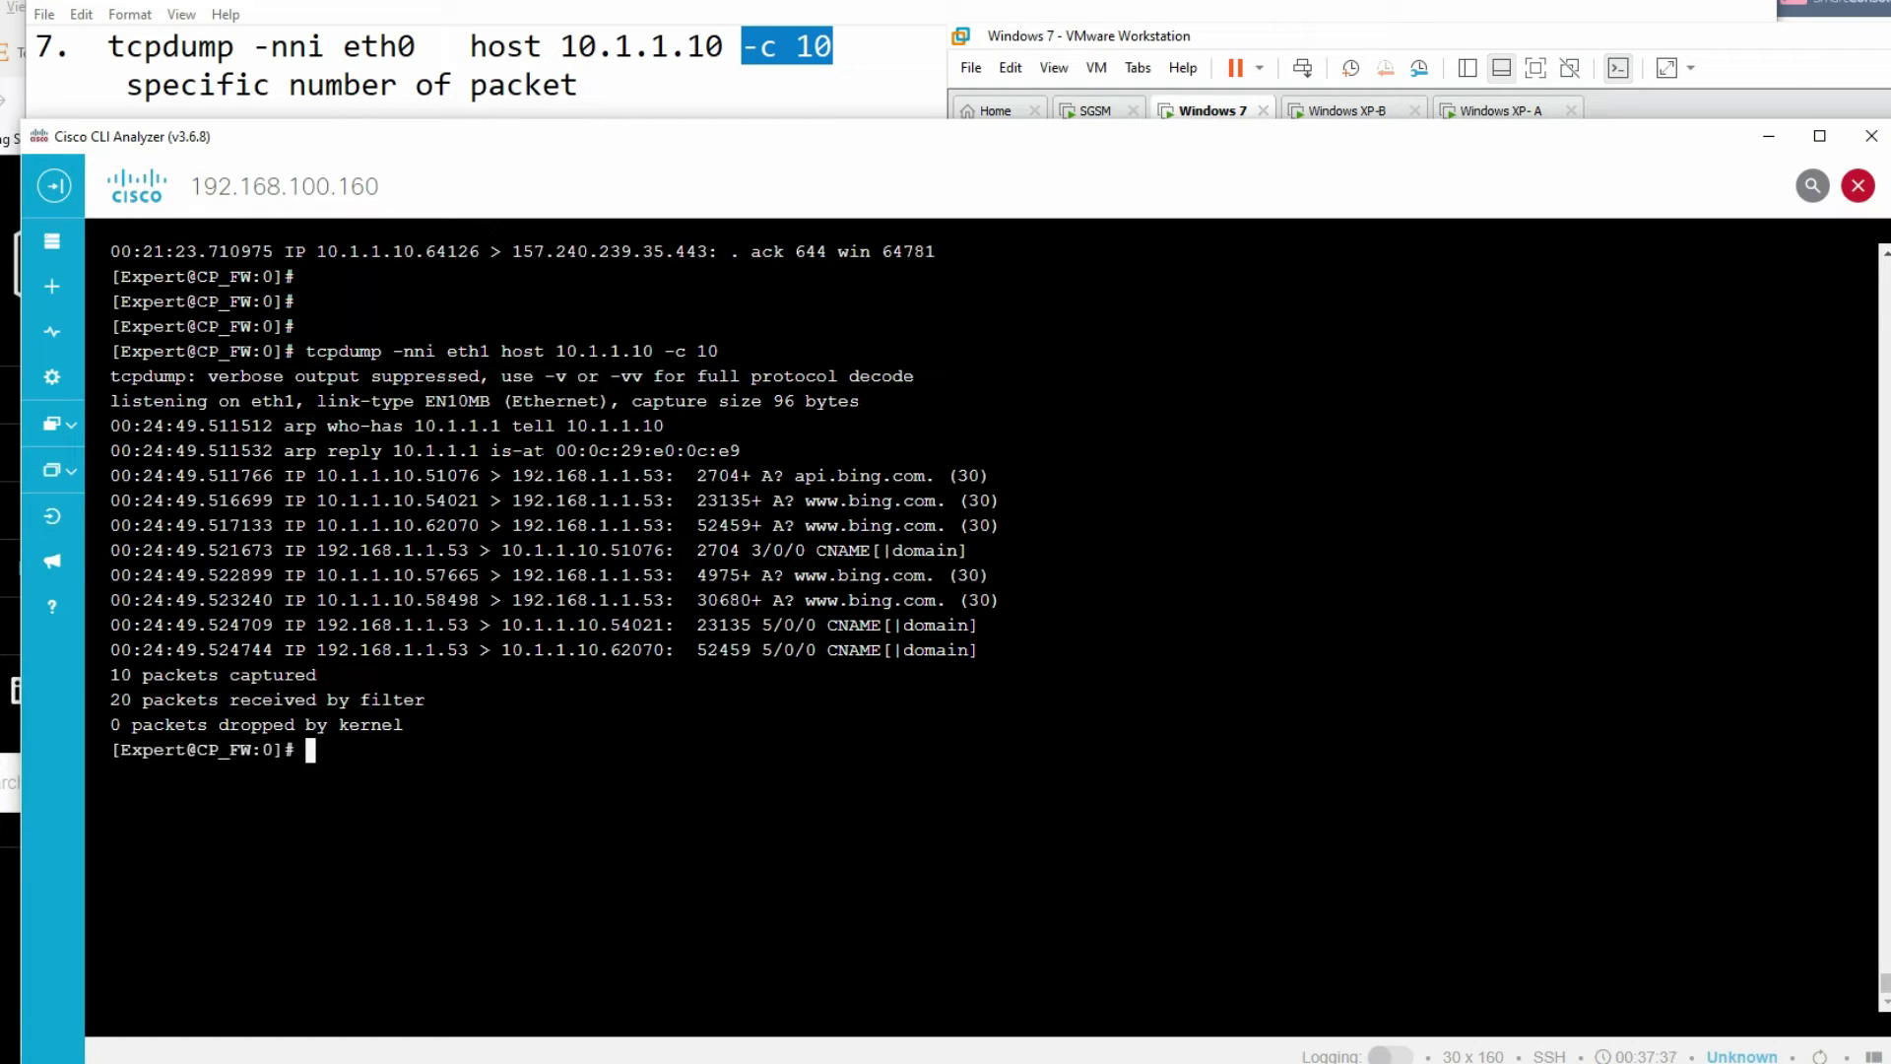
- Run tcpdump -nni eth1 host 10.1.1.10 and port 443
{"action": "double_click", "coordinate": [116, 675]}
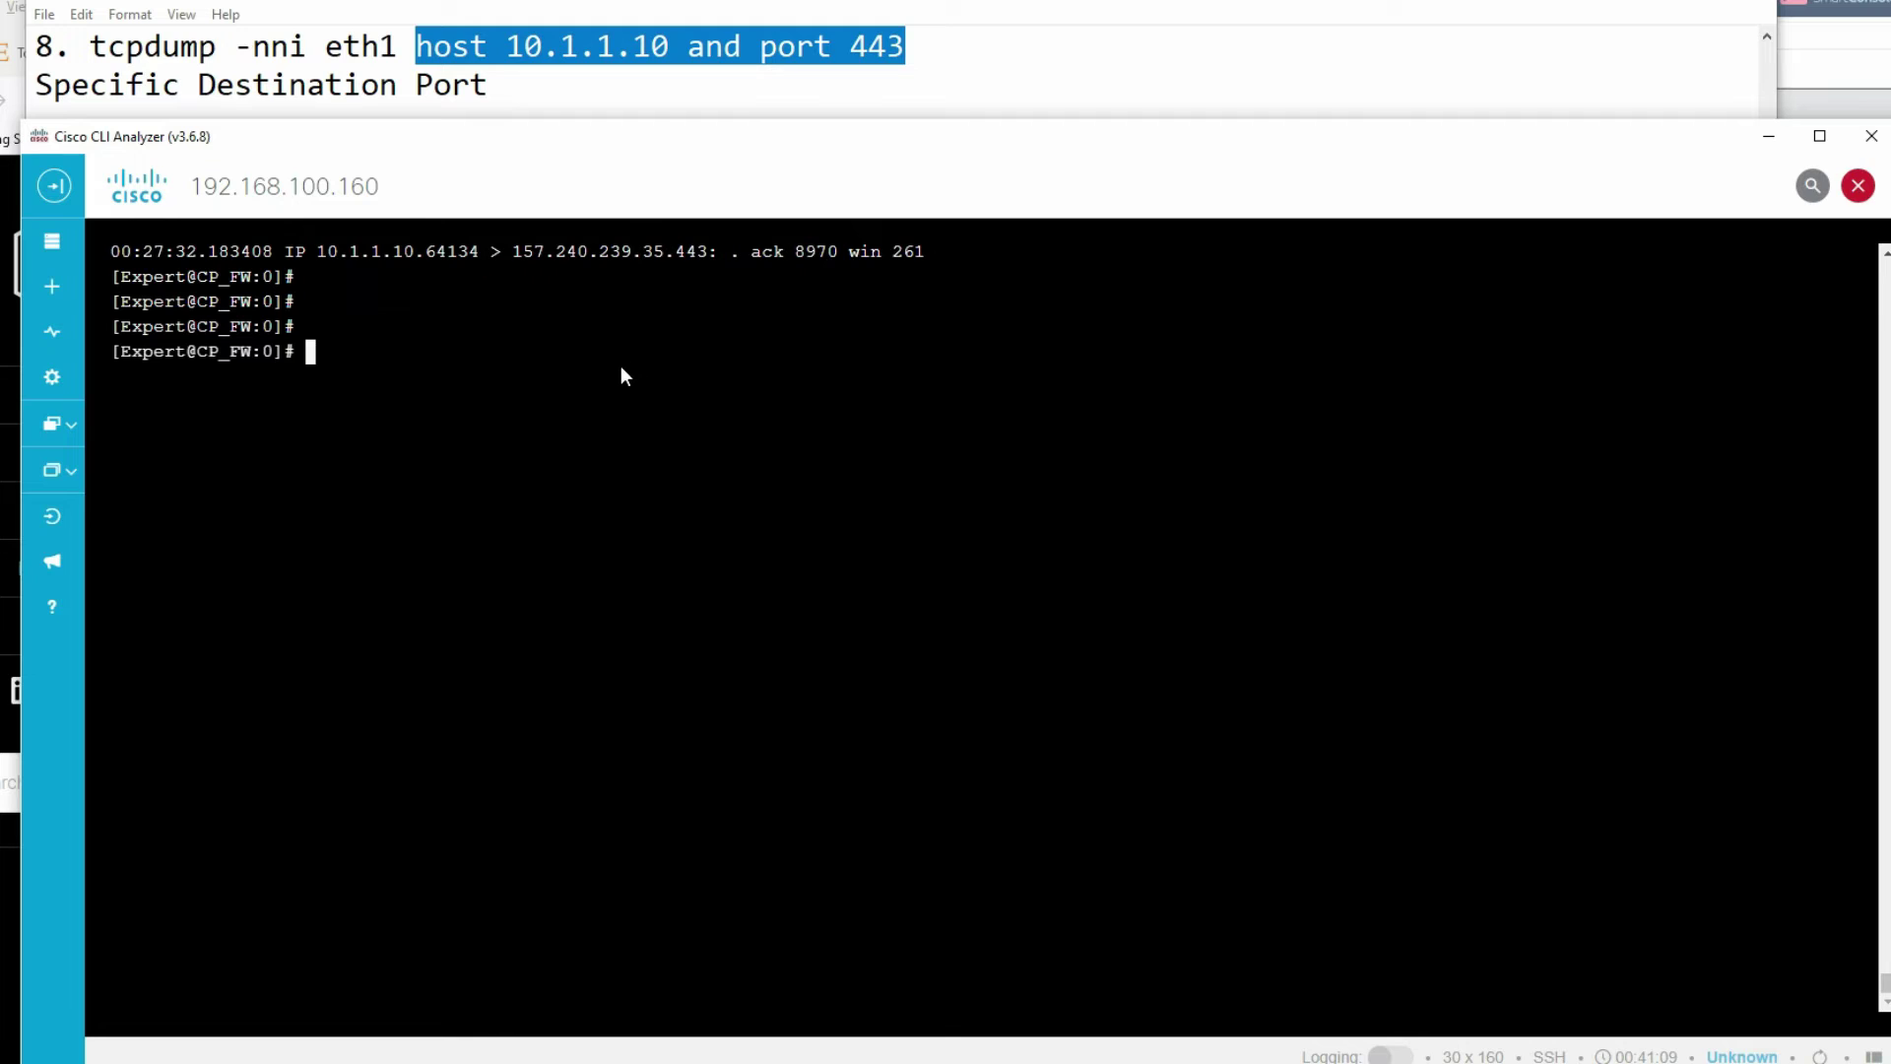
{"action": "type", "text": "tcpdu"}
{"action": "key", "text": "Up"}
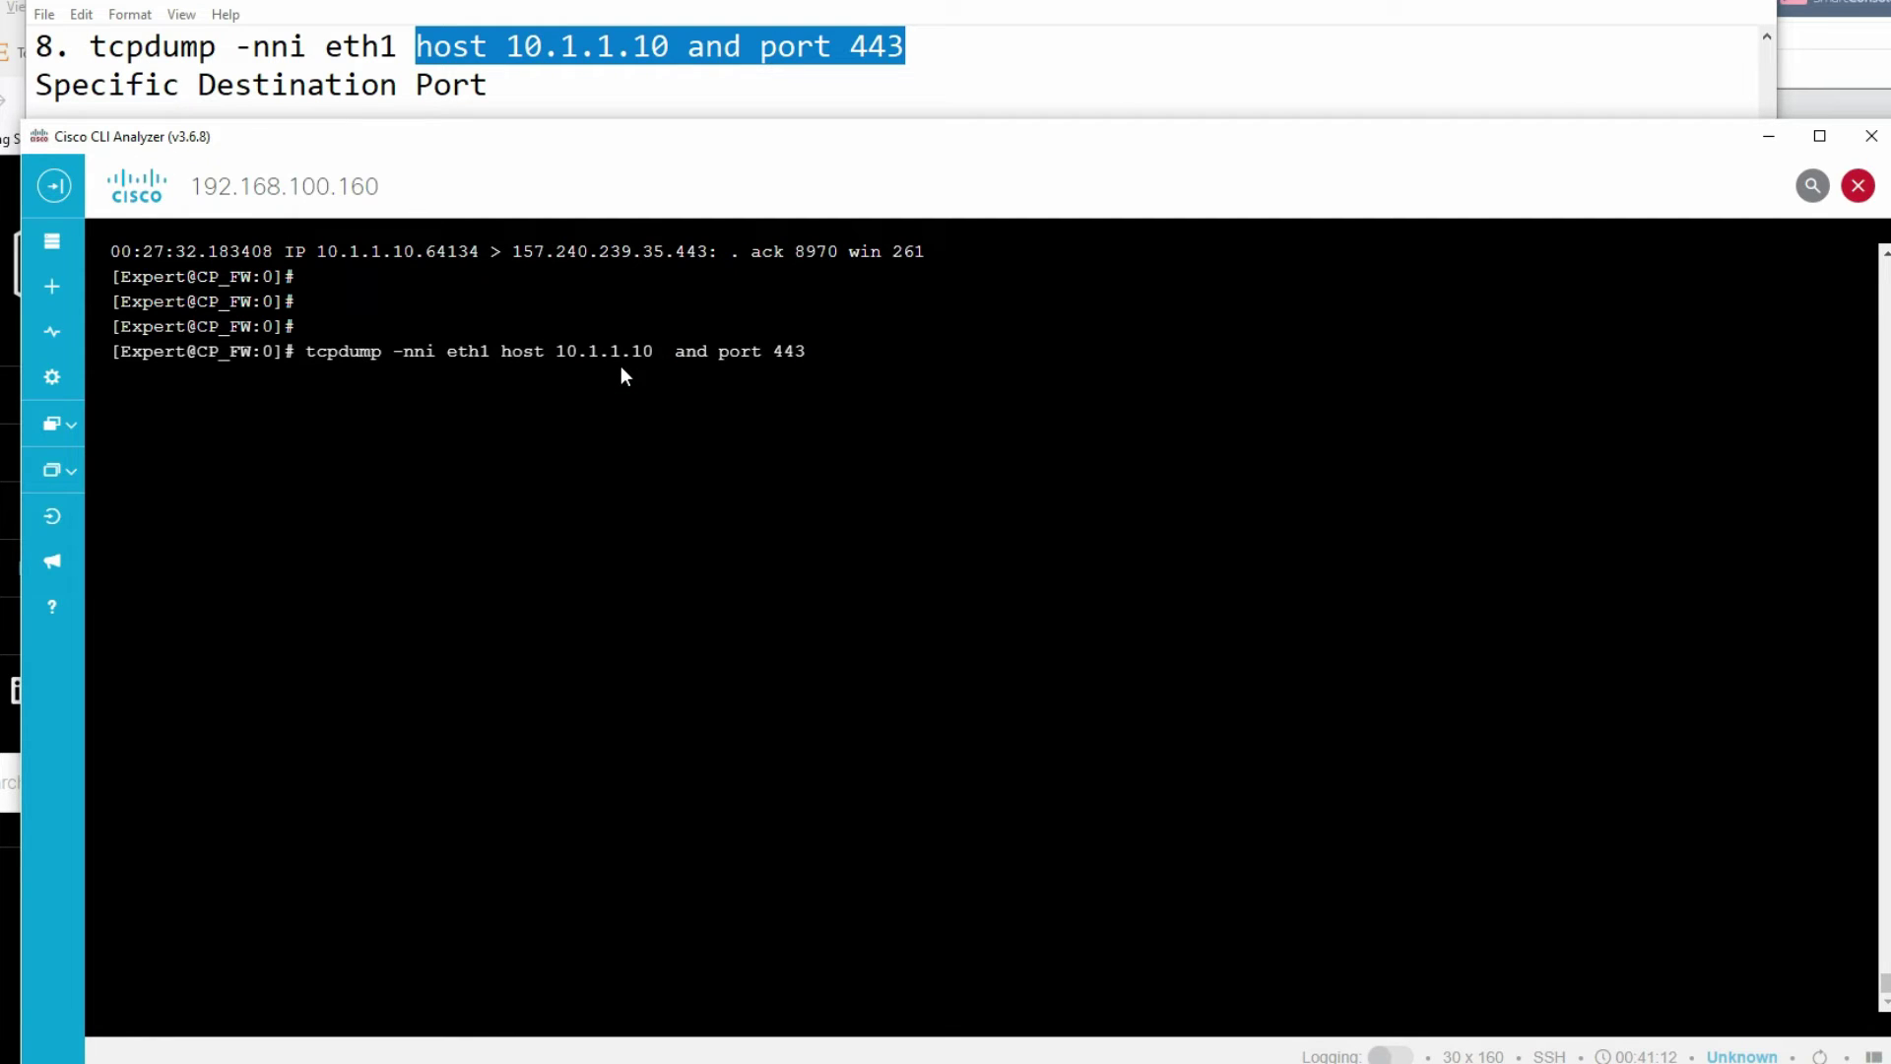
{"action": "key", "text": "BackSpace"}
{"action": "key", "text": "BackSpace"}
{"action": "key", "text": "BackSpace"}
{"action": "key", "text": "BackSpace"}
{"action": "key", "text": "BackSpace"}
{"action": "key", "text": "BackSpace"}
{"action": "key", "text": "BackSpace"}
{"action": "key", "text": "BackSpace"}
{"action": "key", "text": "BackSpace"}
{"action": "key", "text": "BackSpace"}
{"action": "key", "text": "BackSpace"}
{"action": "key", "text": "BackSpace"}
{"action": "type", "text": "and port 443"}
{"action": "key", "text": "Return"}
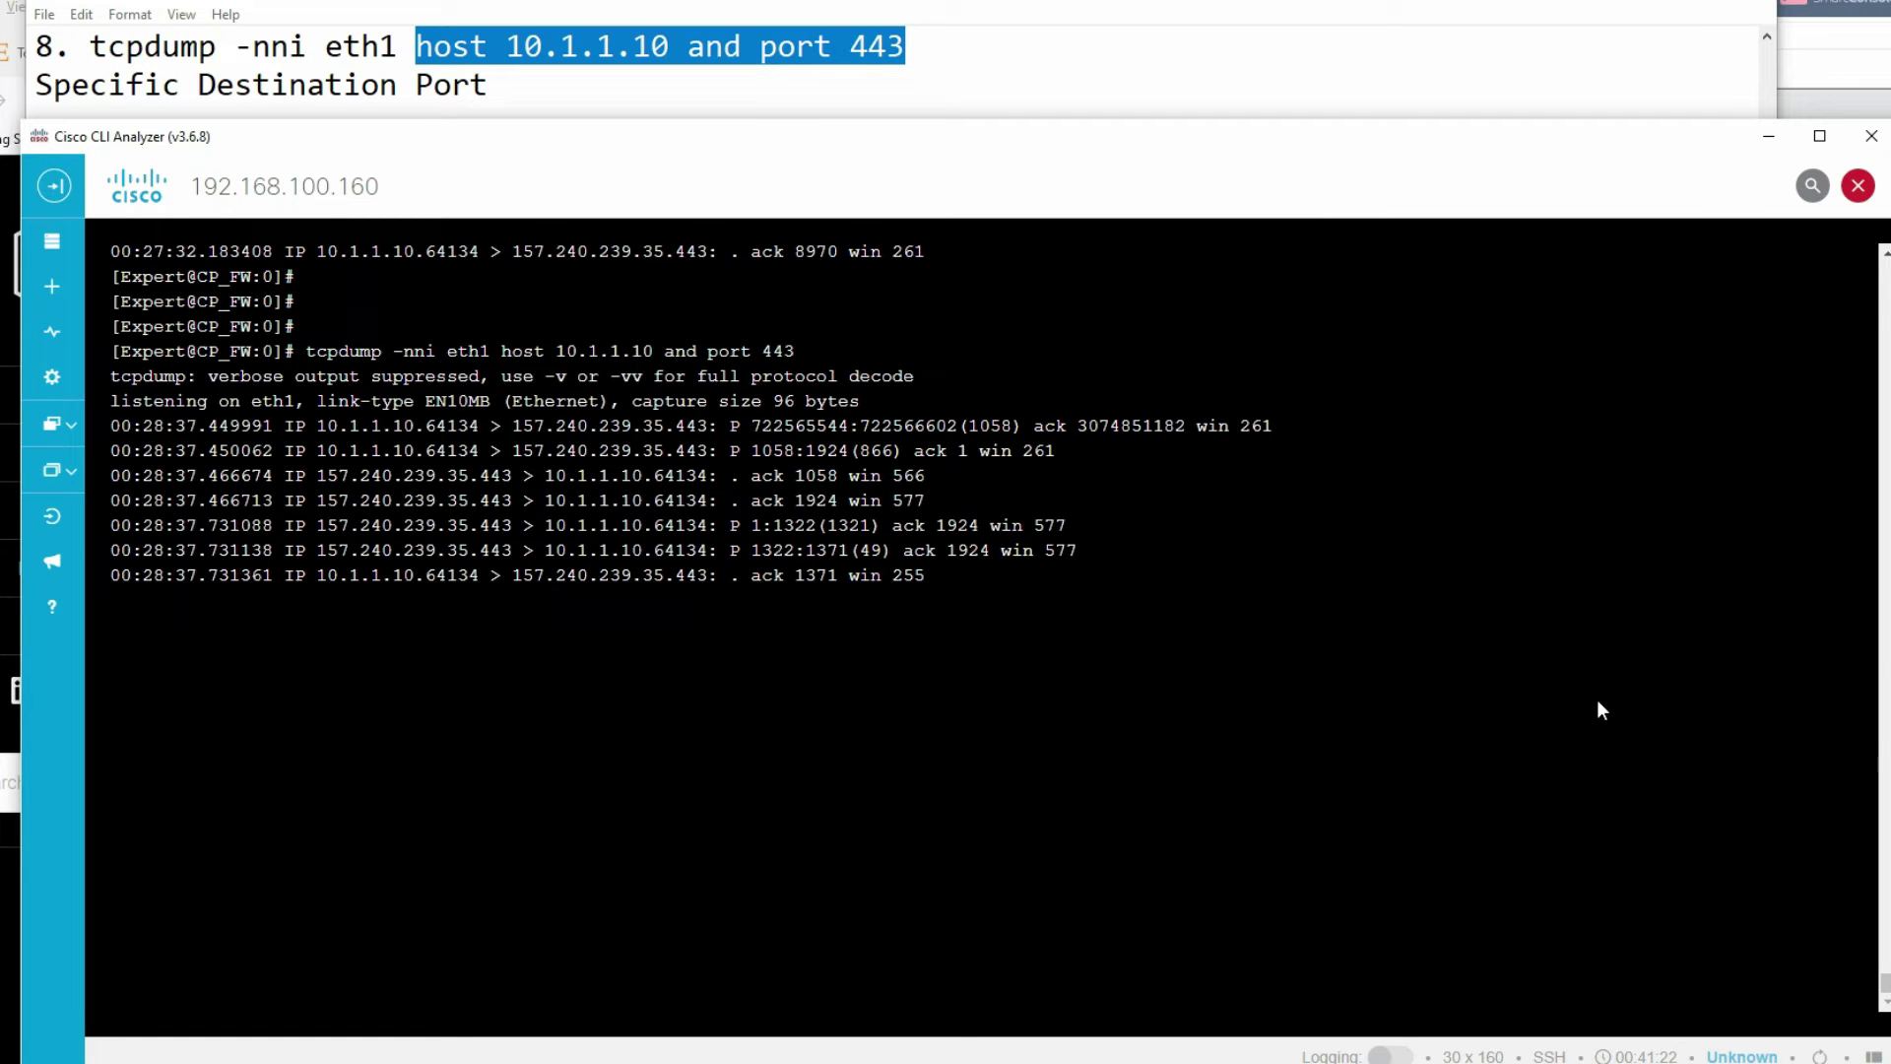
- Reload Facebook in the VM, stop the capture, and mark port 443 in the packet lines
{"action": "key", "text": "alt+Tab"}
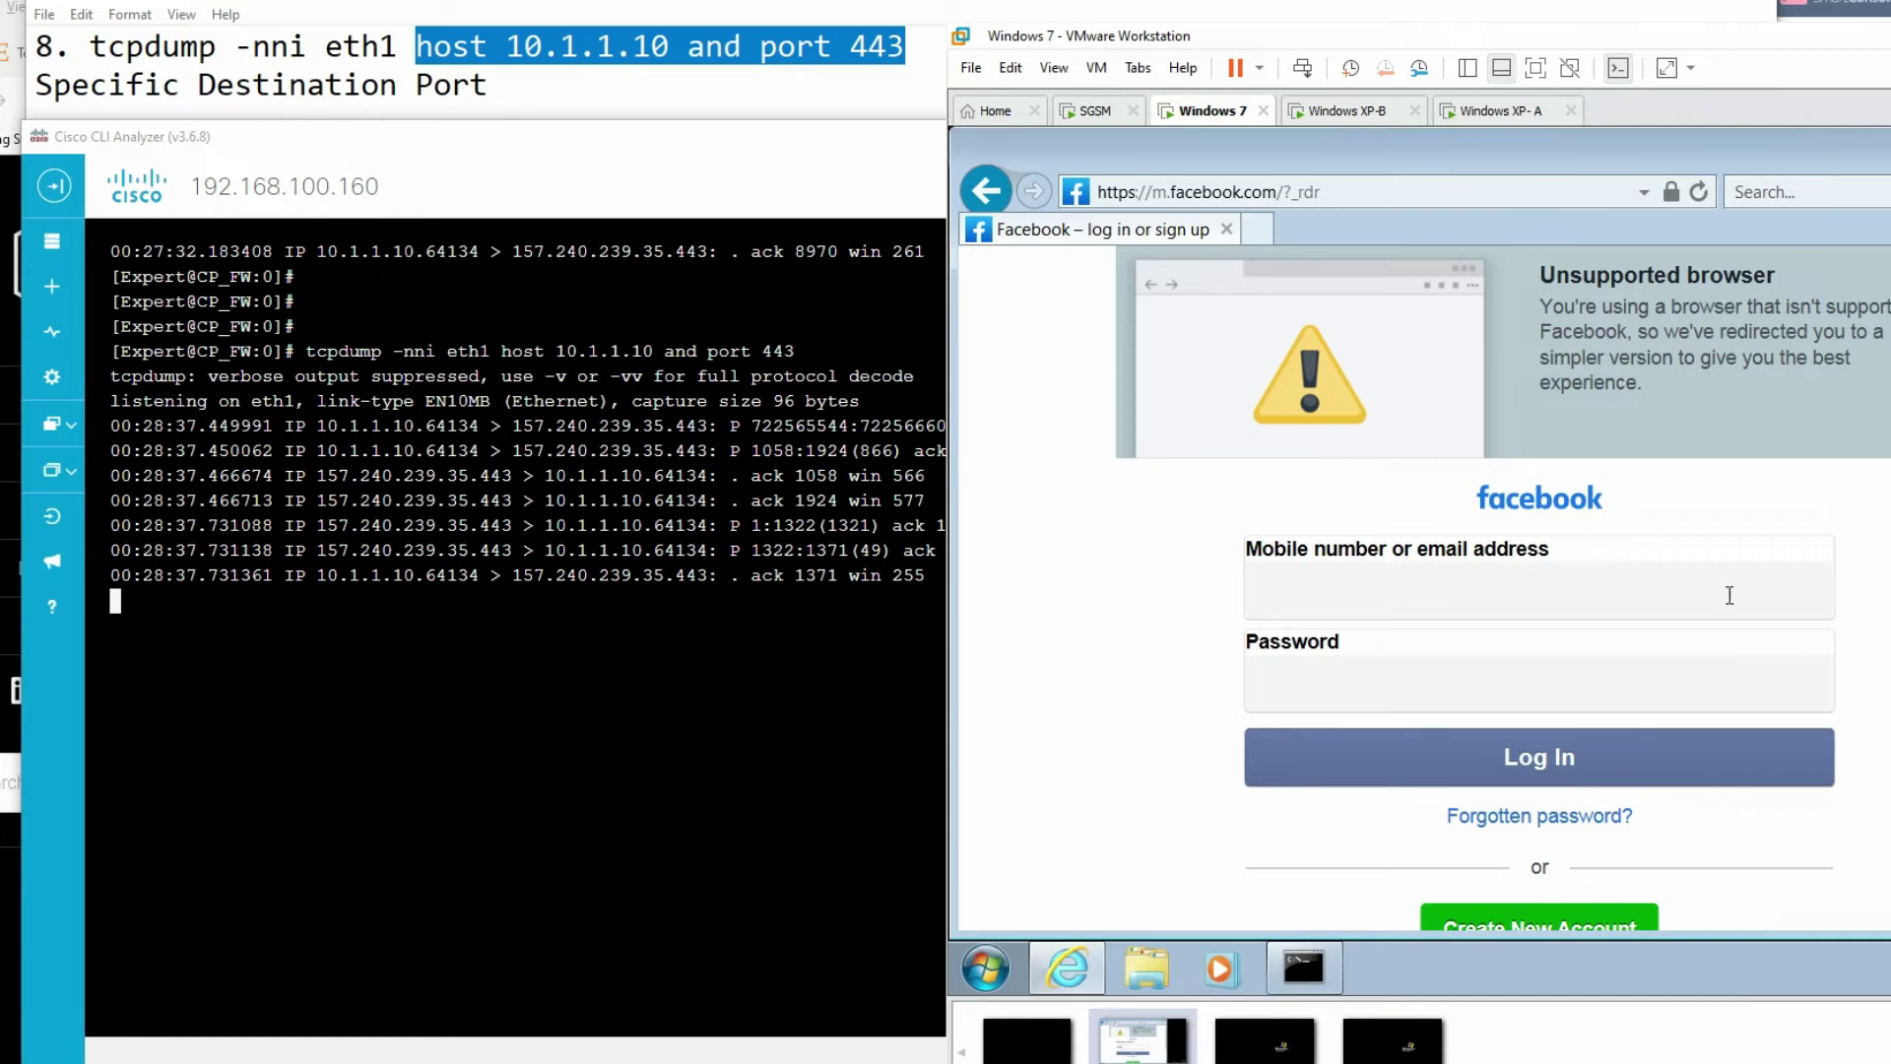
{"action": "left_click", "coordinate": [1322, 190]}
{"action": "key", "text": "Return"}
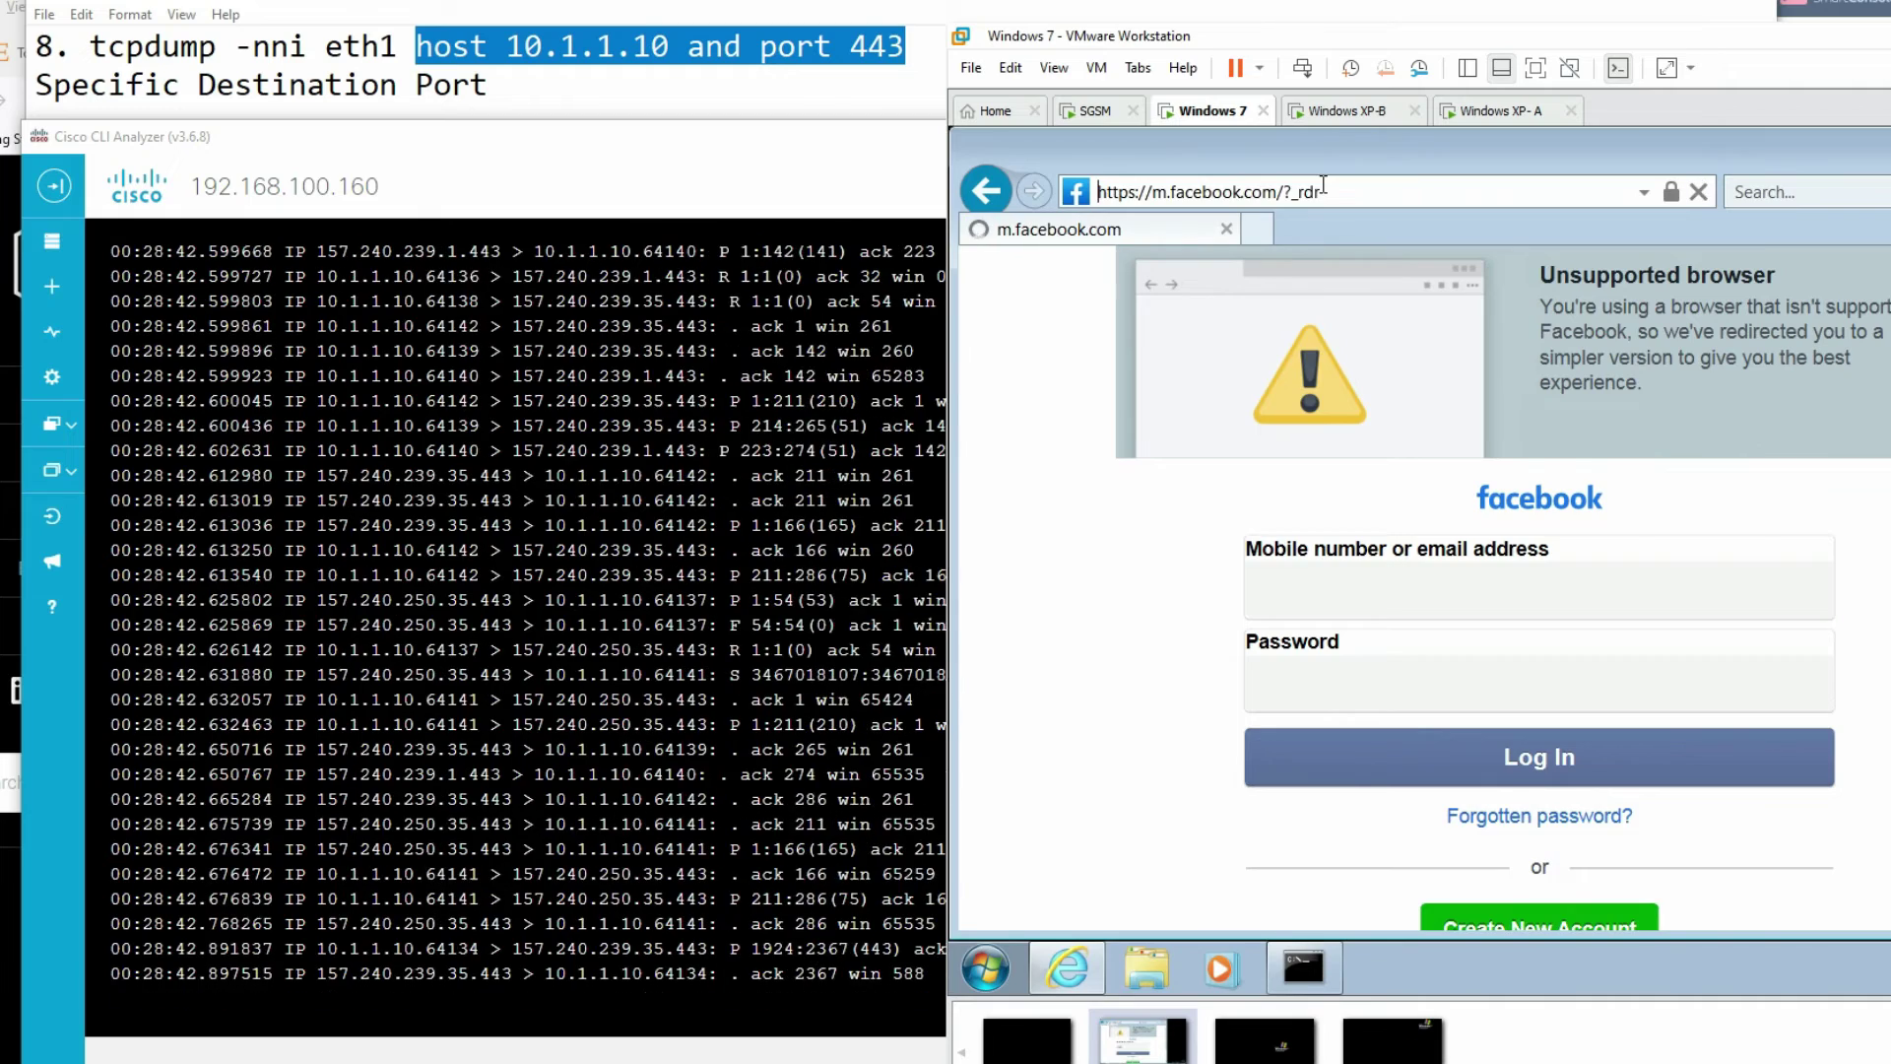
{"action": "left_click_drag", "start_coordinate": [954, 622], "coordinate": [1886, 623]}
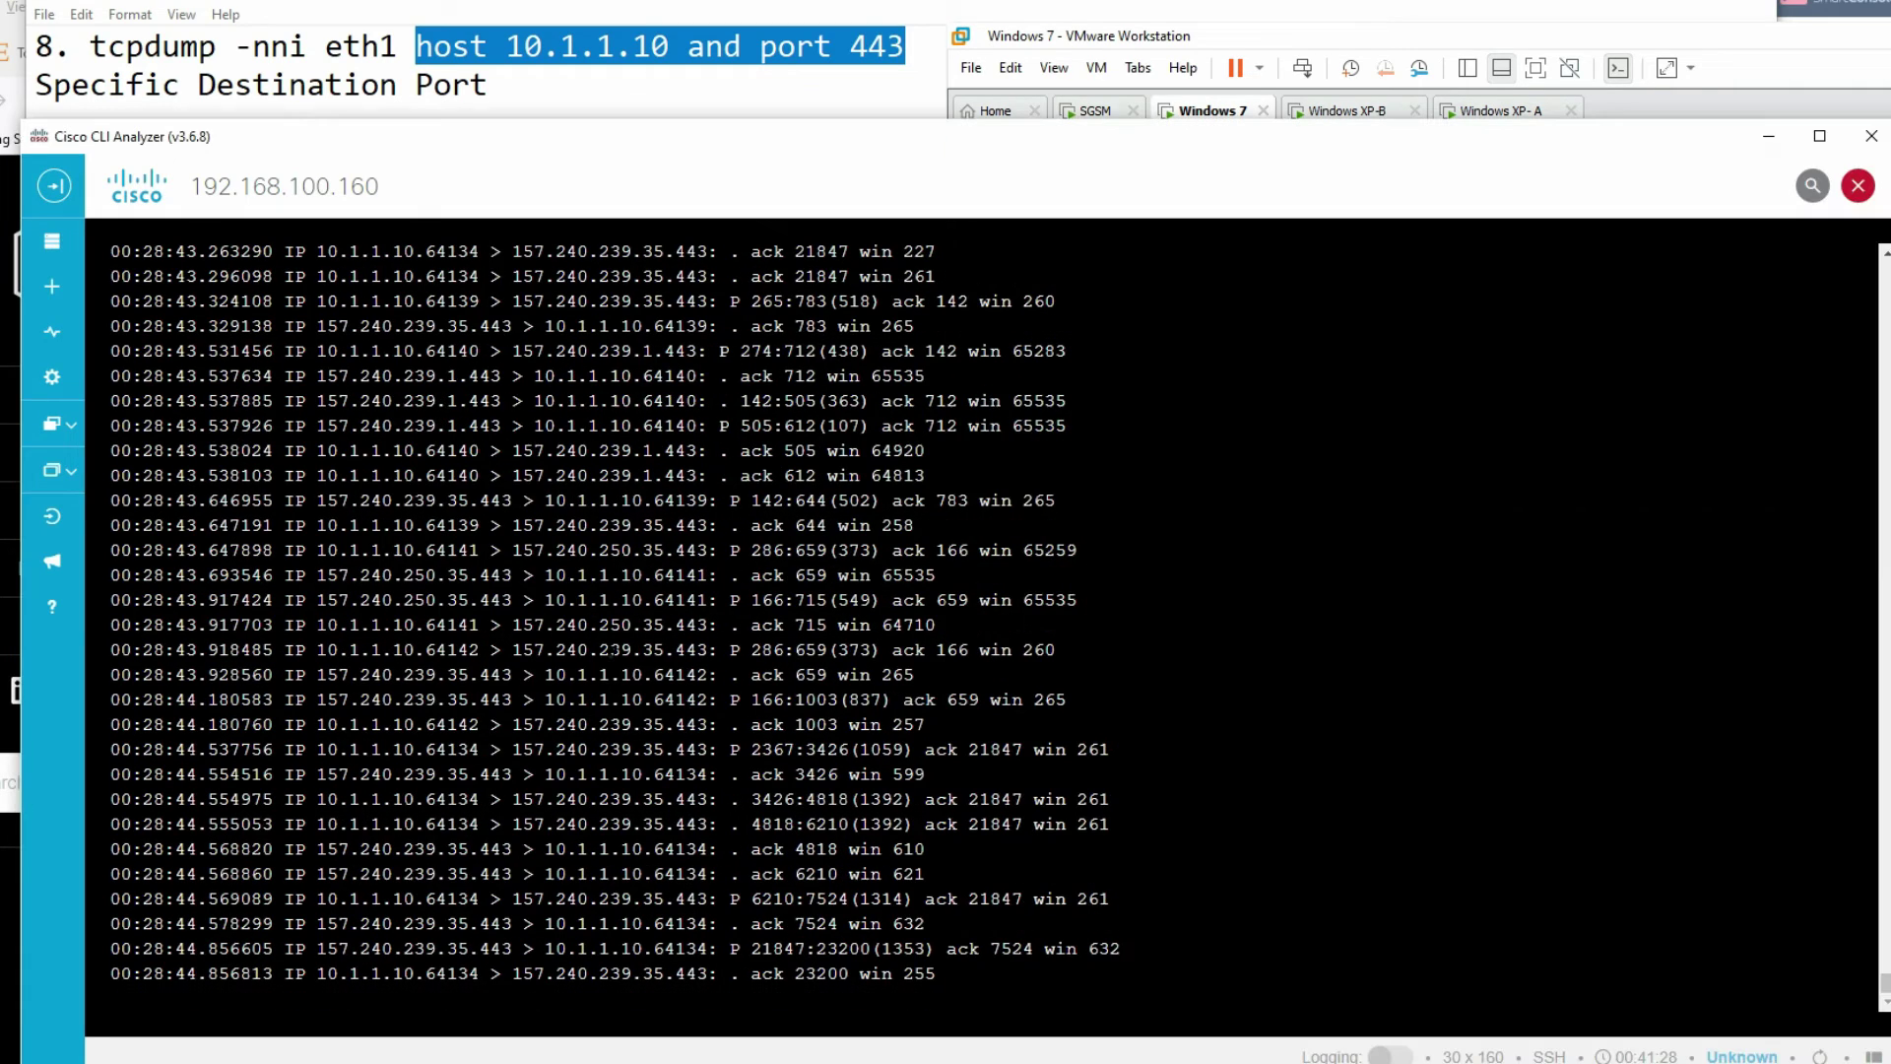
{"action": "key", "text": "ctrl+c"}
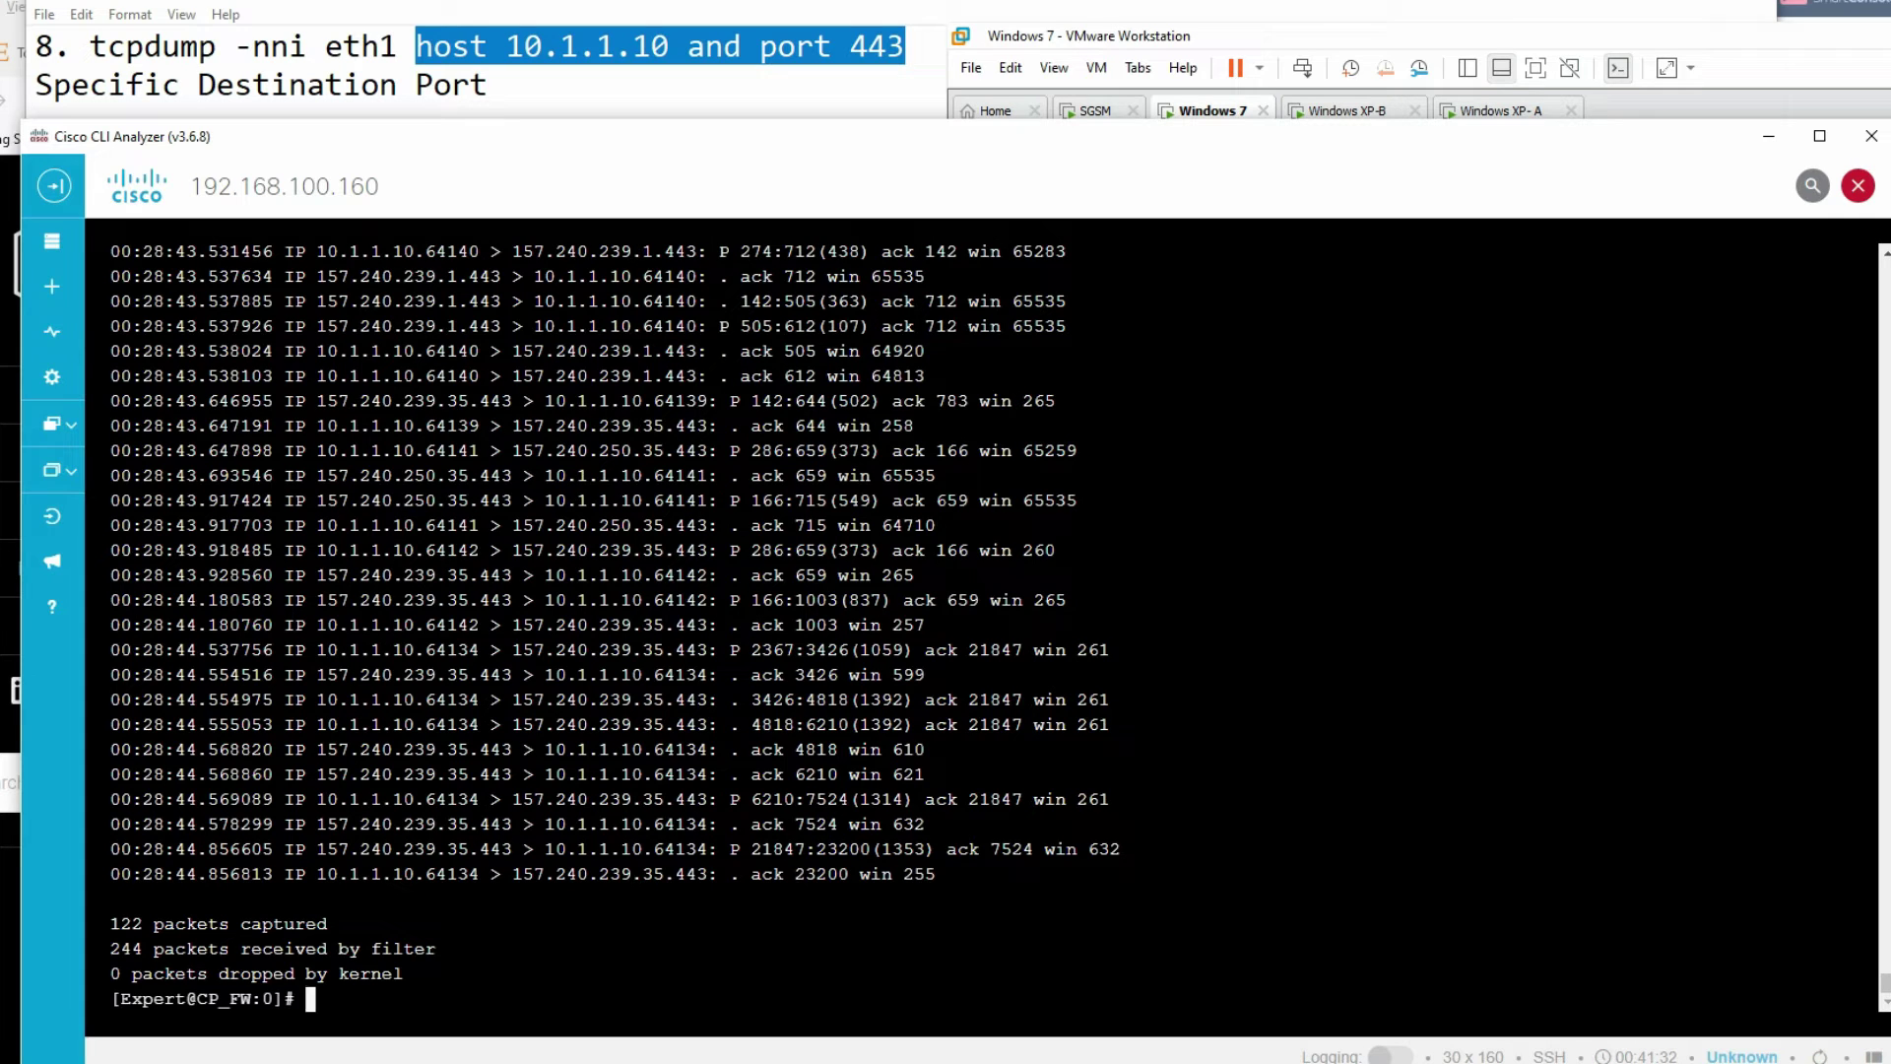
{"action": "left_click_drag", "start_coordinate": [686, 525], "coordinate": [708, 525]}
{"action": "left_click_drag", "start_coordinate": [532, 475], "coordinate": [470, 475]}
- Start a continuous ping to 8.8.8.8 in the VM and rerun the host and port 443 capture
{"action": "key", "text": "alt+Tab"}
{"action": "left_click", "coordinate": [1298, 970]}
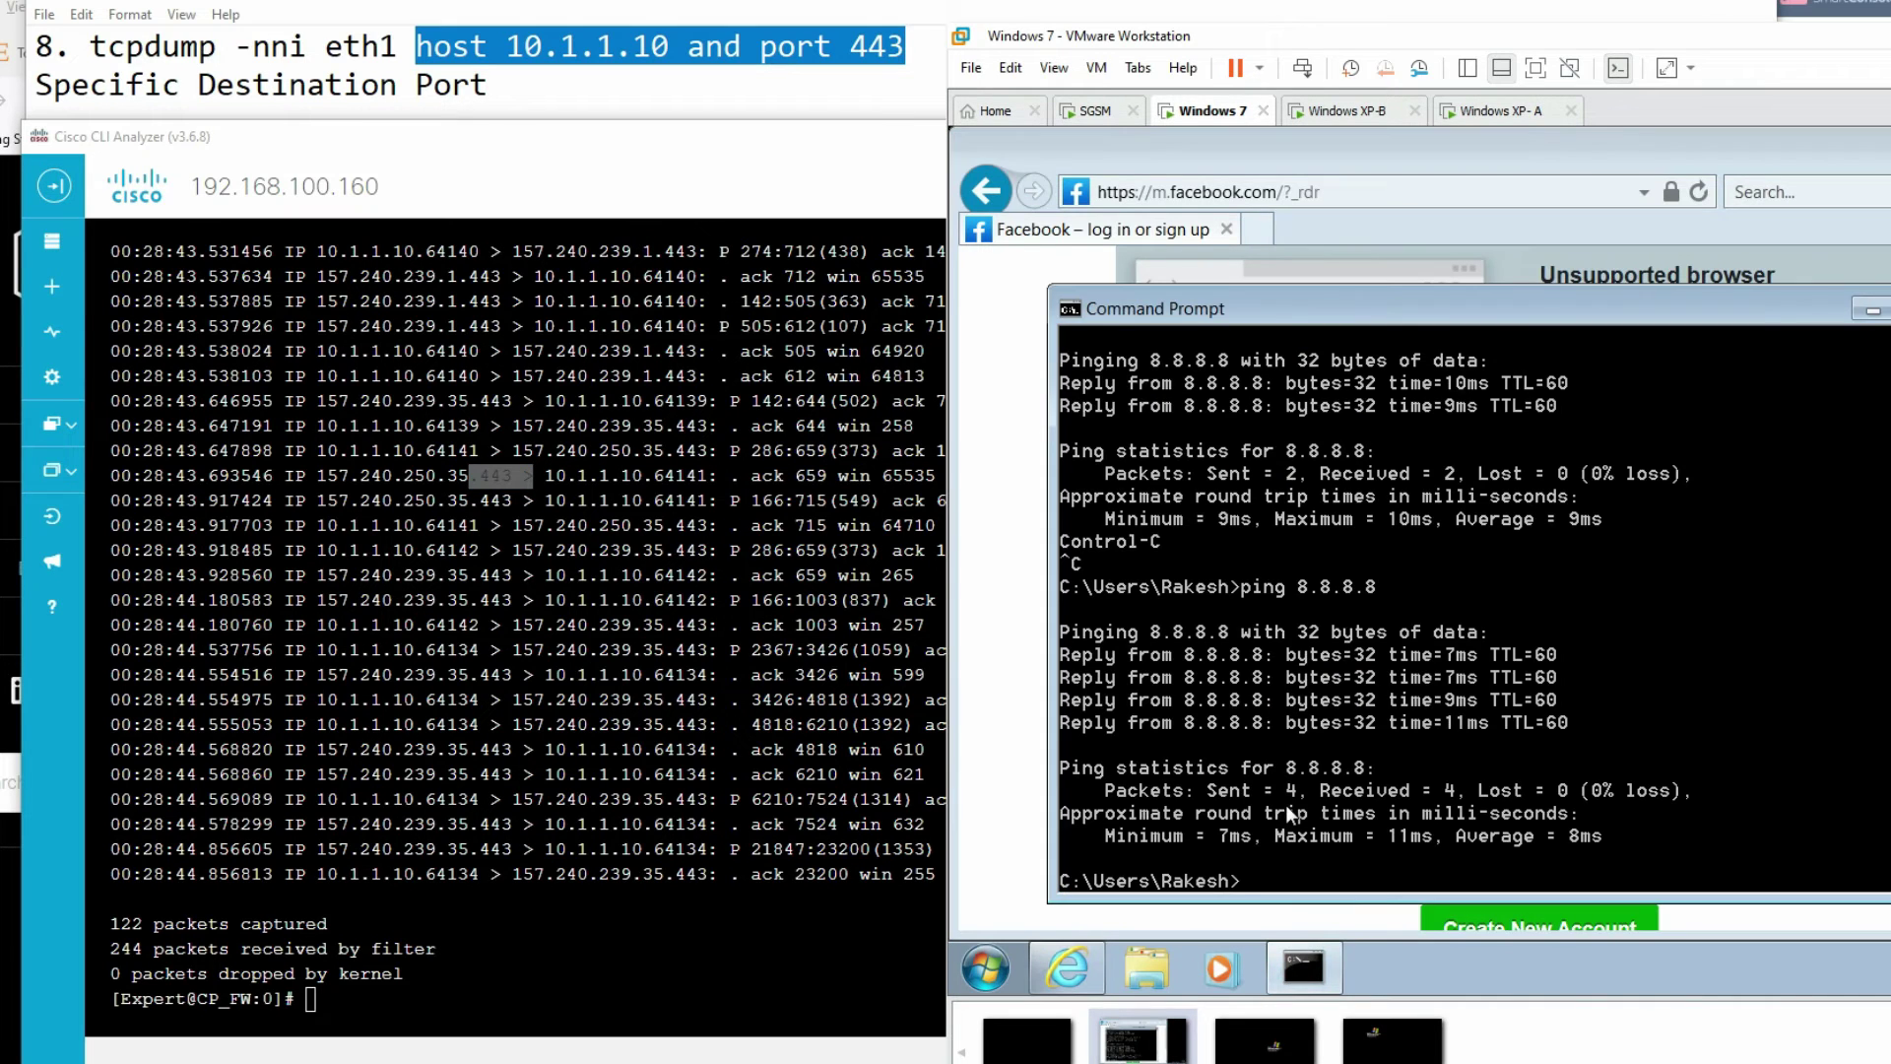
{"action": "key", "text": "Up"}
{"action": "key", "text": "Return"}
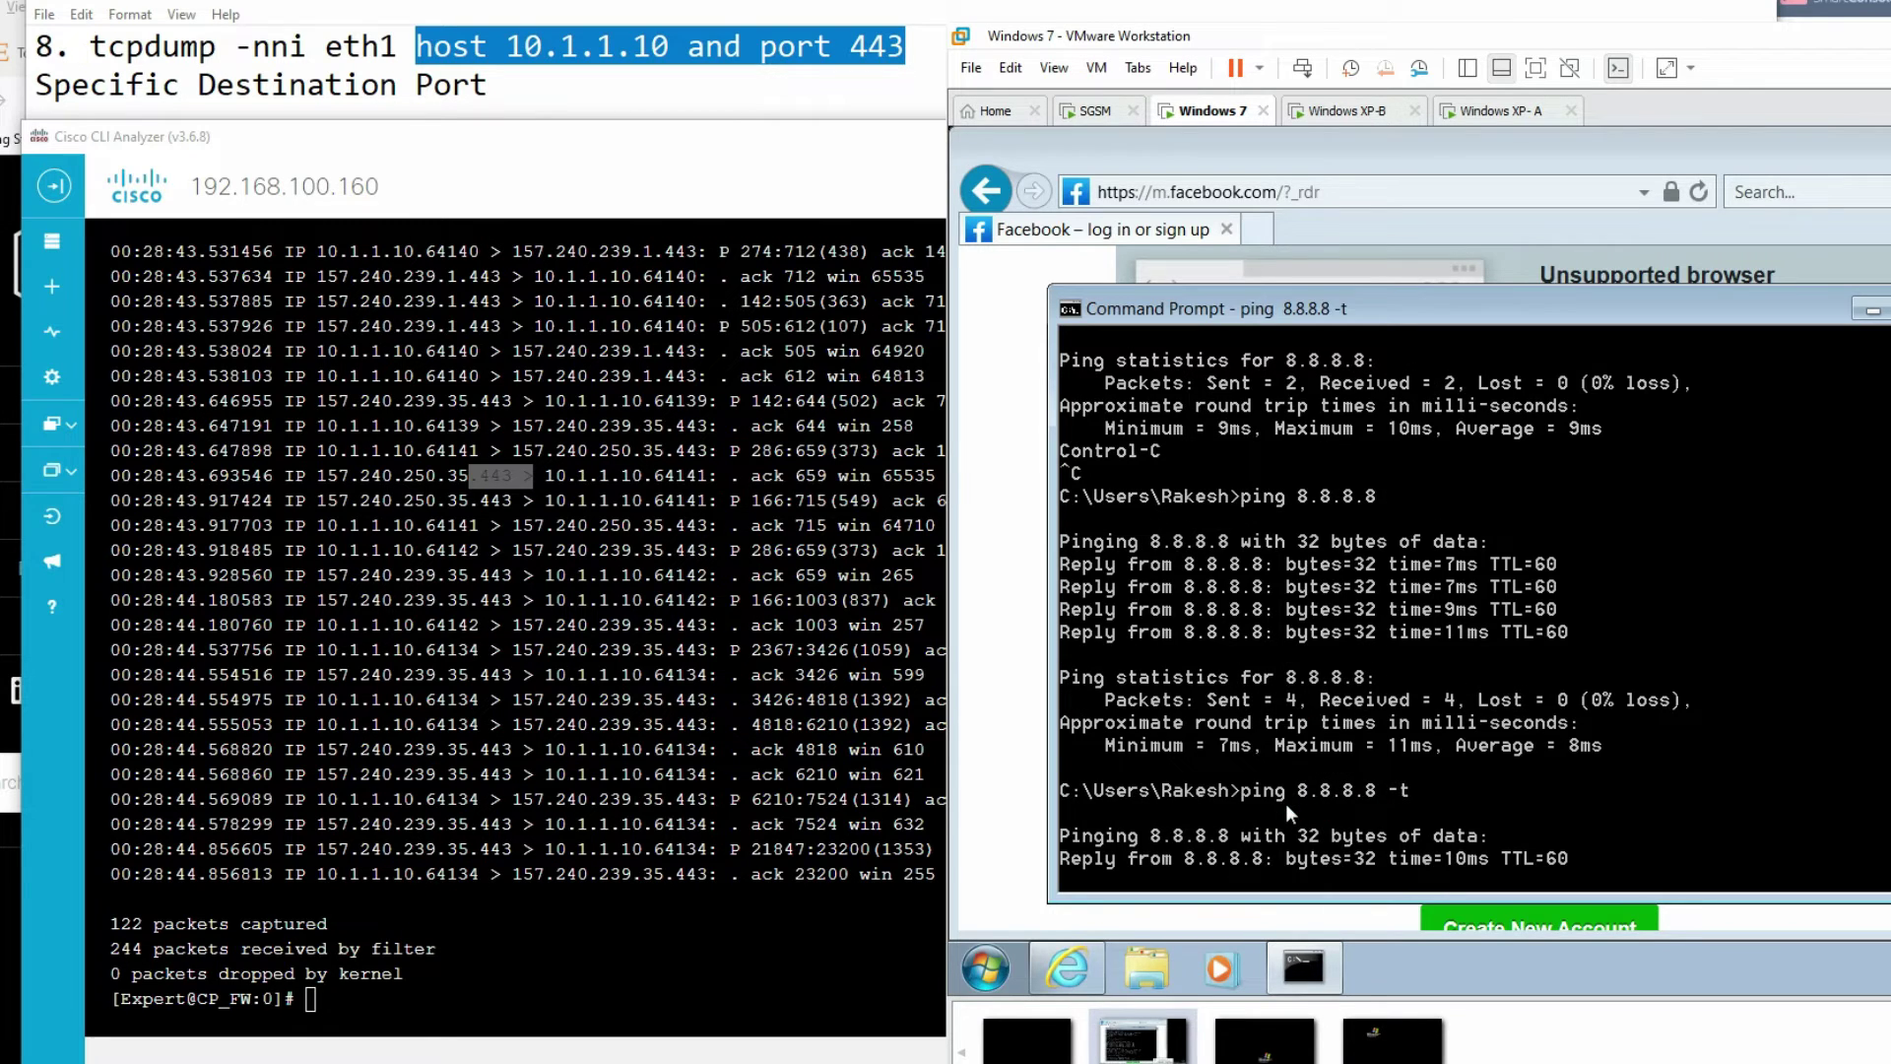
{"action": "left_click", "coordinate": [697, 928]}
{"action": "key", "text": "Up"}
{"action": "key", "text": "Return"}
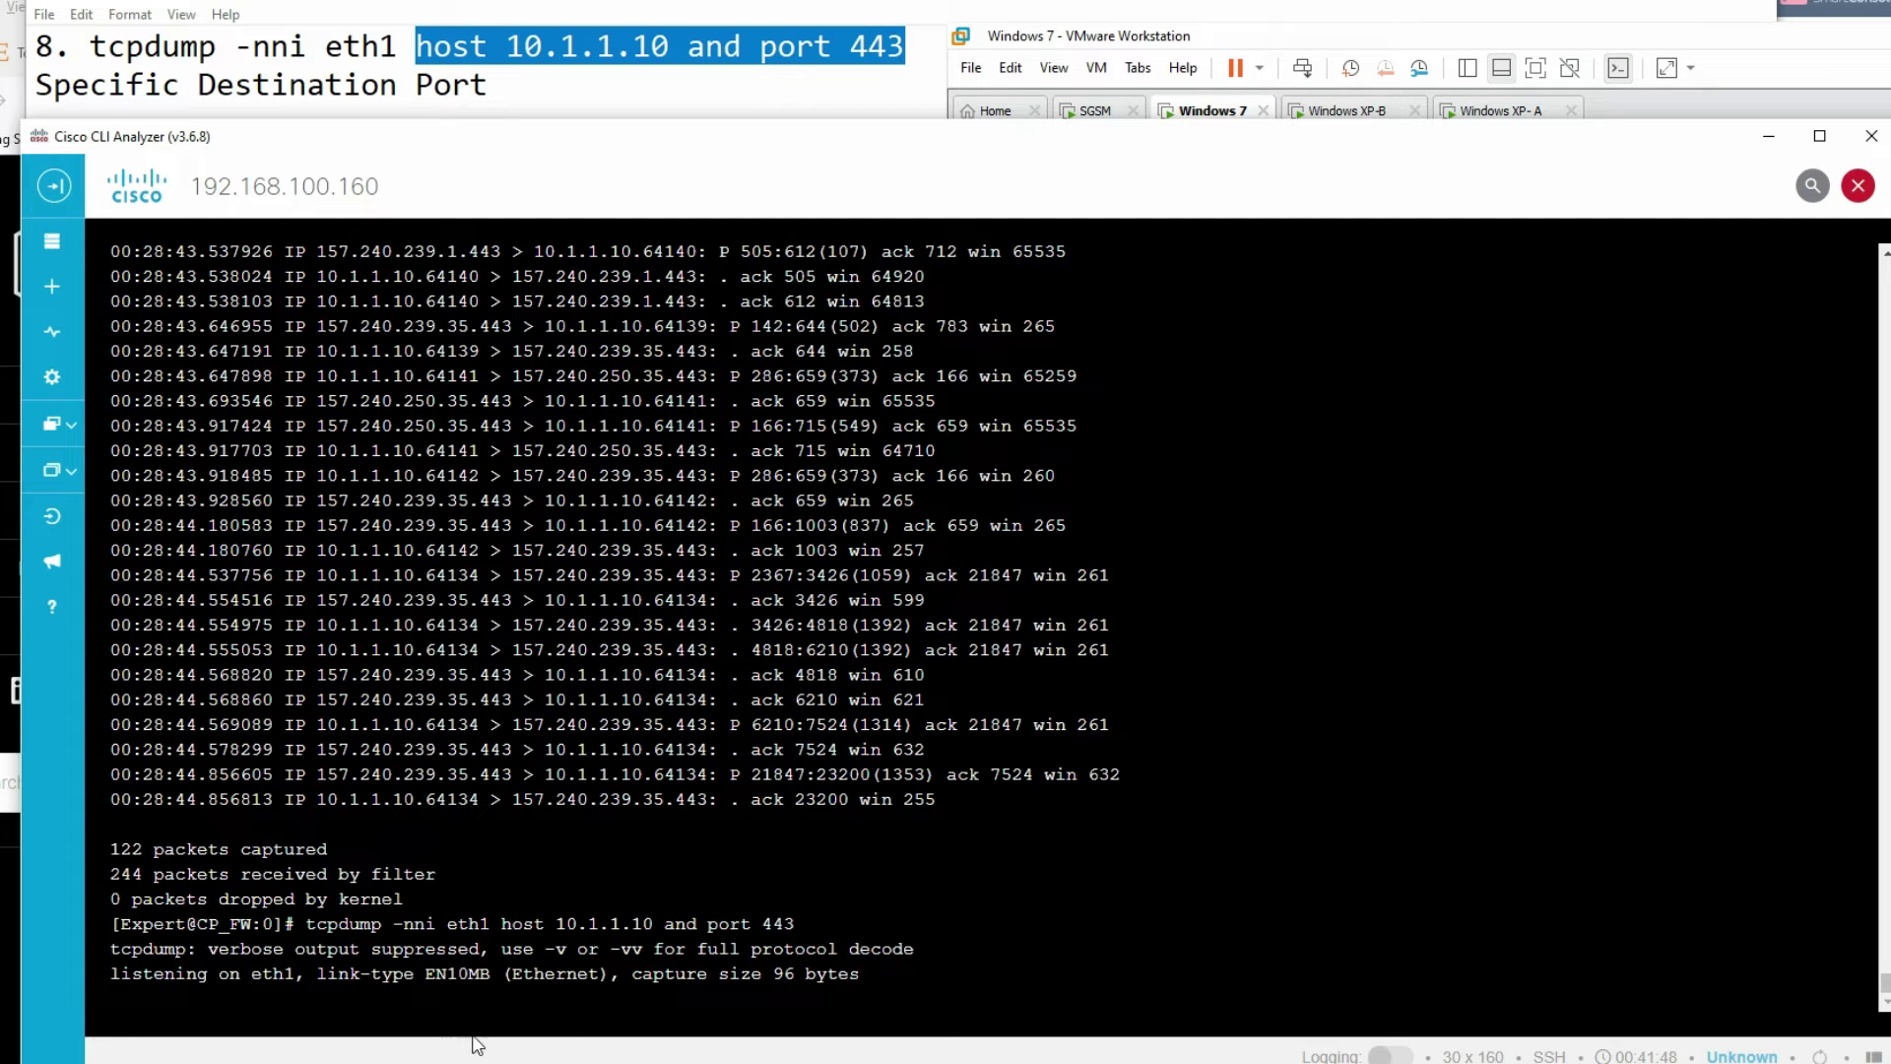
{"action": "key", "text": "alt+Tab"}
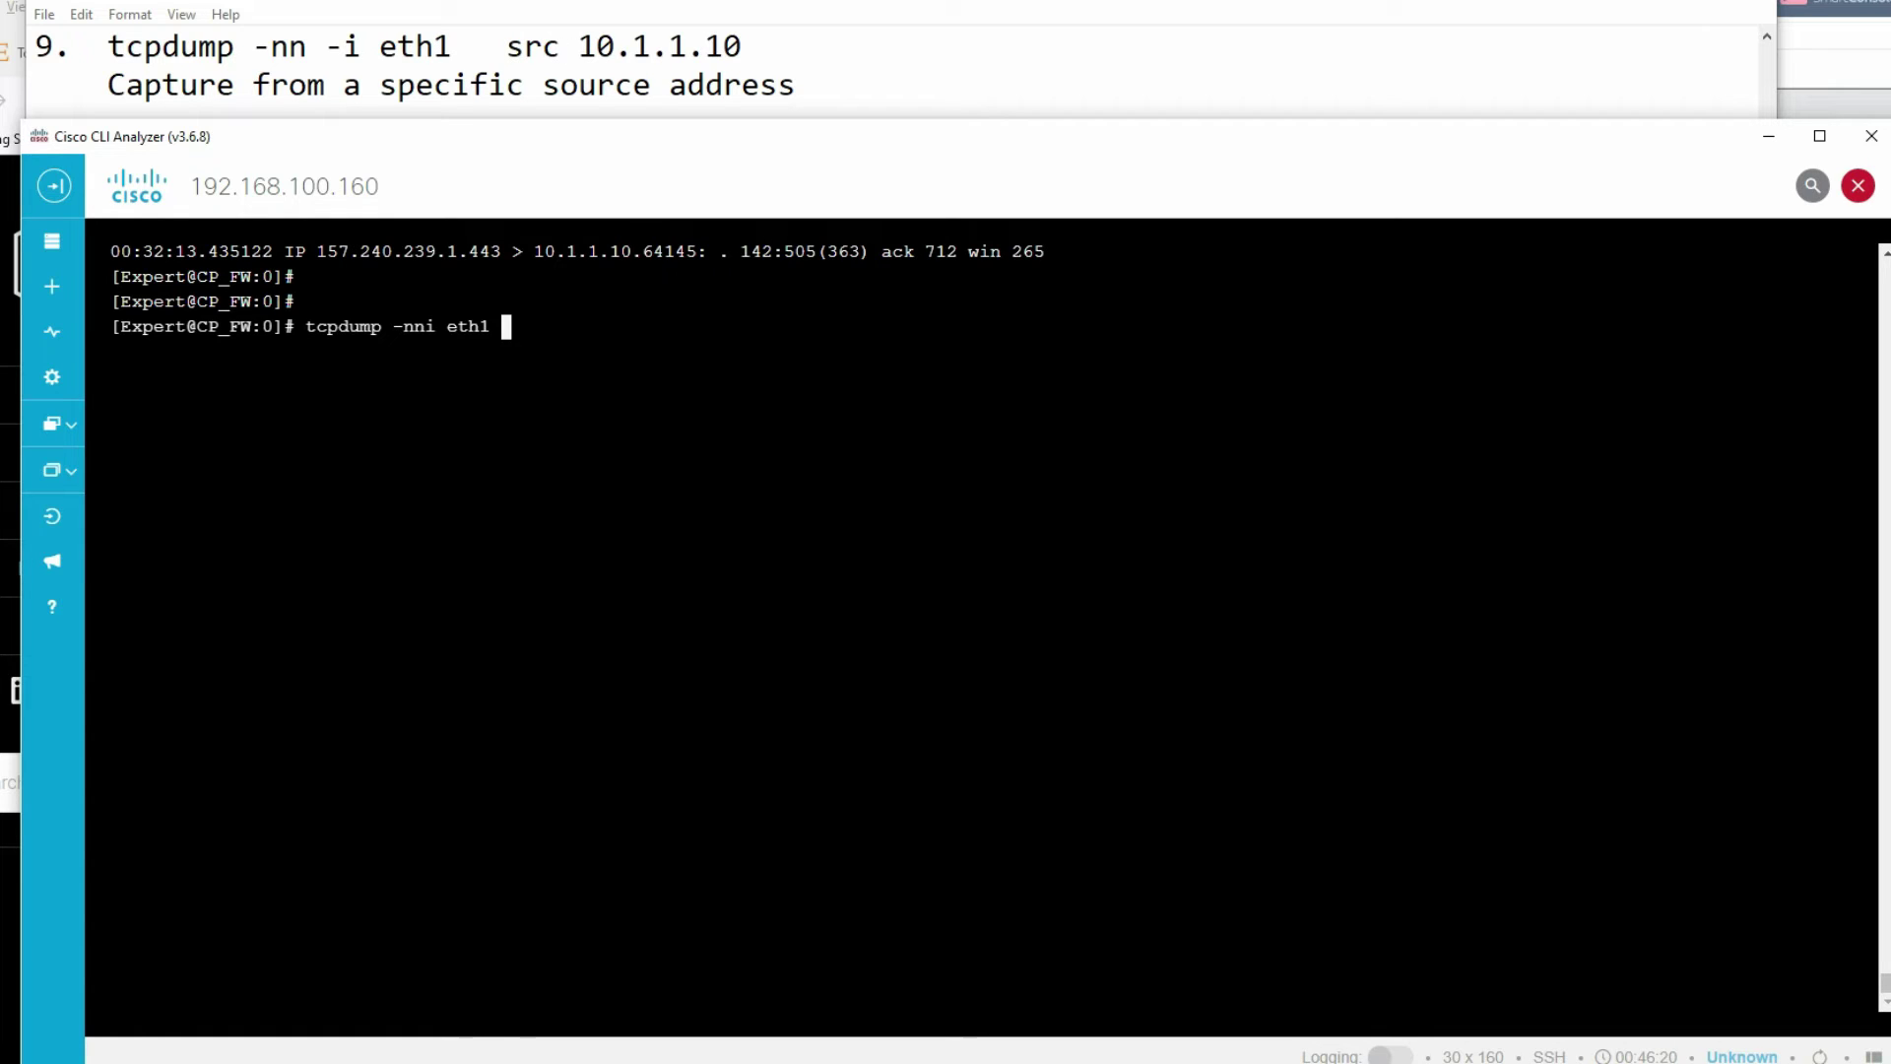
- Capture traffic from source 10.1.1.10 with tcpdump -nni eth1 src 10.1.1.10, then stop and highlight the source address
{"action": "type", "text": "src 10.1.1.10"}
{"action": "key", "text": "Return"}
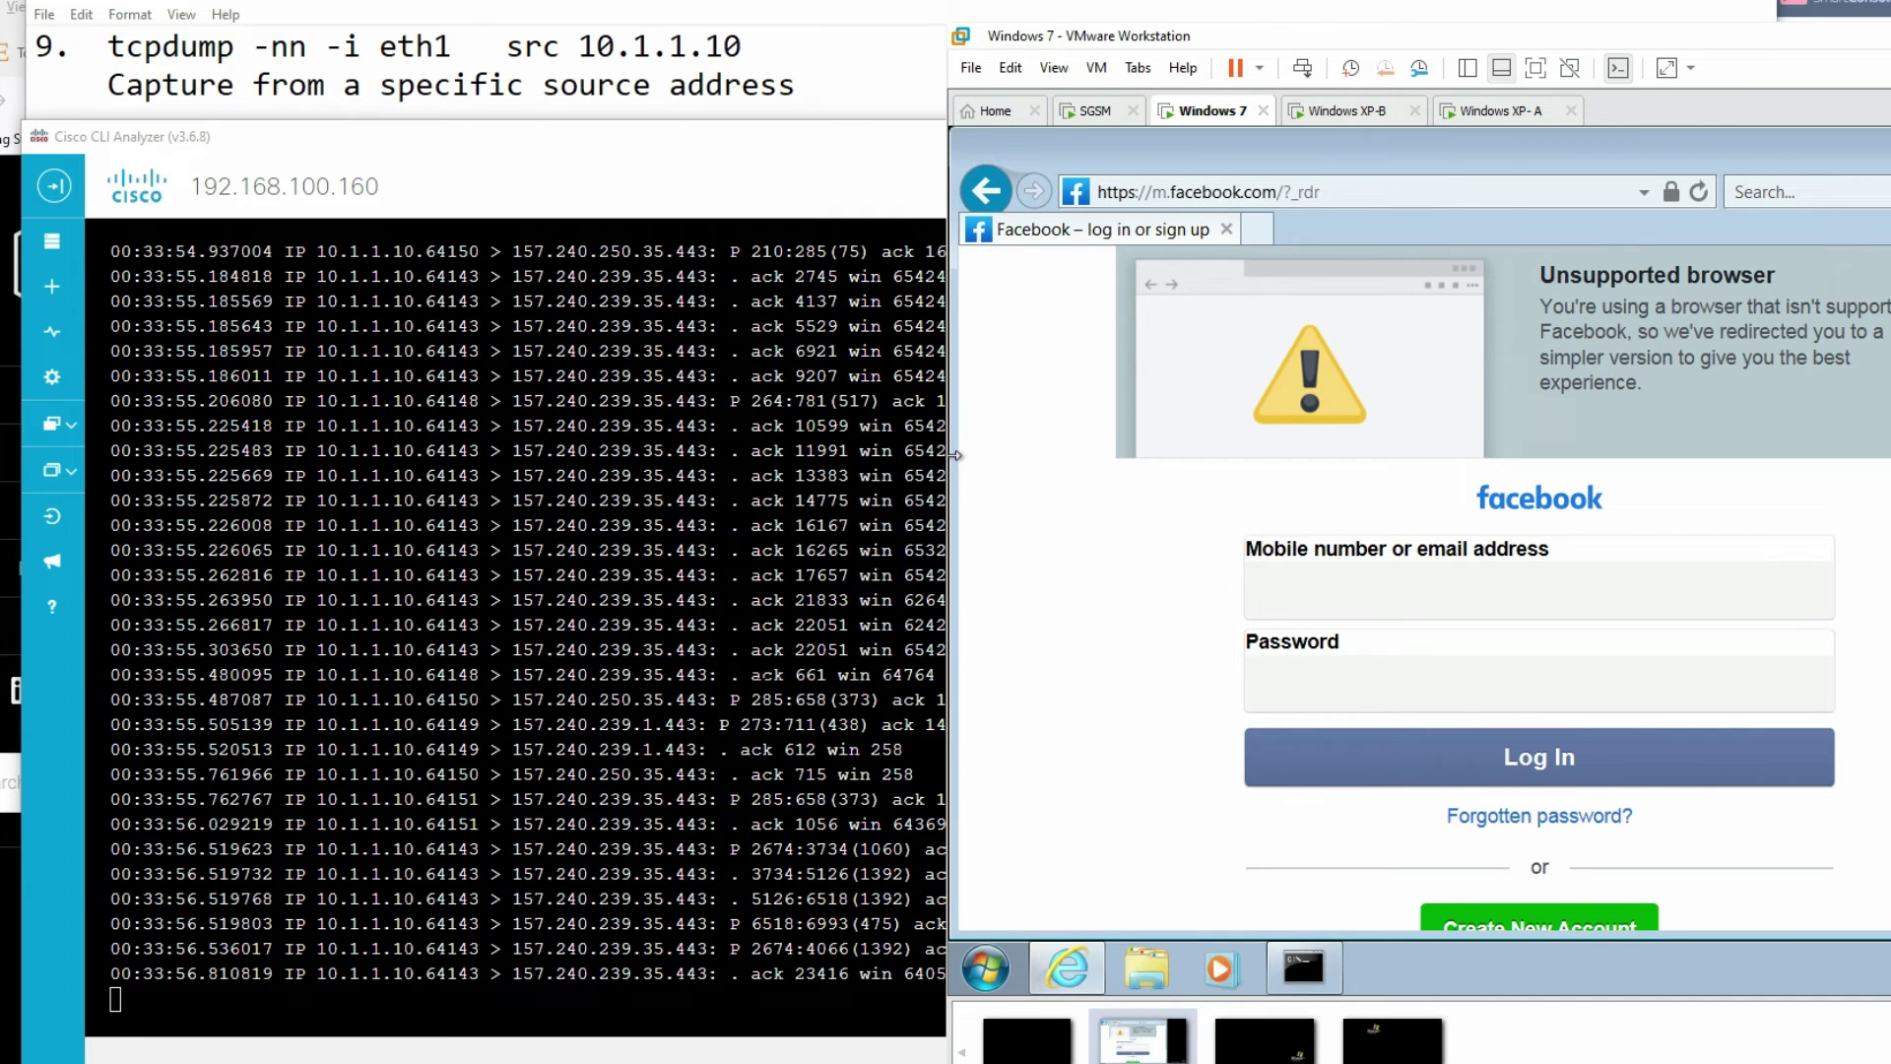
{"action": "left_click_drag", "start_coordinate": [956, 455], "coordinate": [1889, 455]}
{"action": "key", "text": "ctrl+c"}
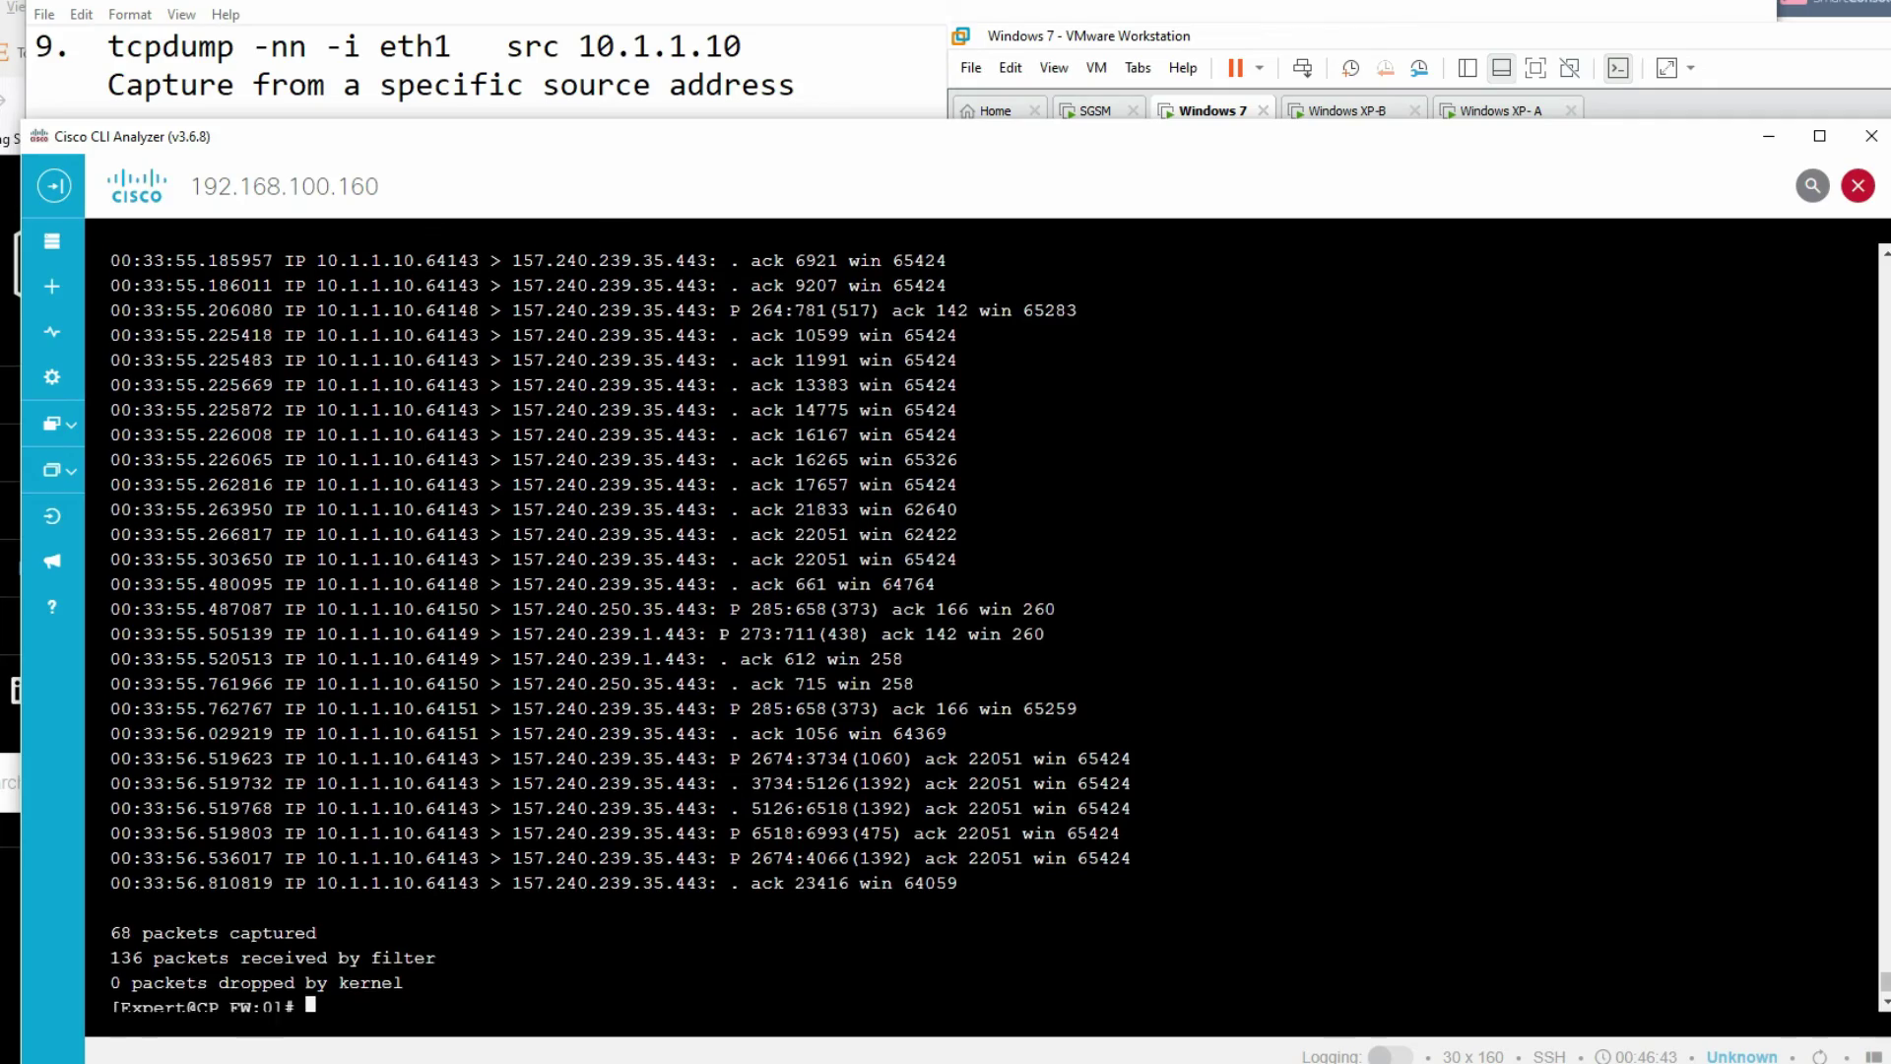
{"action": "scroll", "coordinate": [391, 465], "scroll_direction": "up", "scroll_amount": 7}
{"action": "scroll", "coordinate": [391, 465], "scroll_direction": "up", "scroll_amount": 8}
{"action": "left_click_drag", "start_coordinate": [360, 437], "coordinate": [496, 783]}
{"action": "key", "text": "ctrl+c"}
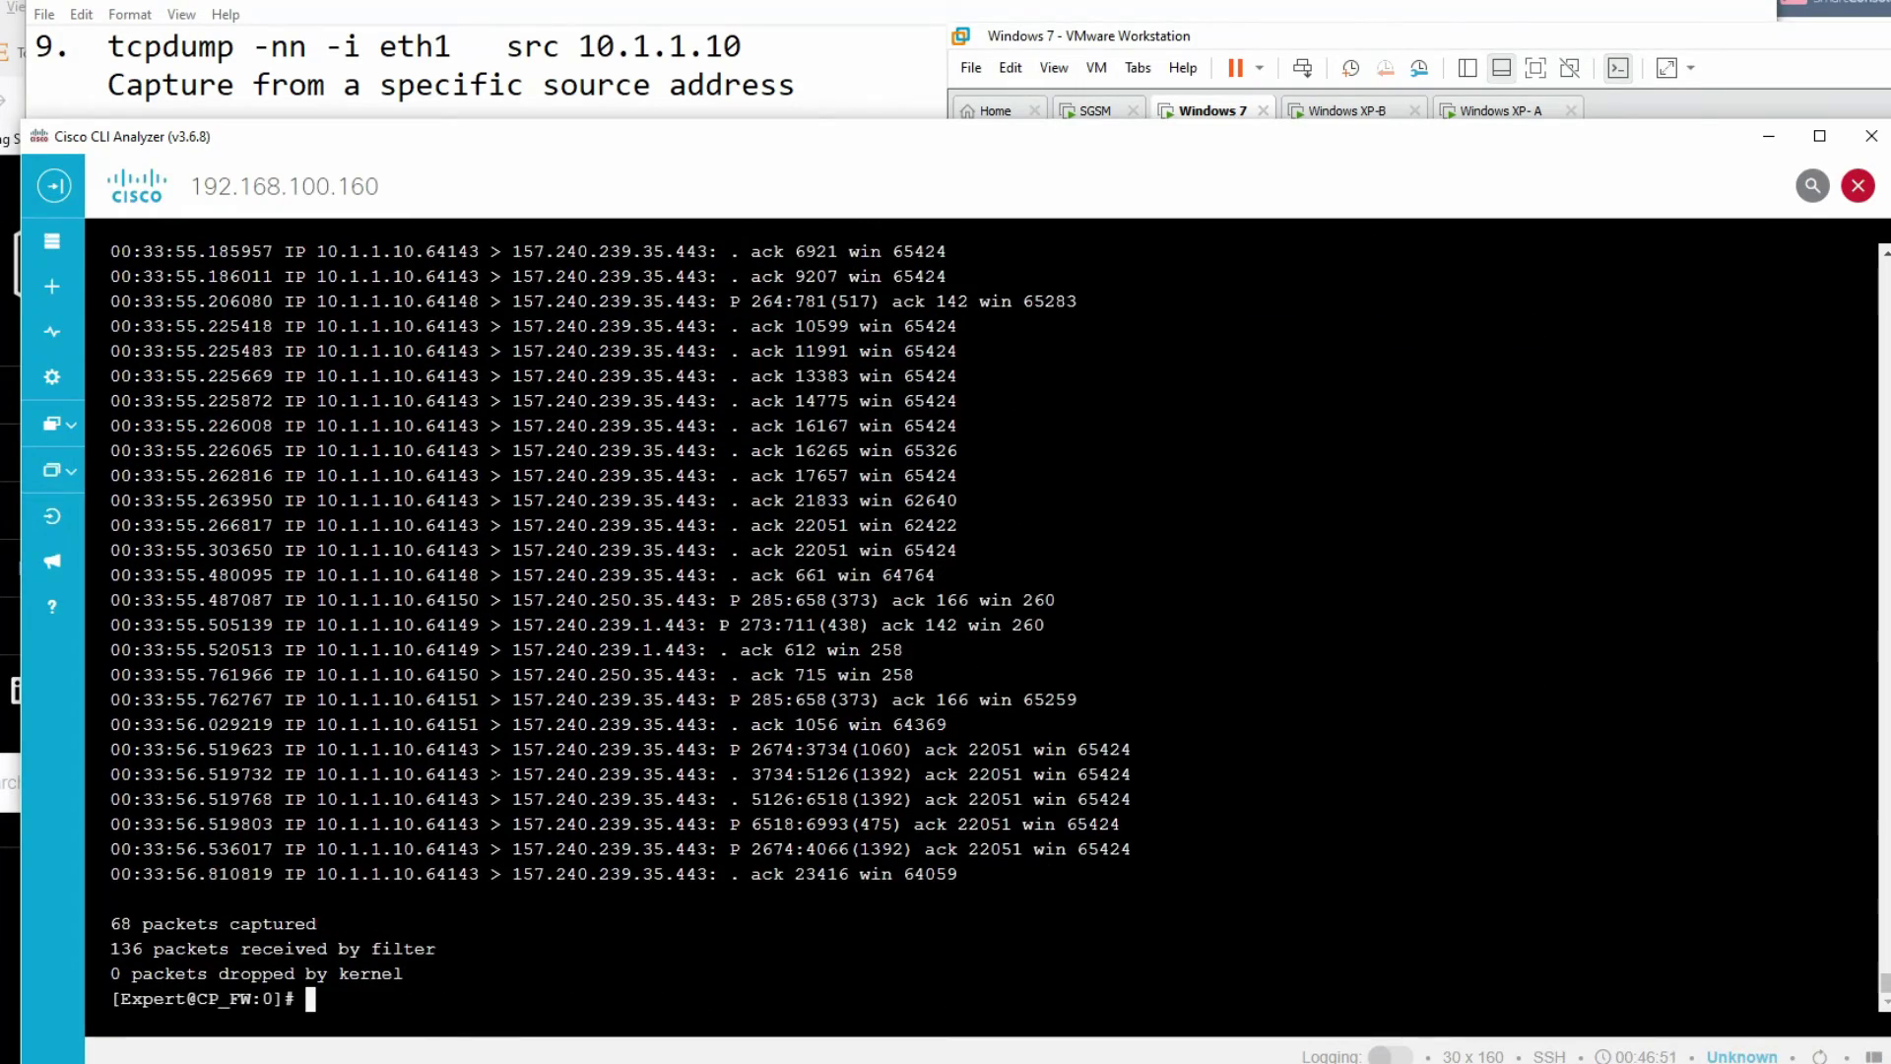
{"action": "key", "text": "Return"}
{"action": "key", "text": "Return"}
{"action": "key", "text": "Return"}
- Rerun the source 10.1.1.10 capture with -c 10 and highlight the captured packets and summary
{"action": "key", "text": "Up"}
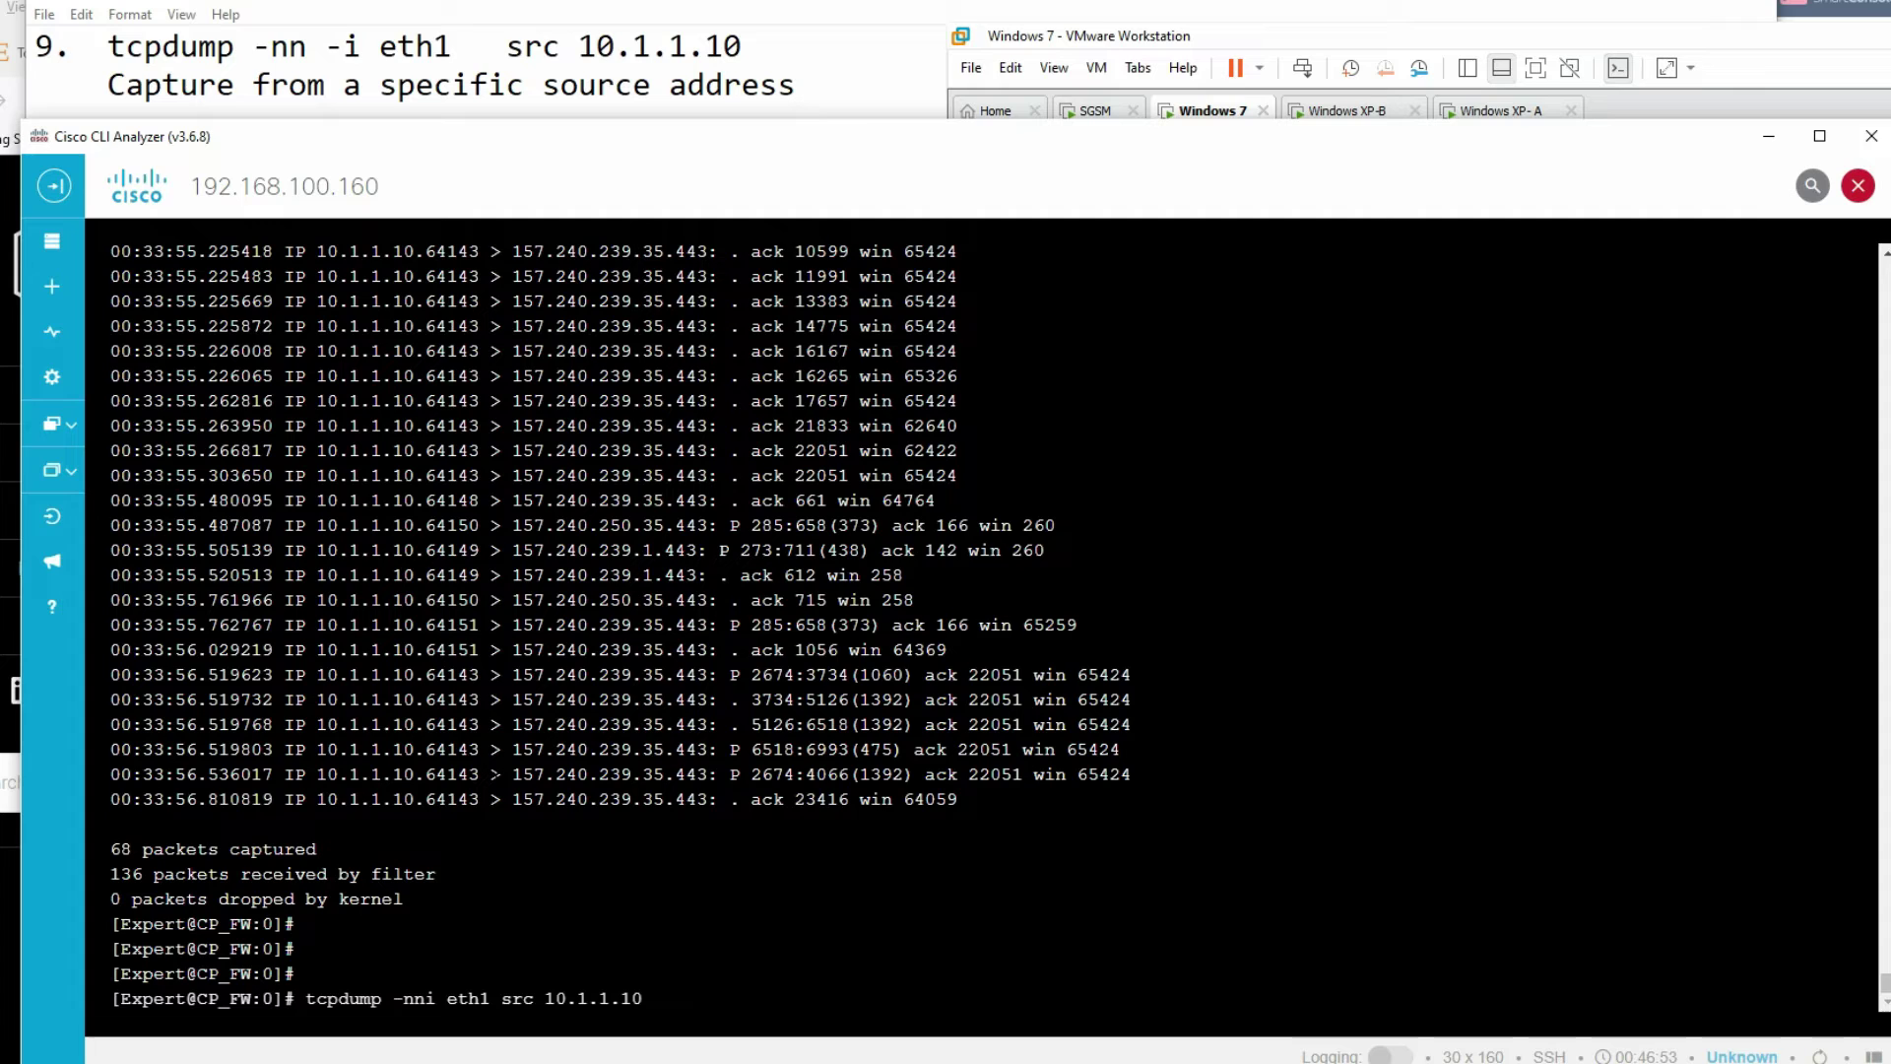
{"action": "type", "text": "-c 10"}
{"action": "key", "text": "Return"}
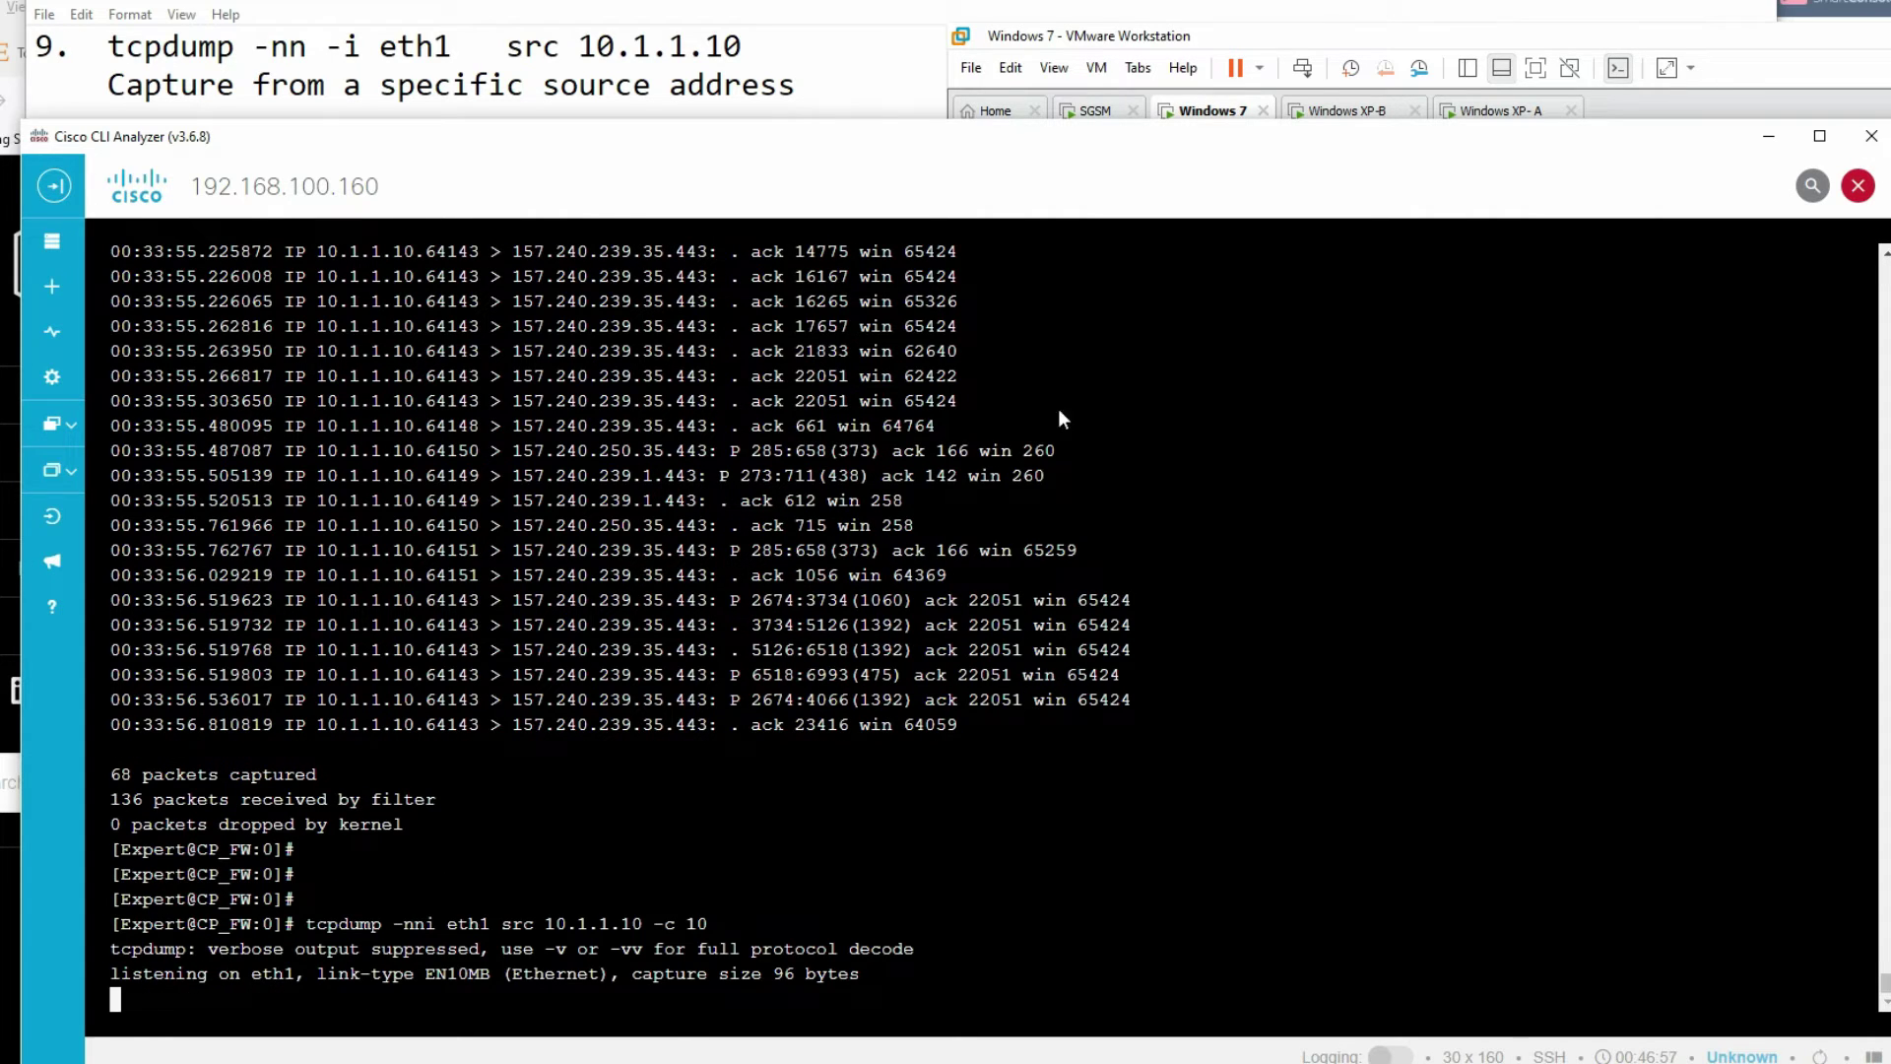
{"action": "key", "text": "alt+Tab"}
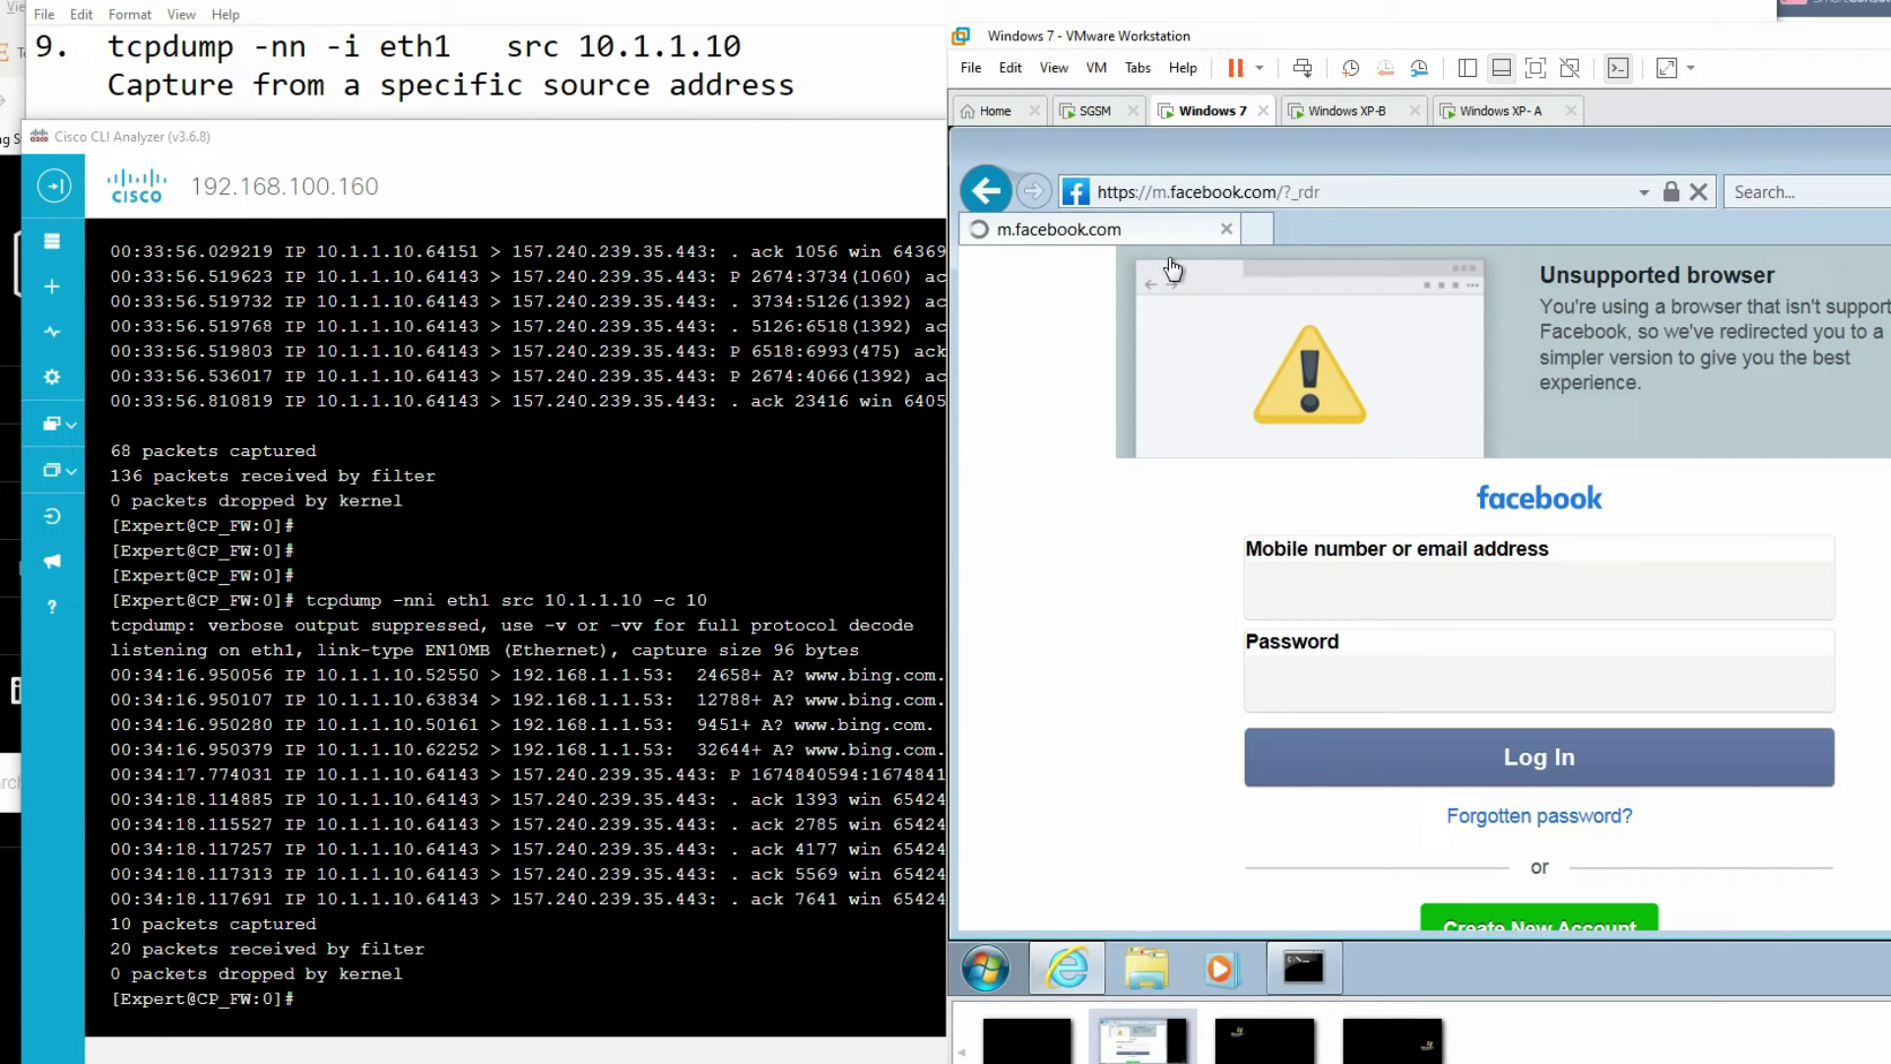
{"action": "left_click", "coordinate": [506, 788]}
{"action": "left_click_drag", "start_coordinate": [572, 919], "coordinate": [452, 675]}
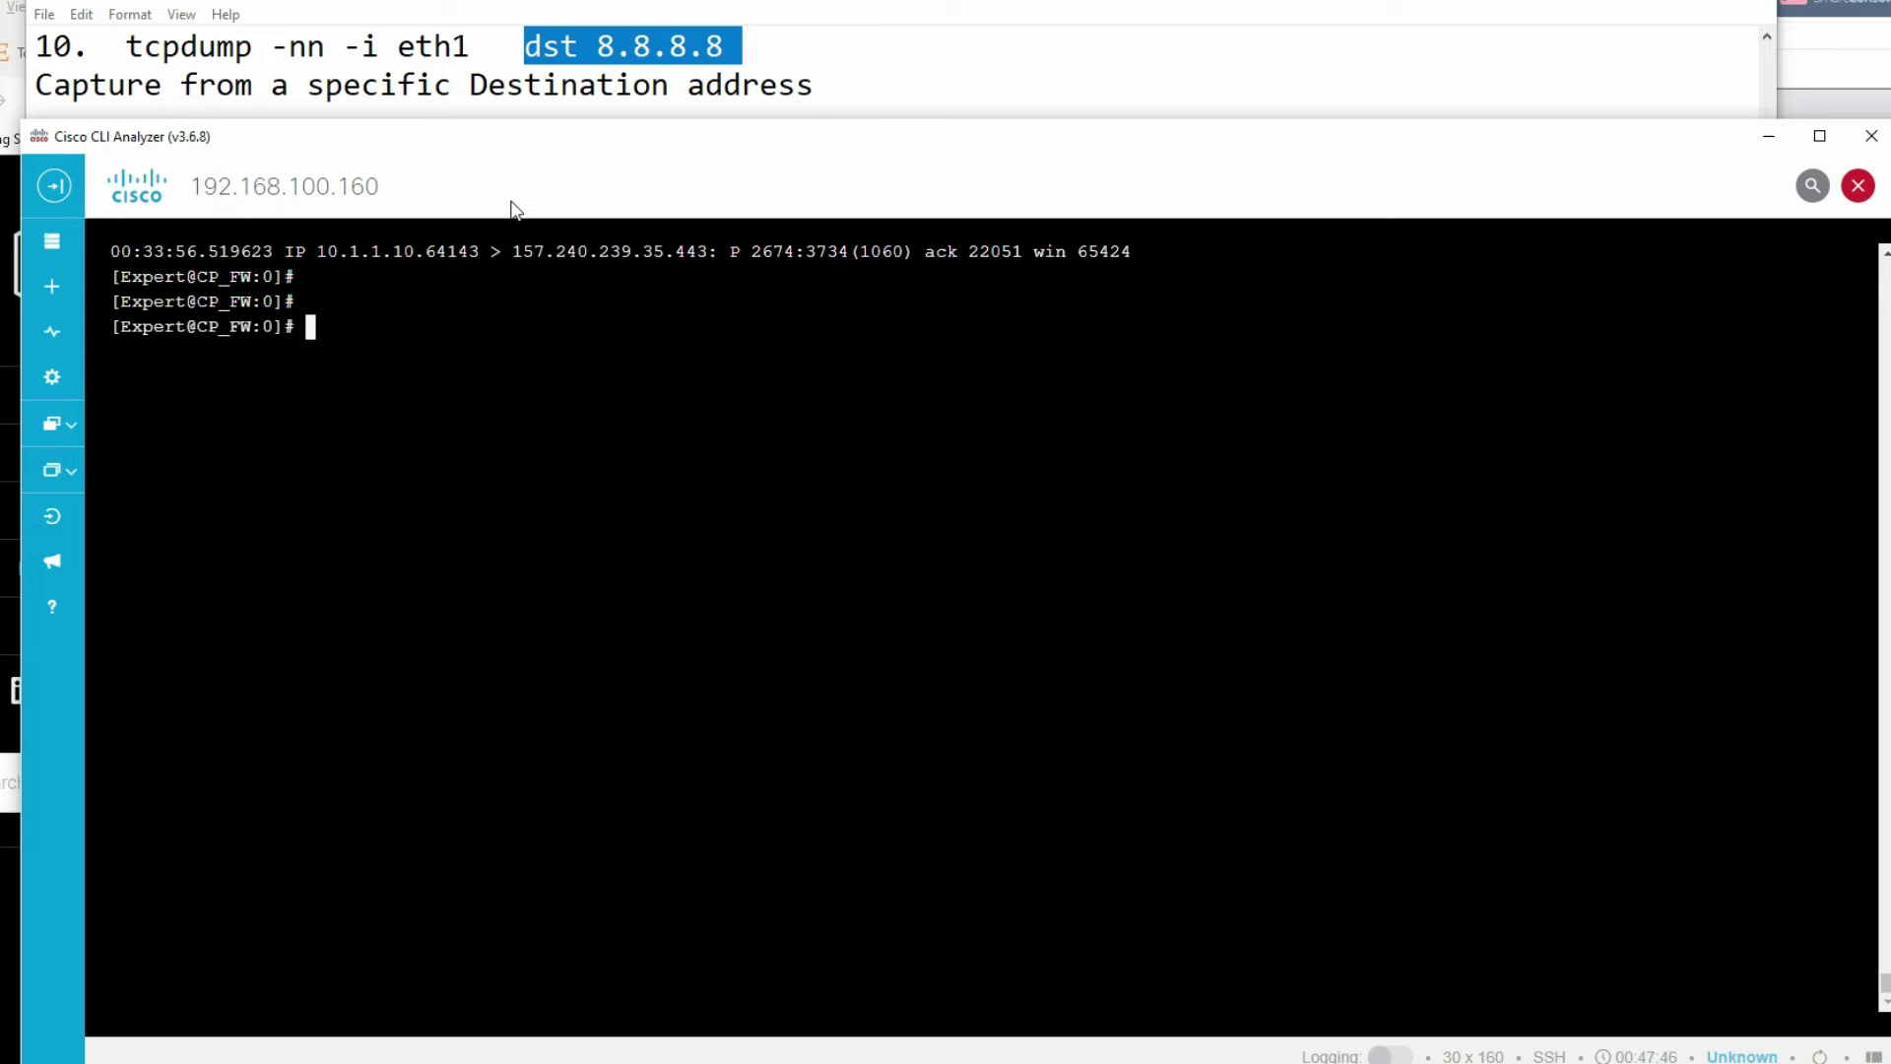
- Capture traffic to destination 10.1.1.1 during a continuous ping from the VM, then stop it
{"action": "key", "text": "Up"}
{"action": "key", "text": "Up"}
{"action": "key", "text": "BackSpace"}
{"action": "key", "text": "BackSpace"}
{"action": "key", "text": "BackSpace"}
{"action": "key", "text": "BackSpace"}
{"action": "key", "text": "BackSpace"}
{"action": "key", "text": "BackSpace"}
{"action": "key", "text": "BackSpace"}
{"action": "key", "text": "BackSpace"}
{"action": "key", "text": "BackSpace"}
{"action": "key", "text": "BackSpace"}
{"action": "key", "text": "BackSpace"}
{"action": "key", "text": "BackSpace"}
{"action": "key", "text": "BackSpace"}
{"action": "key", "text": "BackSpace"}
{"action": "key", "text": "BackSpace"}
{"action": "key", "text": "BackSpace"}
{"action": "key", "text": "BackSpace"}
{"action": "key", "text": "BackSpace"}
{"action": "key", "text": "BackSpace"}
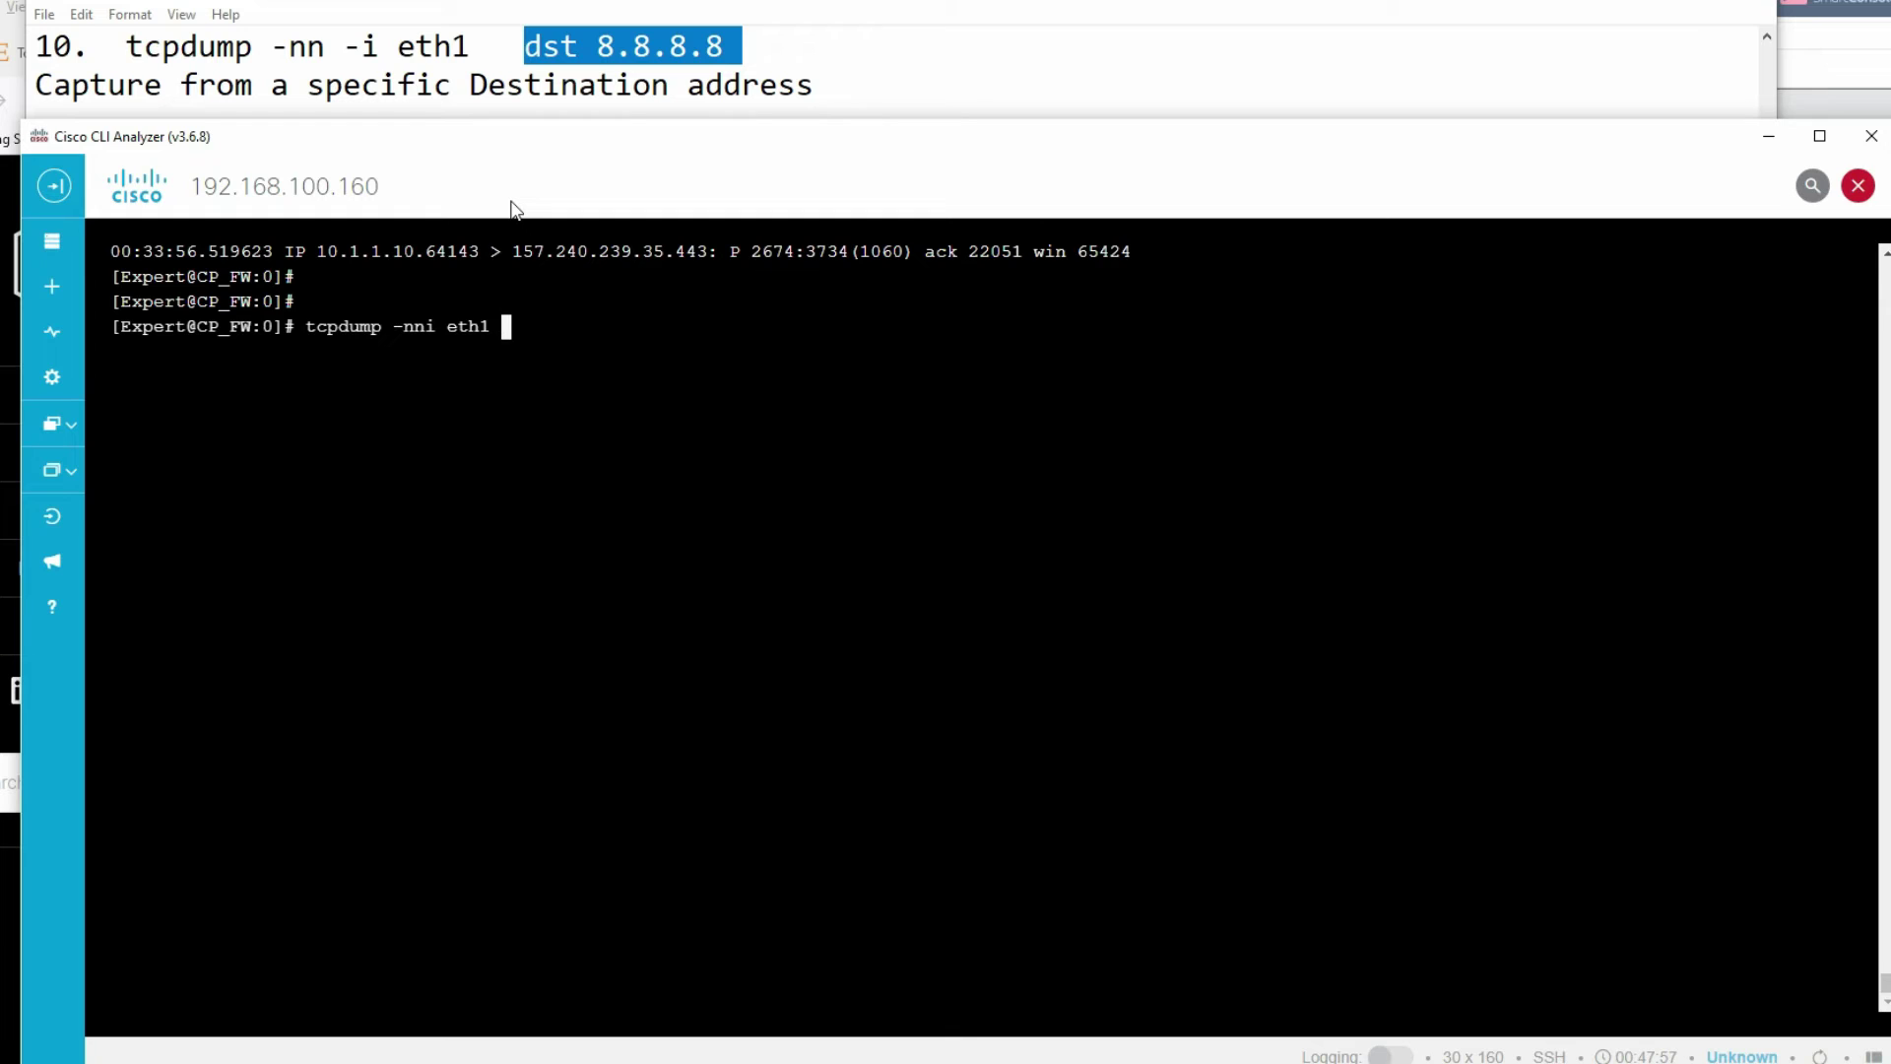
{"action": "type", "text": "dst 10.1.1.10"}
{"action": "key", "text": "Return"}
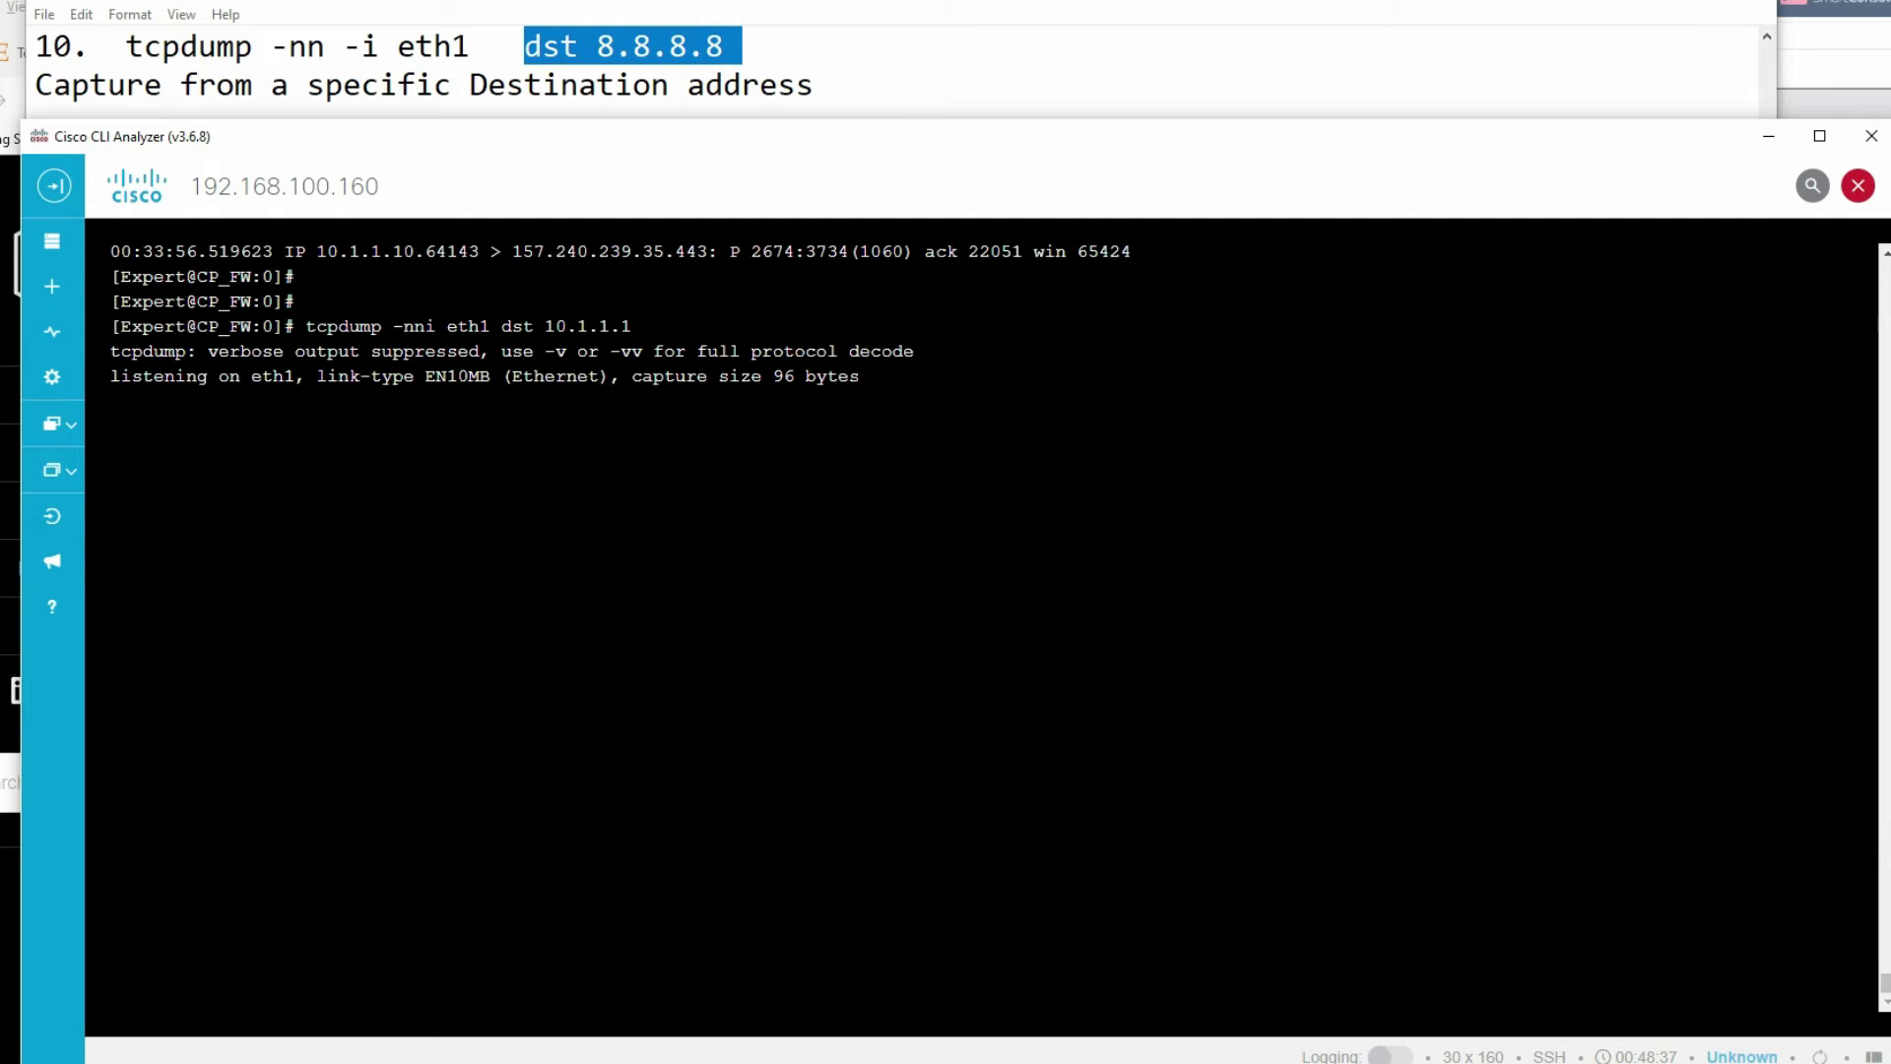
{"action": "left_click", "coordinate": [554, 1062]}
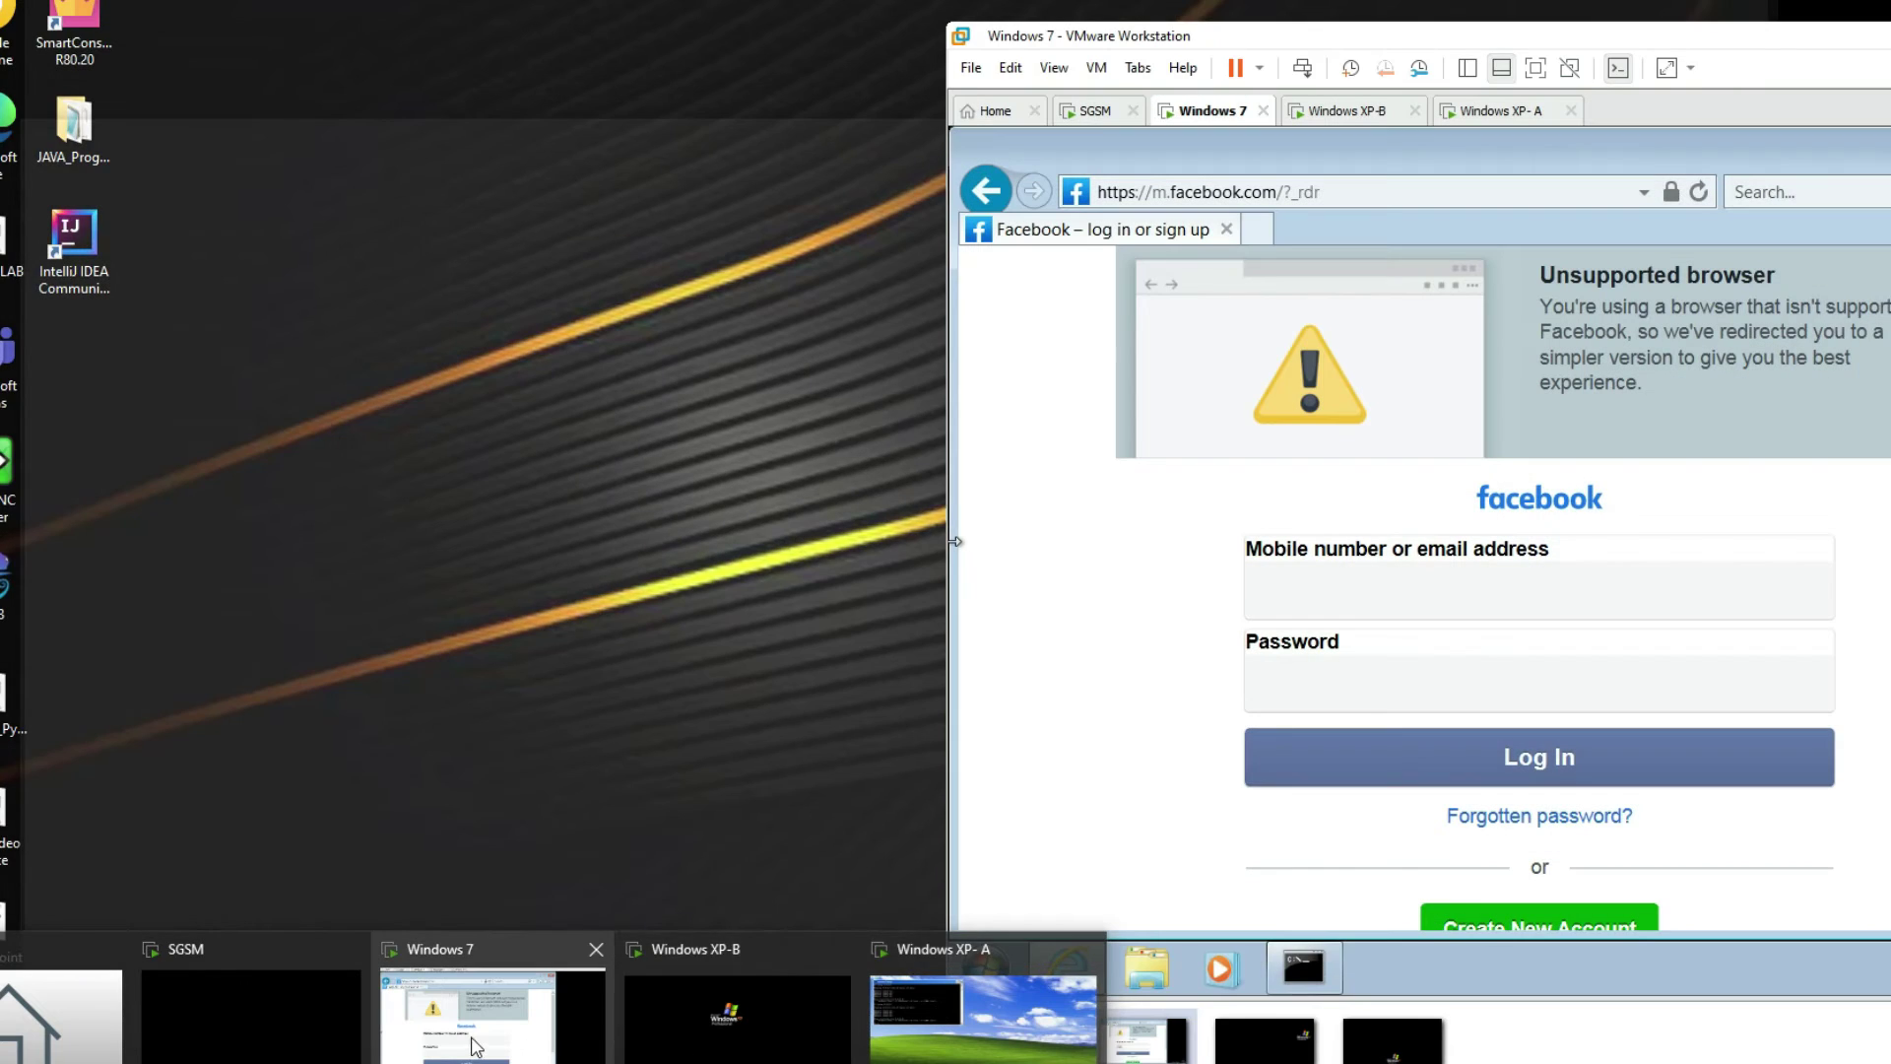
{"action": "left_click", "coordinate": [492, 1014]}
{"action": "left_click", "coordinate": [1295, 980]}
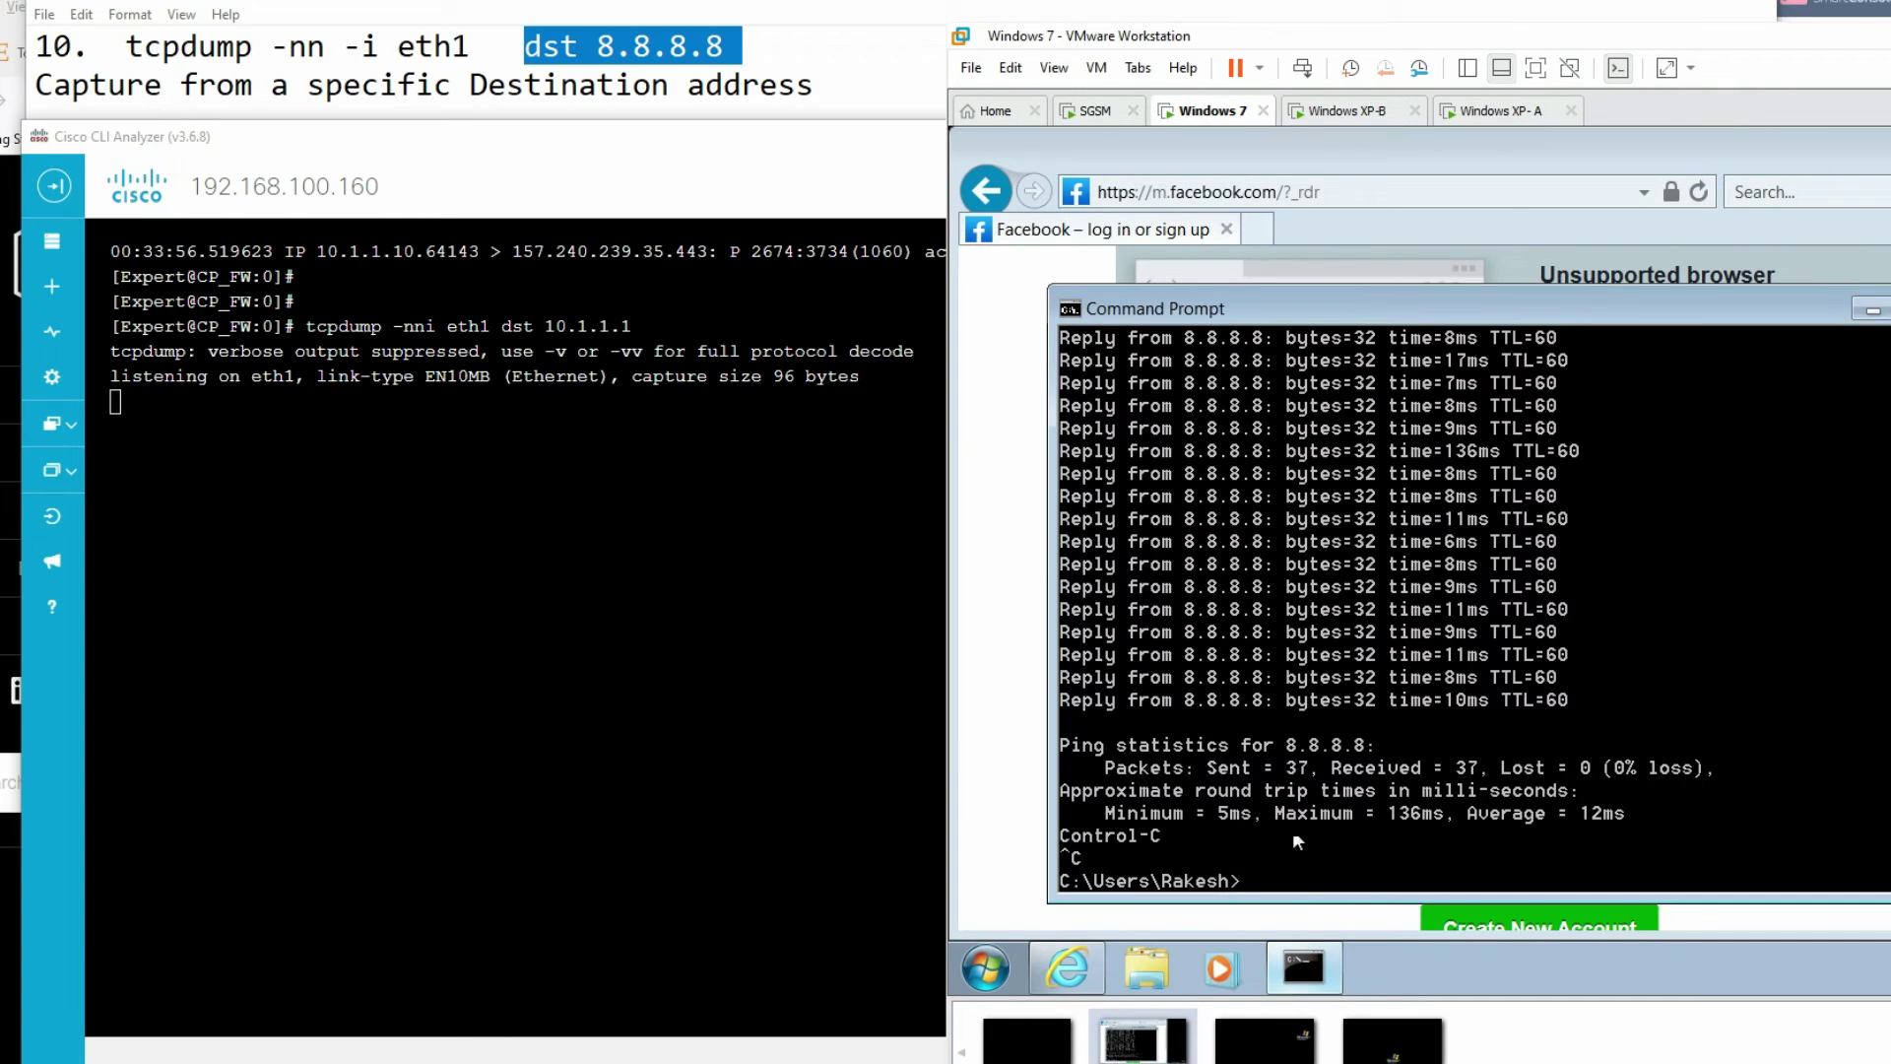
{"action": "key", "text": "Up"}
{"action": "key", "text": "Return"}
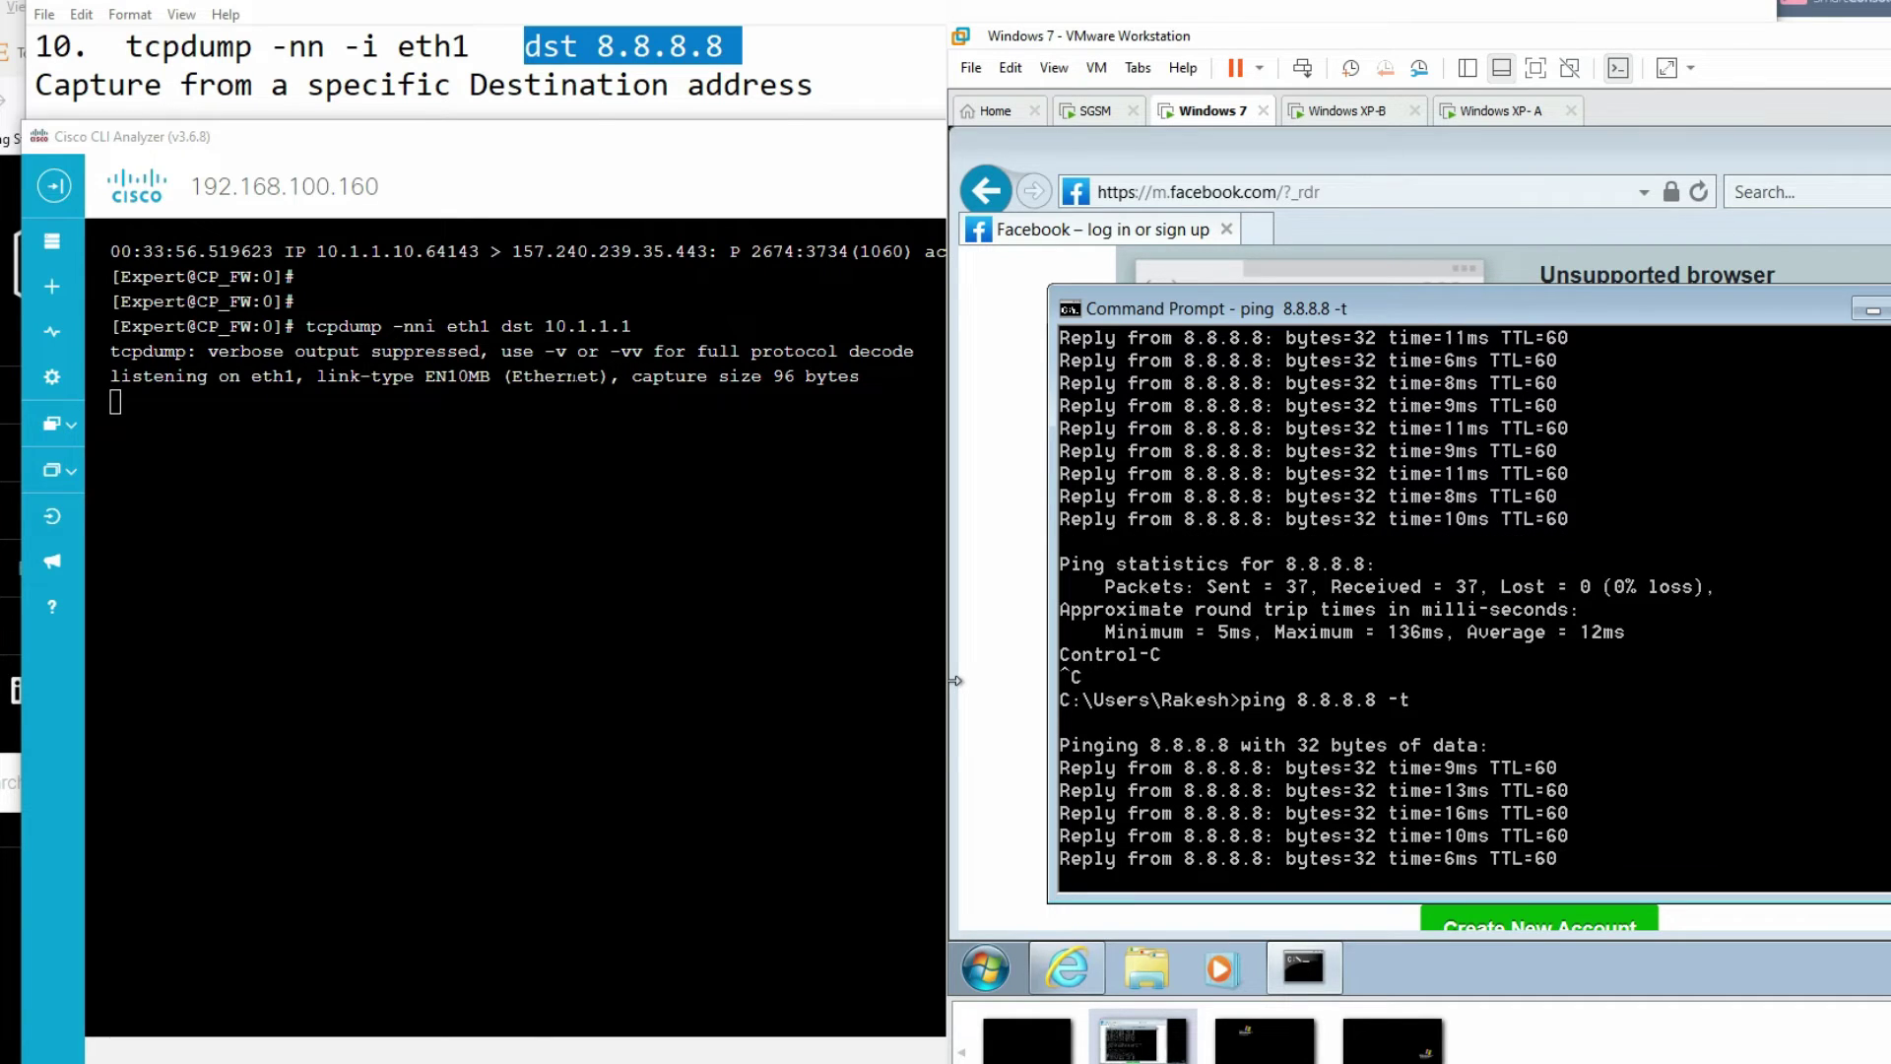
{"action": "left_click", "coordinate": [718, 485]}
{"action": "key", "text": "ctrl+c"}
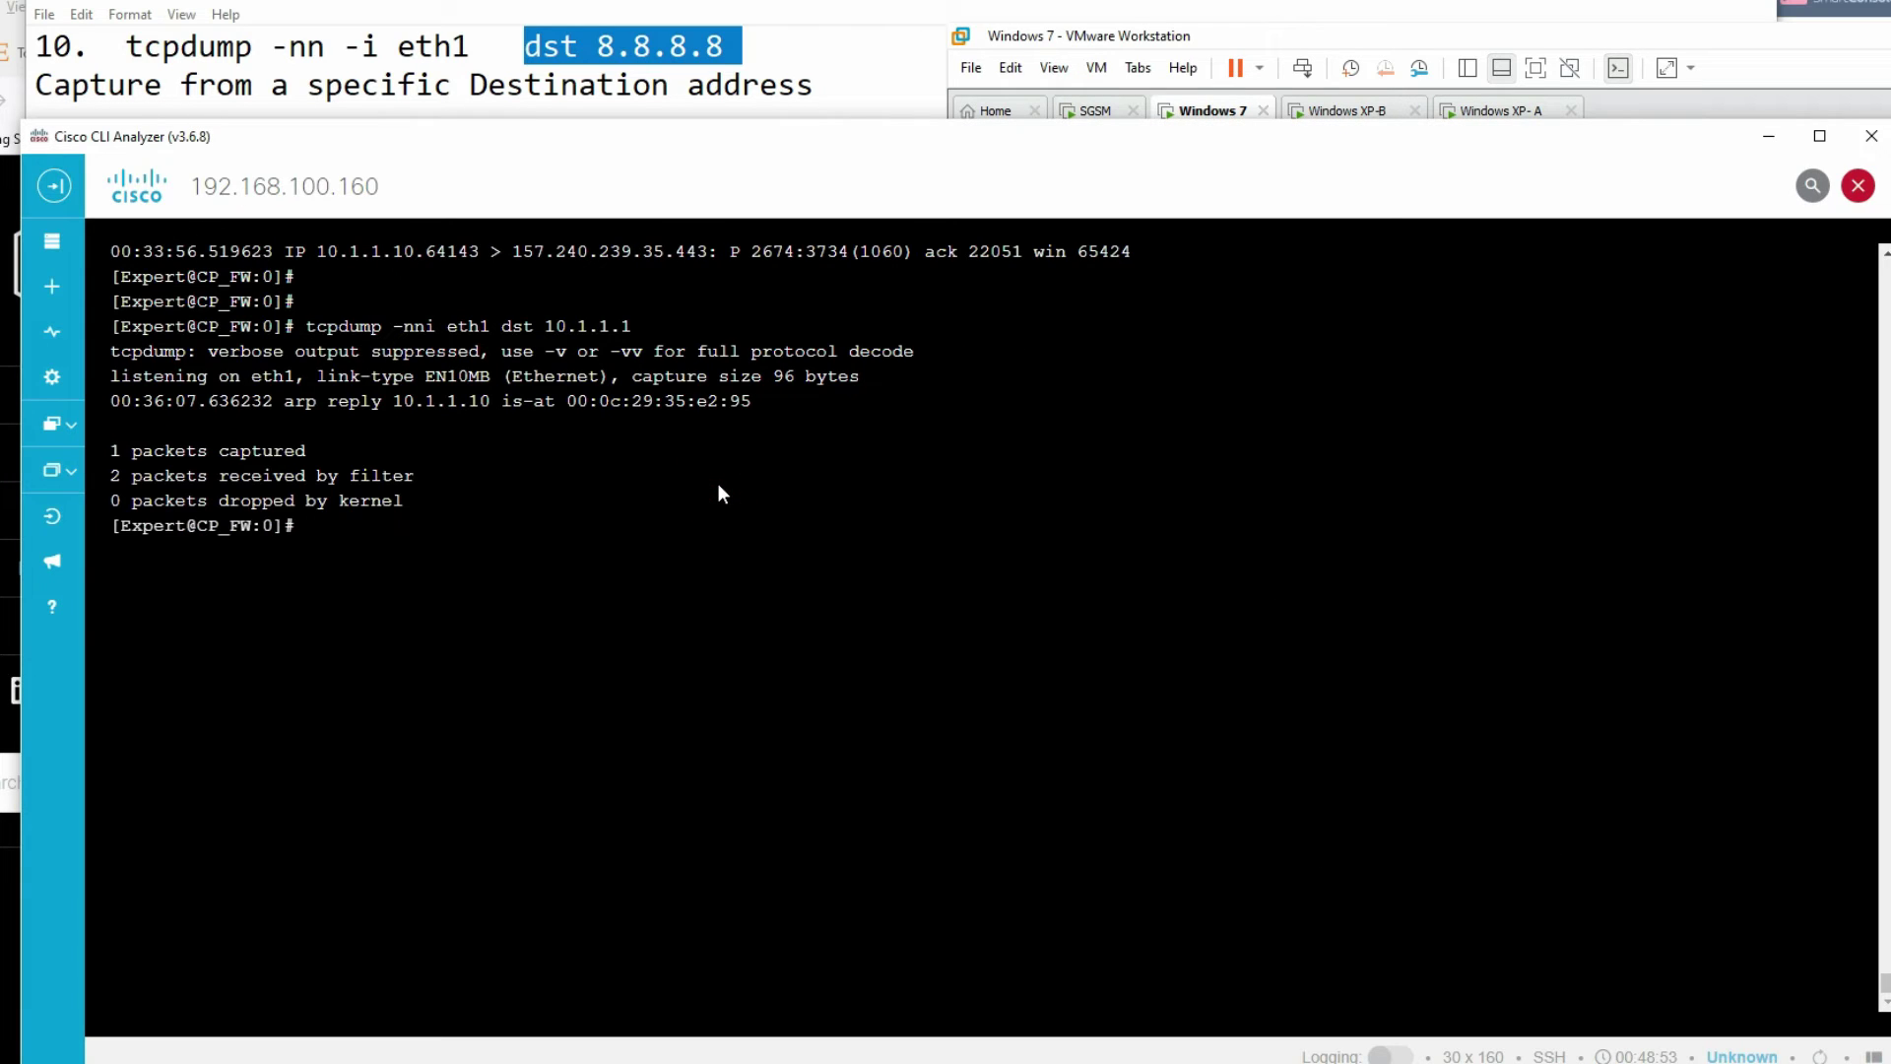
- Run tcpdump -nni eth1 dst 8.8.8.8 -c 10 for a 10-packet destination capture
{"action": "key", "text": "Up"}
{"action": "key", "text": "BackSpace"}
{"action": "key", "text": "BackSpace"}
{"action": "key", "text": "BackSpace"}
{"action": "key", "text": "BackSpace"}
{"action": "key", "text": "BackSpace"}
{"action": "key", "text": "BackSpace"}
{"action": "key", "text": "BackSpace"}
{"action": "key", "text": "BackSpace"}
{"action": "type", "text": "8.8.8."}
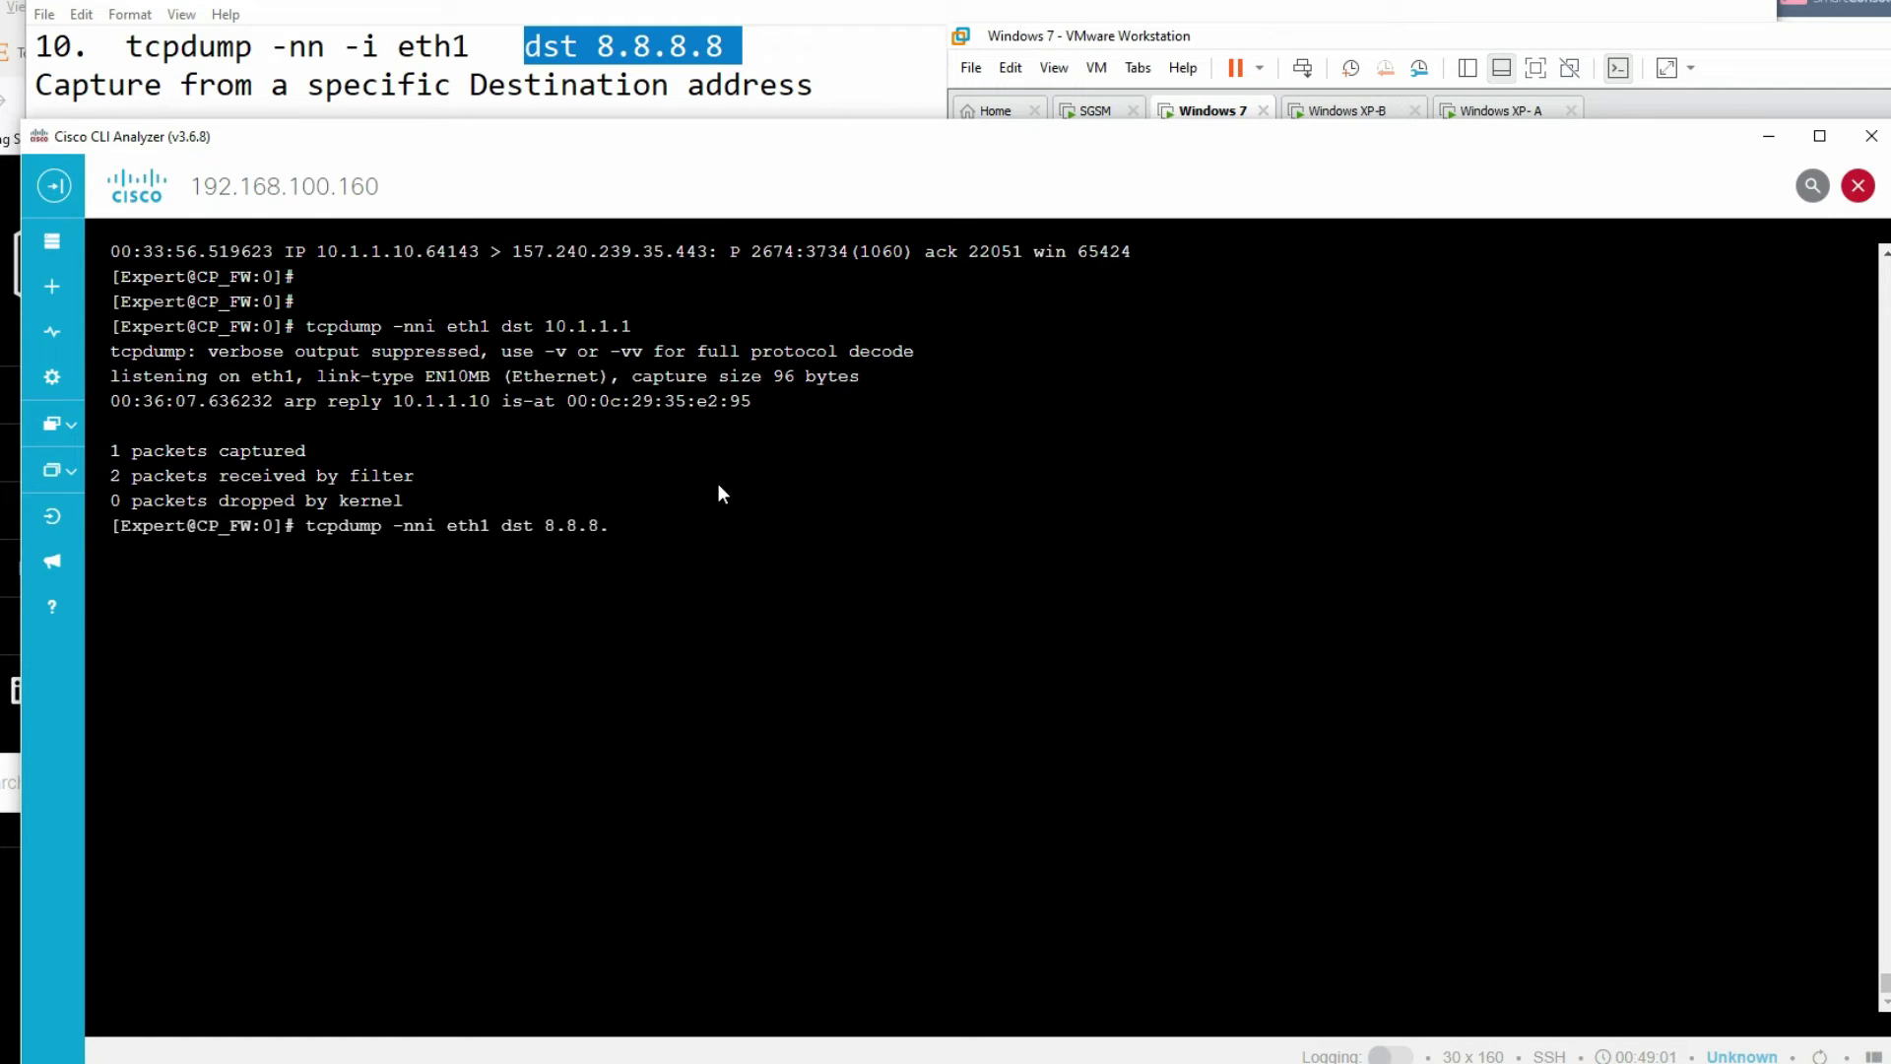
{"action": "type", "text": "8 -c 10"}
{"action": "key", "text": "Return"}
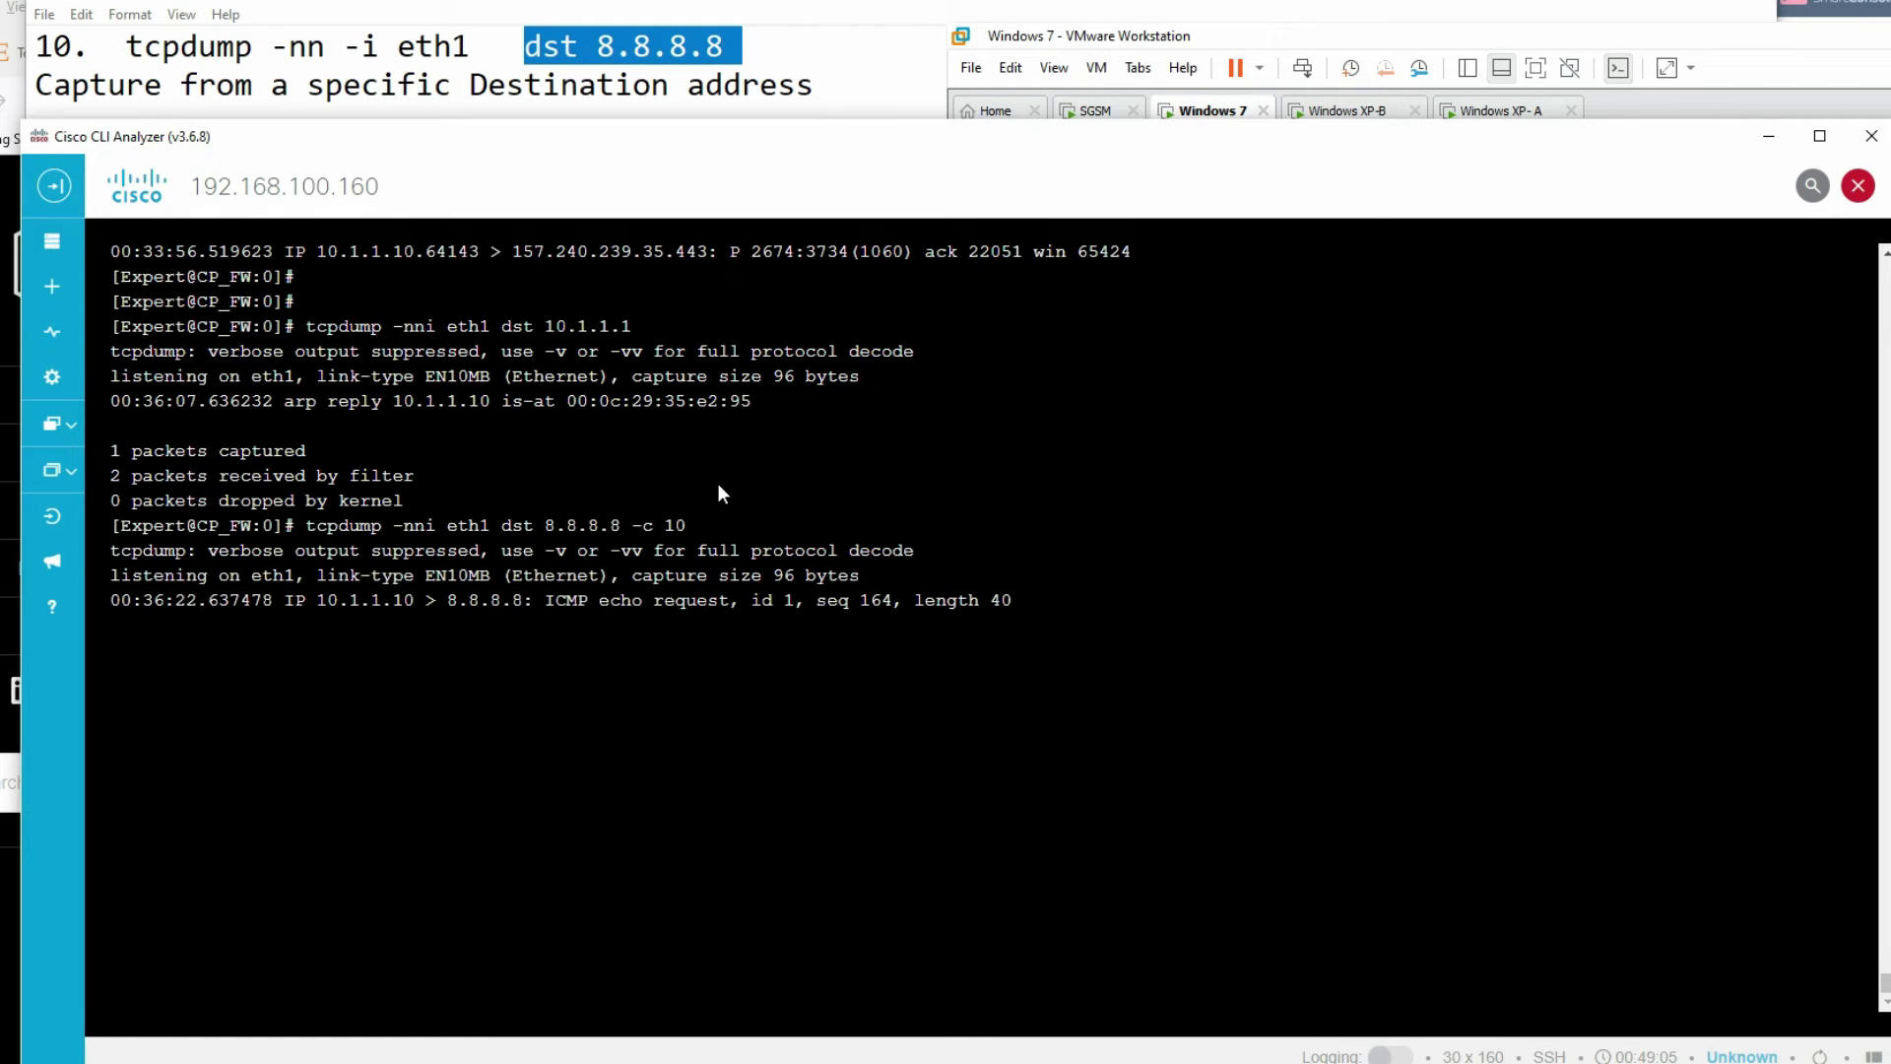
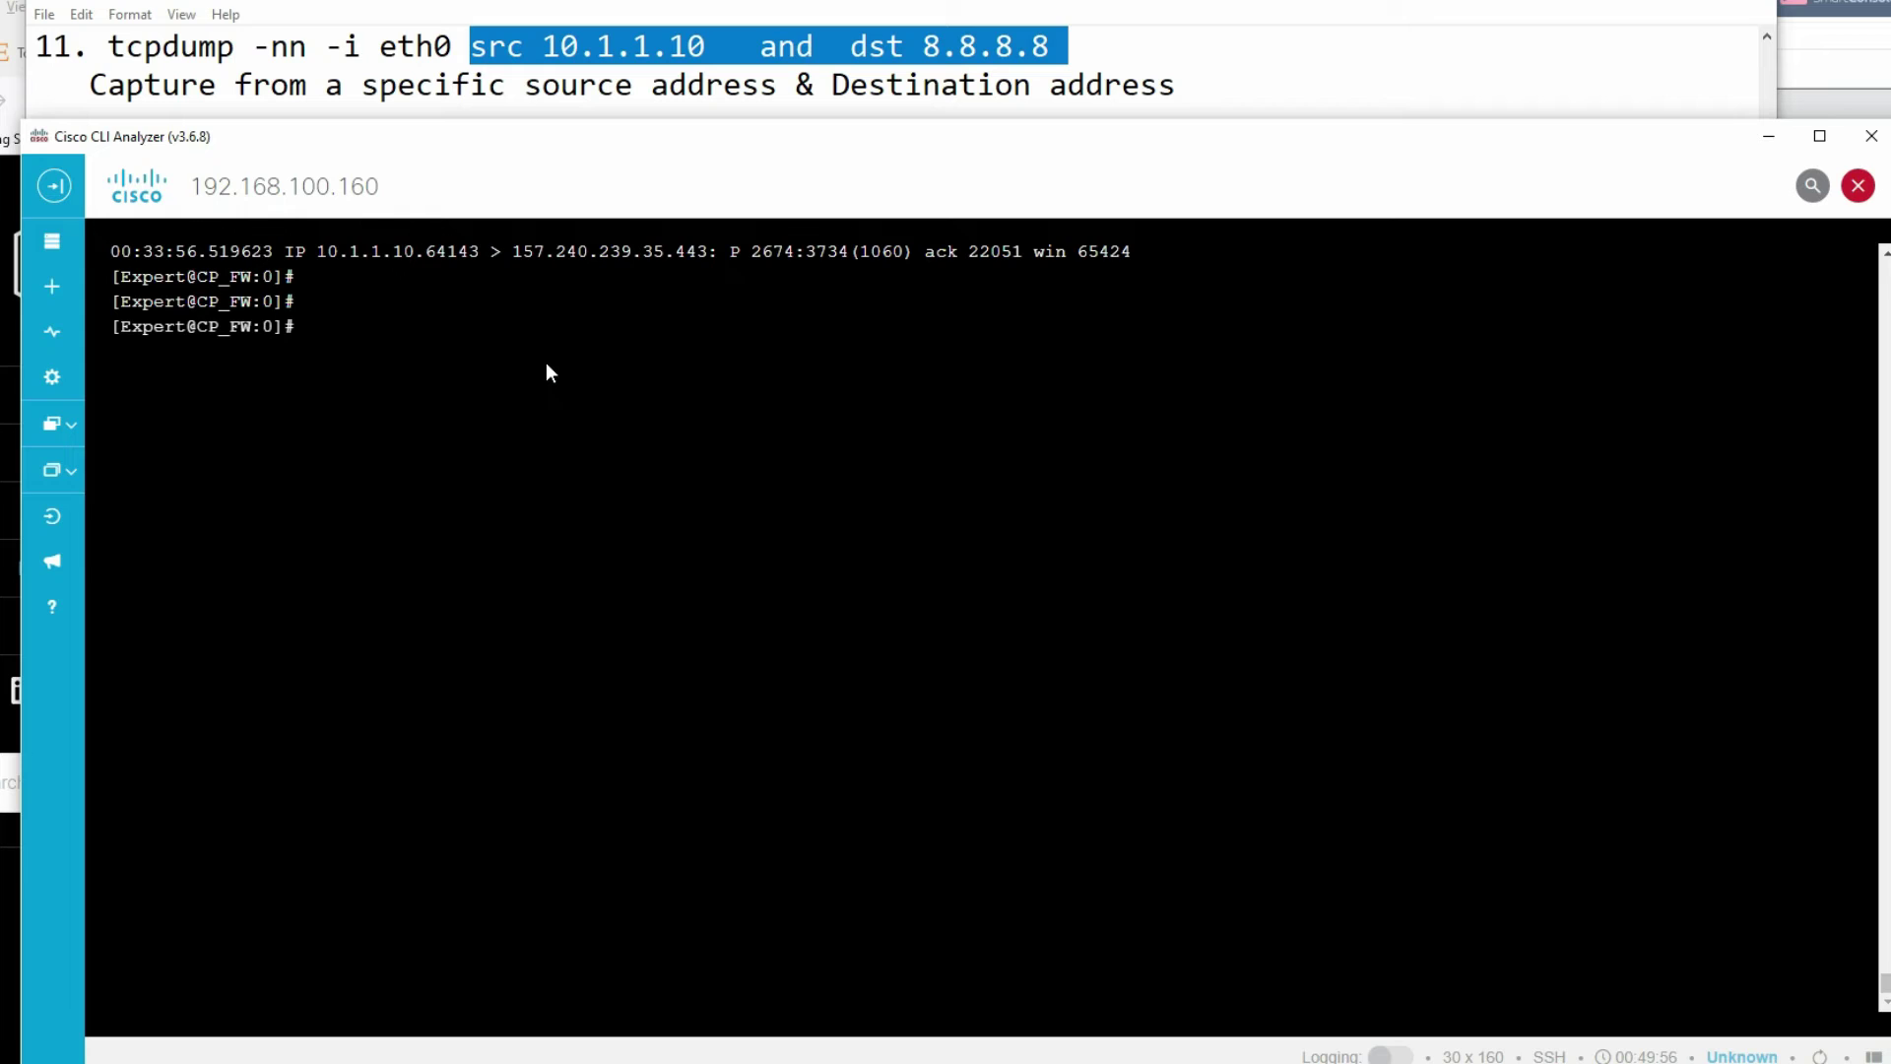
- Capture eth1 echo requests from 10.1.1.10 to 8.8.8.8, correcting 'dest' to 'dst'
{"action": "key", "text": "BackSpace"}
{"action": "type", "text": "tcpdump"}
{"action": "key", "text": "Up"}
{"action": "key", "text": "Up"}
{"action": "key", "text": "Up"}
{"action": "key", "text": "BackSpace"}
{"action": "key", "text": "BackSpace"}
{"action": "key", "text": "BackSpace"}
{"action": "key", "text": "BackSpace"}
{"action": "key", "text": "BackSpace"}
{"action": "key", "text": "BackSpace"}
{"action": "key", "text": "BackSpace"}
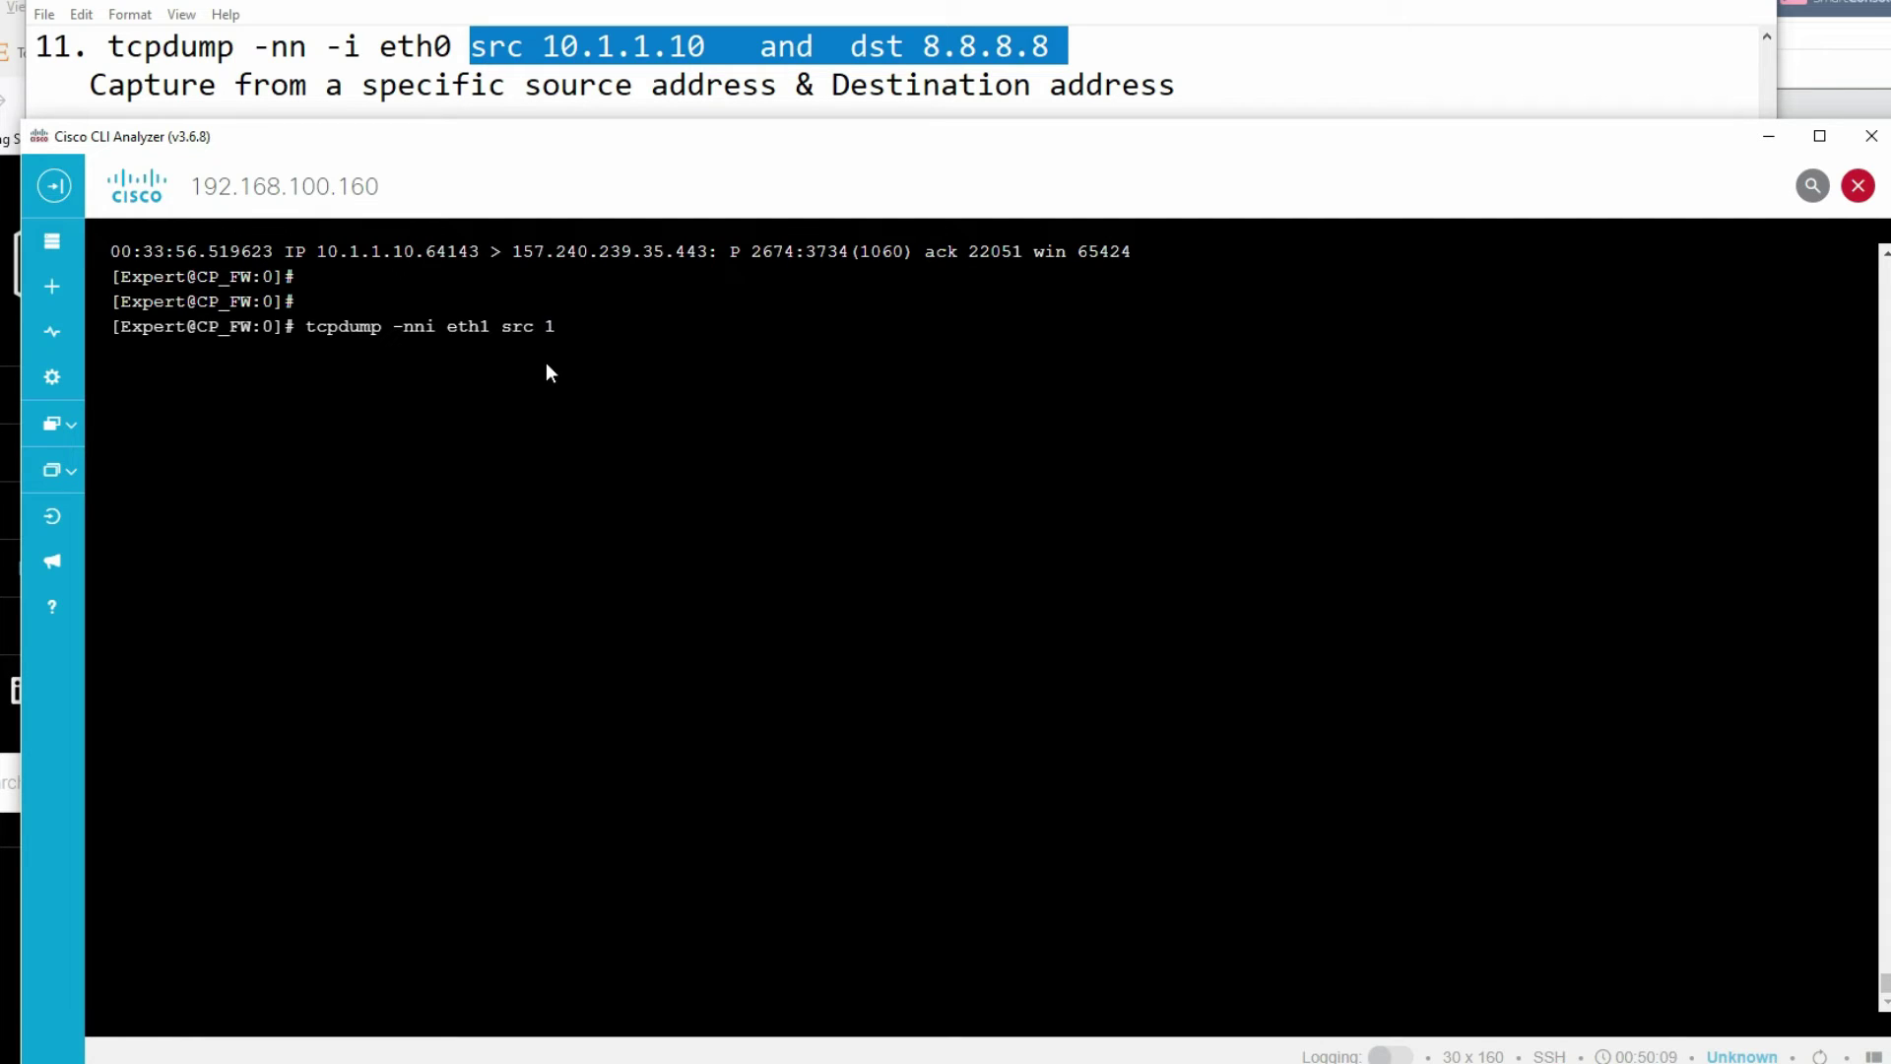
{"action": "type", "text": "src 10.1.1.10 and dest 8.8.8.8"}
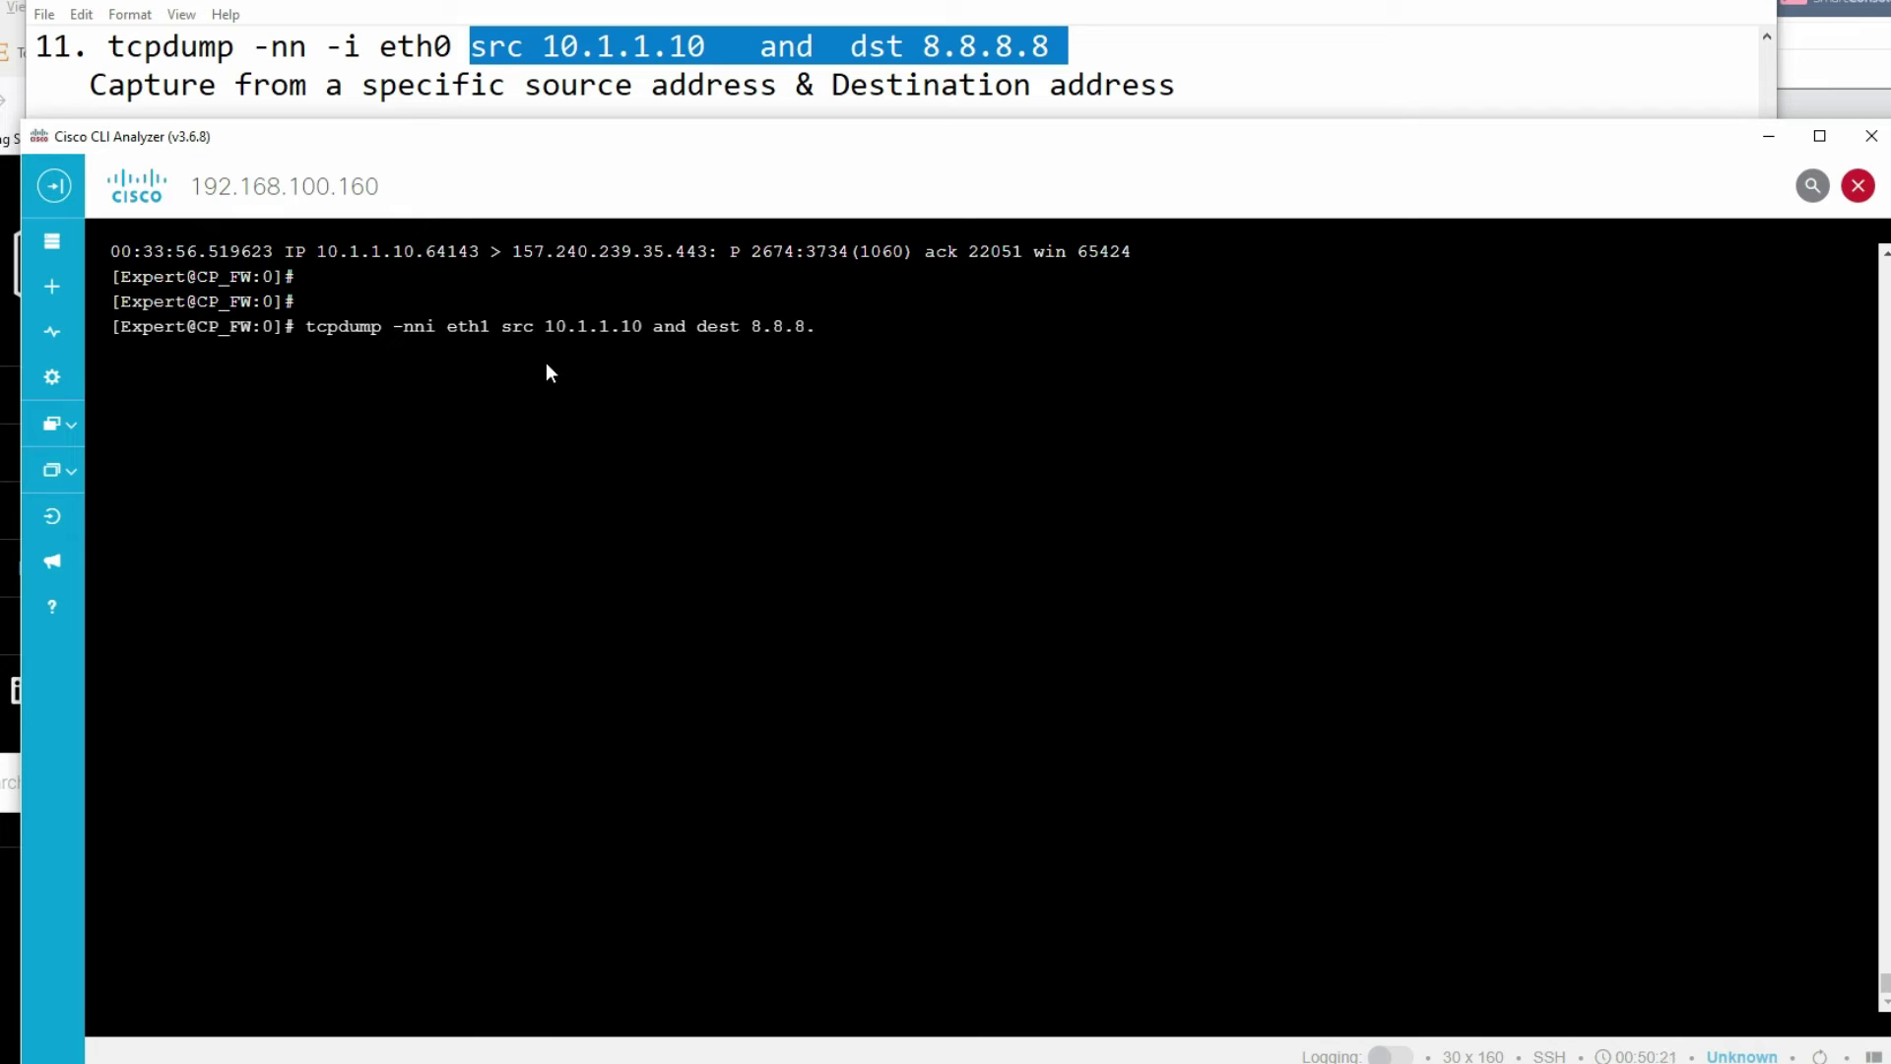
{"action": "key", "text": "Return"}
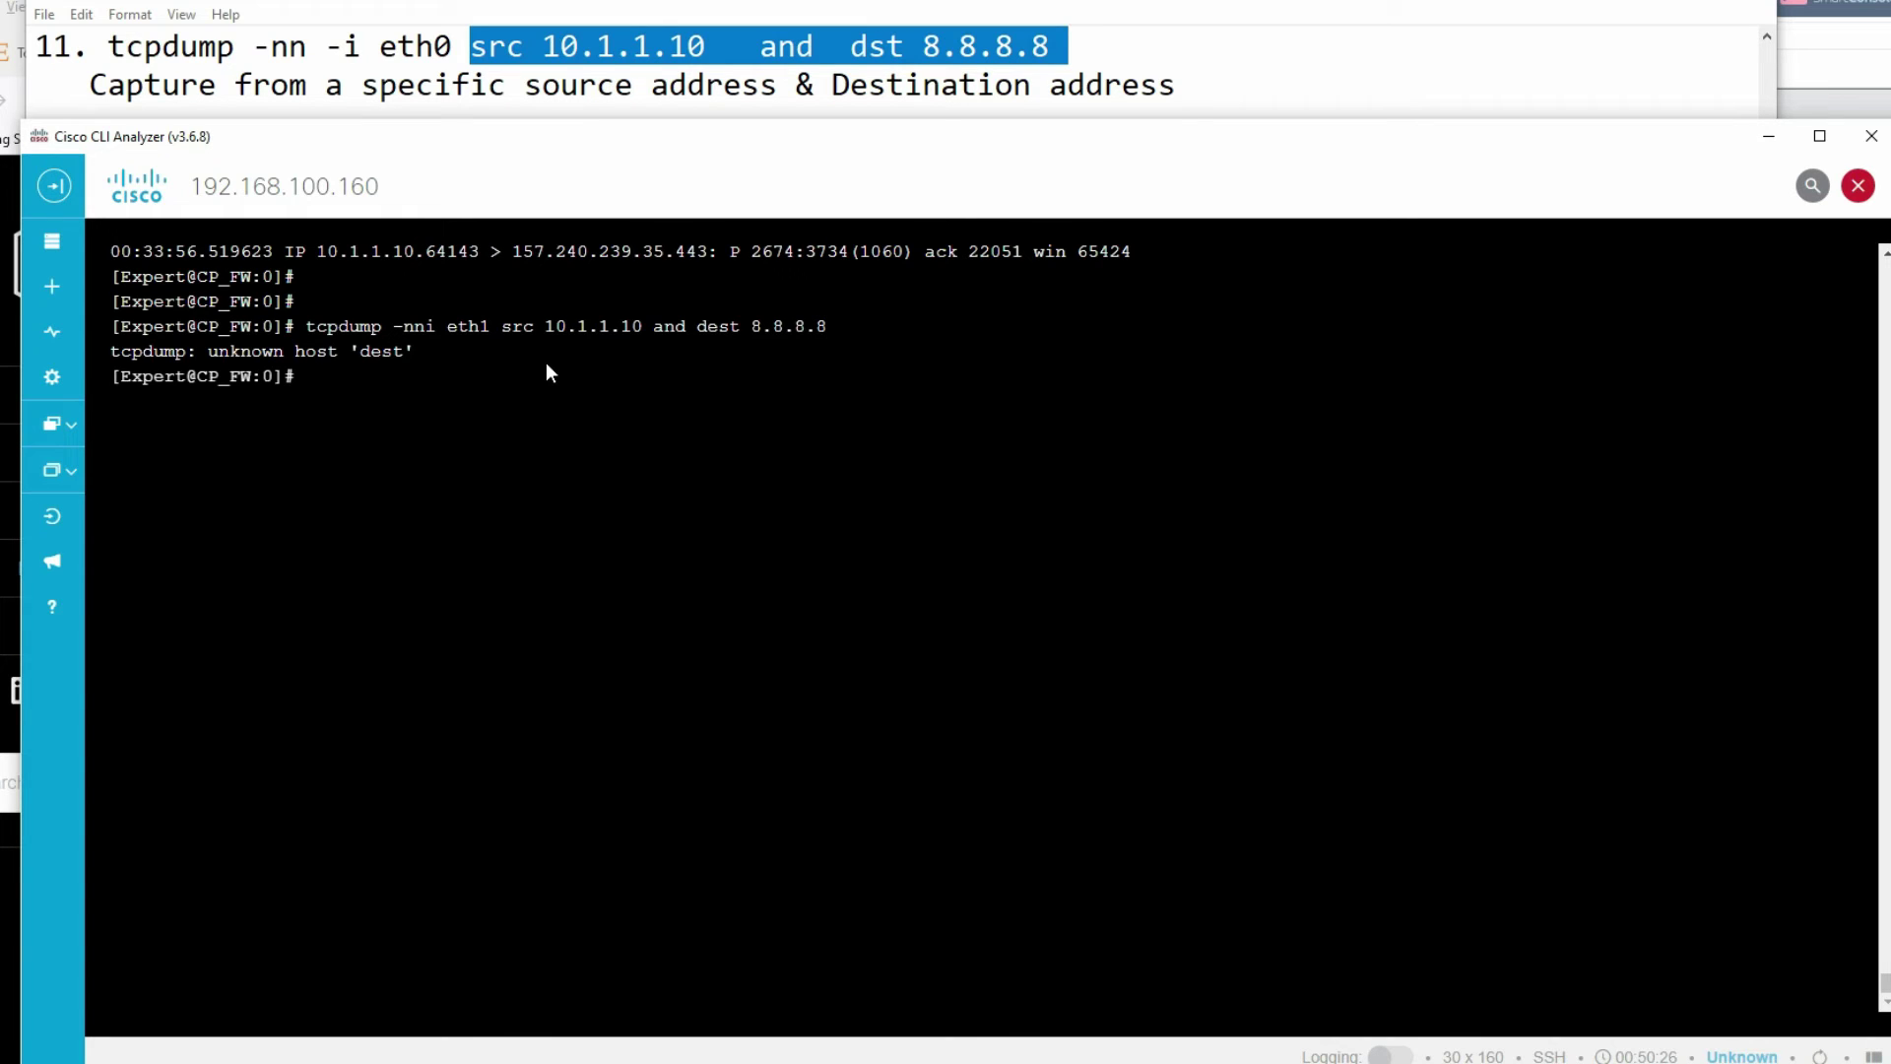
{"action": "key", "text": "Up"}
{"action": "key", "text": "Left"}
{"action": "key", "text": "Left"}
{"action": "key", "text": "Left"}
{"action": "key", "text": "Left"}
{"action": "key", "text": "Left"}
{"action": "key", "text": "Left"}
{"action": "key", "text": "Left"}
{"action": "key", "text": "Left"}
{"action": "key", "text": "Left"}
{"action": "key", "text": "Left"}
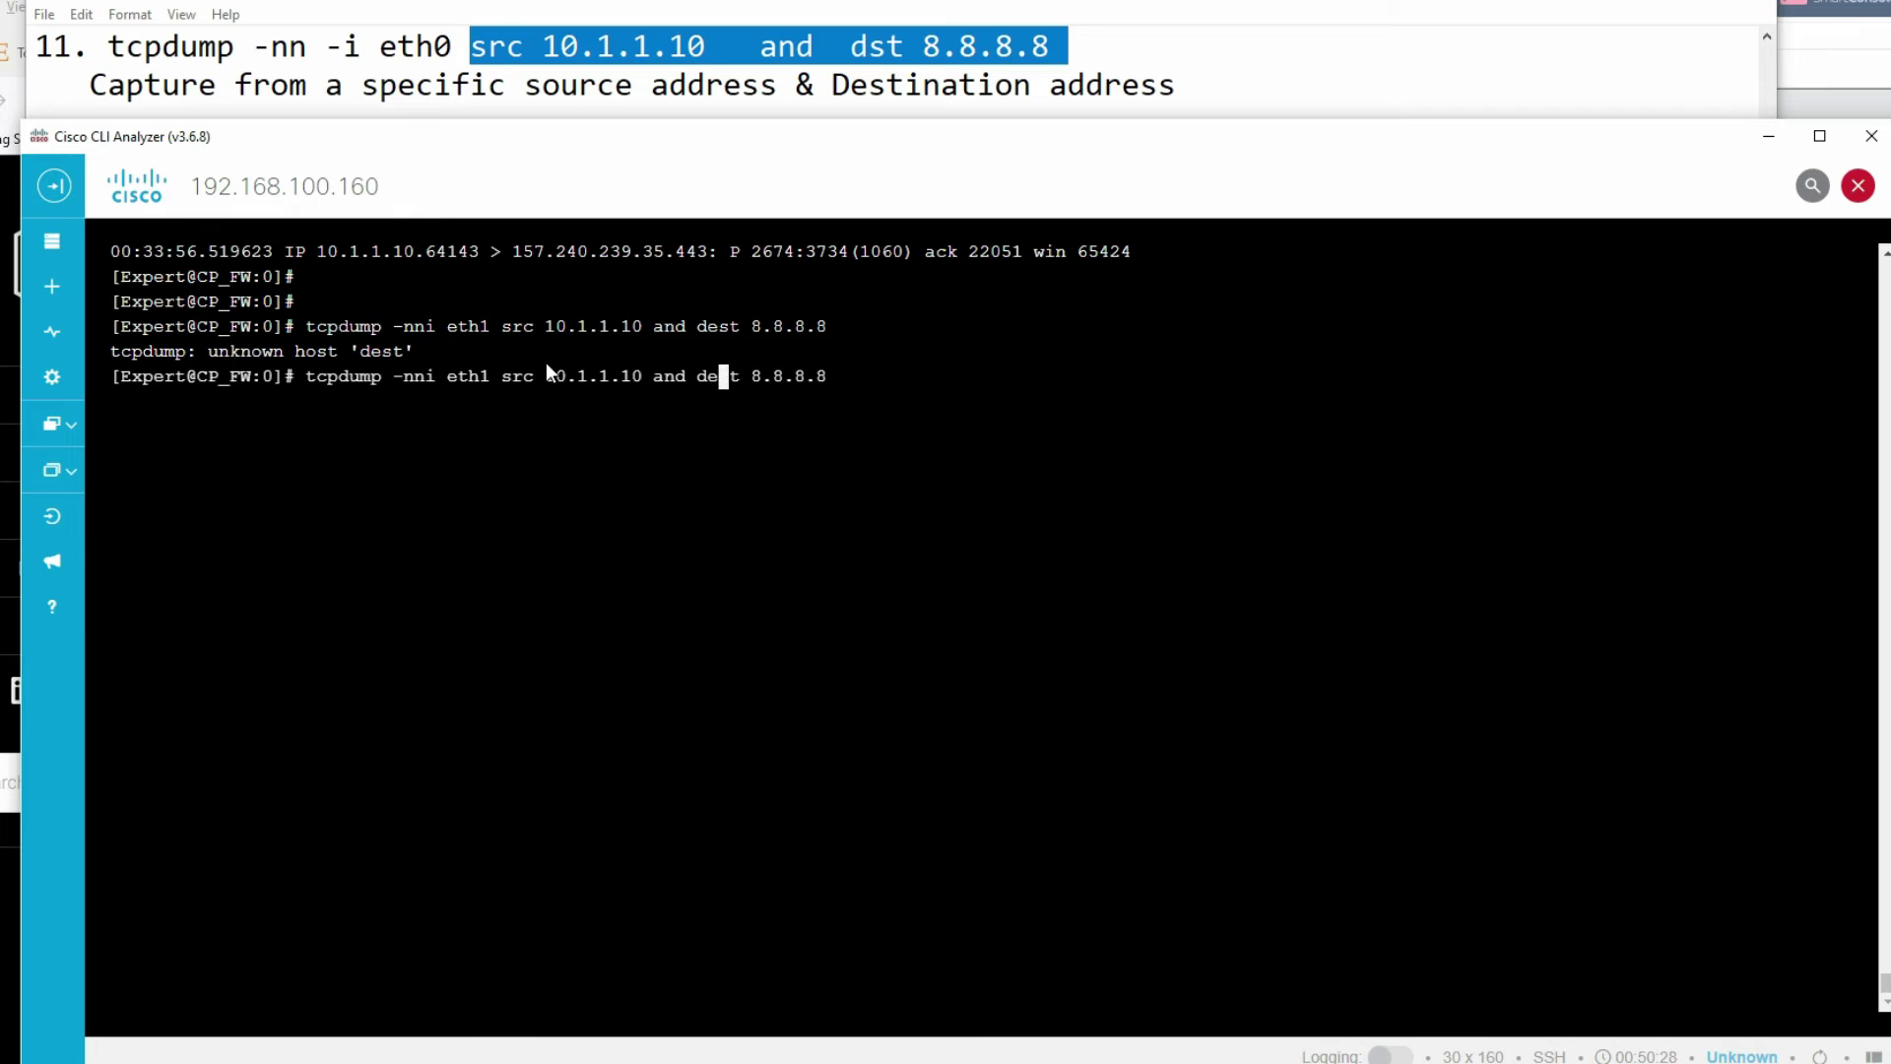
{"action": "key", "text": "BackSpace"}
{"action": "key", "text": "Return"}
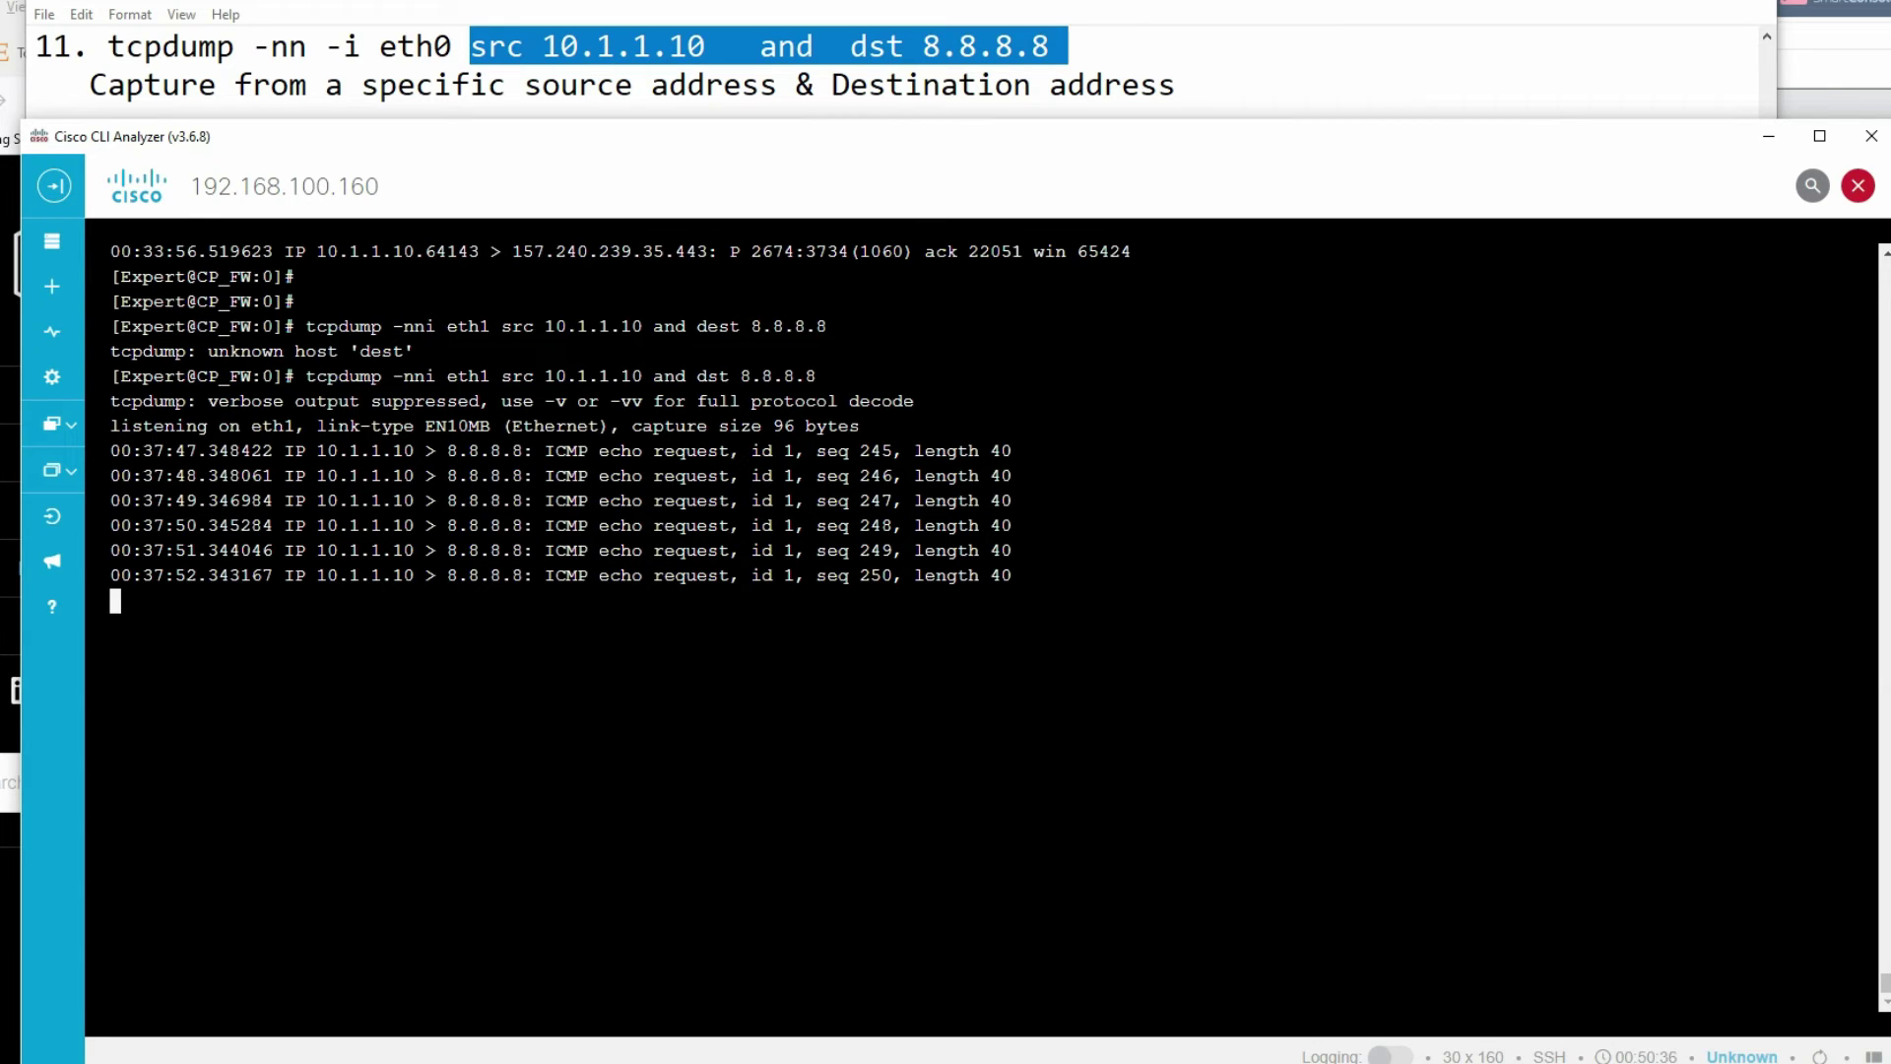
- Rerun the capture with destination 8.8.8.6 and highlight its source and destination filters
{"action": "left_click_drag", "start_coordinate": [351, 451], "coordinate": [531, 451]}
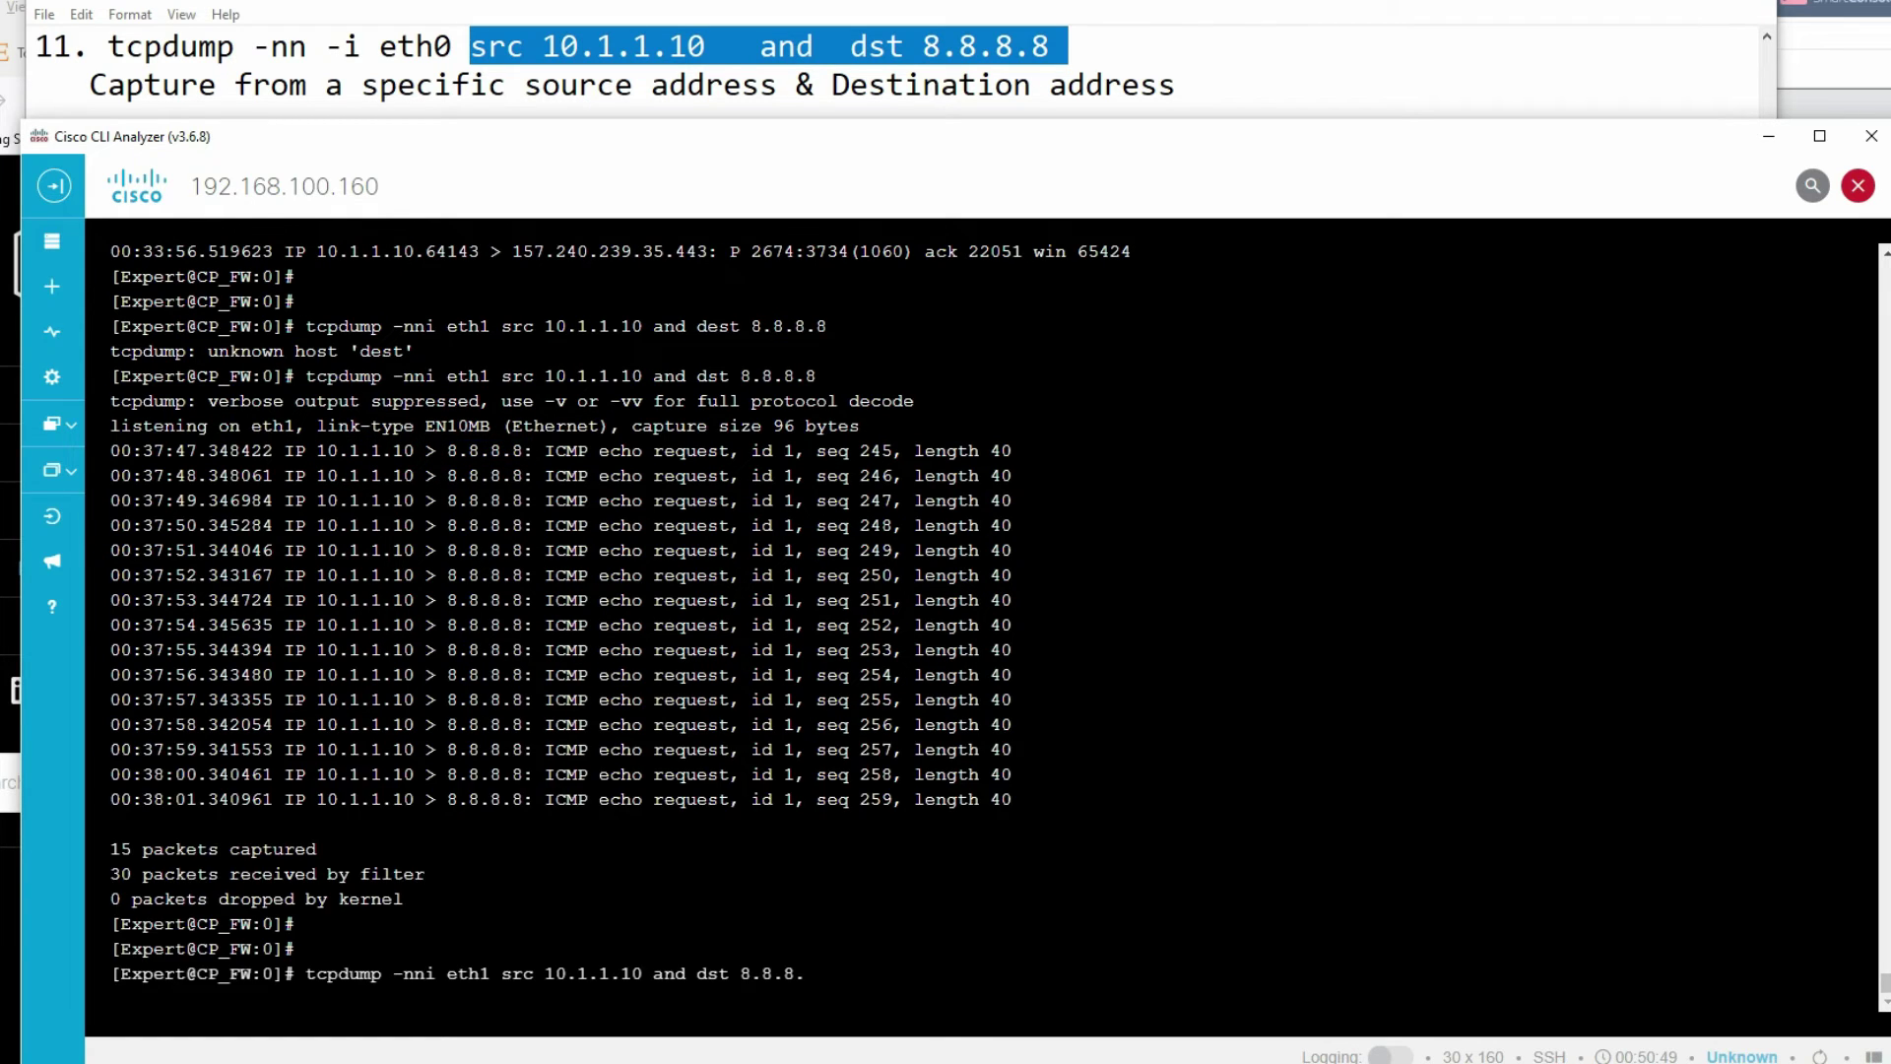
{"action": "key", "text": "BackSpace"}
{"action": "type", "text": "6"}
{"action": "key", "text": "Return"}
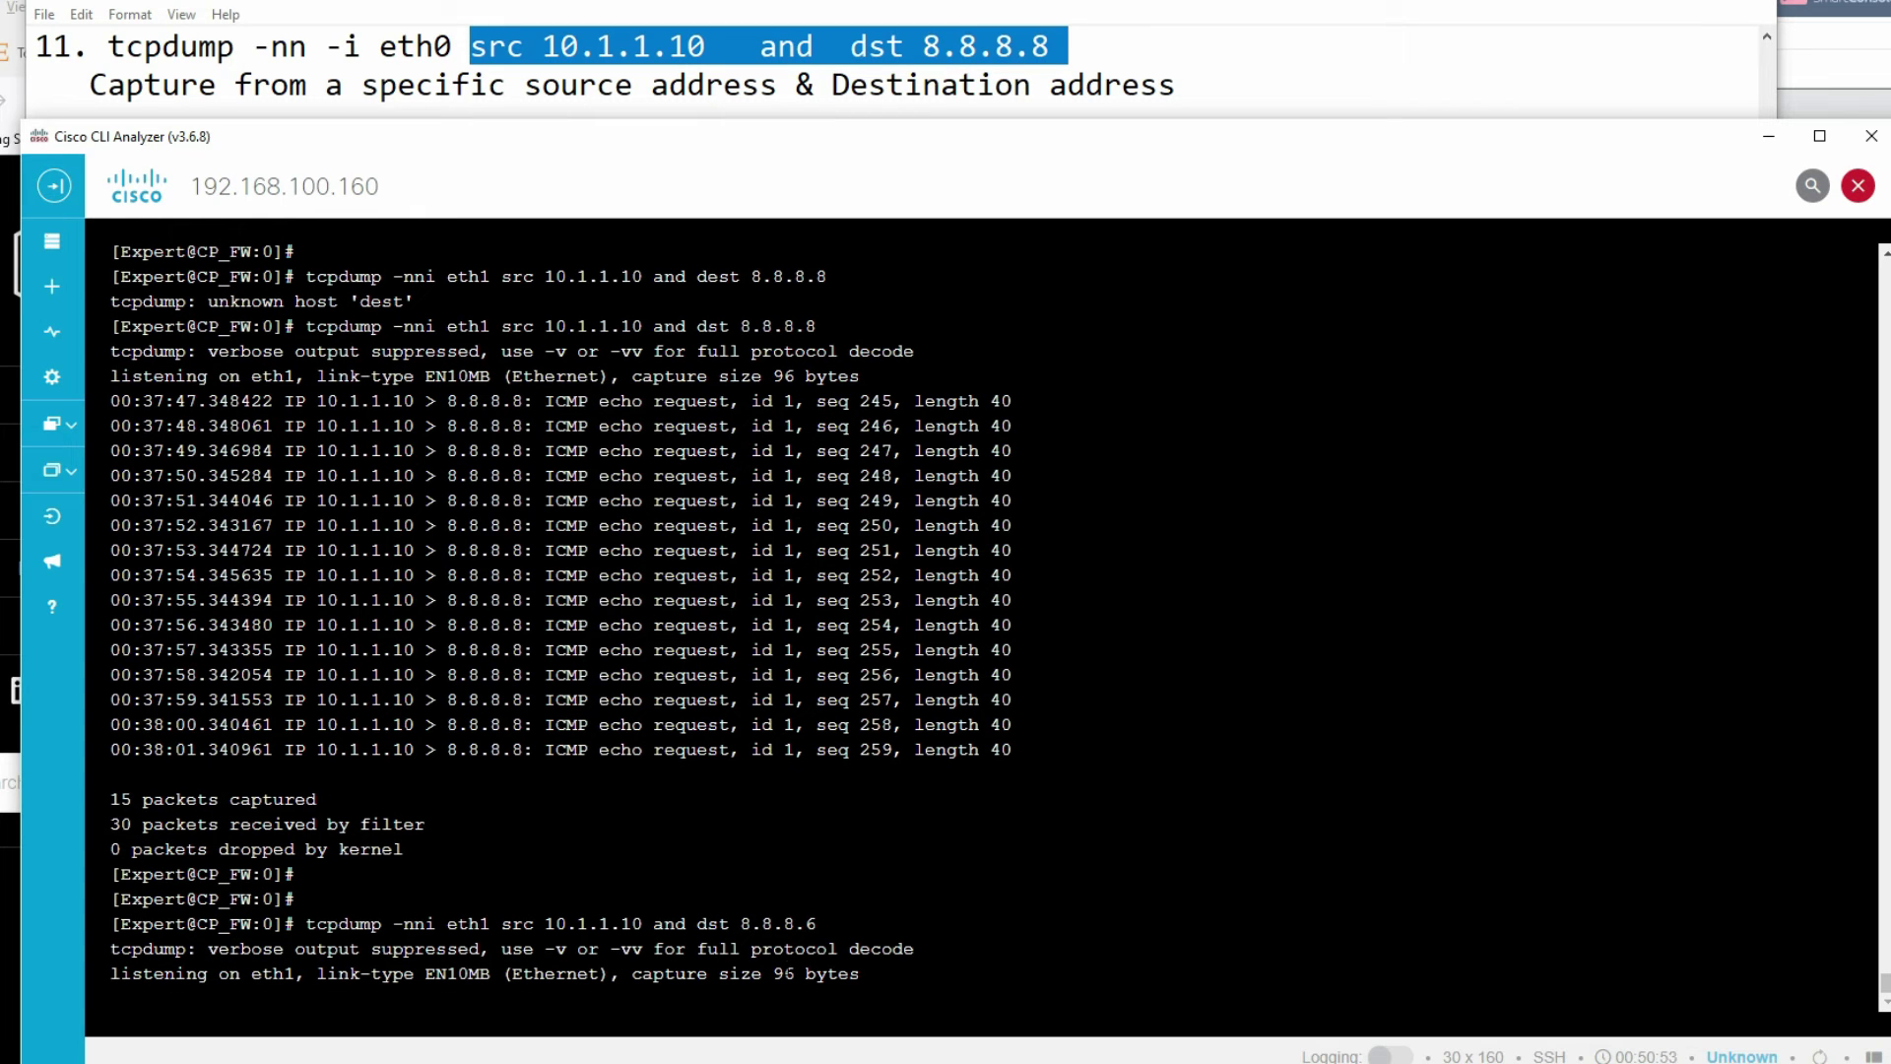
{"action": "double_click", "coordinate": [591, 923]}
{"action": "mouse_move", "coordinate": [783, 923]}
{"action": "left_mouse_down"}
{"action": "mouse_move", "coordinate": [697, 926]}
{"action": "mouse_move", "coordinate": [816, 926]}
{"action": "left_mouse_up"}
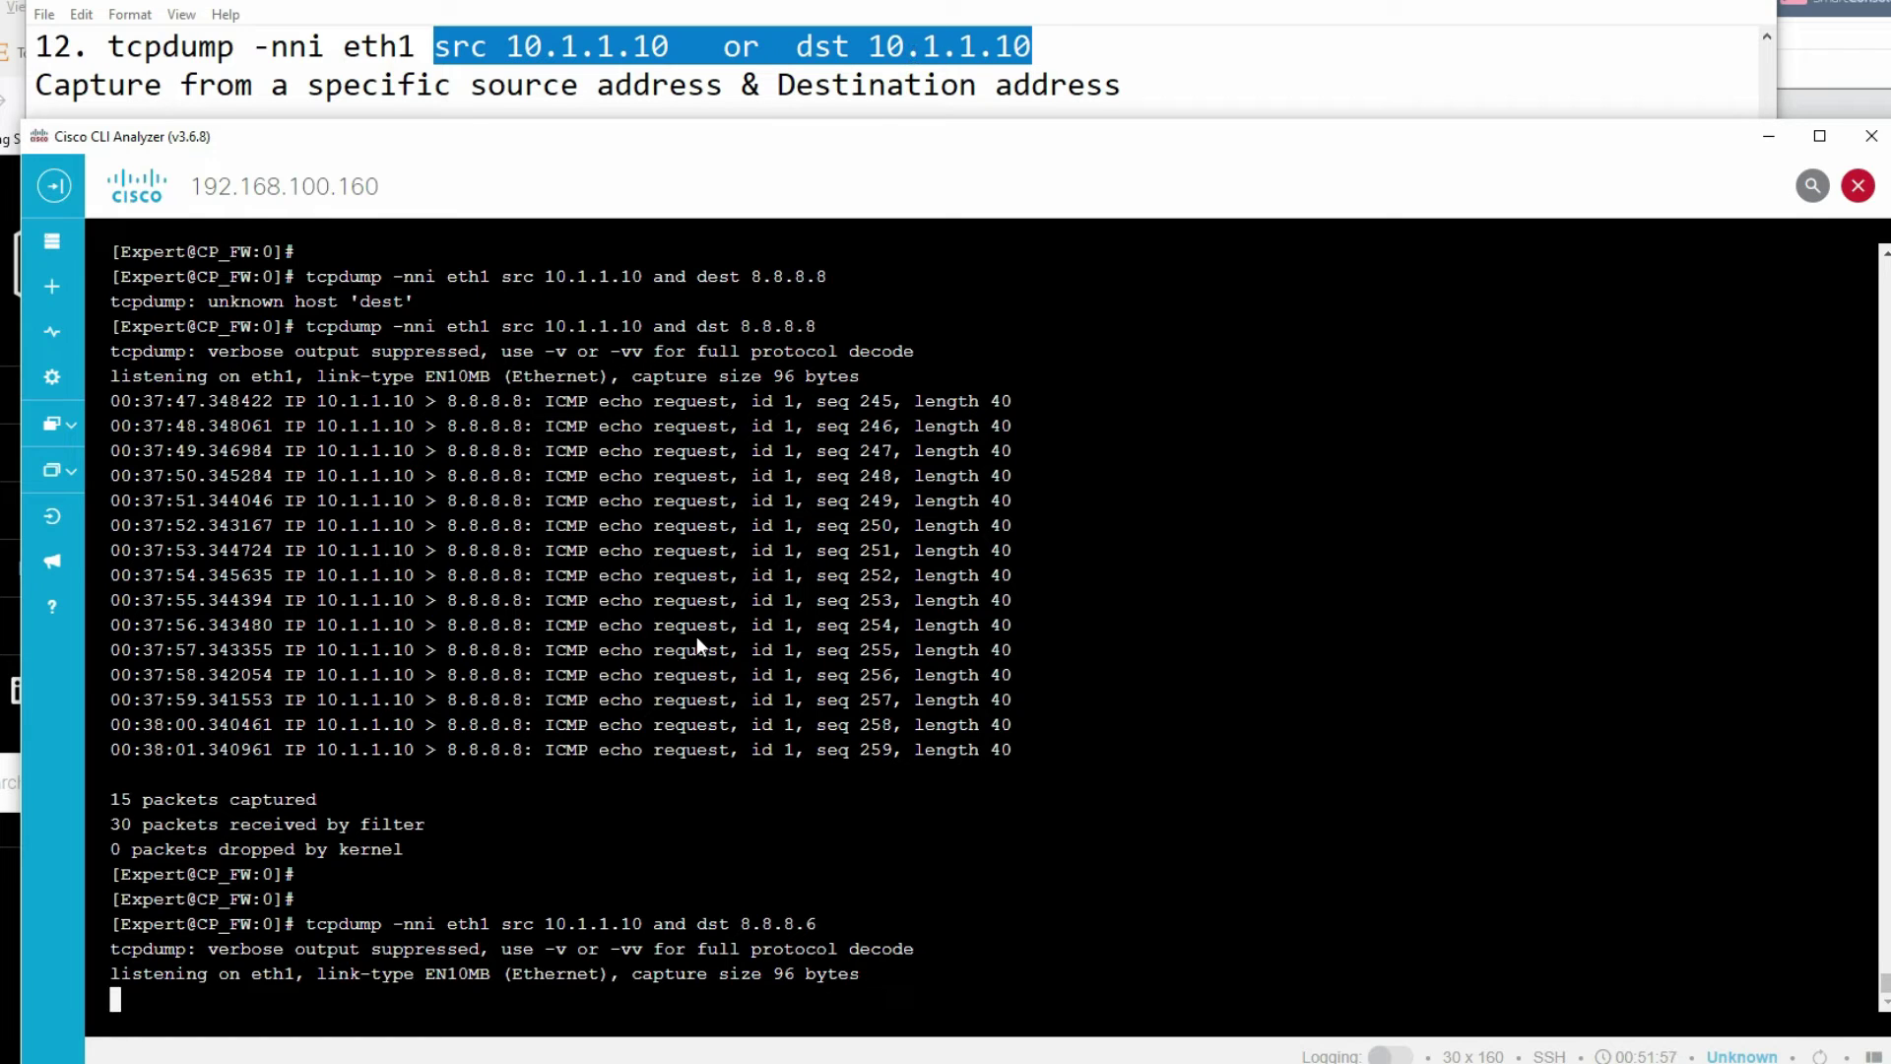
- Stop the 8.8.8.6 capture, run 'src 10.1.1.10 or dst 10.1.1.10', and review requests and replies
{"action": "key", "text": "ctrl+c"}
{"action": "key", "text": "Return"}
{"action": "key", "text": "Return"}
{"action": "type", "text": "r "}
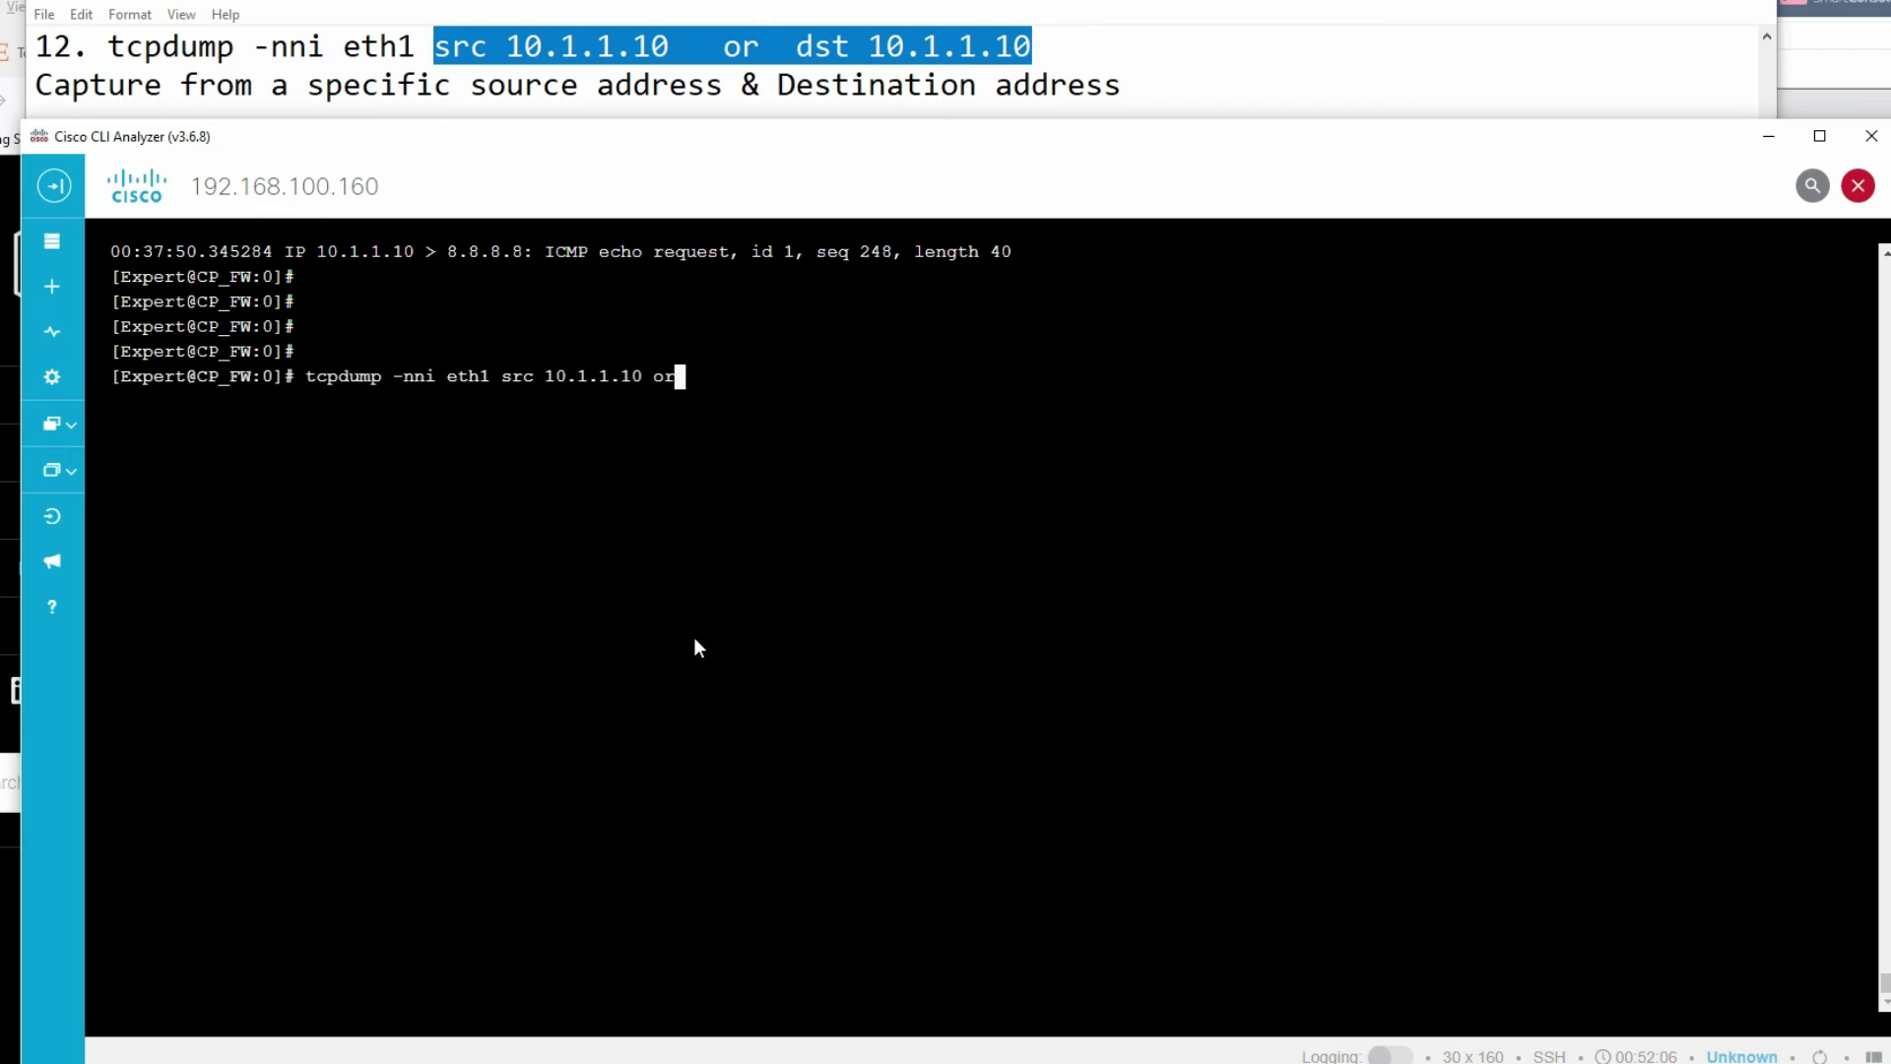
{"action": "type", "text": "dst 10.1.1.10"}
{"action": "key", "text": "Return"}
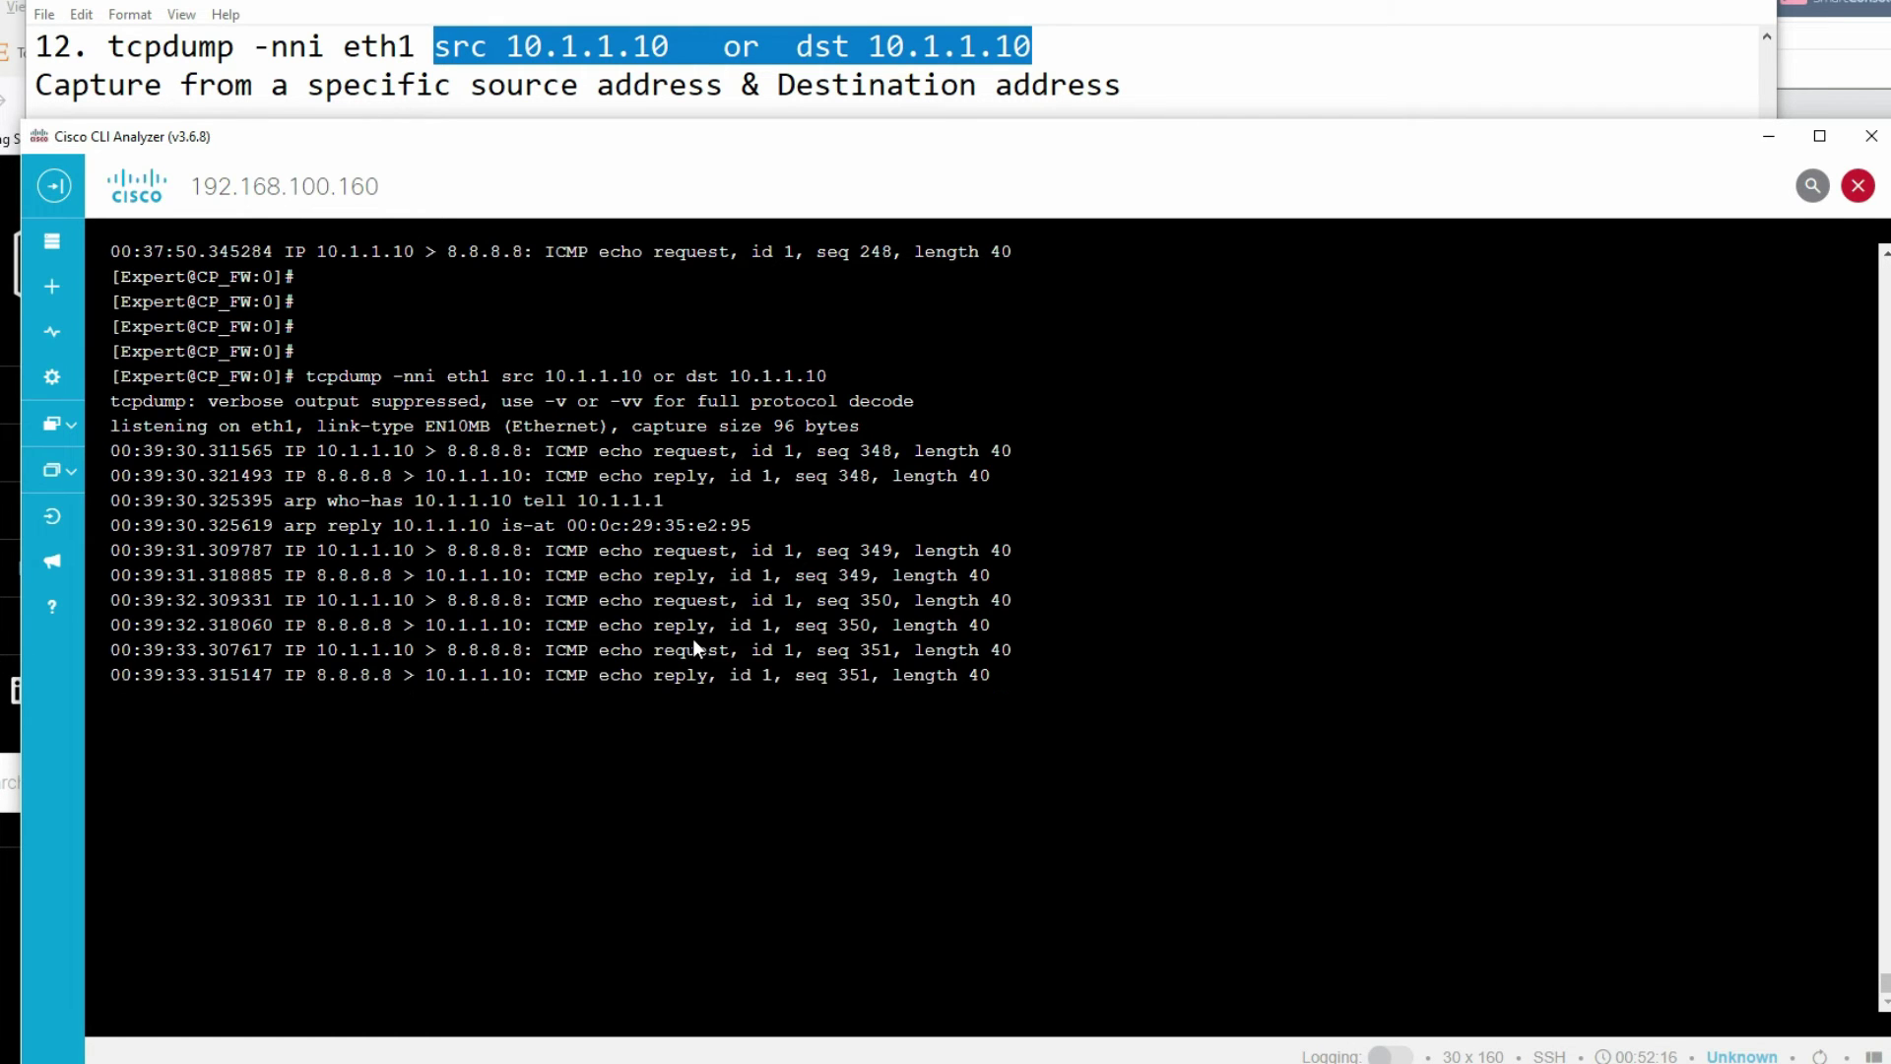
{"action": "key", "text": "ctrl+c"}
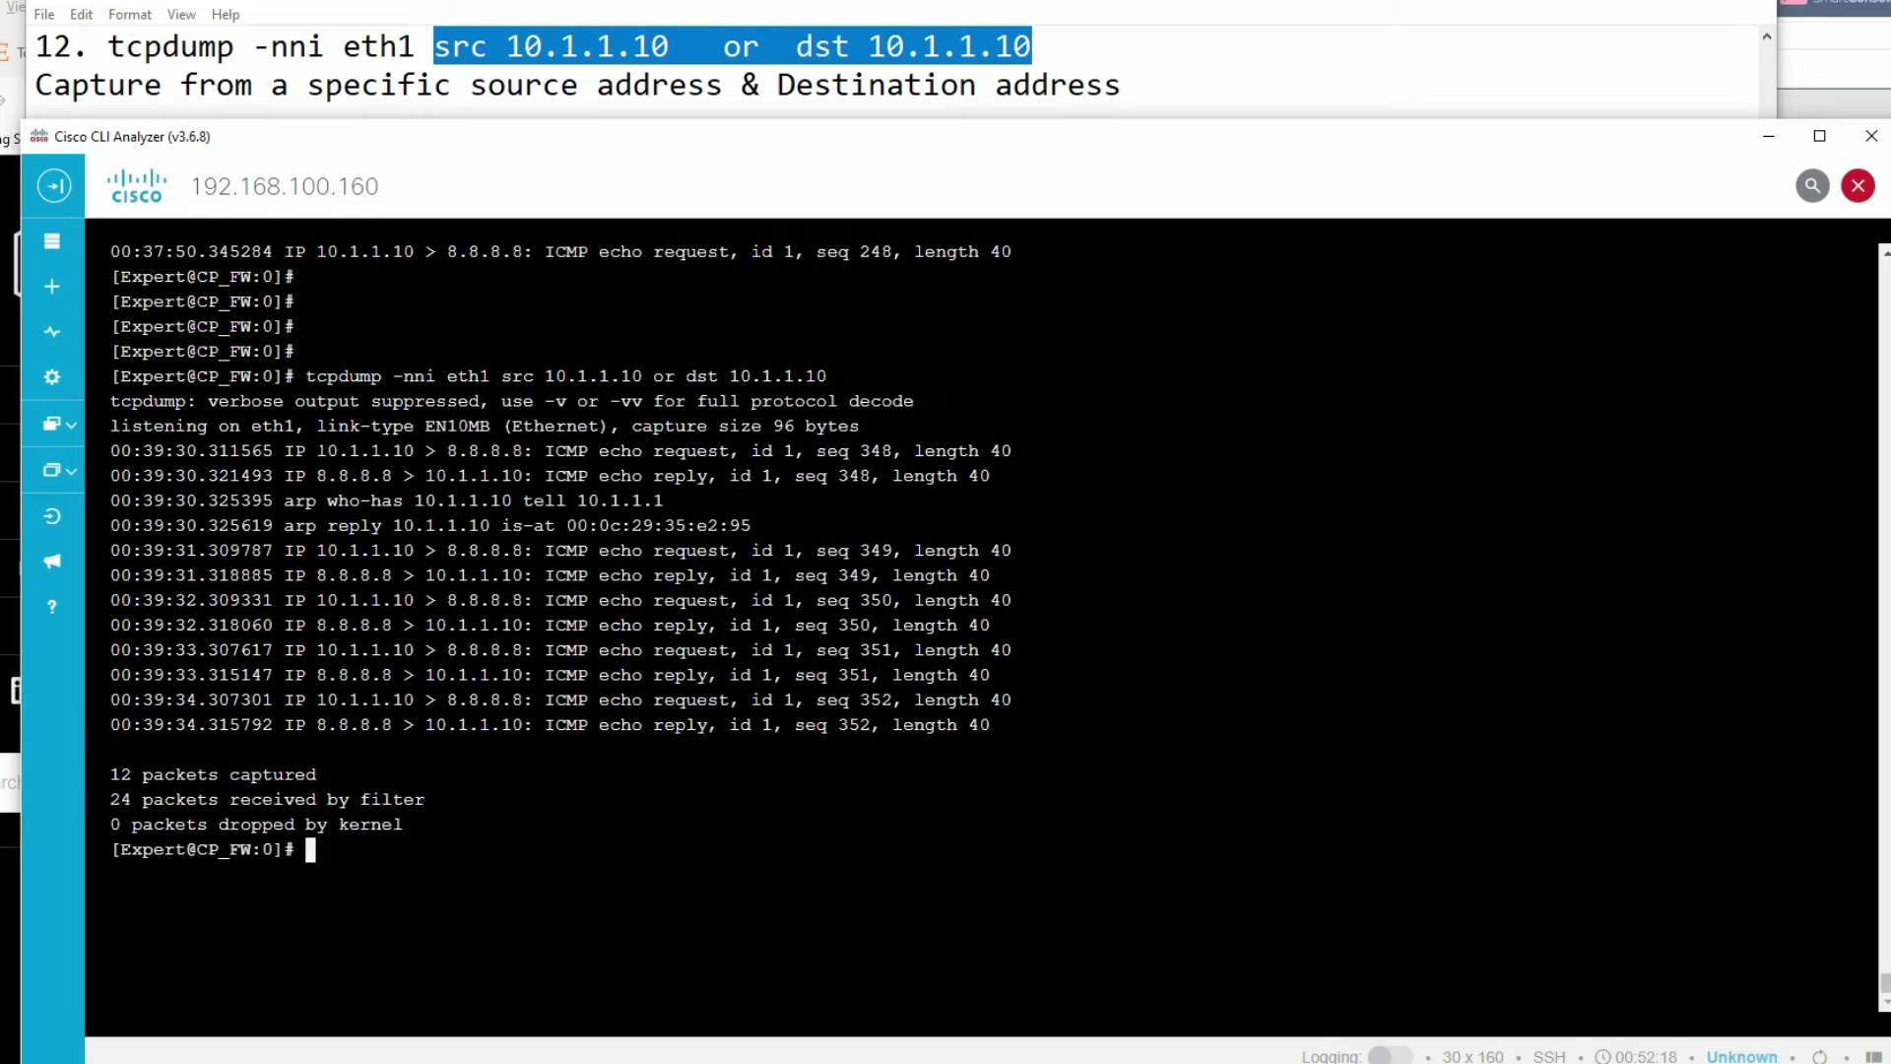
{"action": "left_click_drag", "start_coordinate": [316, 450], "coordinate": [410, 448]}
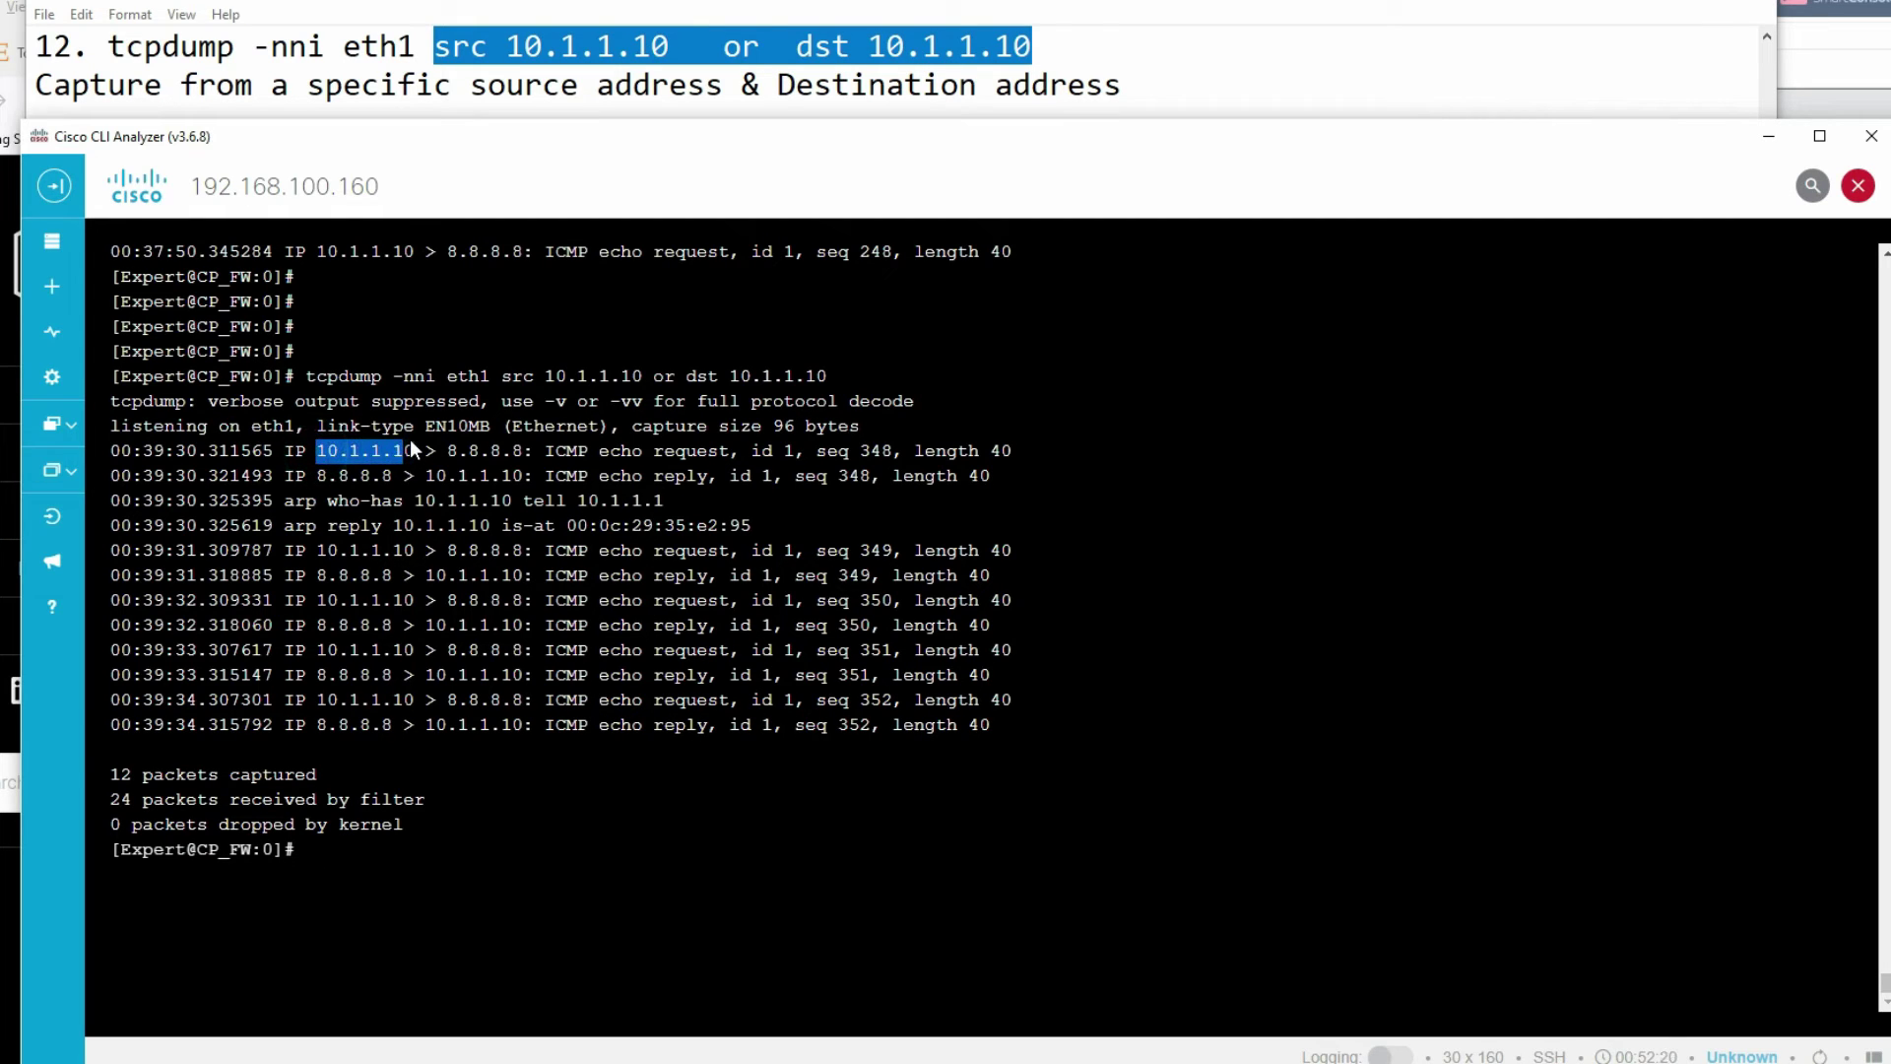
{"action": "left_click_drag", "start_coordinate": [426, 574], "coordinate": [523, 574]}
{"action": "left_click_drag", "start_coordinate": [316, 598], "coordinate": [415, 599]}
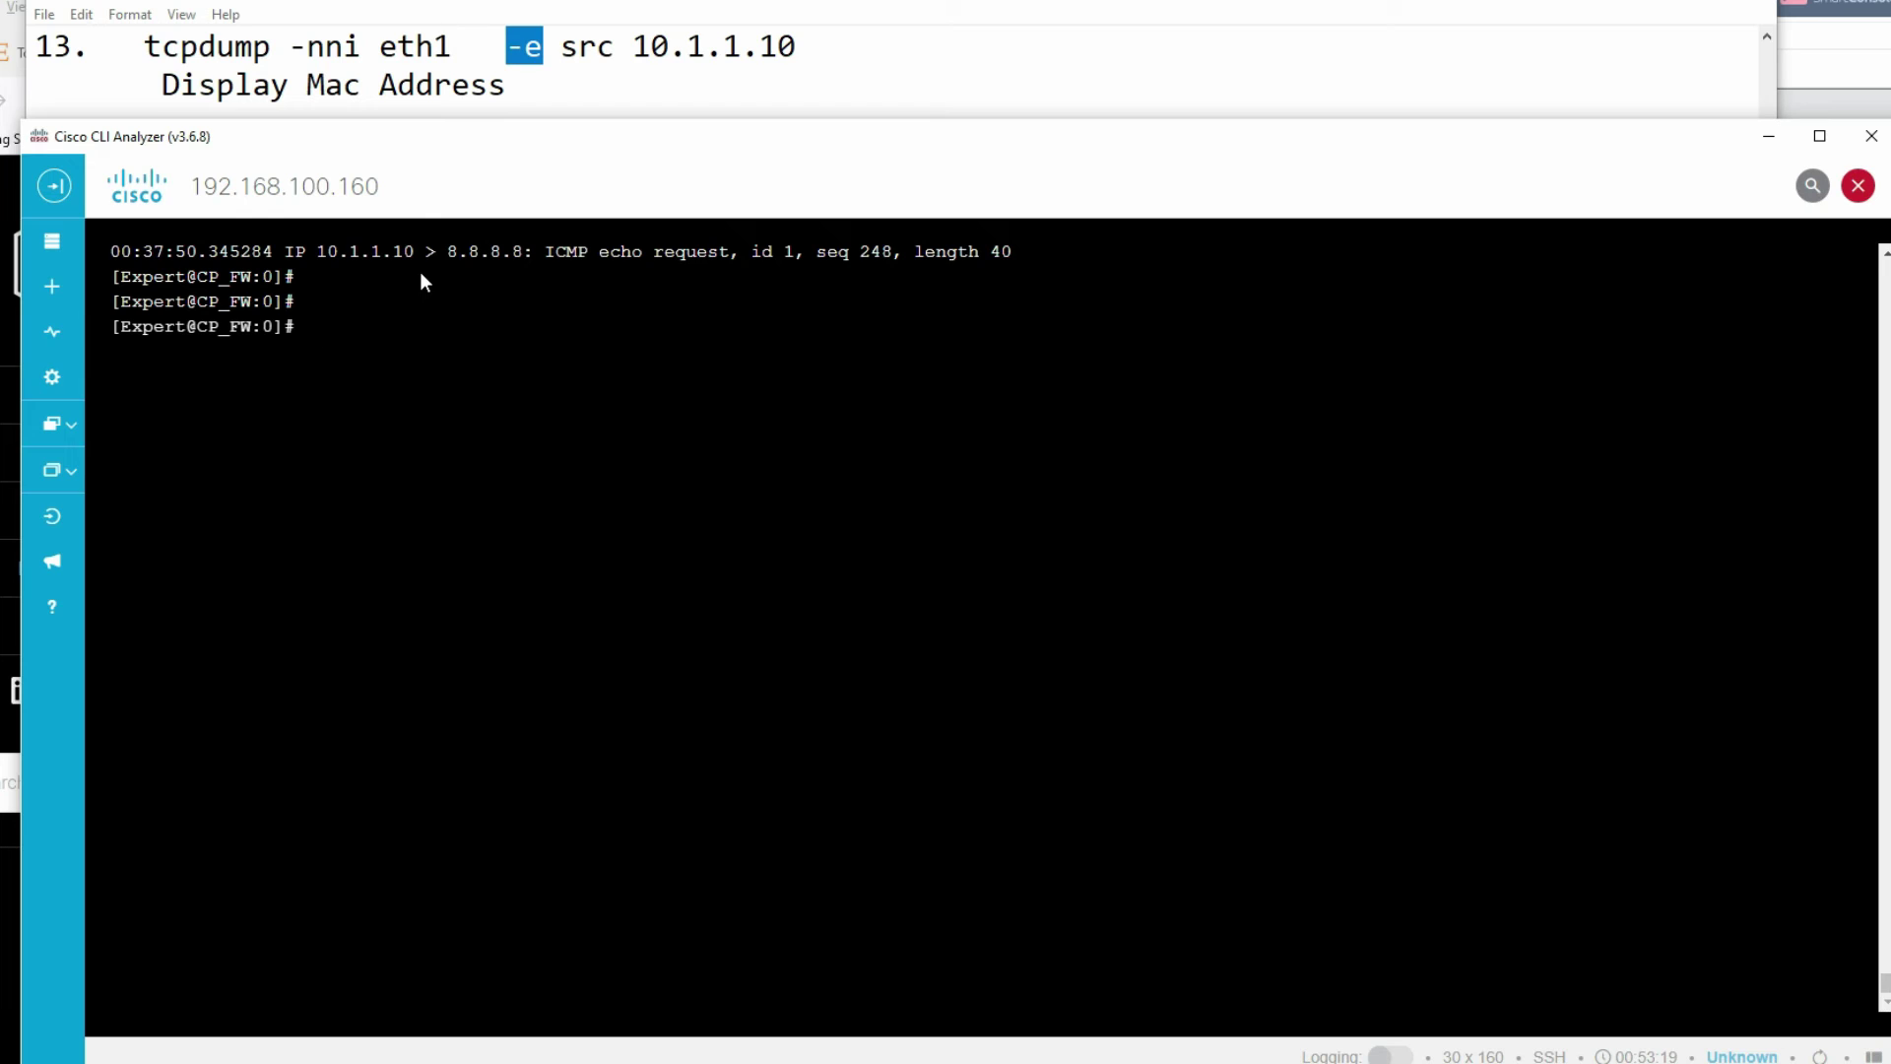
- Run an eth1 -e capture for source 10.1.1.0, then stop it after it catches nothing
{"action": "type", "text": "clea"}
{"action": "key", "text": "Up"}
{"action": "key", "text": "BackSpace"}
{"action": "key", "text": "BackSpace"}
{"action": "key", "text": "BackSpace"}
{"action": "key", "text": "BackSpace"}
{"action": "key", "text": "BackSpace"}
{"action": "key", "text": "BackSpace"}
{"action": "key", "text": "BackSpace"}
{"action": "key", "text": "BackSpace"}
{"action": "key", "text": "BackSpace"}
{"action": "key", "text": "BackSpace"}
{"action": "key", "text": "BackSpace"}
{"action": "key", "text": "BackSpace"}
{"action": "key", "text": "BackSpace"}
{"action": "key", "text": "BackSpace"}
{"action": "key", "text": "BackSpace"}
{"action": "key", "text": "BackSpace"}
{"action": "key", "text": "BackSpace"}
{"action": "key", "text": "BackSpace"}
{"action": "key", "text": "BackSpace"}
{"action": "key", "text": "BackSpace"}
{"action": "key", "text": "BackSpace"}
{"action": "key", "text": "BackSpace"}
{"action": "key", "text": "BackSpace"}
{"action": "key", "text": "BackSpace"}
{"action": "key", "text": "BackSpace"}
{"action": "key", "text": "BackSpace"}
{"action": "key", "text": "BackSpace"}
{"action": "key", "text": "BackSpace"}
{"action": "key", "text": "BackSpace"}
{"action": "type", "text": "-e src 1"}
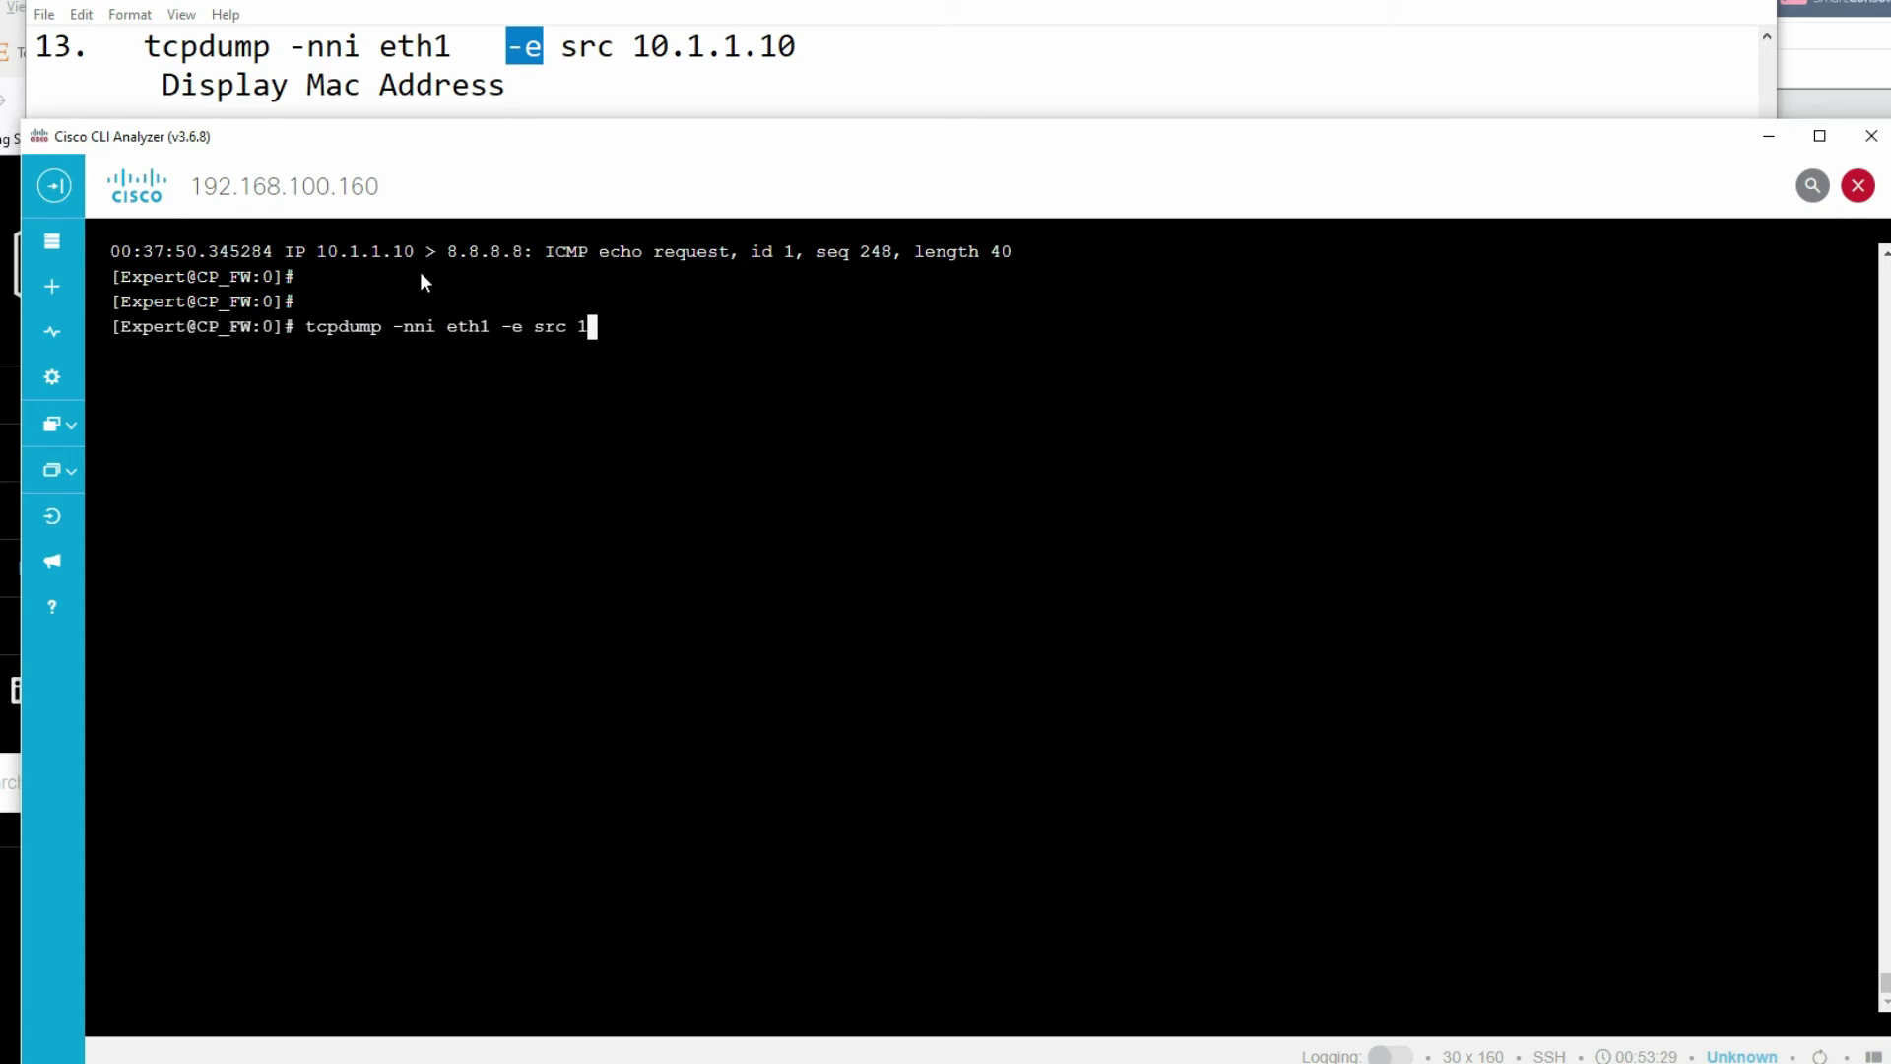
{"action": "type", "text": "0.1.1.0"}
{"action": "key", "text": "Return"}
{"action": "key", "text": "Up"}
{"action": "key", "text": "ctrl+x"}
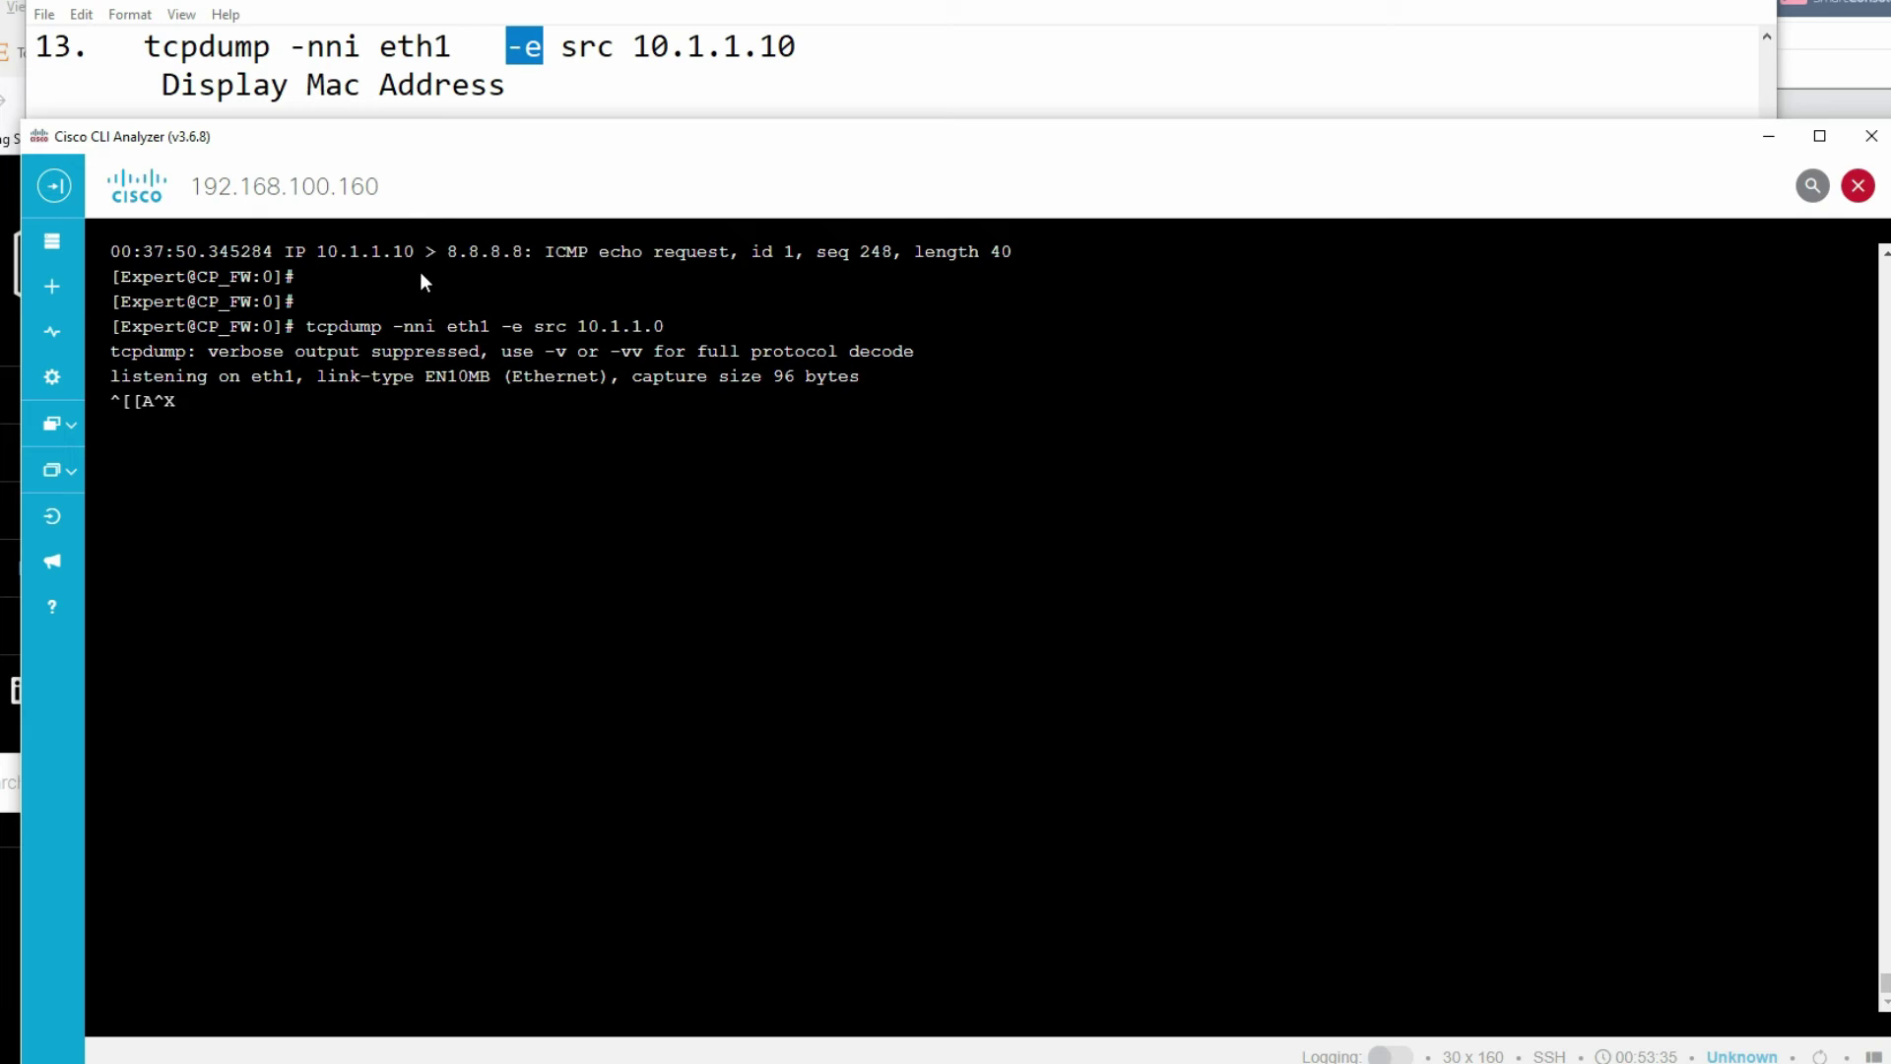
{"action": "key", "text": "ctrl+c"}
- Correct the source to 10.1.1.10, rerun the -e capture, and highlight the destination MAC
{"action": "key", "text": "Up"}
{"action": "key", "text": "BackSpace"}
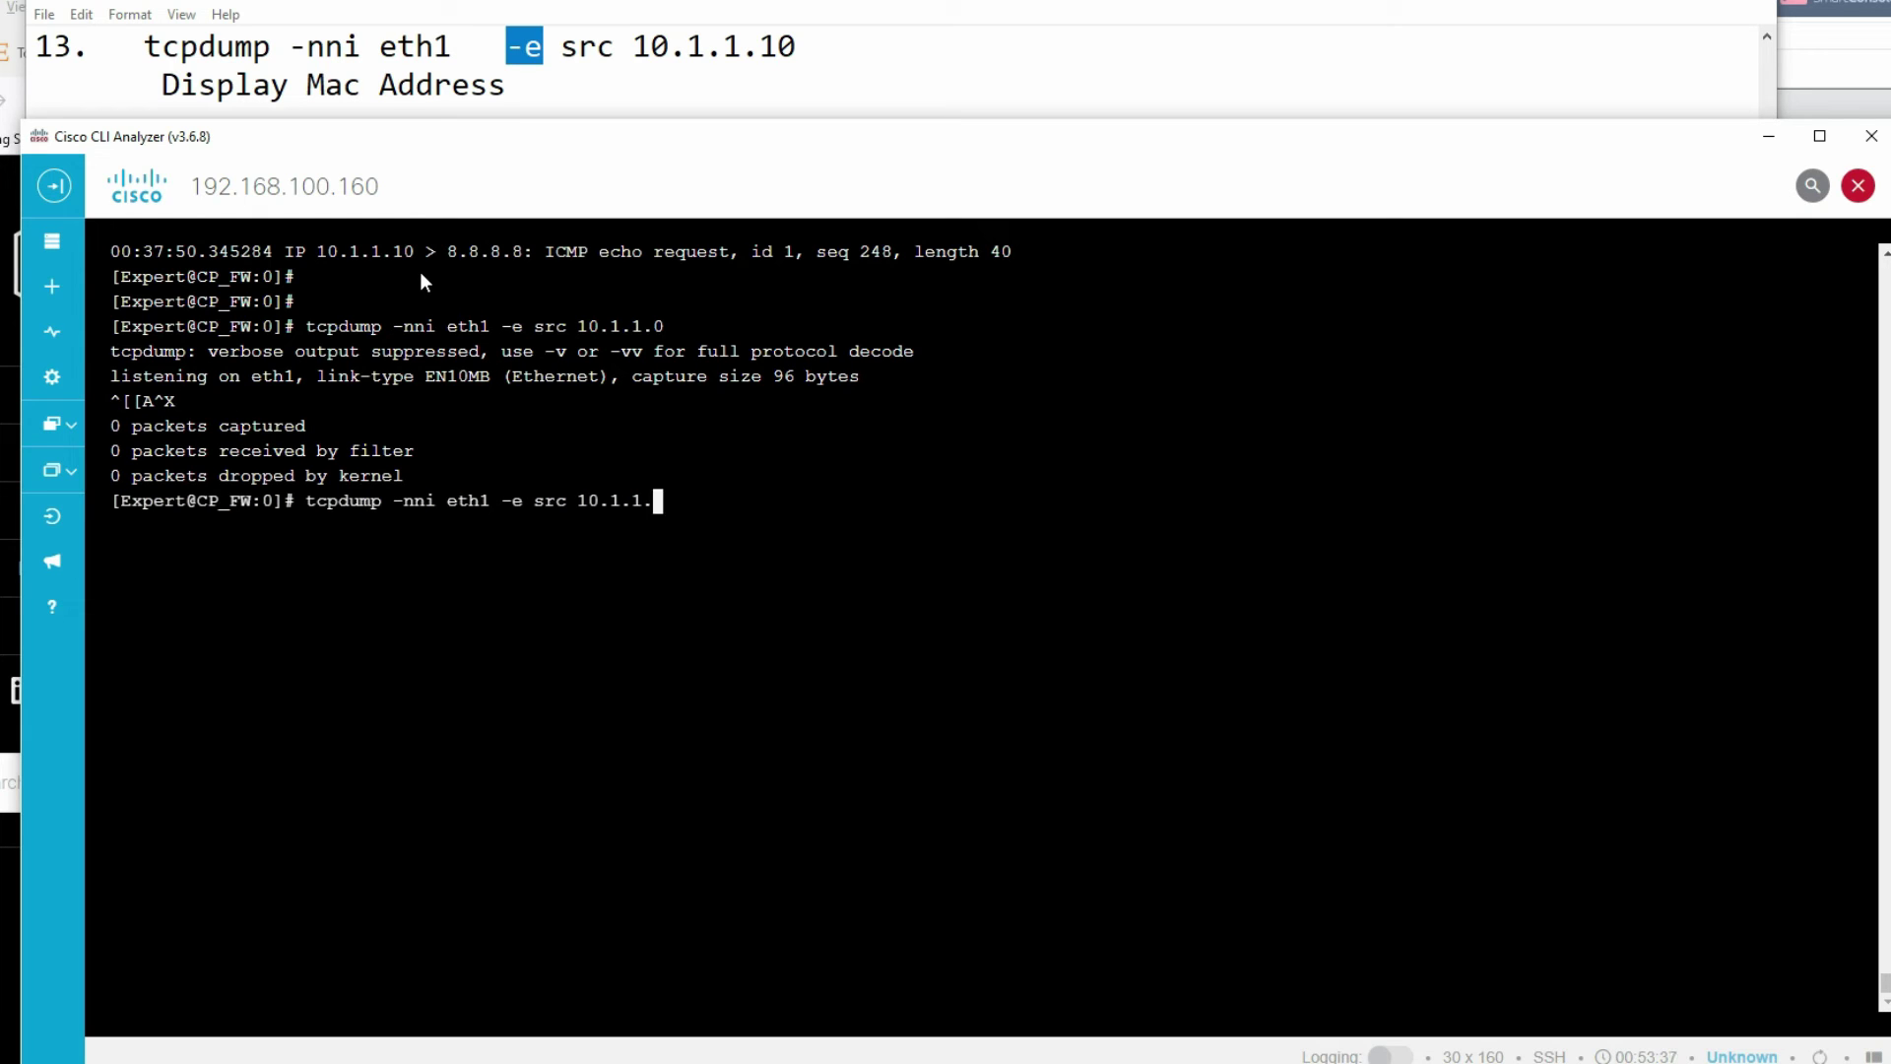
{"action": "type", "text": "10"}
{"action": "key", "text": "Return"}
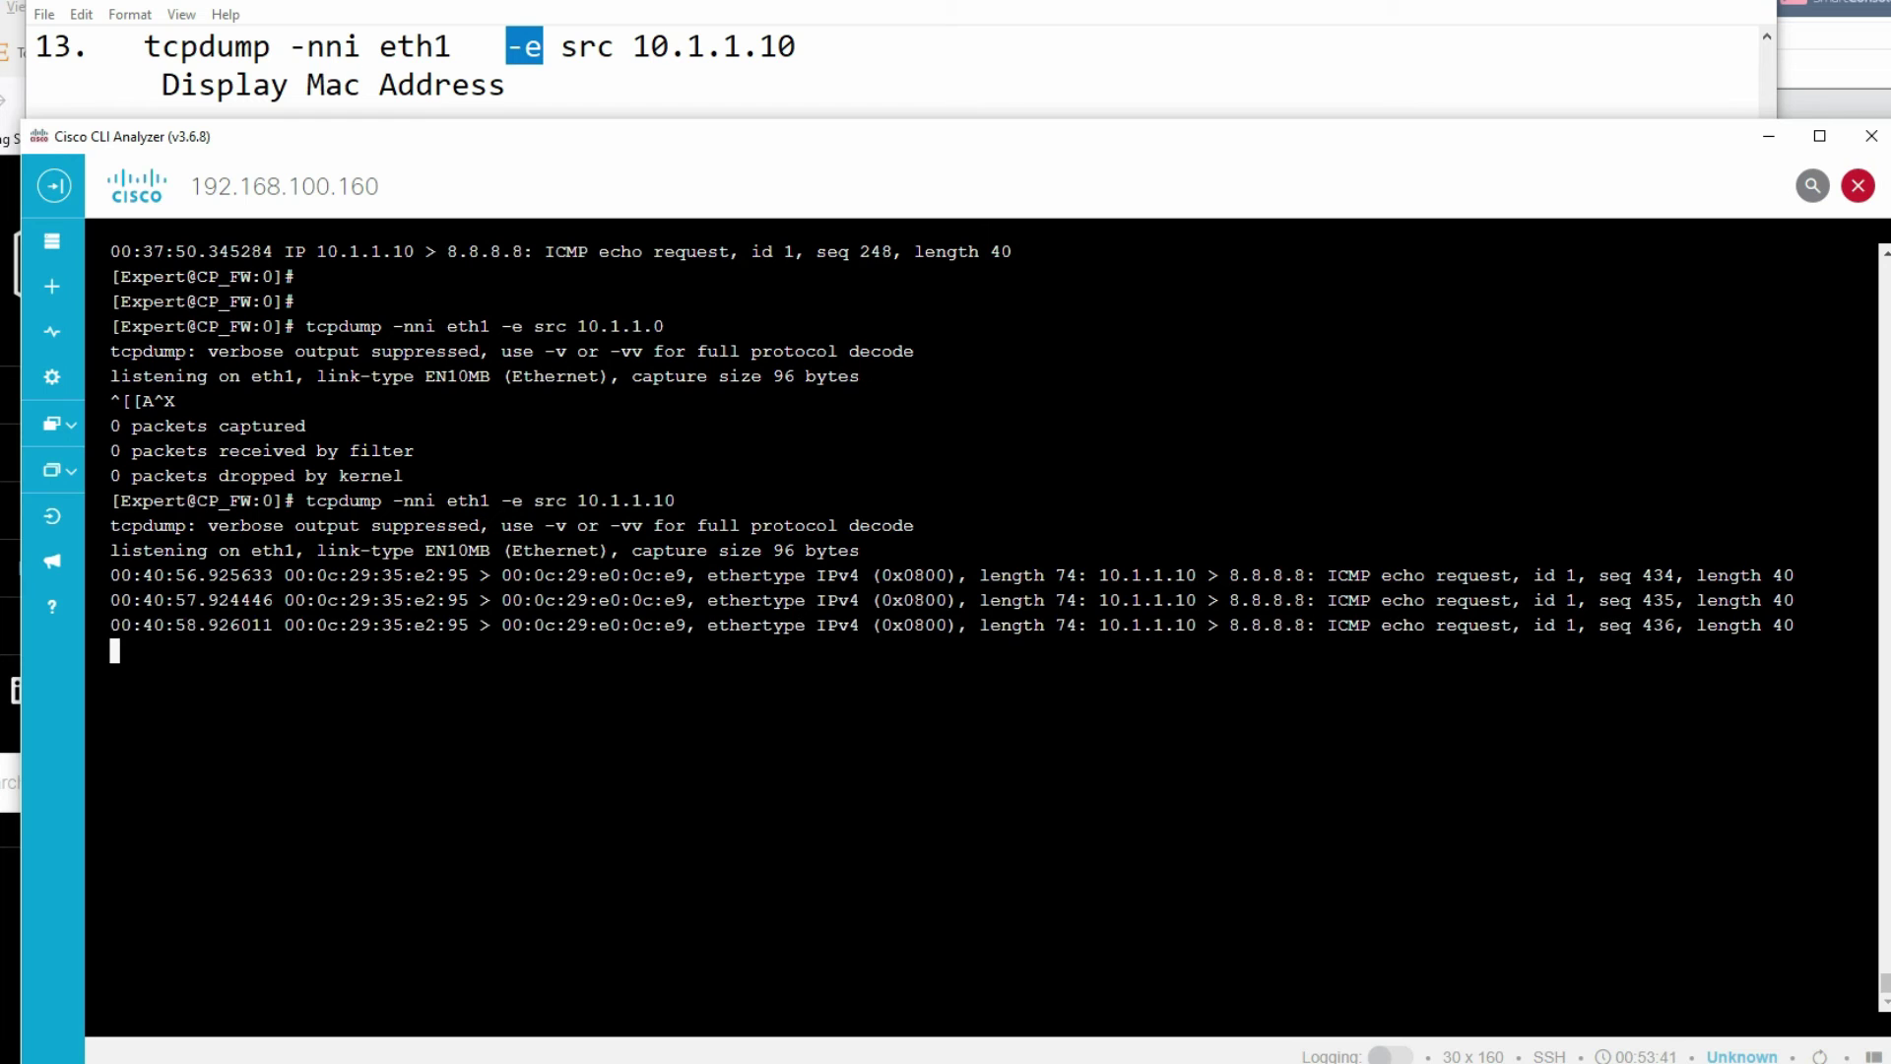
{"action": "left_click_drag", "start_coordinate": [187, 575], "coordinate": [706, 577]}
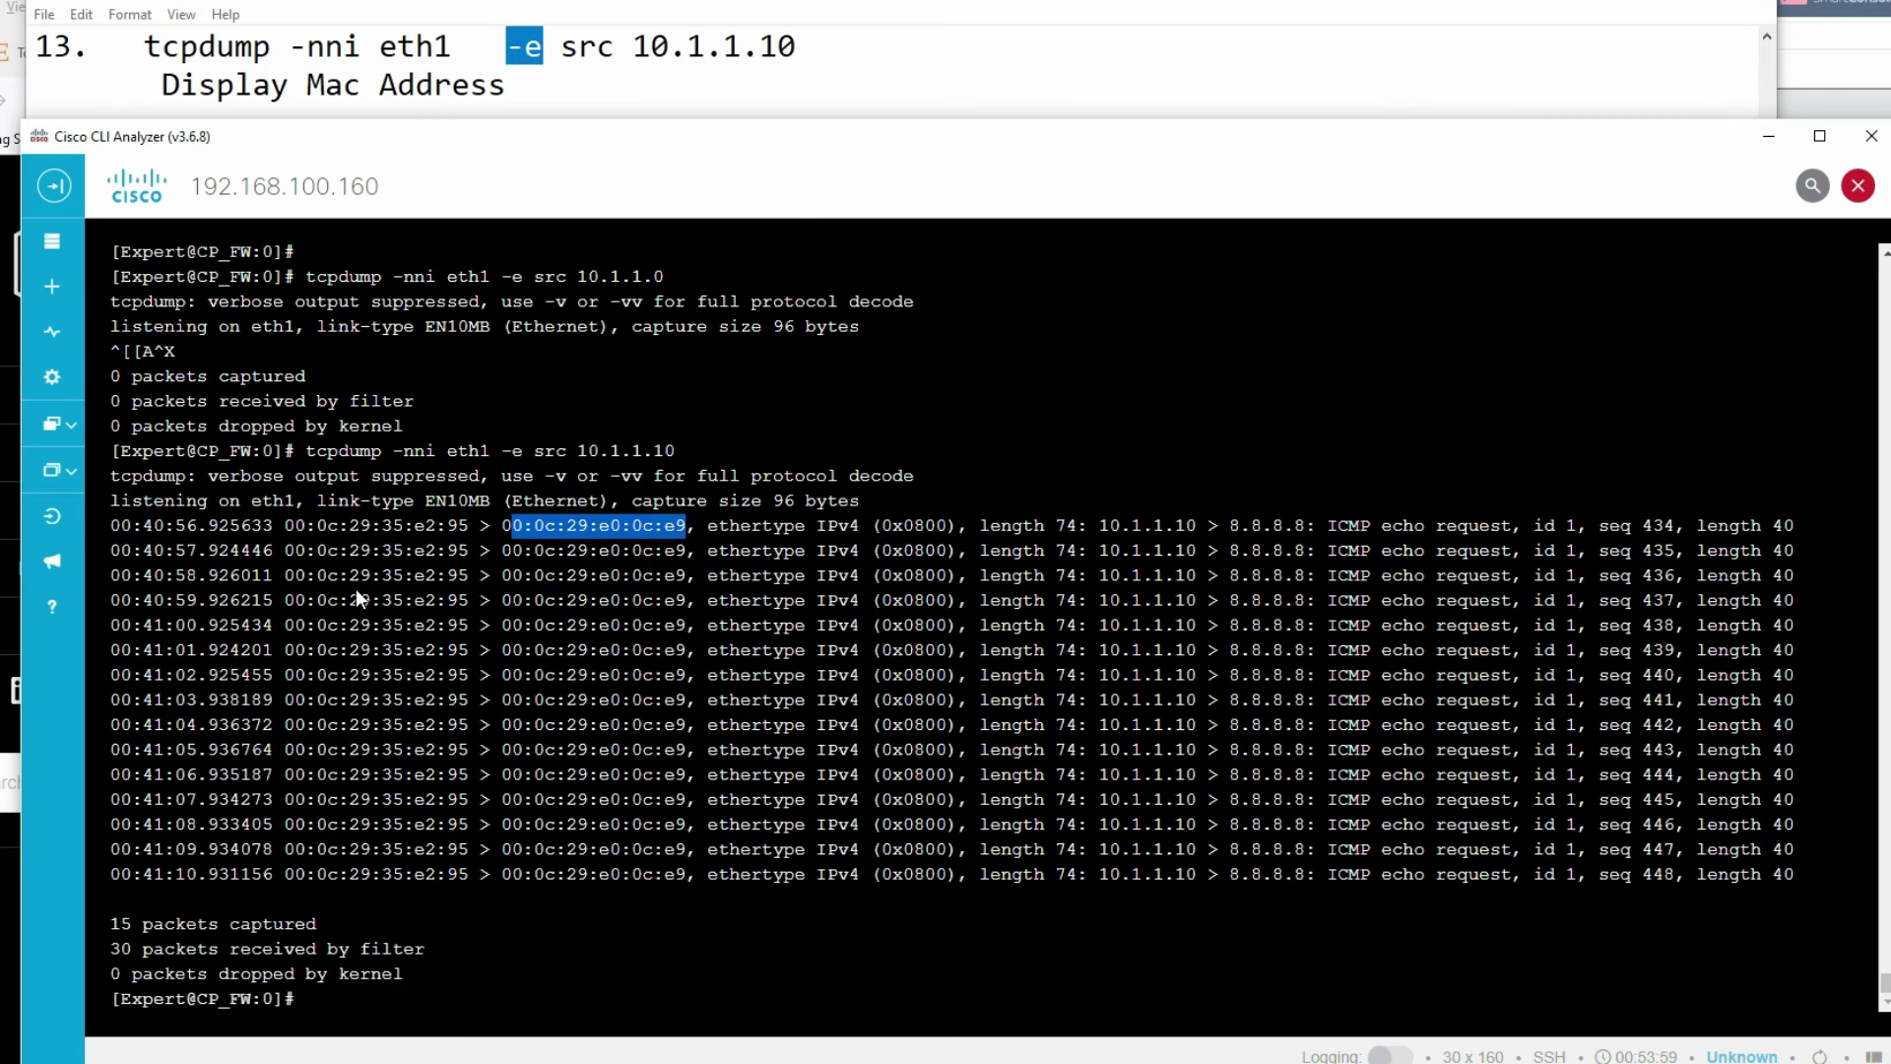
{"action": "left_click", "coordinate": [439, 535]}
{"action": "left_click_drag", "start_coordinate": [597, 527], "coordinate": [523, 529]}
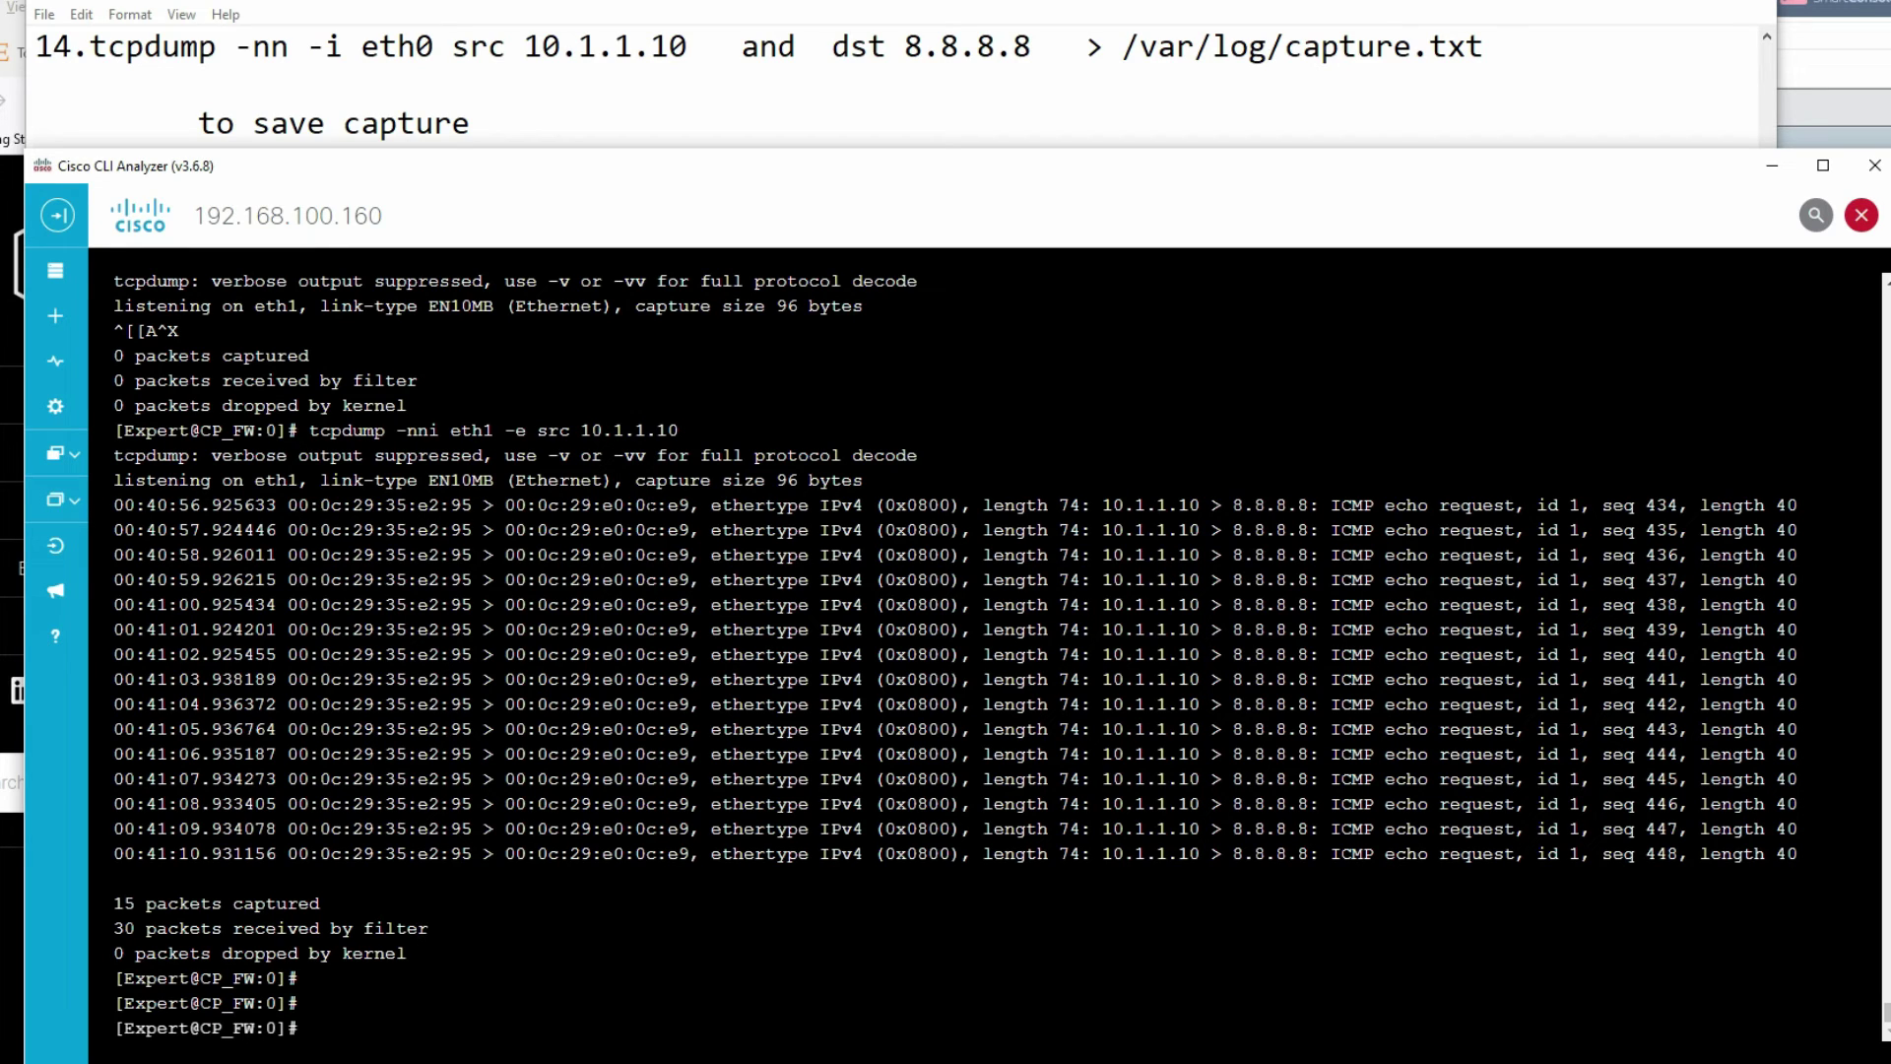
- Clear the screen and rerun the -e capture for 10.1.1.10, redirecting output to /var/log/cap1.txt
{"action": "left_click_drag", "start_coordinate": [1503, 46], "coordinate": [1086, 46]}
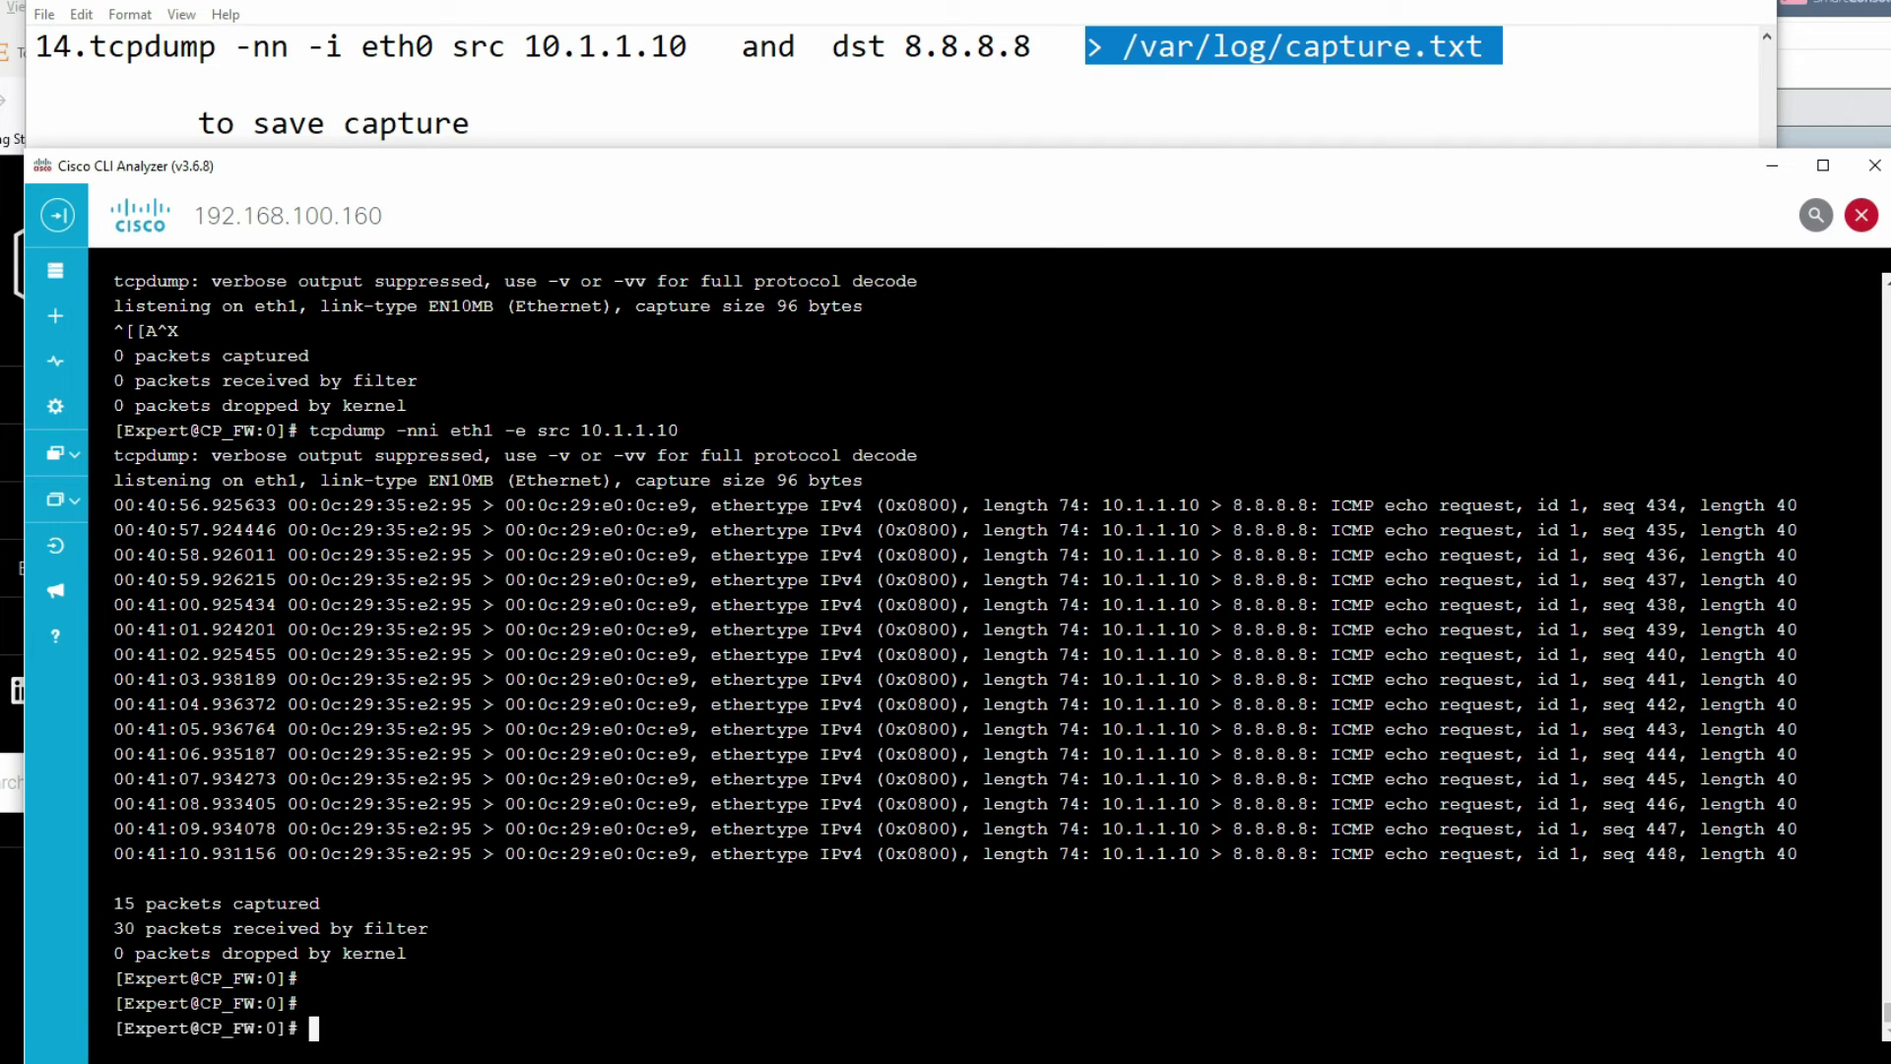
{"action": "type", "text": "clear"}
{"action": "key", "text": "Return"}
{"action": "key", "text": "Return"}
{"action": "key", "text": "Return"}
{"action": "key", "text": "Return"}
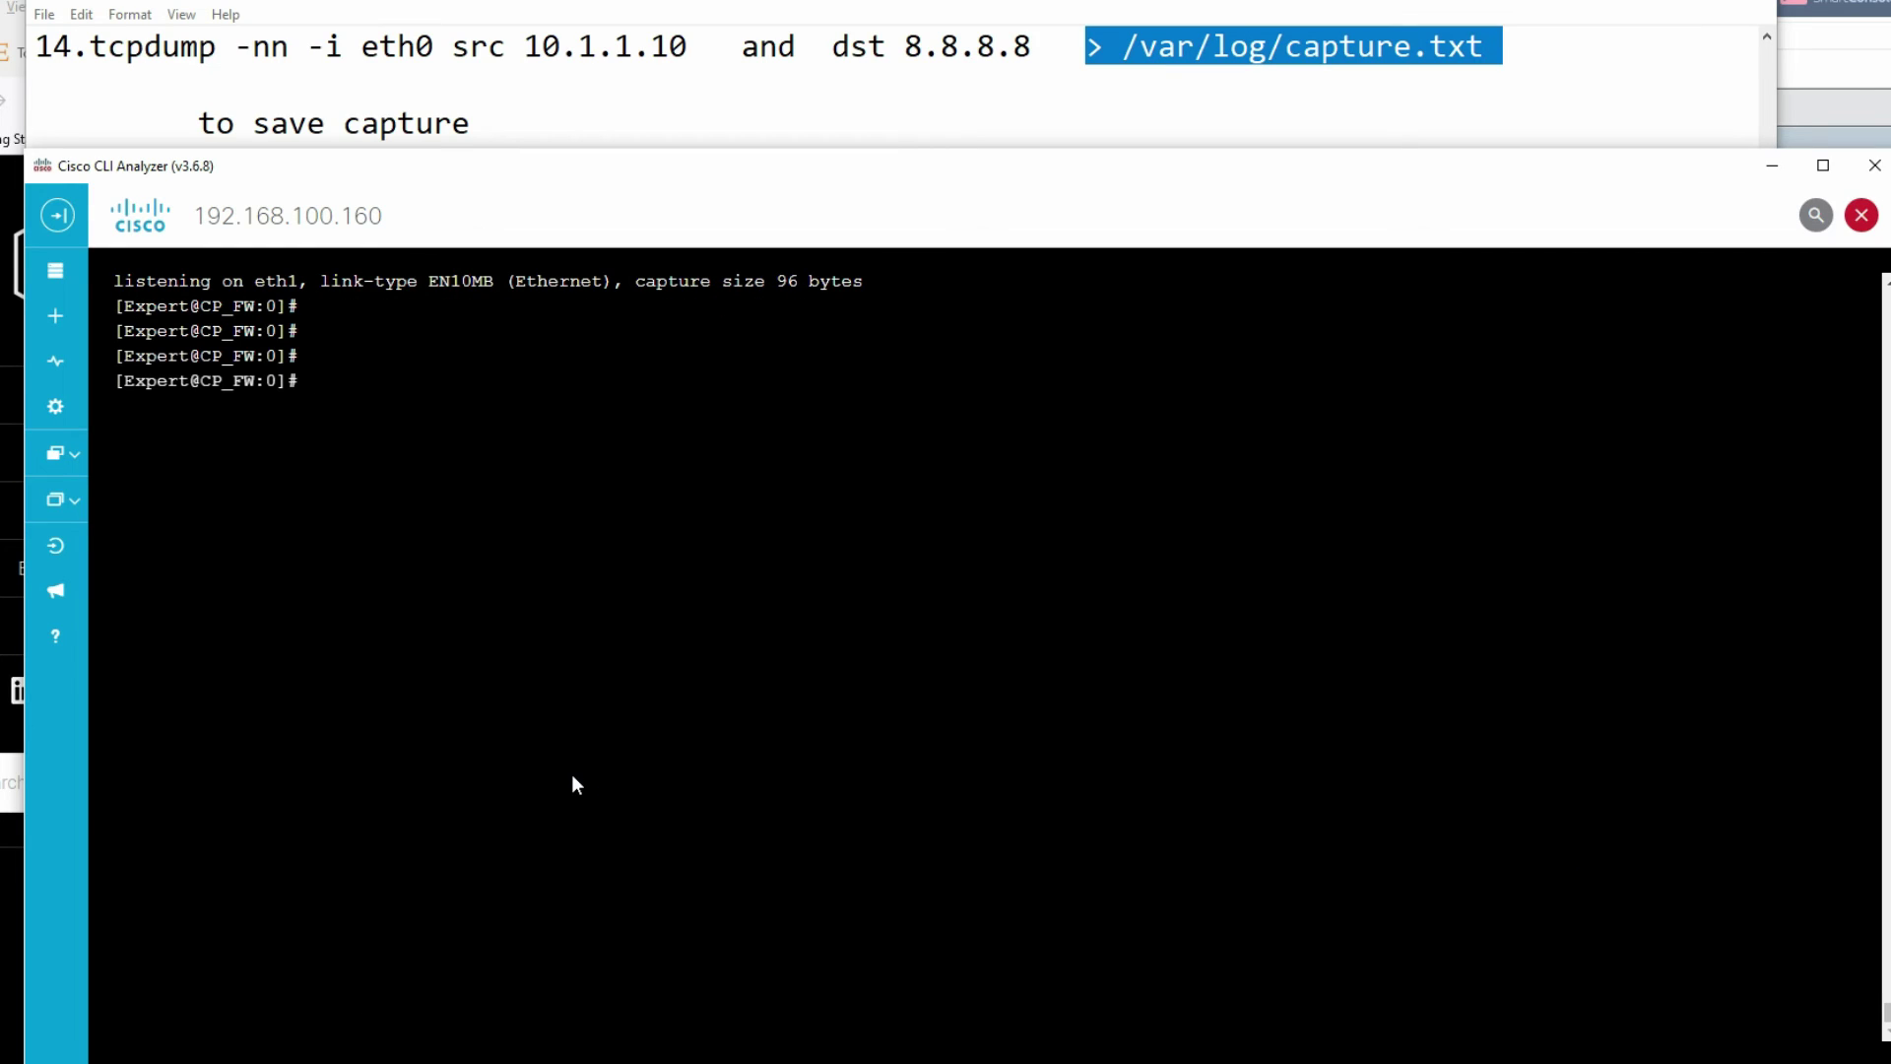
{"action": "key", "text": "Up"}
{"action": "key", "text": "Up"}
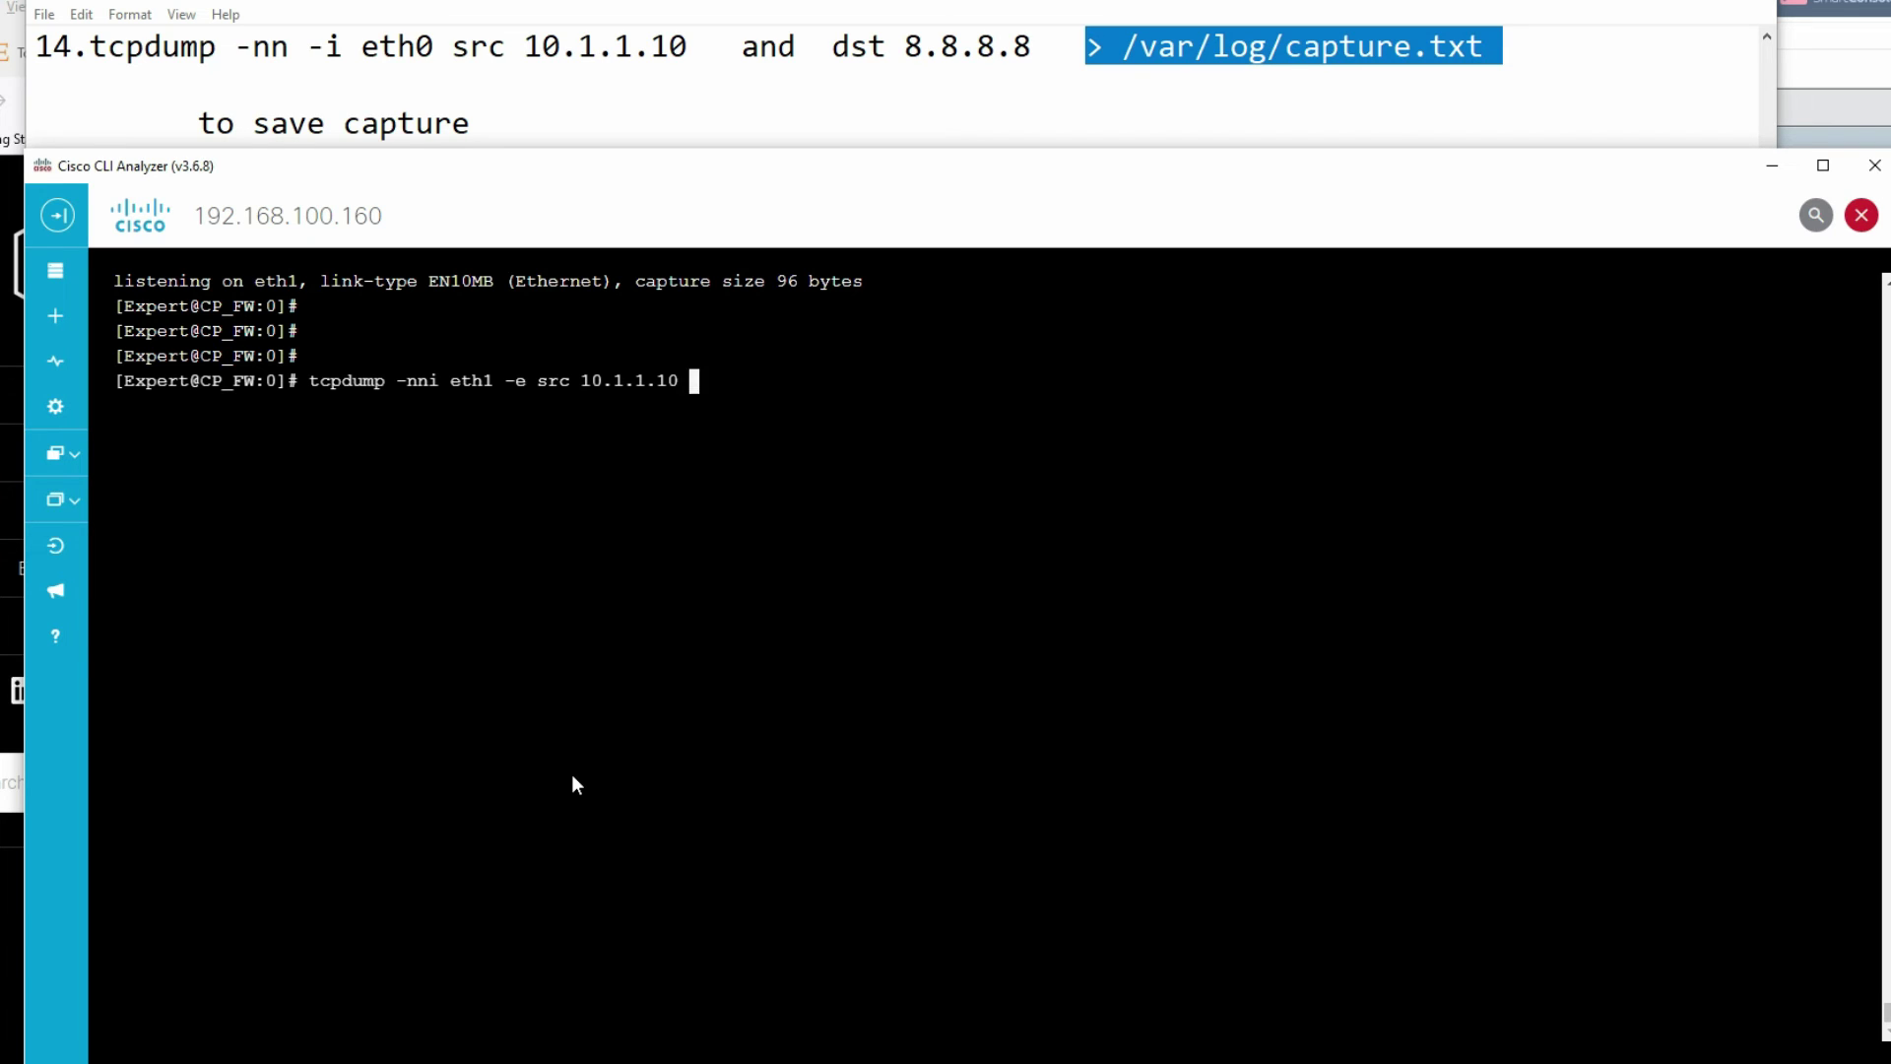
{"action": "type", "text": "> /var/log"}
{"action": "key", "text": "BackSpace"}
{"action": "type", "text": "/ca"}
{"action": "key", "text": "BackSpace"}
{"action": "type", "text": "ap1.txt"}
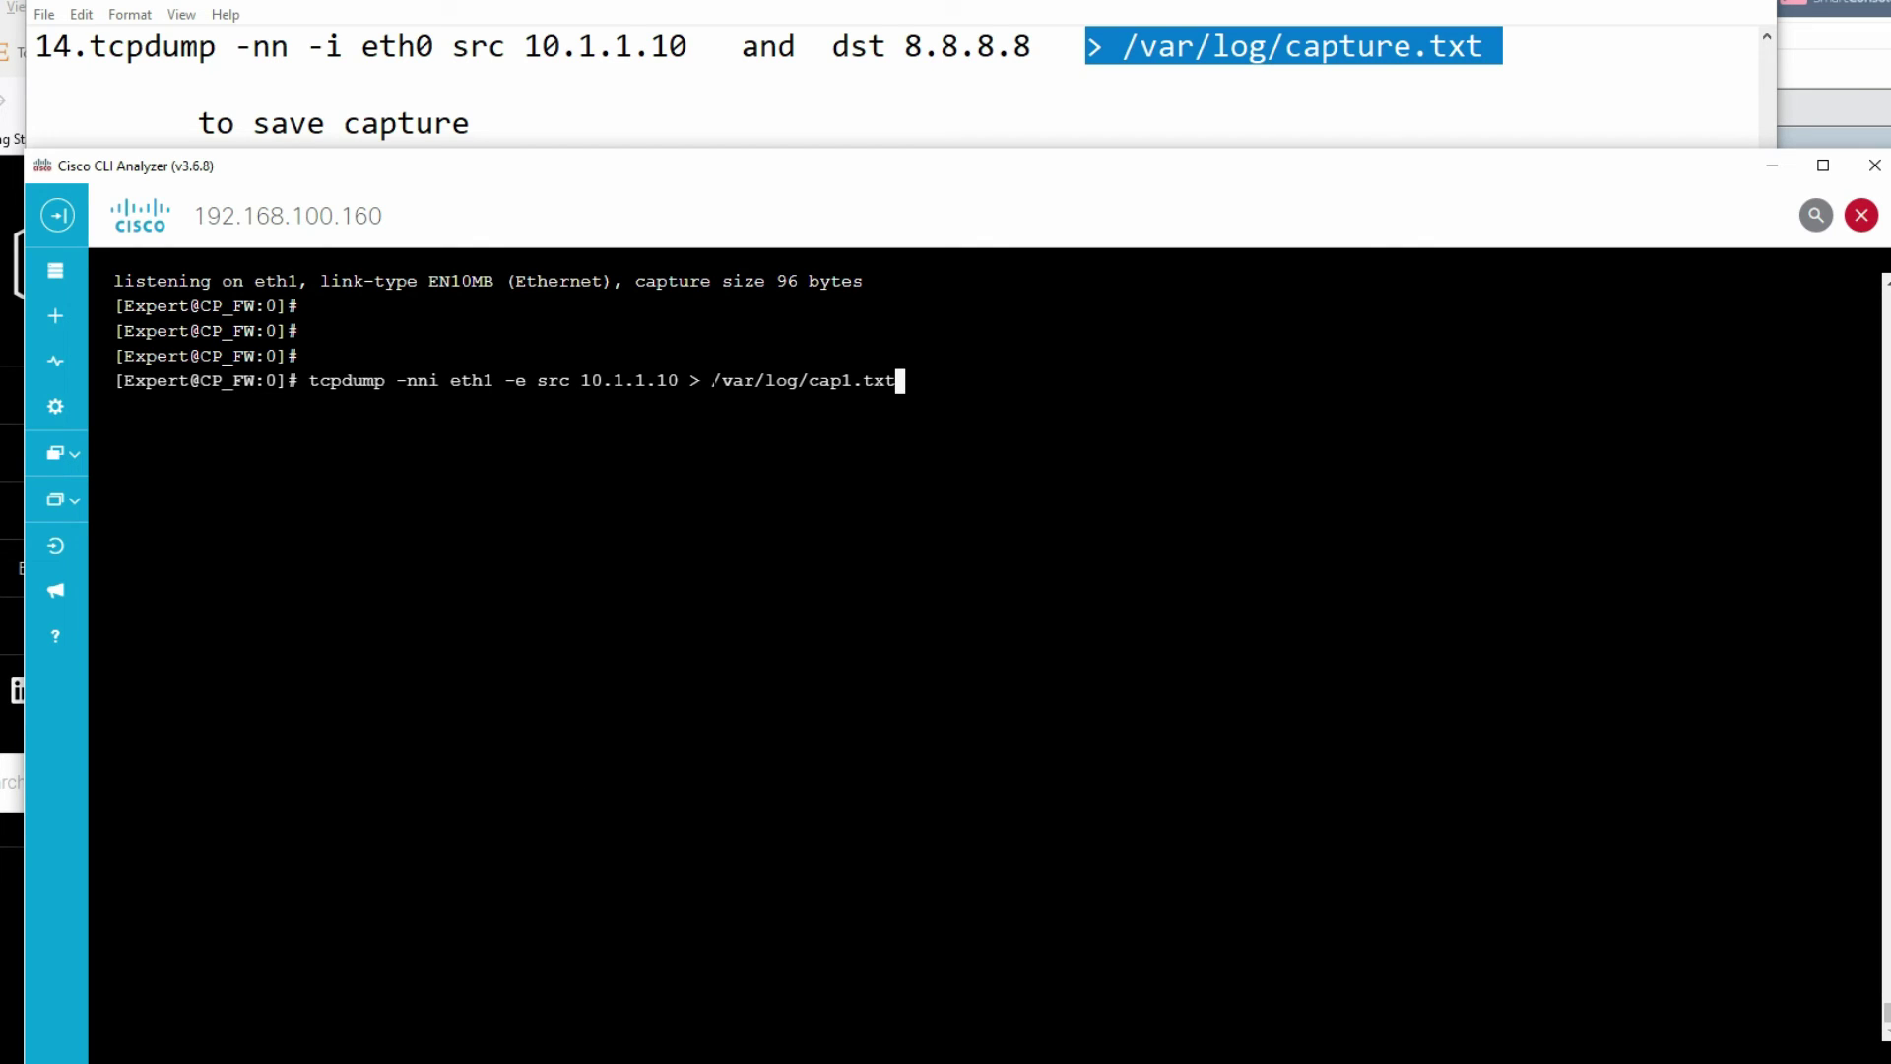
{"action": "key", "text": "Return"}
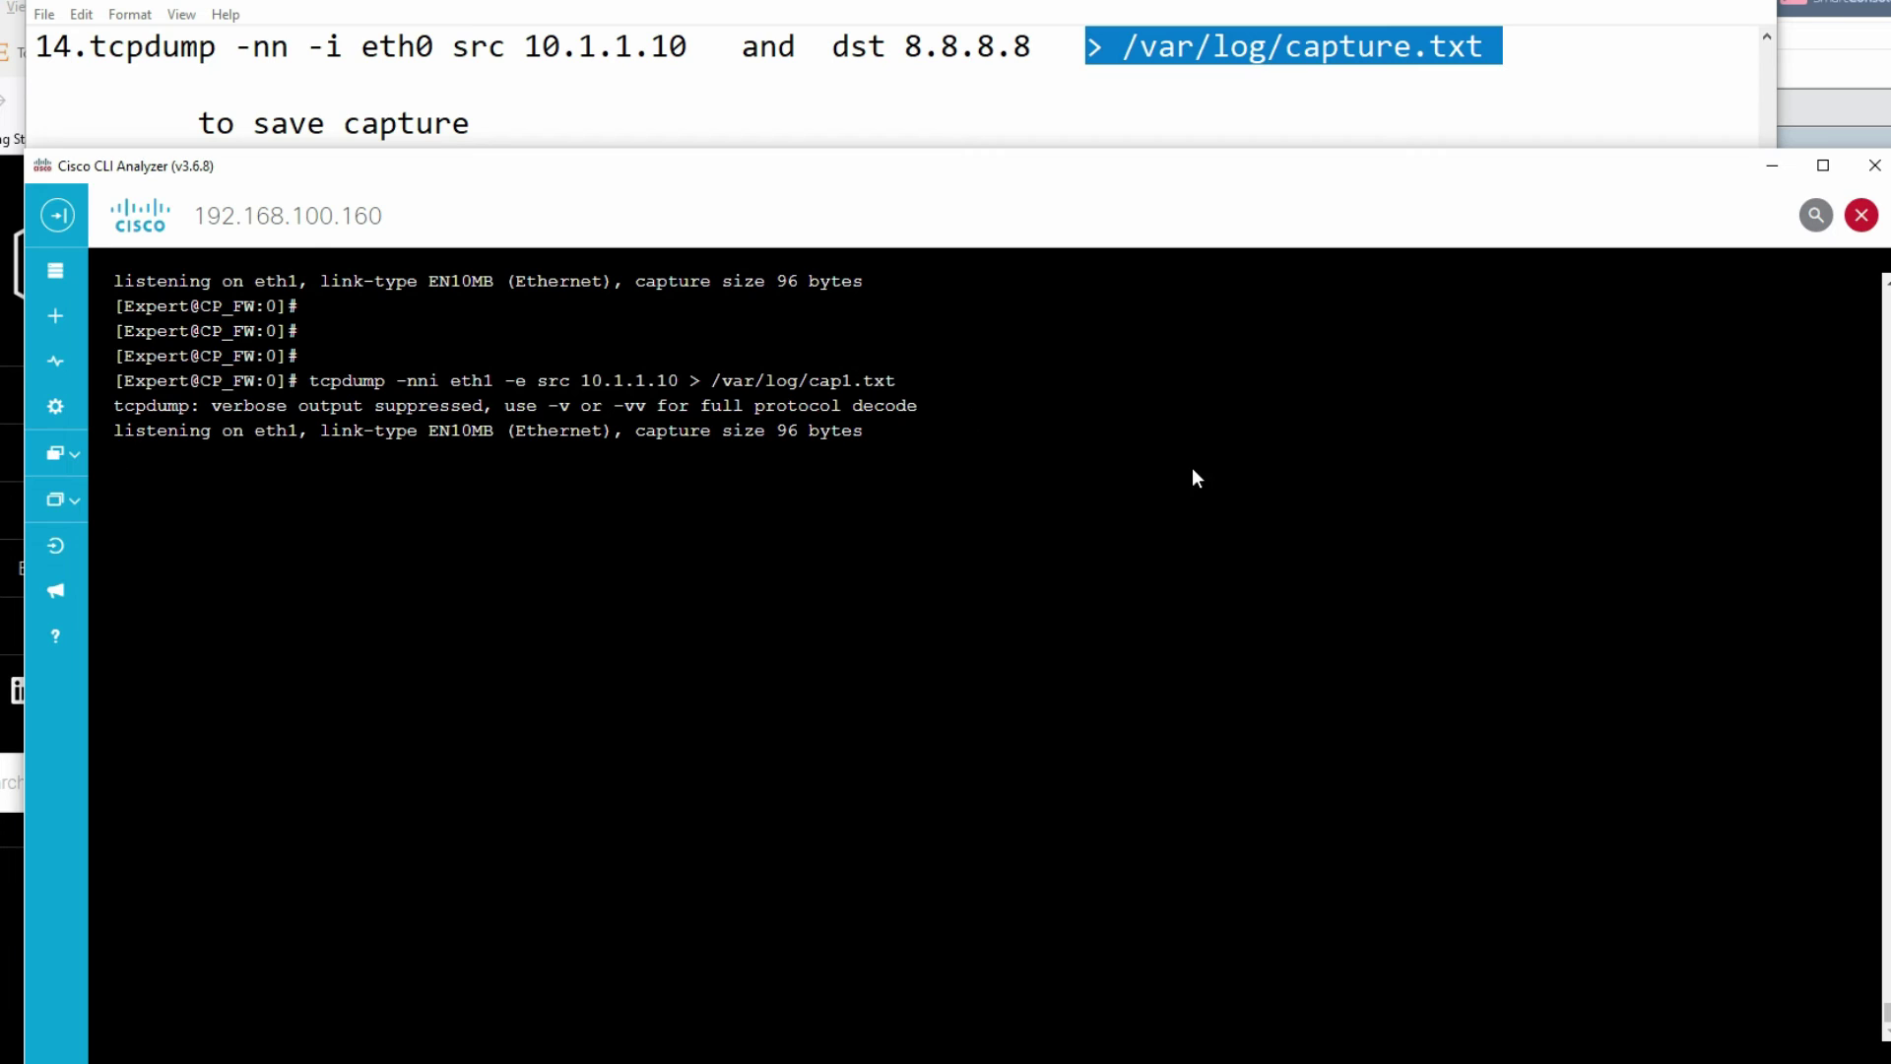
- Stop the Windows 7 ping to 8.8.8.8, then stop tcpdump, which reports 6 packets captured
{"action": "key", "text": "alt+Tab"}
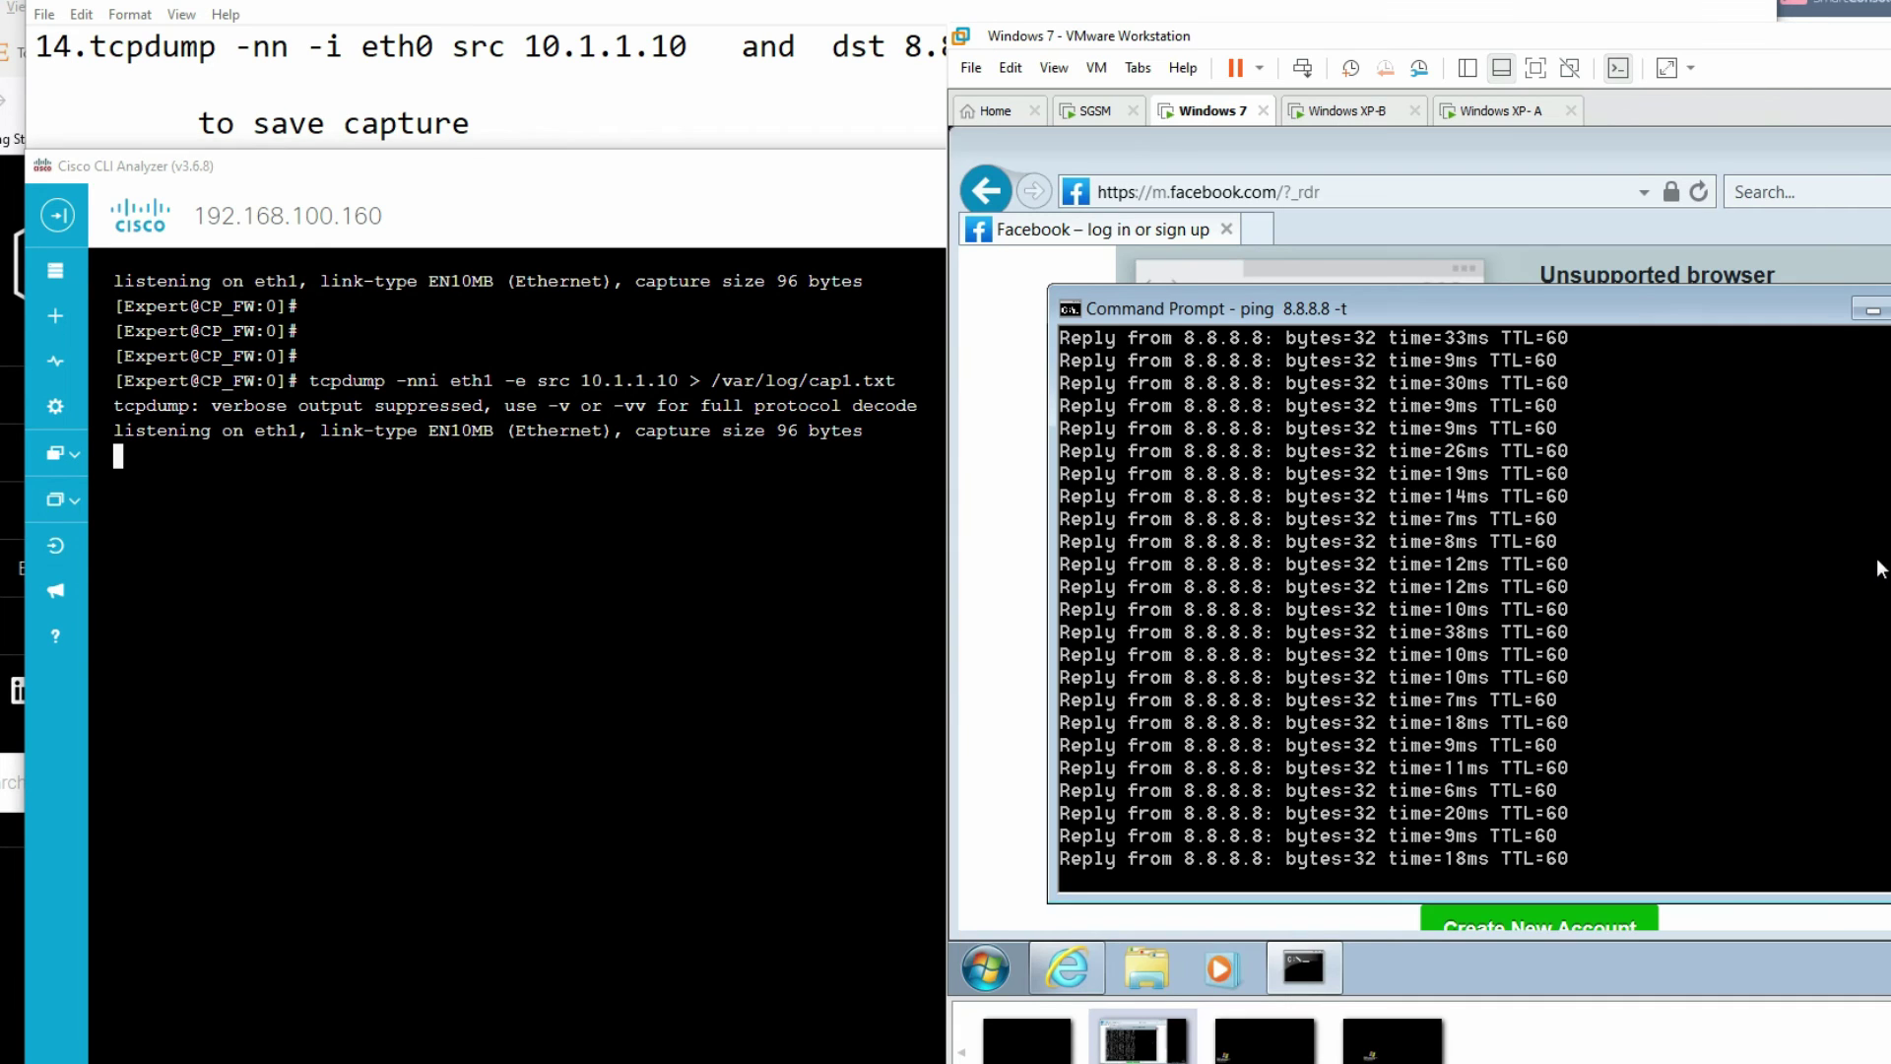
{"action": "key", "text": "ctrl+c"}
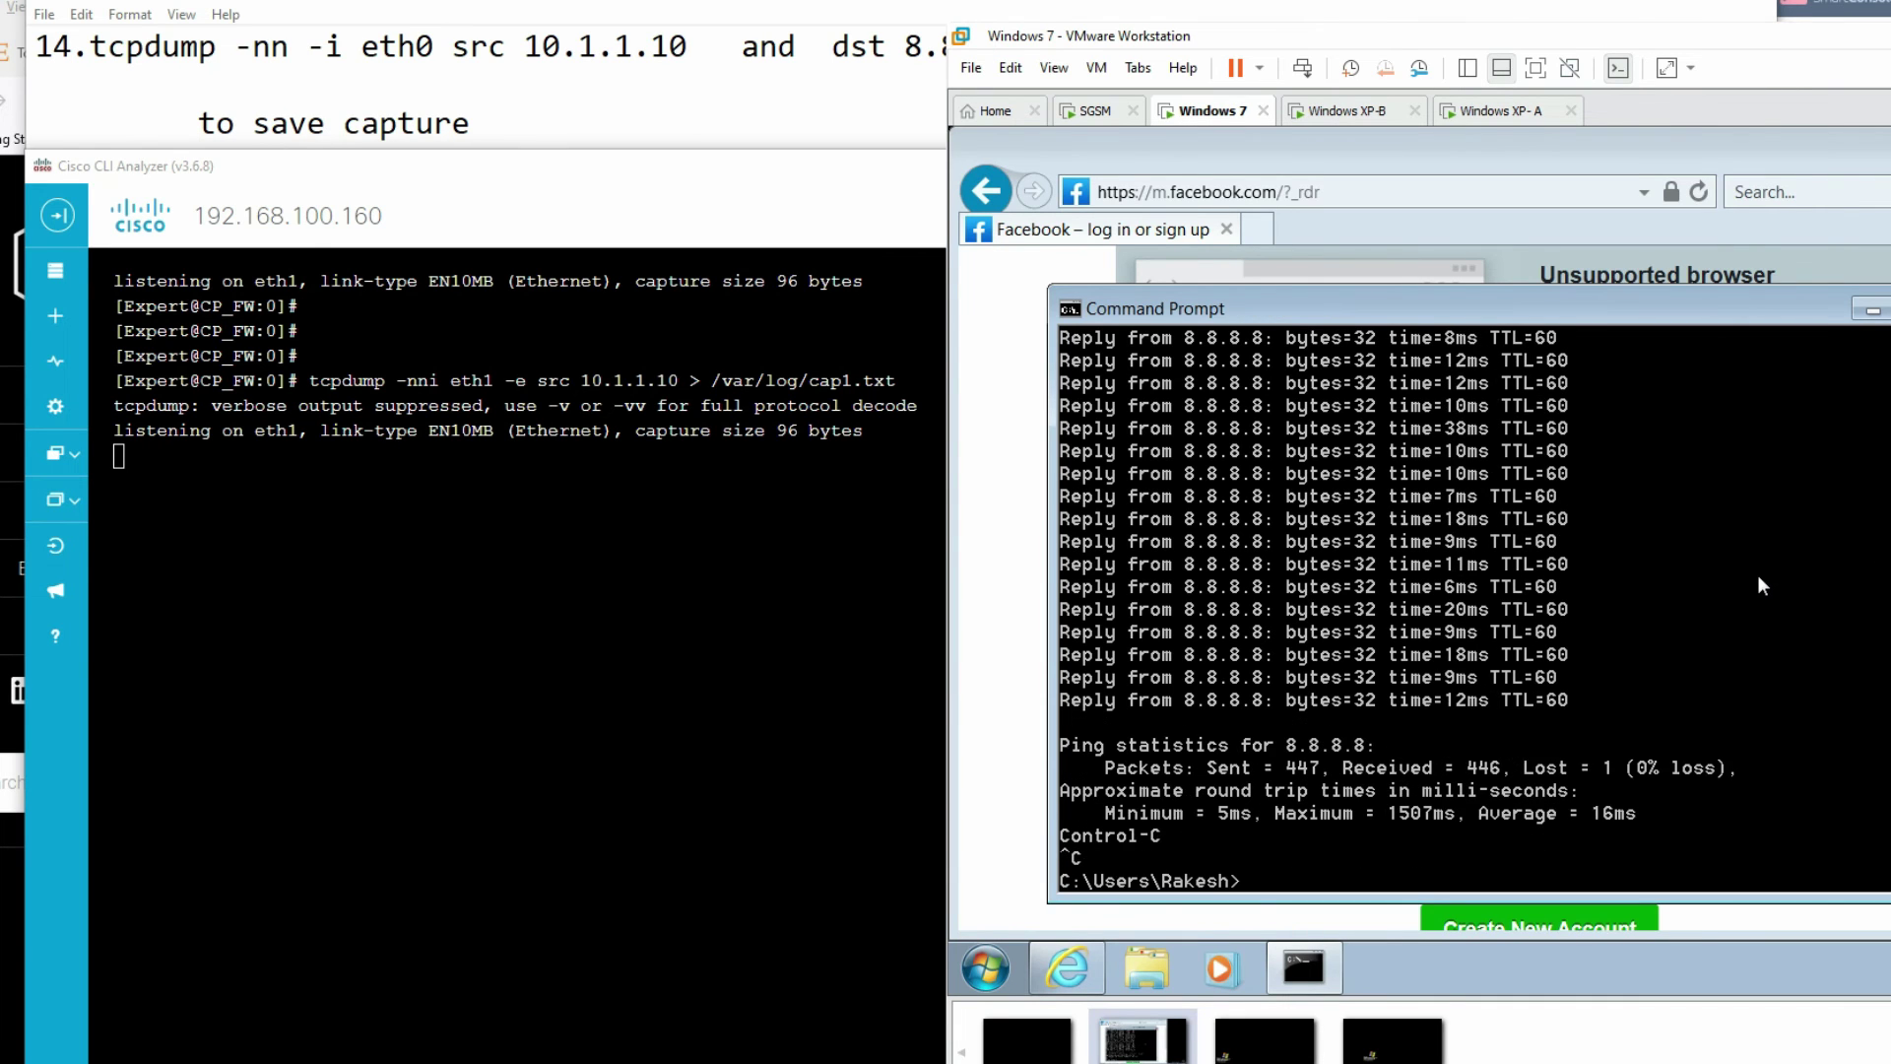
{"action": "left_click", "coordinate": [837, 488]}
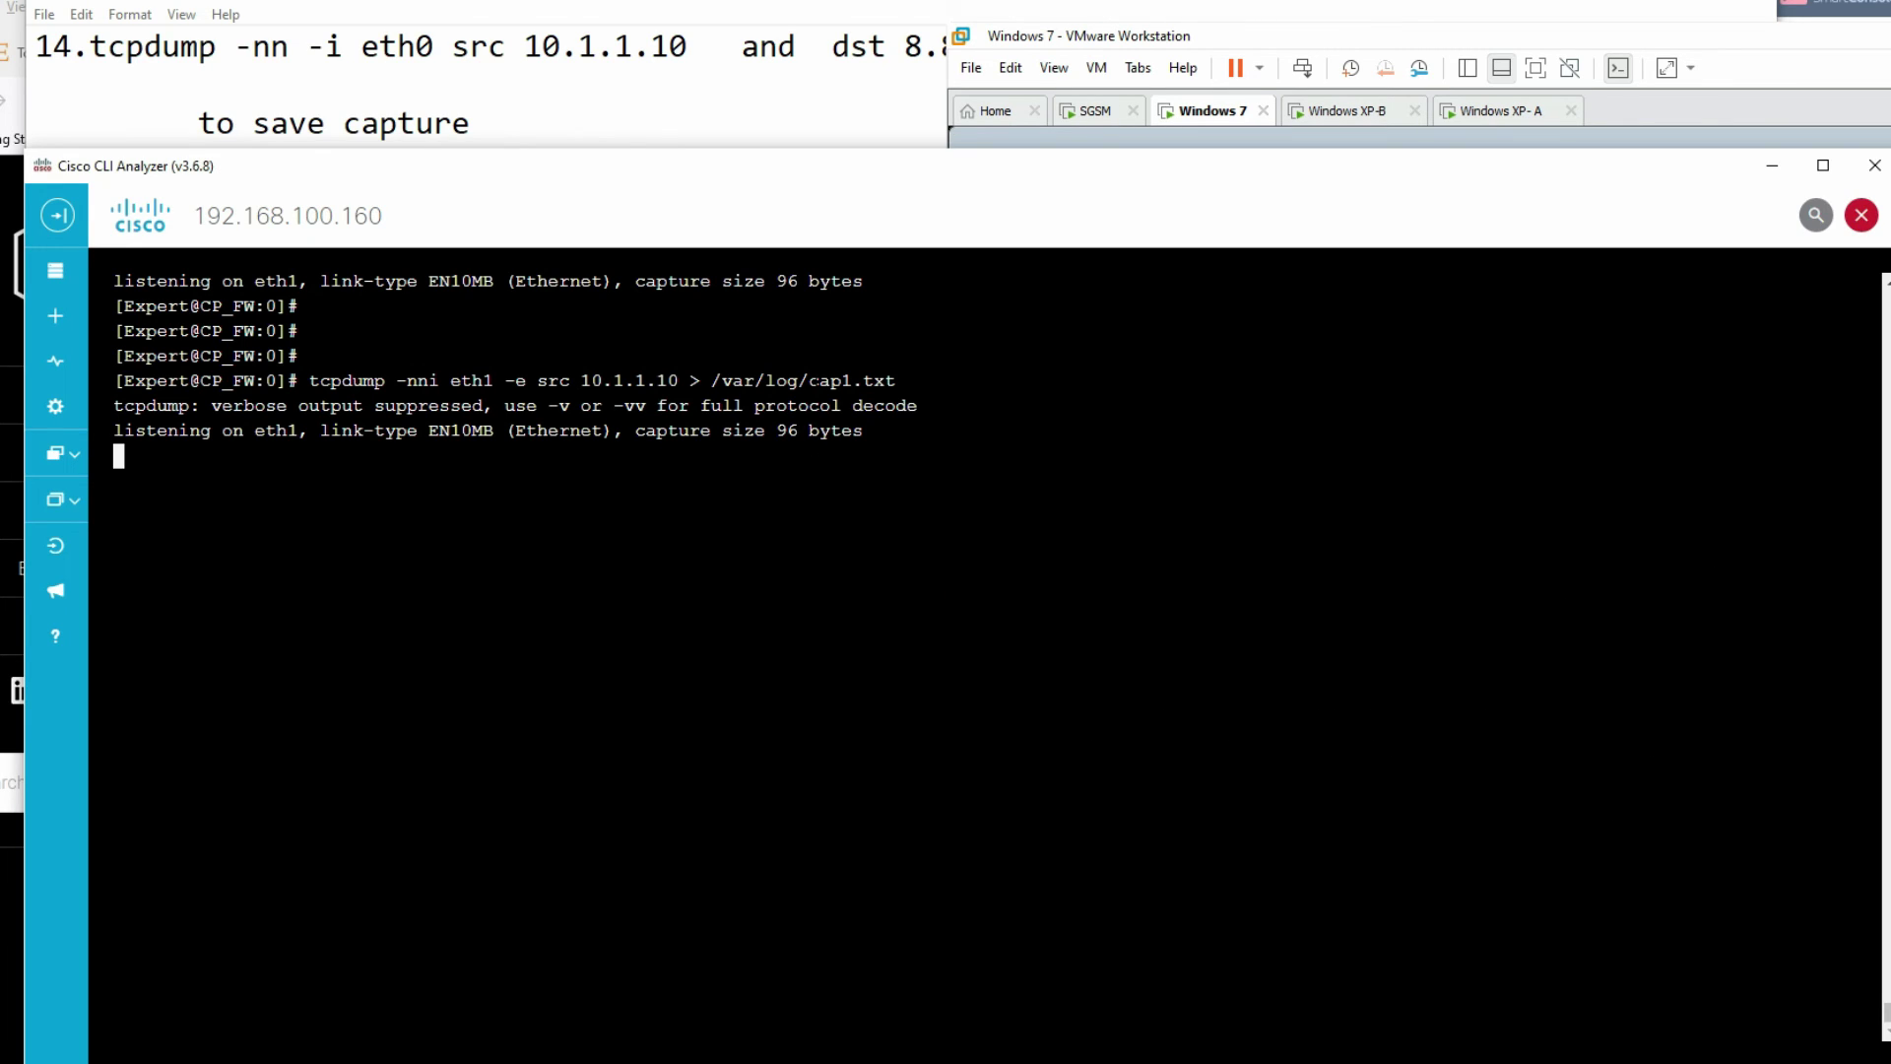
{"action": "left_click_drag", "start_coordinate": [810, 382], "coordinate": [907, 385]}
{"action": "left_click", "coordinate": [833, 505]}
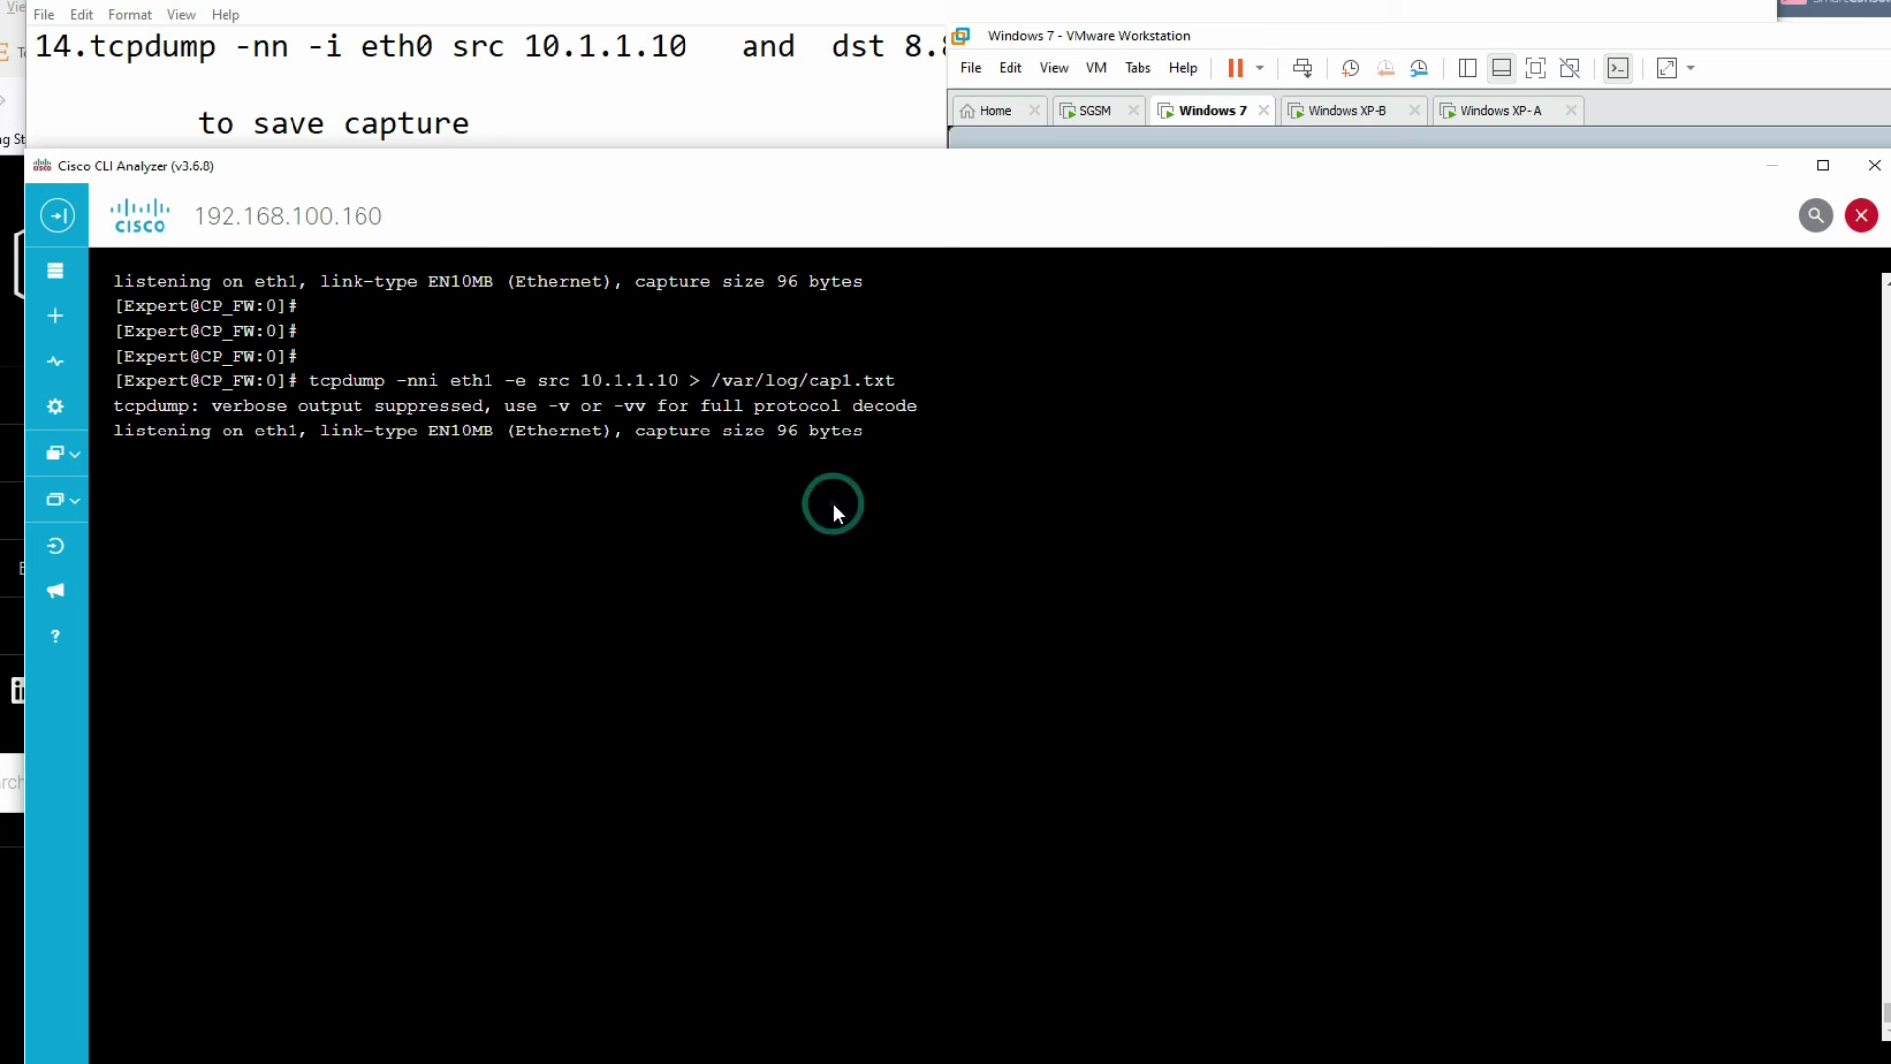
{"action": "key", "text": "ctrl+c"}
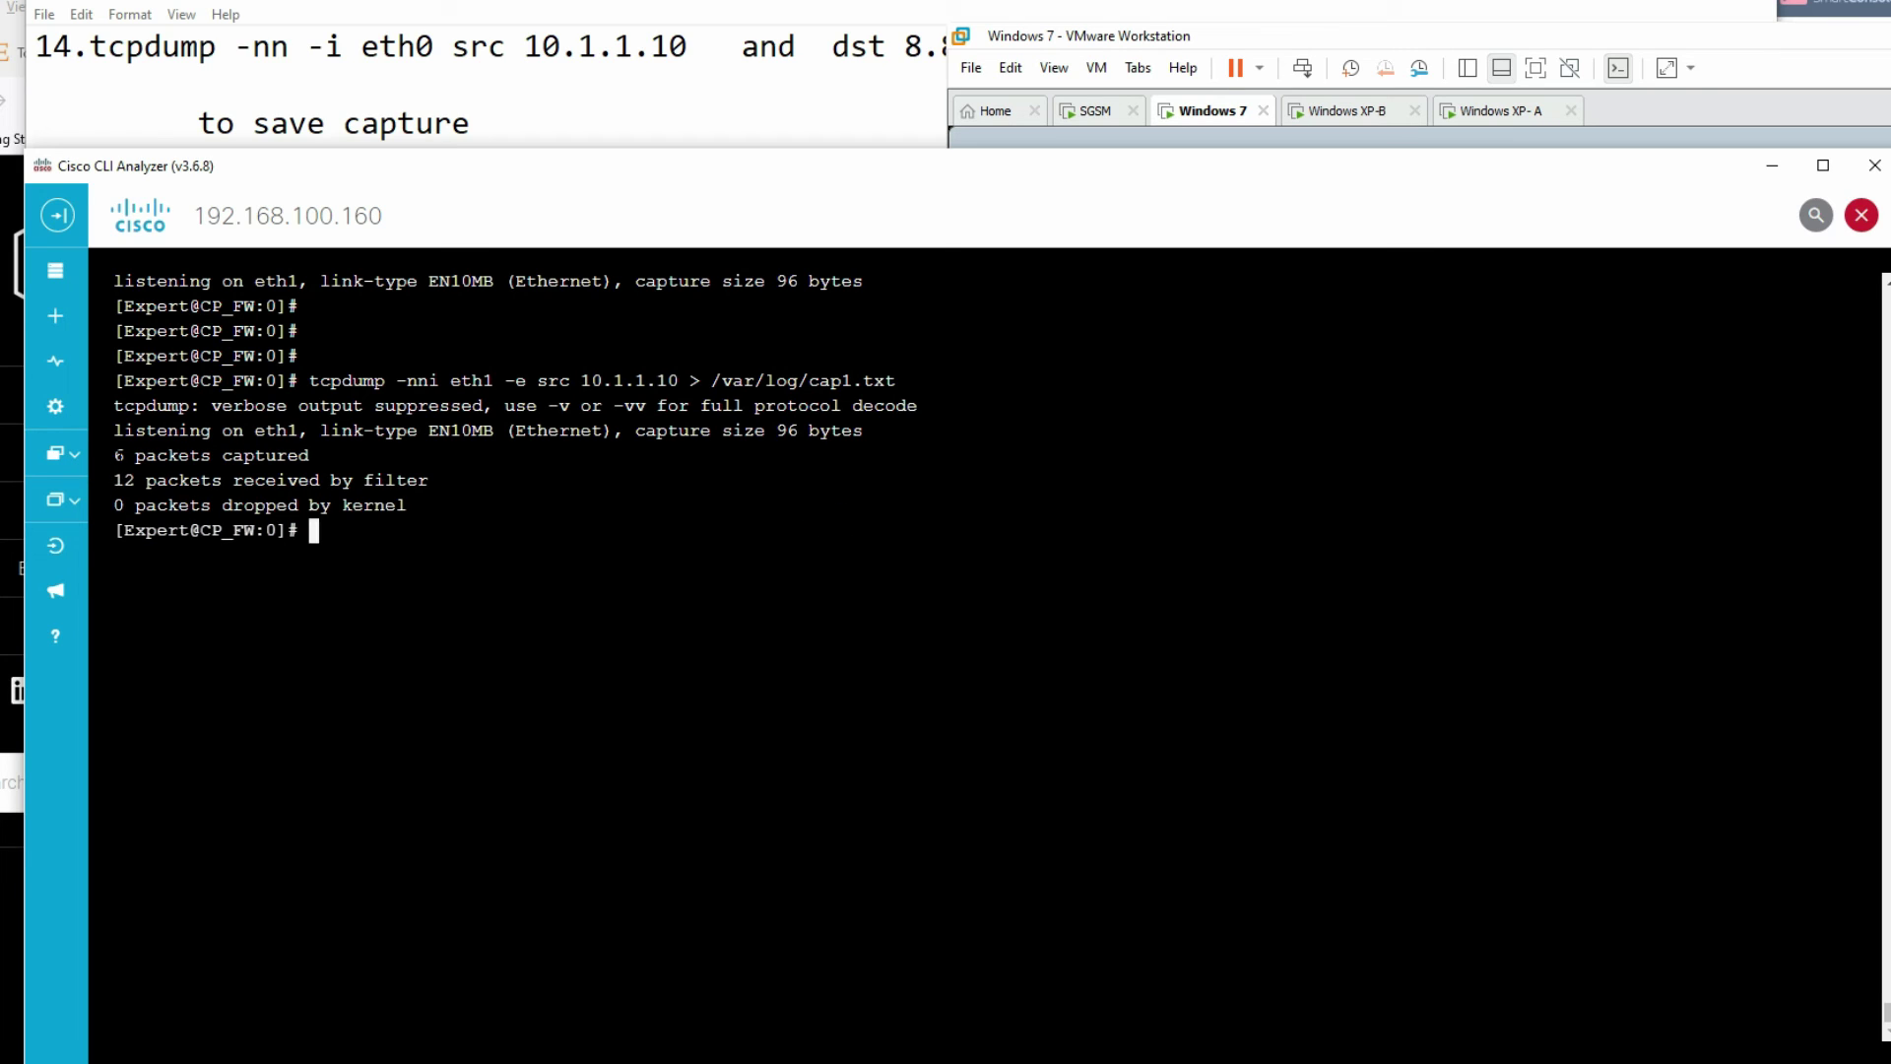
{"action": "left_click_drag", "start_coordinate": [111, 455], "coordinate": [333, 459]}
{"action": "left_click", "coordinate": [335, 547]}
{"action": "key", "text": "Return"}
{"action": "key", "text": "Return"}
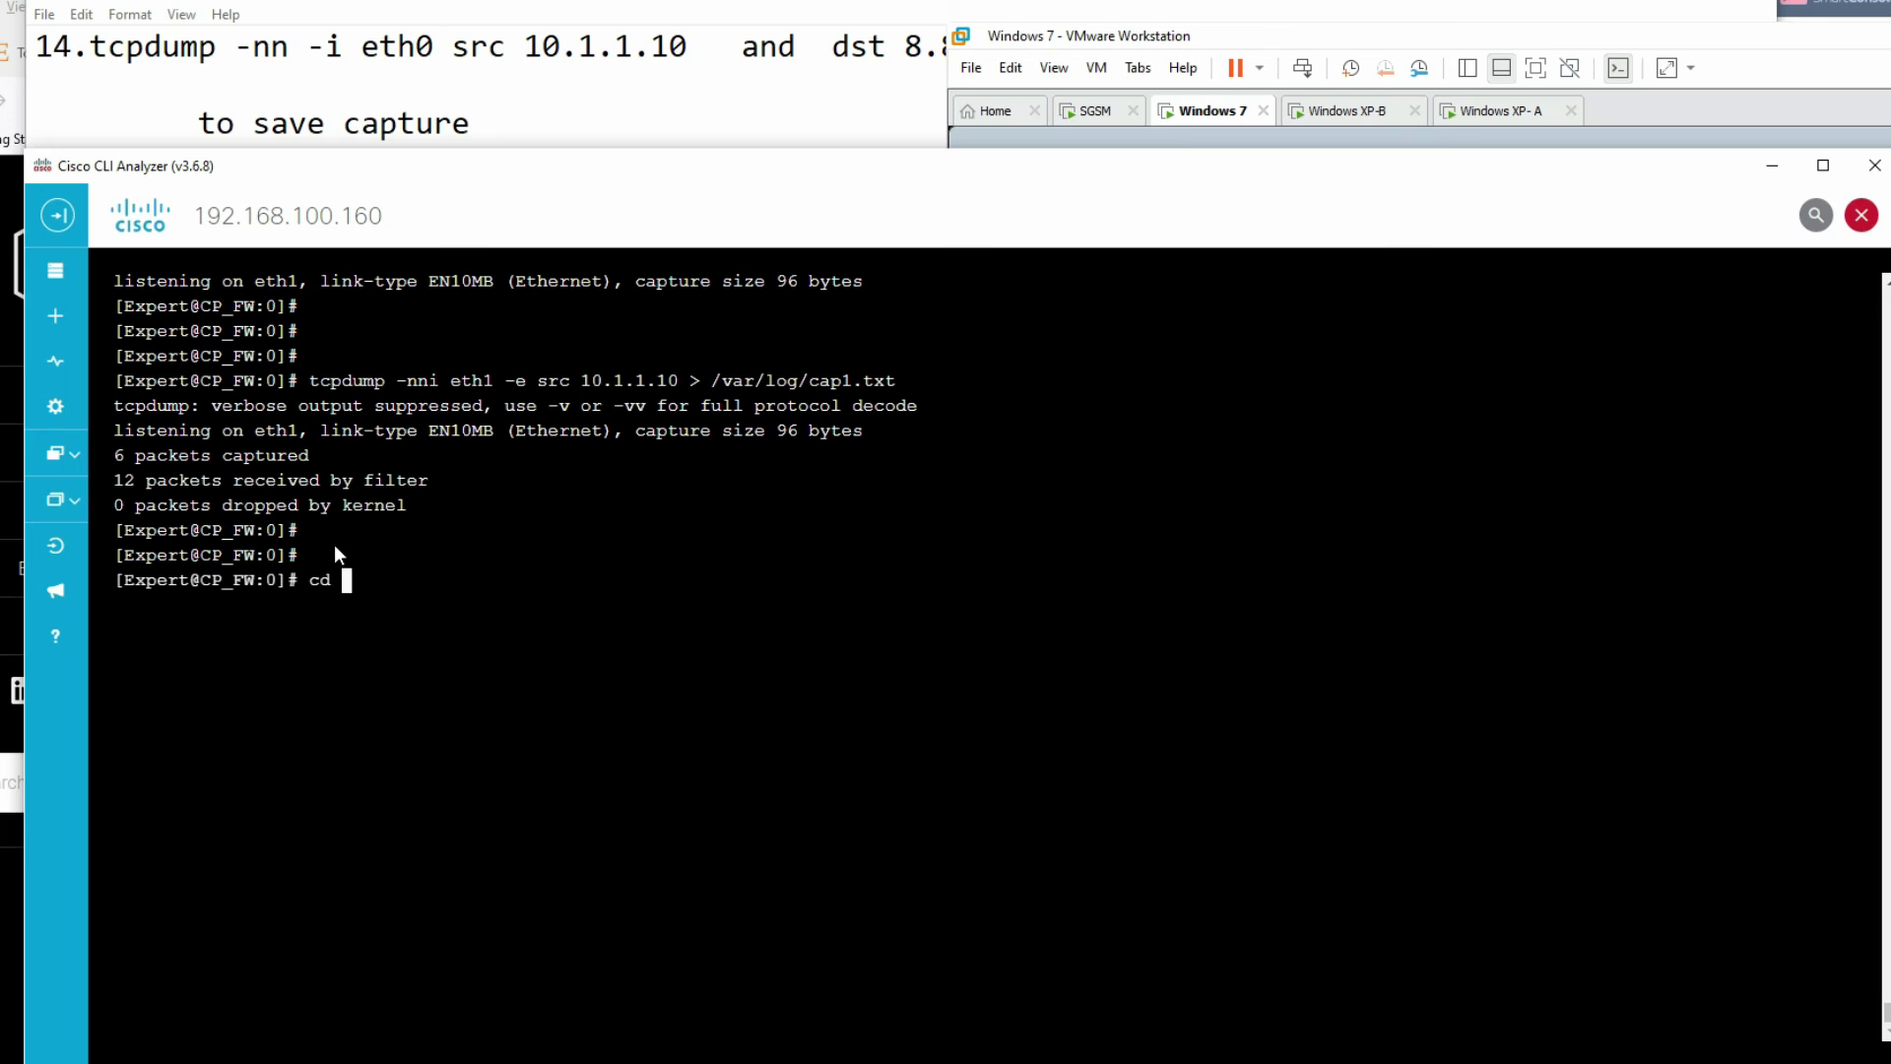
- Change into /var/log with cd and run ls, confirming cap1.txt appears in the listing
{"action": "type", "text": "cd /var/log"}
{"action": "key", "text": "Return"}
{"action": "type", "text": "ls"}
{"action": "key", "text": "Return"}
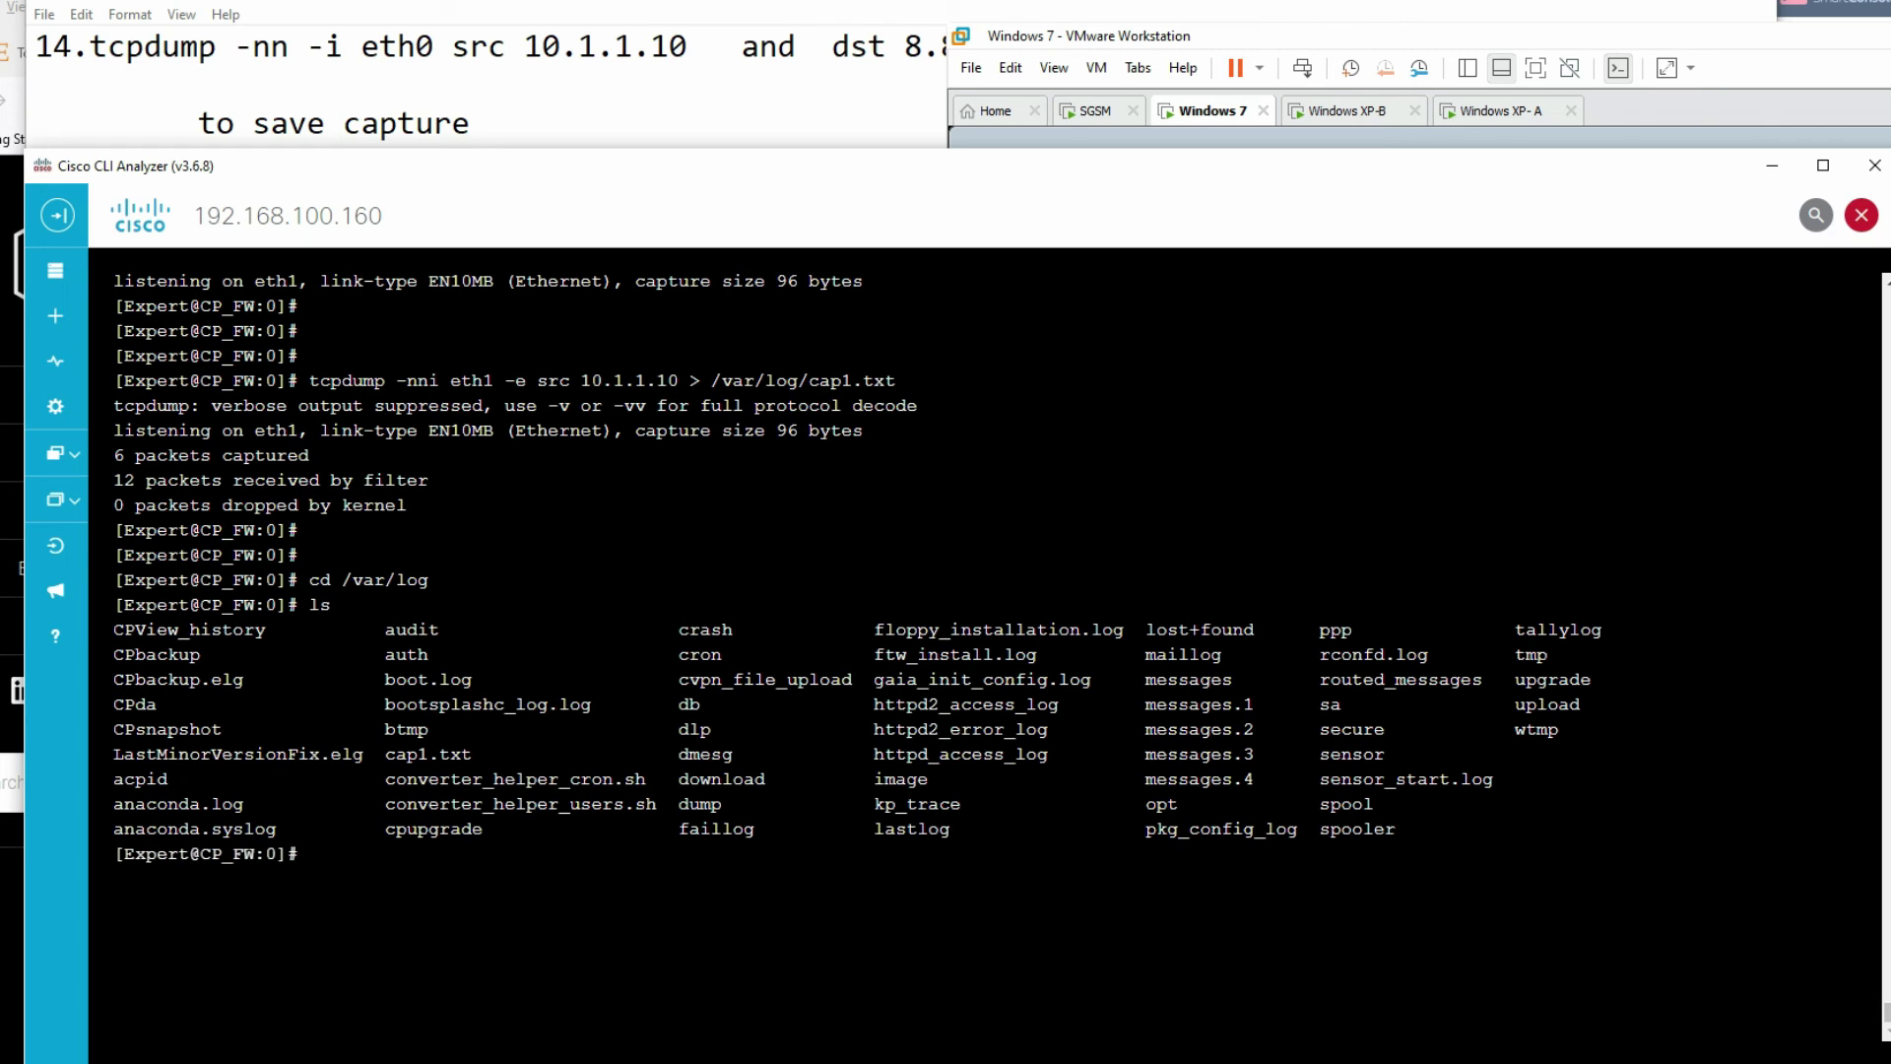
{"action": "left_click_drag", "start_coordinate": [385, 755], "coordinate": [460, 755]}
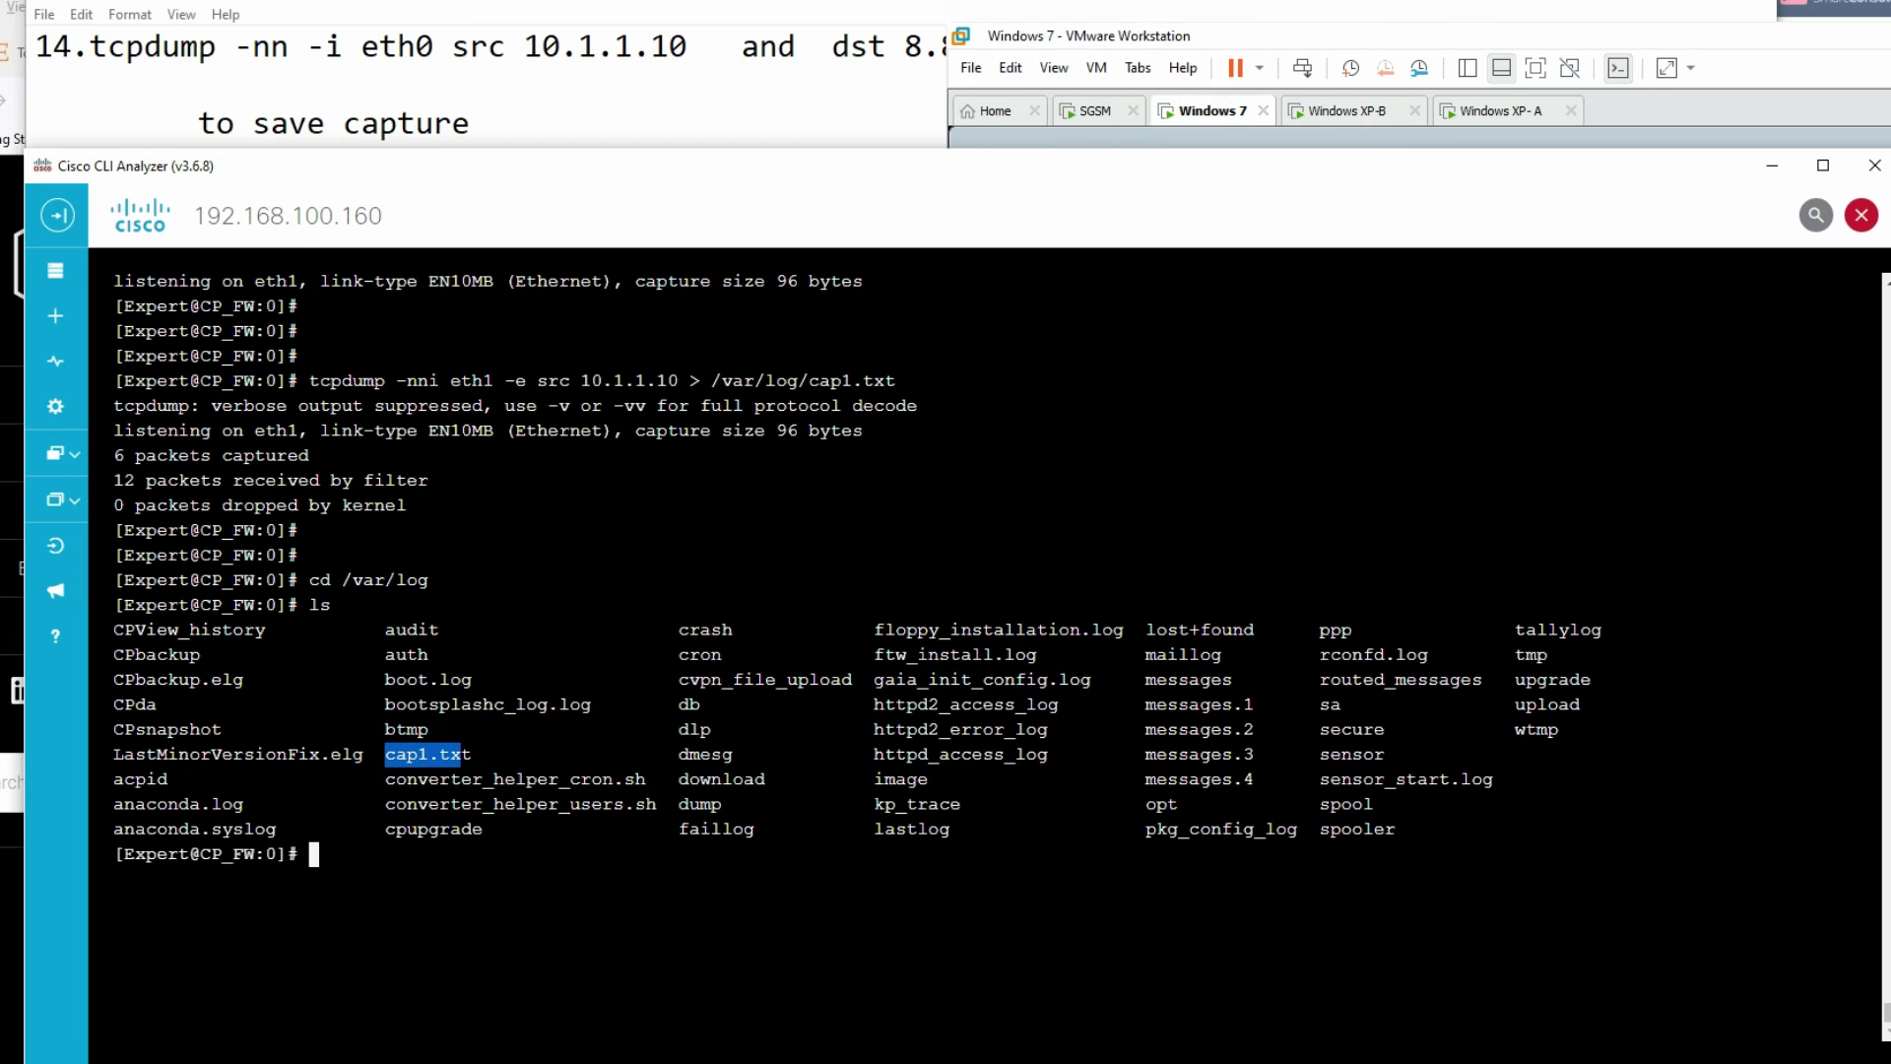
{"action": "left_click", "coordinate": [465, 854]}
{"action": "key", "text": "Return"}
{"action": "key", "text": "Return"}
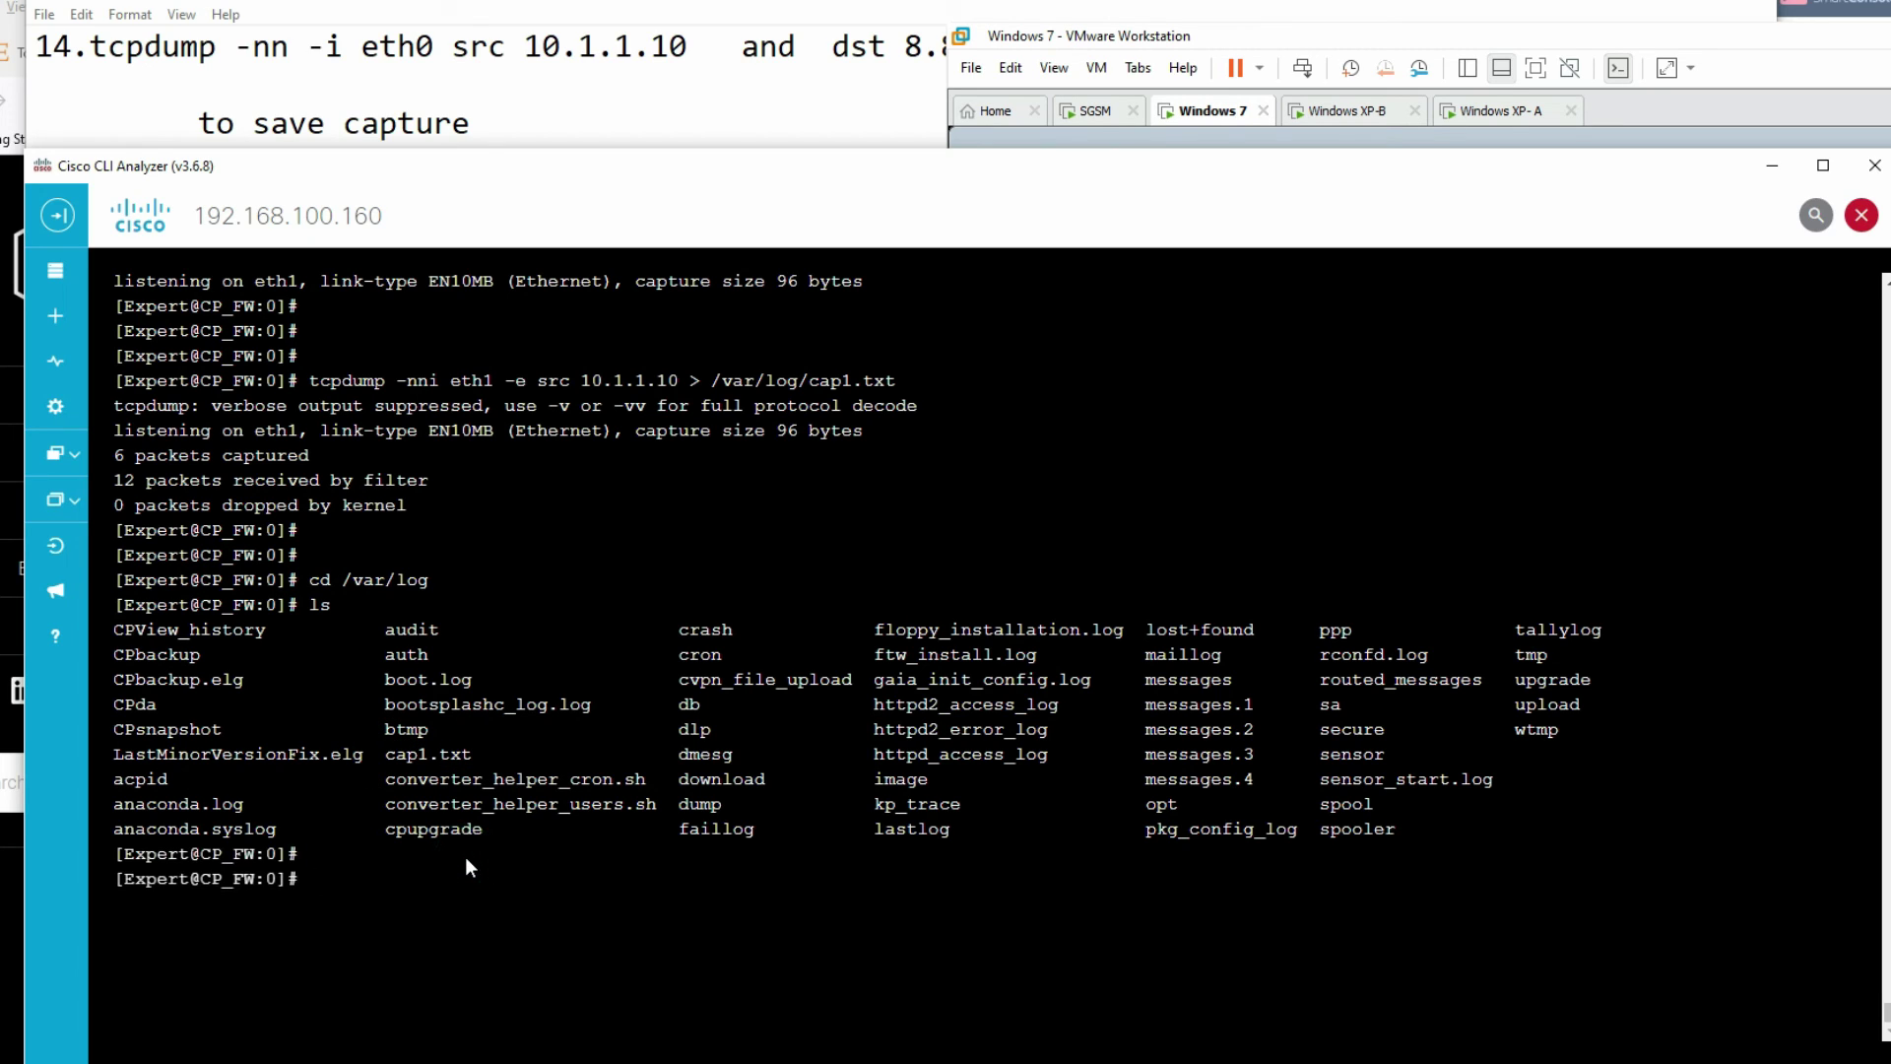
- Display cap1.txt with cat and highlight its six captured packet lines
{"action": "type", "text": "cat "}
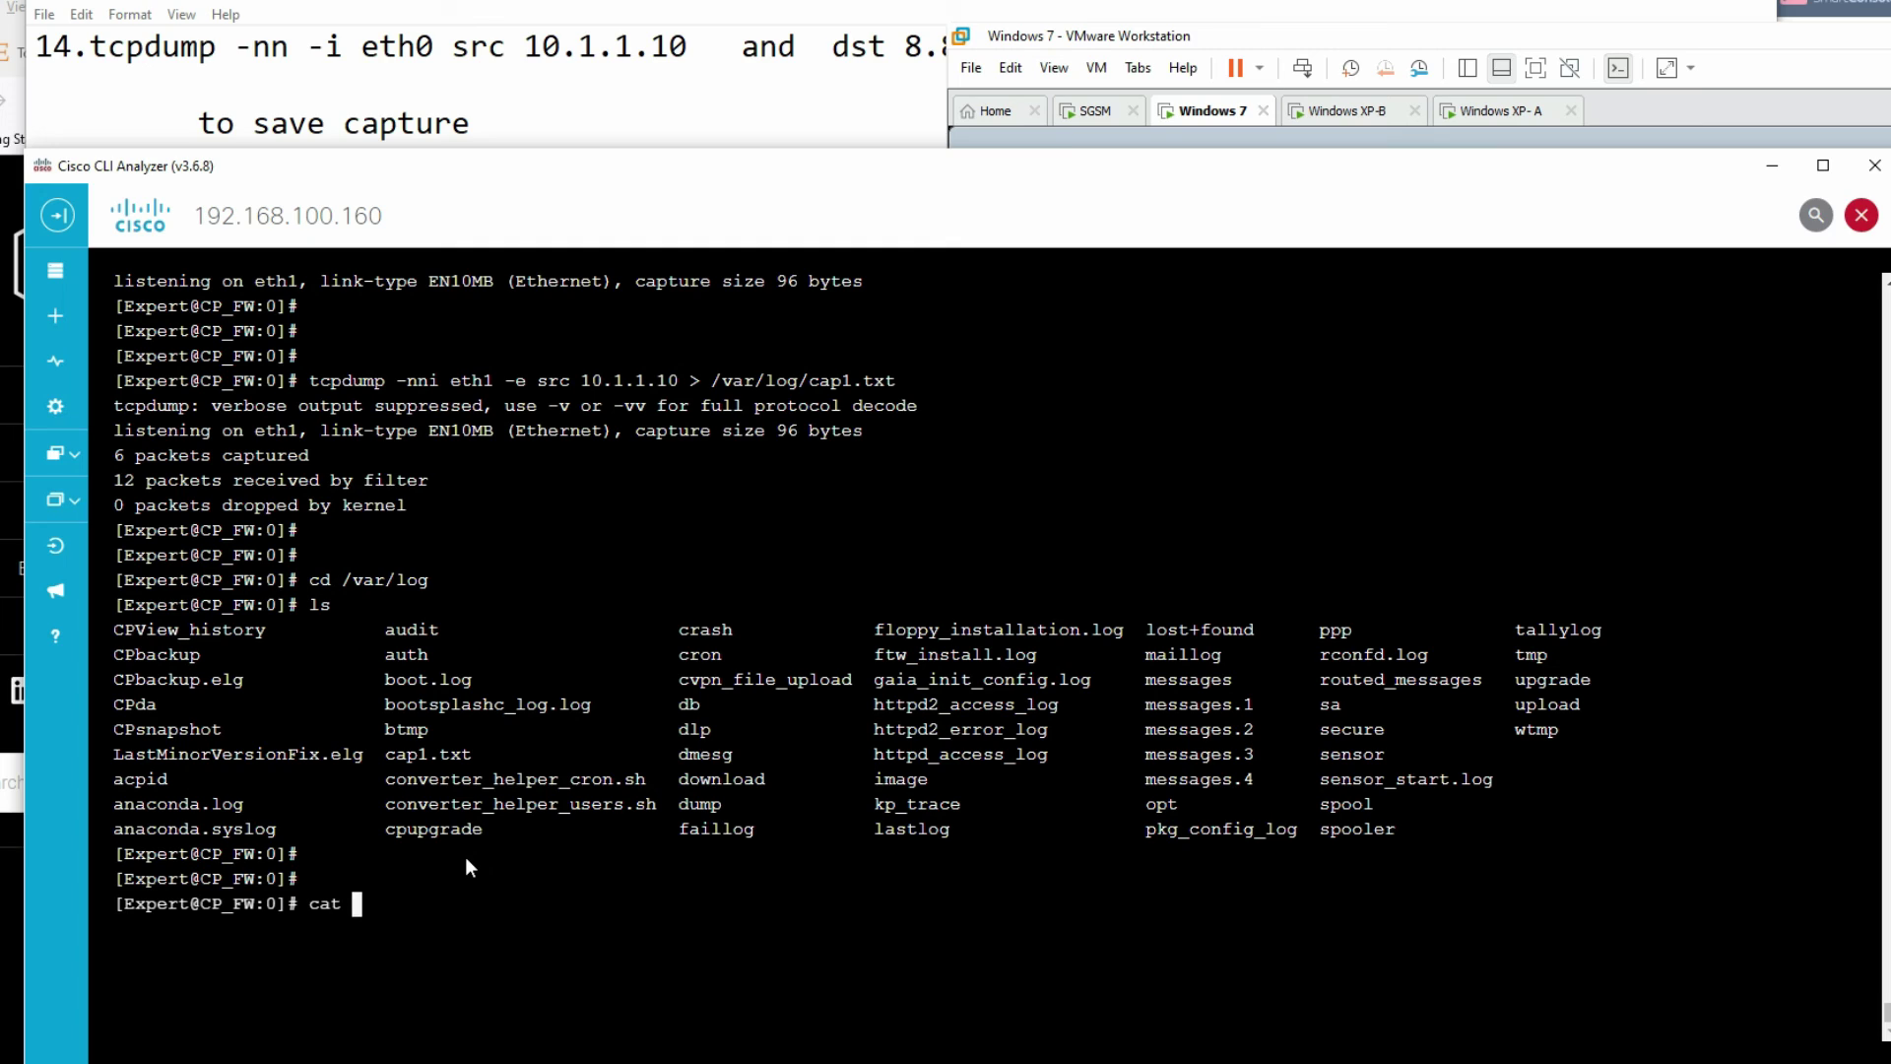
{"action": "type", "text": "c"}
{"action": "type", "text": "p"}
{"action": "key", "text": "Tab"}
{"action": "key", "text": "BackSpace"}
{"action": "key", "text": "BackSpace"}
{"action": "key", "text": "BackSpace"}
{"action": "key", "text": "BackSpace"}
{"action": "key", "text": "BackSpace"}
{"action": "key", "text": "BackSpace"}
{"action": "key", "text": "BackSpace"}
{"action": "key", "text": "BackSpace"}
{"action": "type", "text": "cap"}
{"action": "key", "text": "Tab"}
{"action": "key", "text": "Return"}
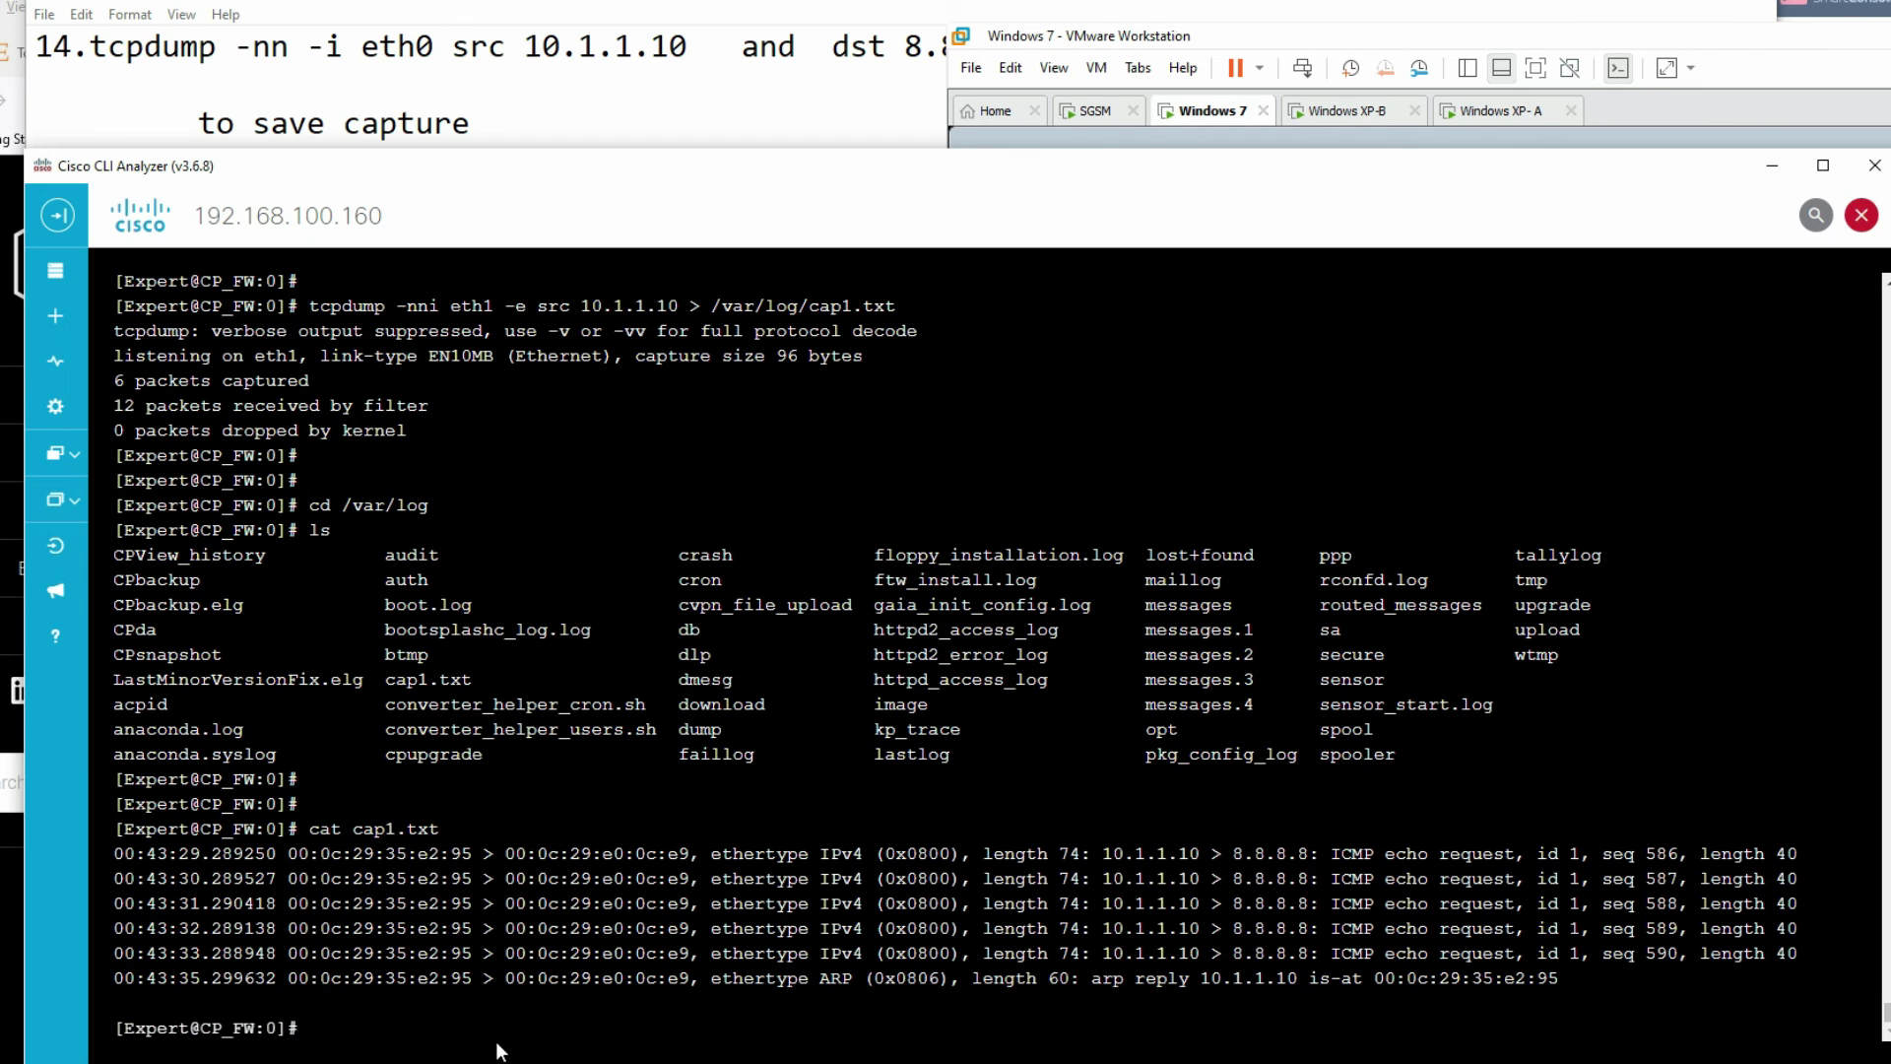
{"action": "left_click_drag", "start_coordinate": [123, 853], "coordinate": [1601, 974]}
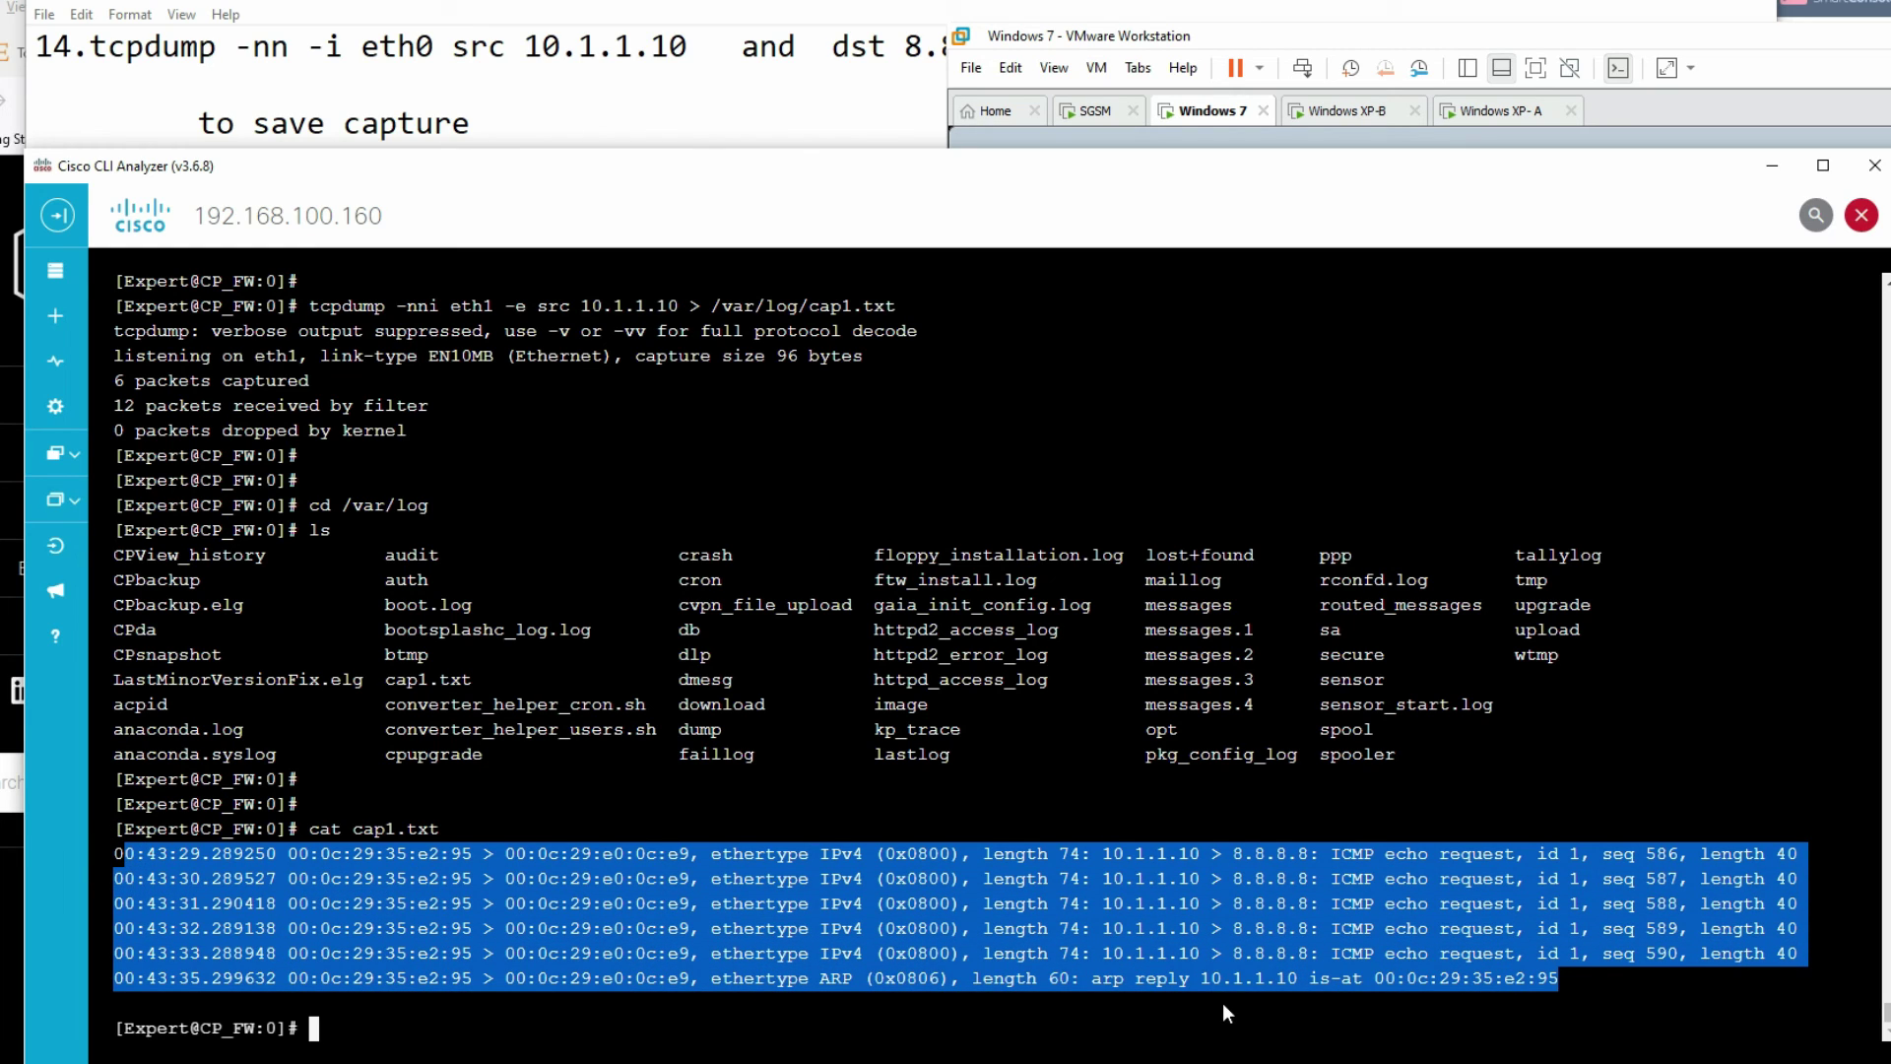
{"action": "key", "text": "Return"}
{"action": "key", "text": "Return"}
{"action": "key", "text": "Return"}
{"action": "key", "text": "Return"}
{"action": "key", "text": "Return"}
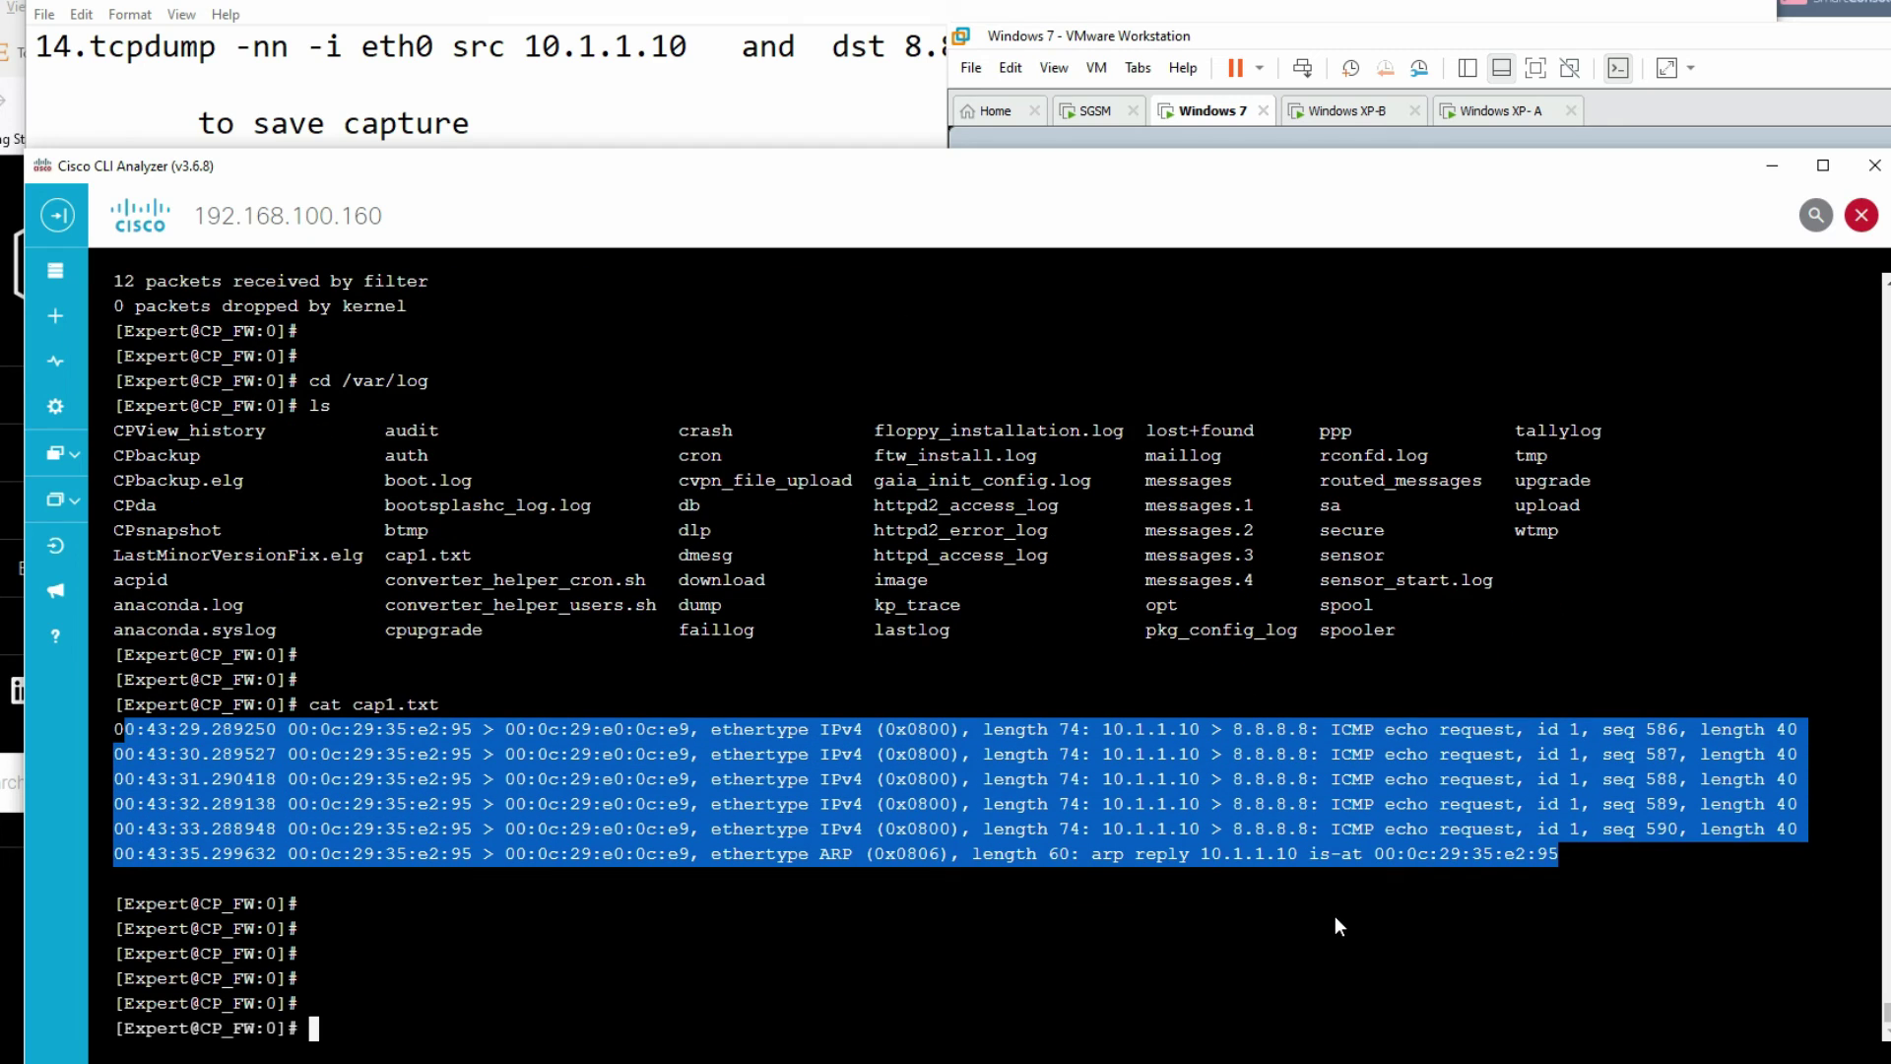
- Delete cap1.txt from /var/log with rm
{"action": "type", "text": "rm cap1.txt"}
{"action": "key", "text": "Return"}
{"action": "key", "text": "Return"}
{"action": "key", "text": "Return"}
{"action": "key", "text": "Return"}
{"action": "key", "text": "Return"}
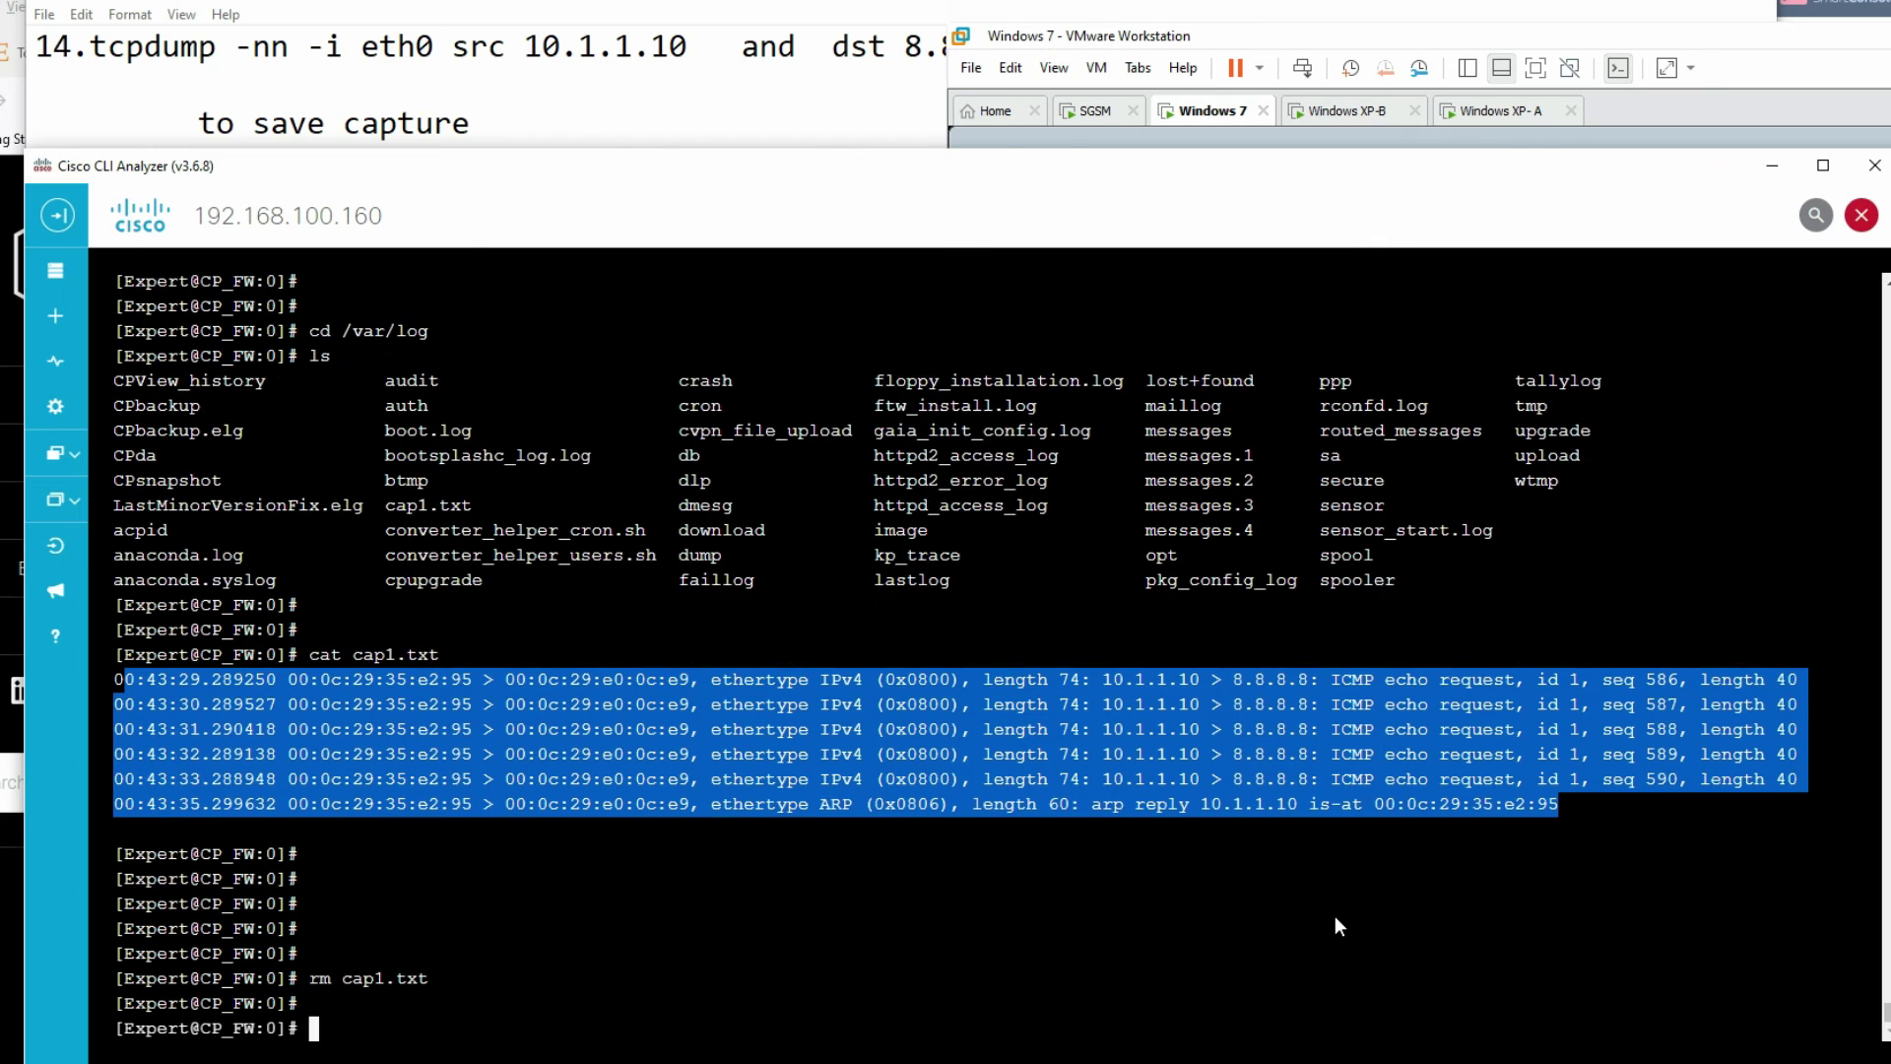
{"action": "key", "text": "Up"}
{"action": "type", "text": "ls"}
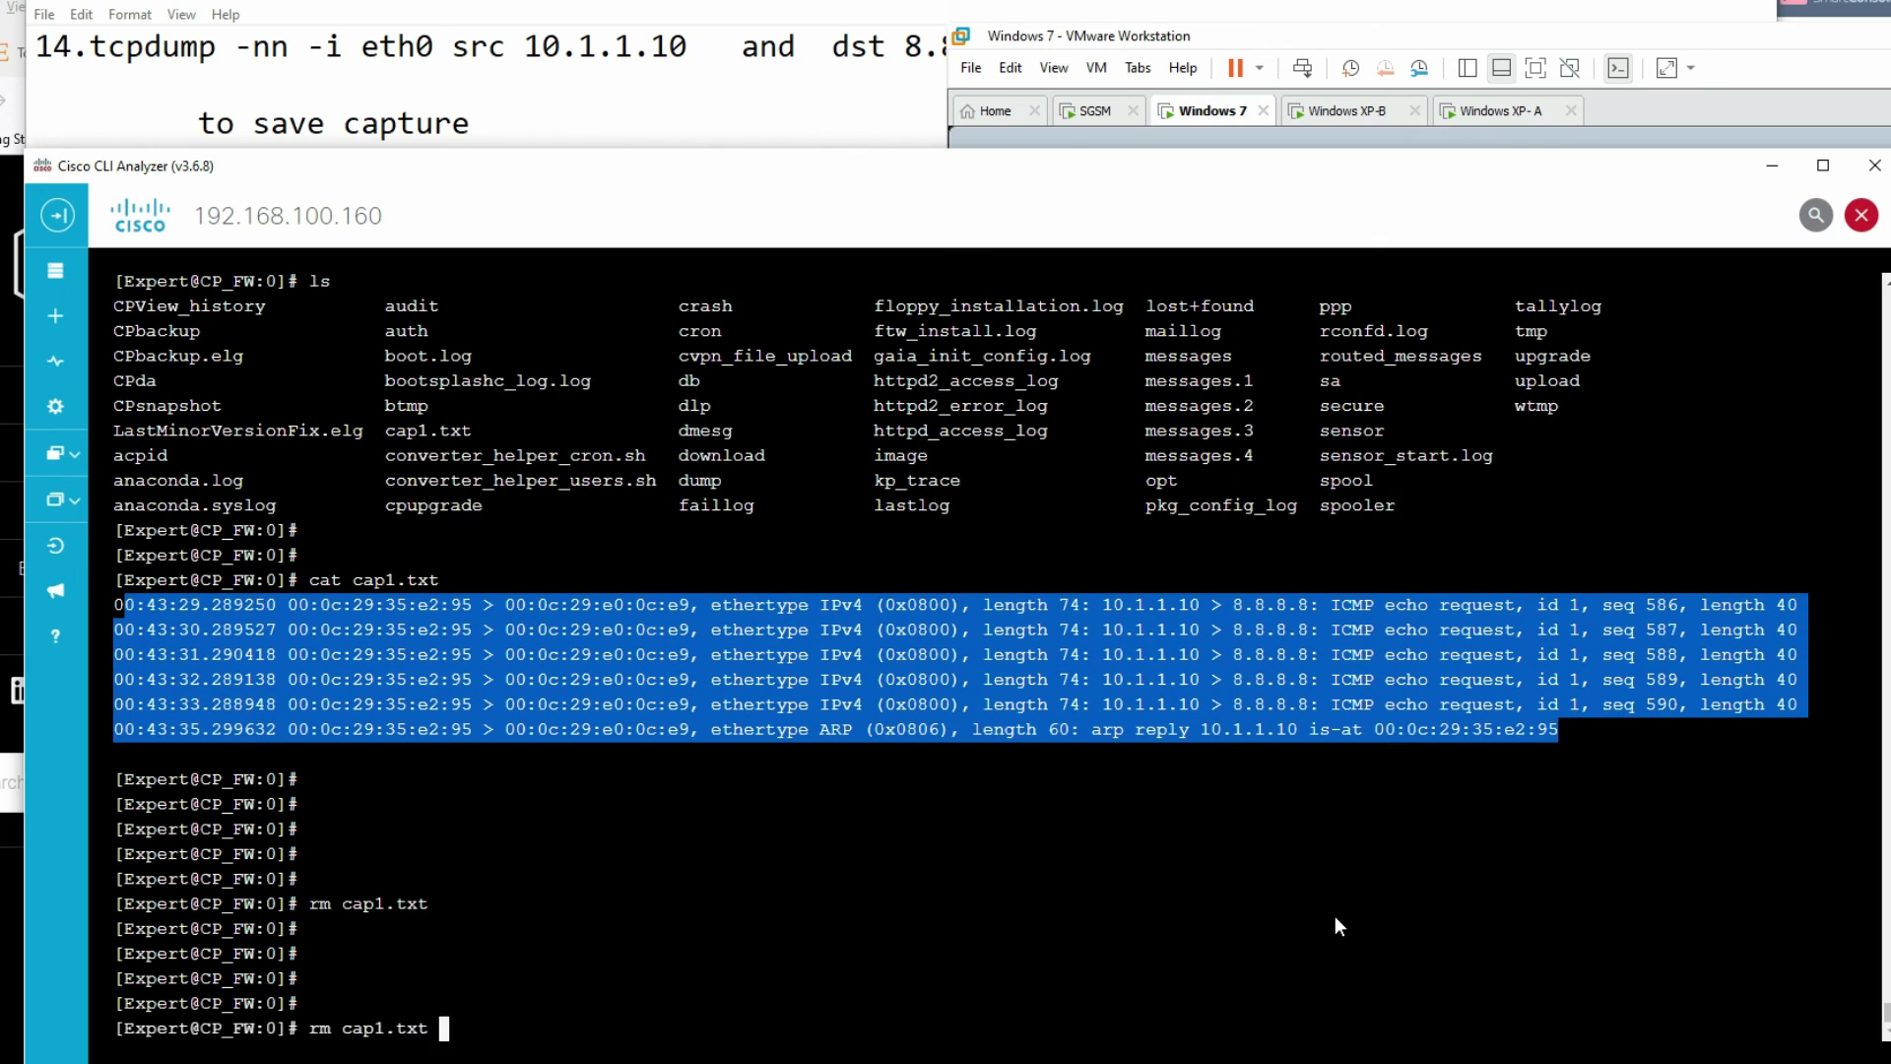
{"action": "key", "text": "Return"}
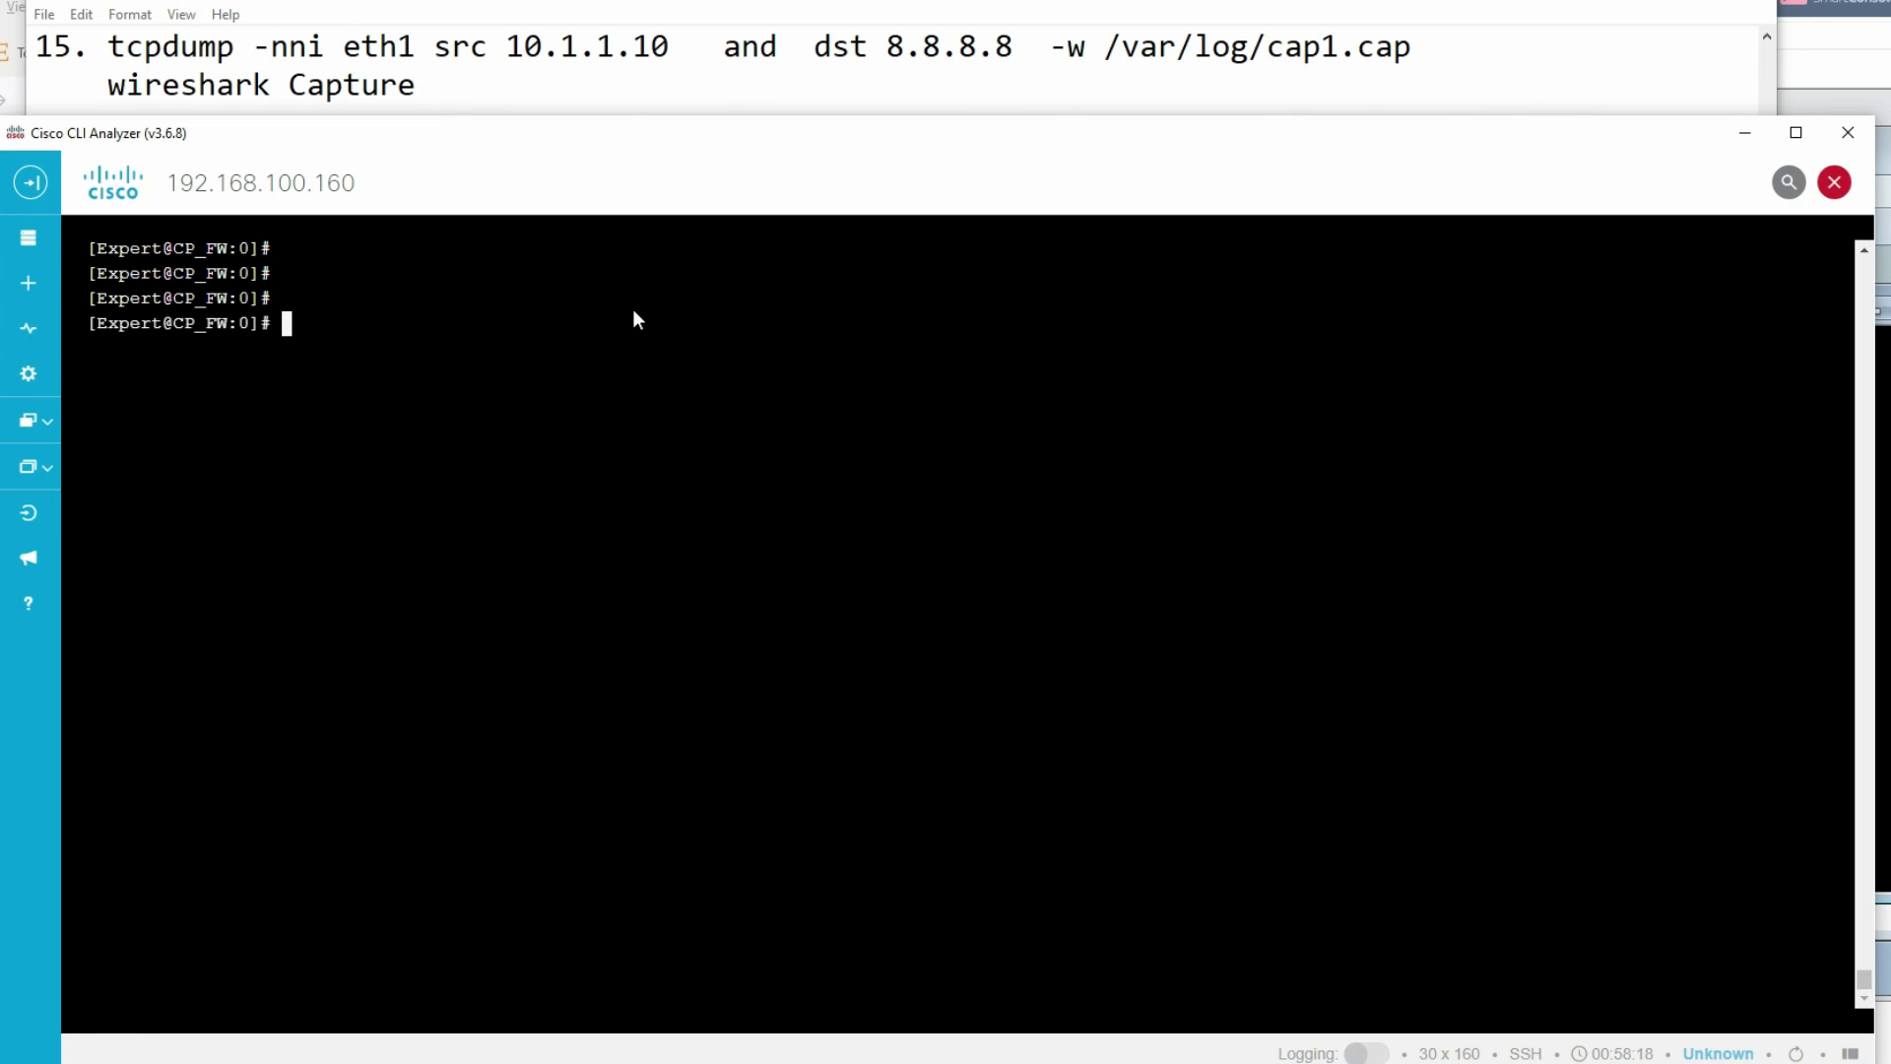
- Start the -e capture of src 10.1.1.10 on eth1, writing to /var/log/Wirecap_1.cap
{"action": "type", "text": "rm cap1.txt ls"}
{"action": "key", "text": "Up"}
{"action": "key", "text": "Up"}
{"action": "key", "text": "Up"}
{"action": "key", "text": "Up"}
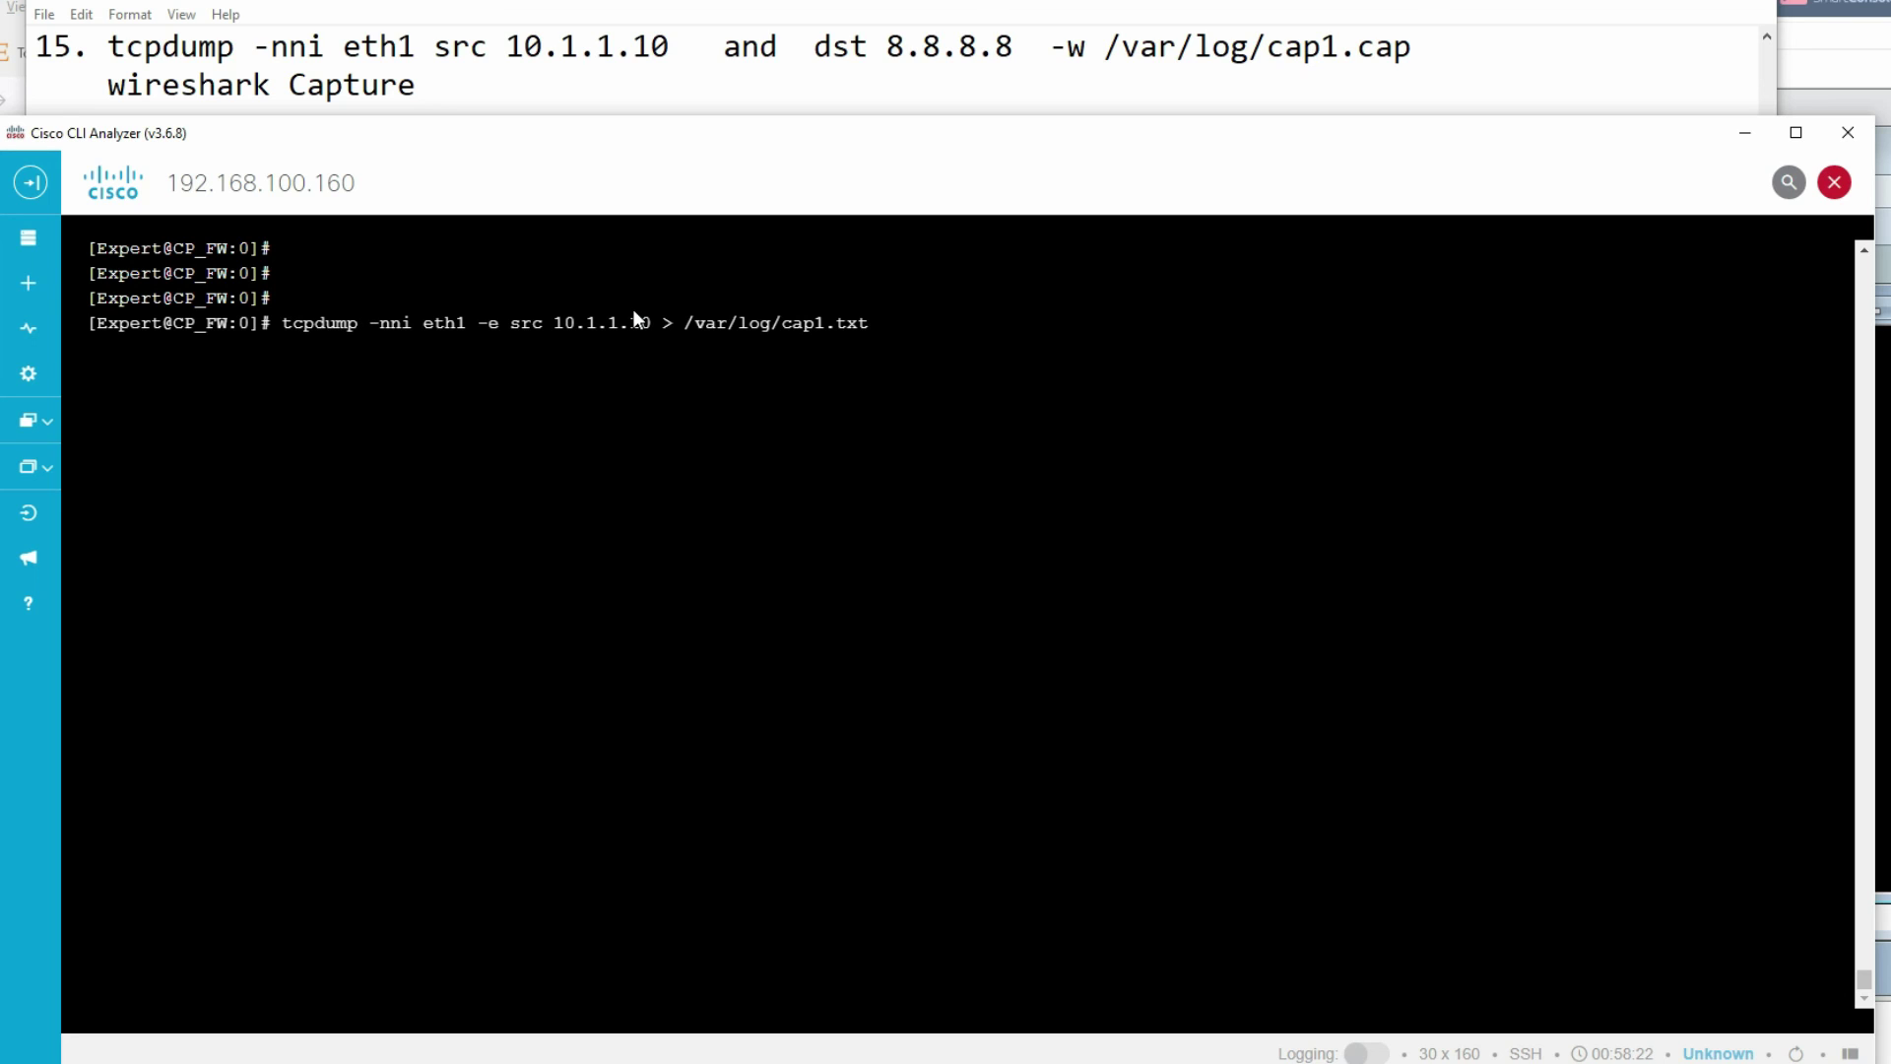
{"action": "key", "text": "BackSpace"}
{"action": "key", "text": "BackSpace"}
{"action": "key", "text": "BackSpace"}
{"action": "key", "text": "BackSpace"}
{"action": "key", "text": "BackSpace"}
{"action": "key", "text": "BackSpace"}
{"action": "key", "text": "BackSpace"}
{"action": "key", "text": "BackSpace"}
{"action": "key", "text": "BackSpace"}
{"action": "key", "text": "BackSpace"}
{"action": "key", "text": "BackSpace"}
{"action": "key", "text": "BackSpace"}
{"action": "key", "text": "BackSpace"}
{"action": "key", "text": "BackSpace"}
{"action": "key", "text": "BackSpace"}
{"action": "key", "text": "BackSpace"}
{"action": "key", "text": "BackSpace"}
{"action": "key", "text": "BackSpace"}
{"action": "key", "text": "BackSpace"}
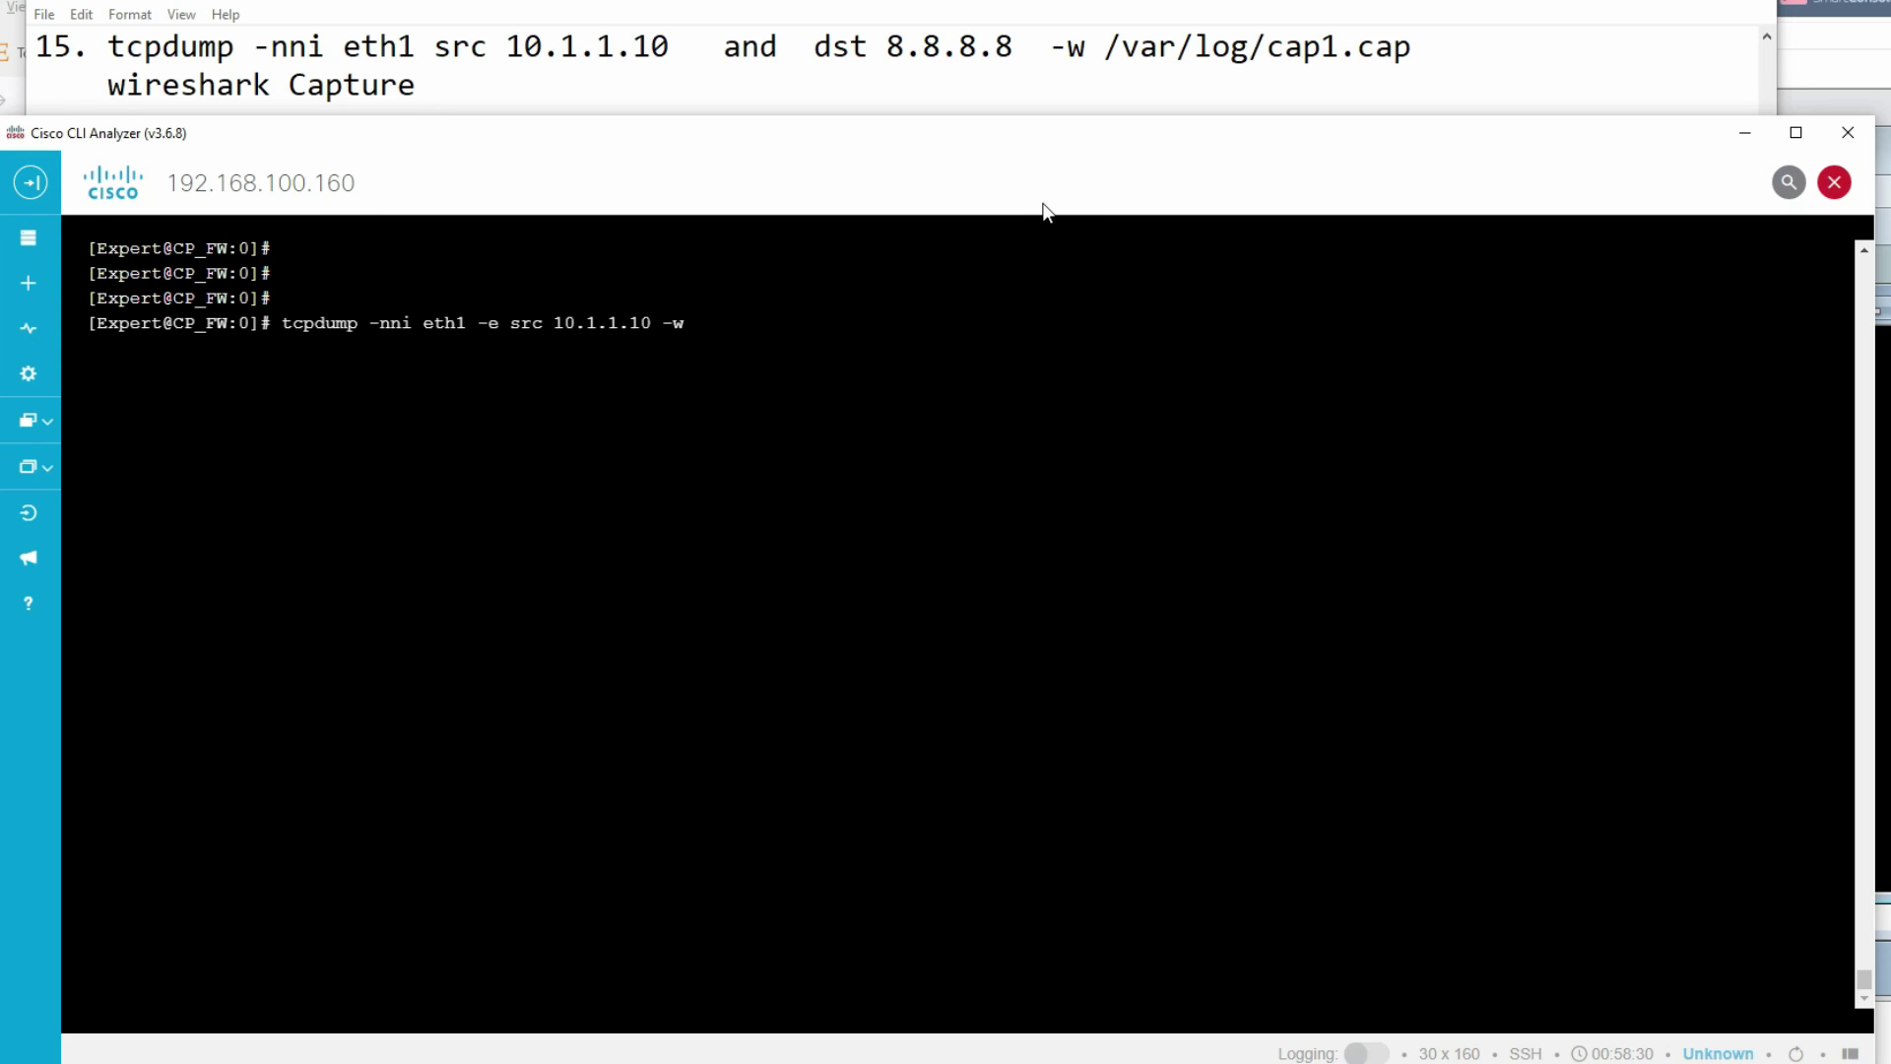
{"action": "type", "text": "-w /var/log/cap2"}
{"action": "key", "text": "BackSpace"}
{"action": "key", "text": "BackSpace"}
{"action": "type", "text": "Wireca"}
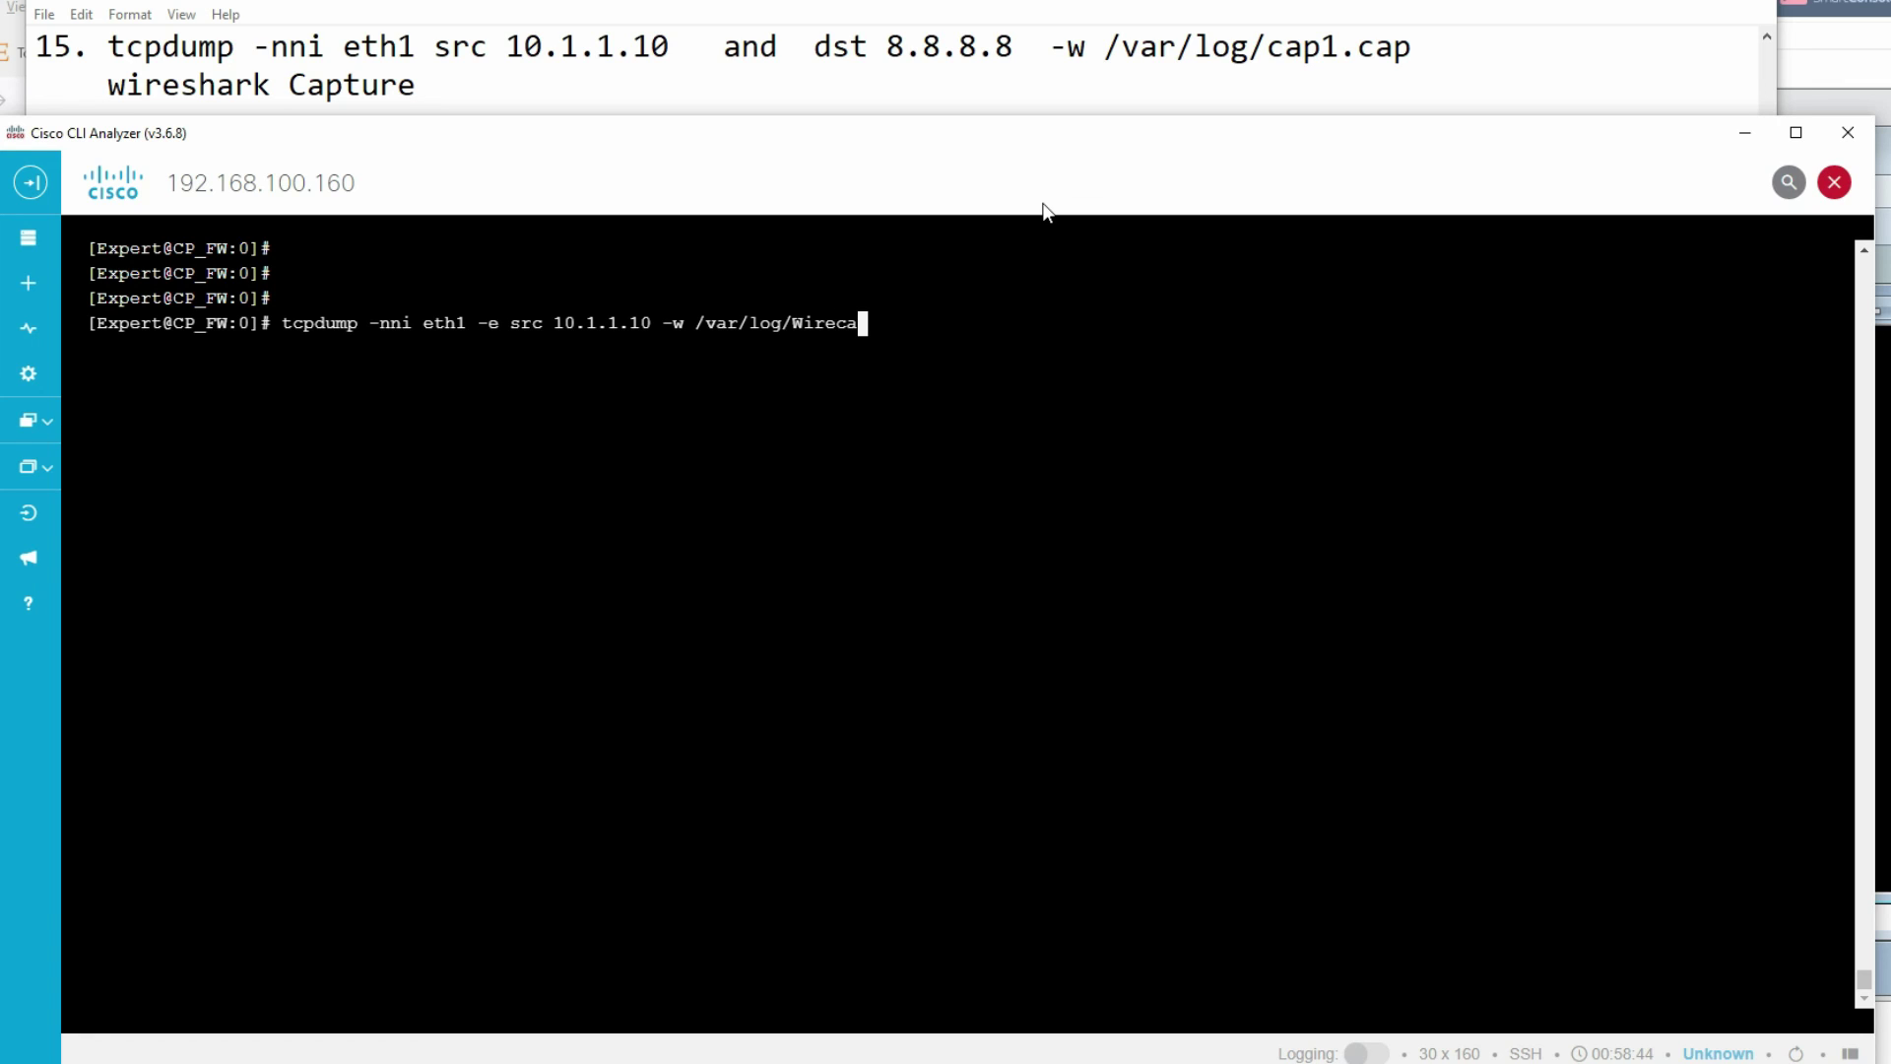
{"action": "type", "text": "p_1.cap"}
{"action": "key", "text": "Return"}
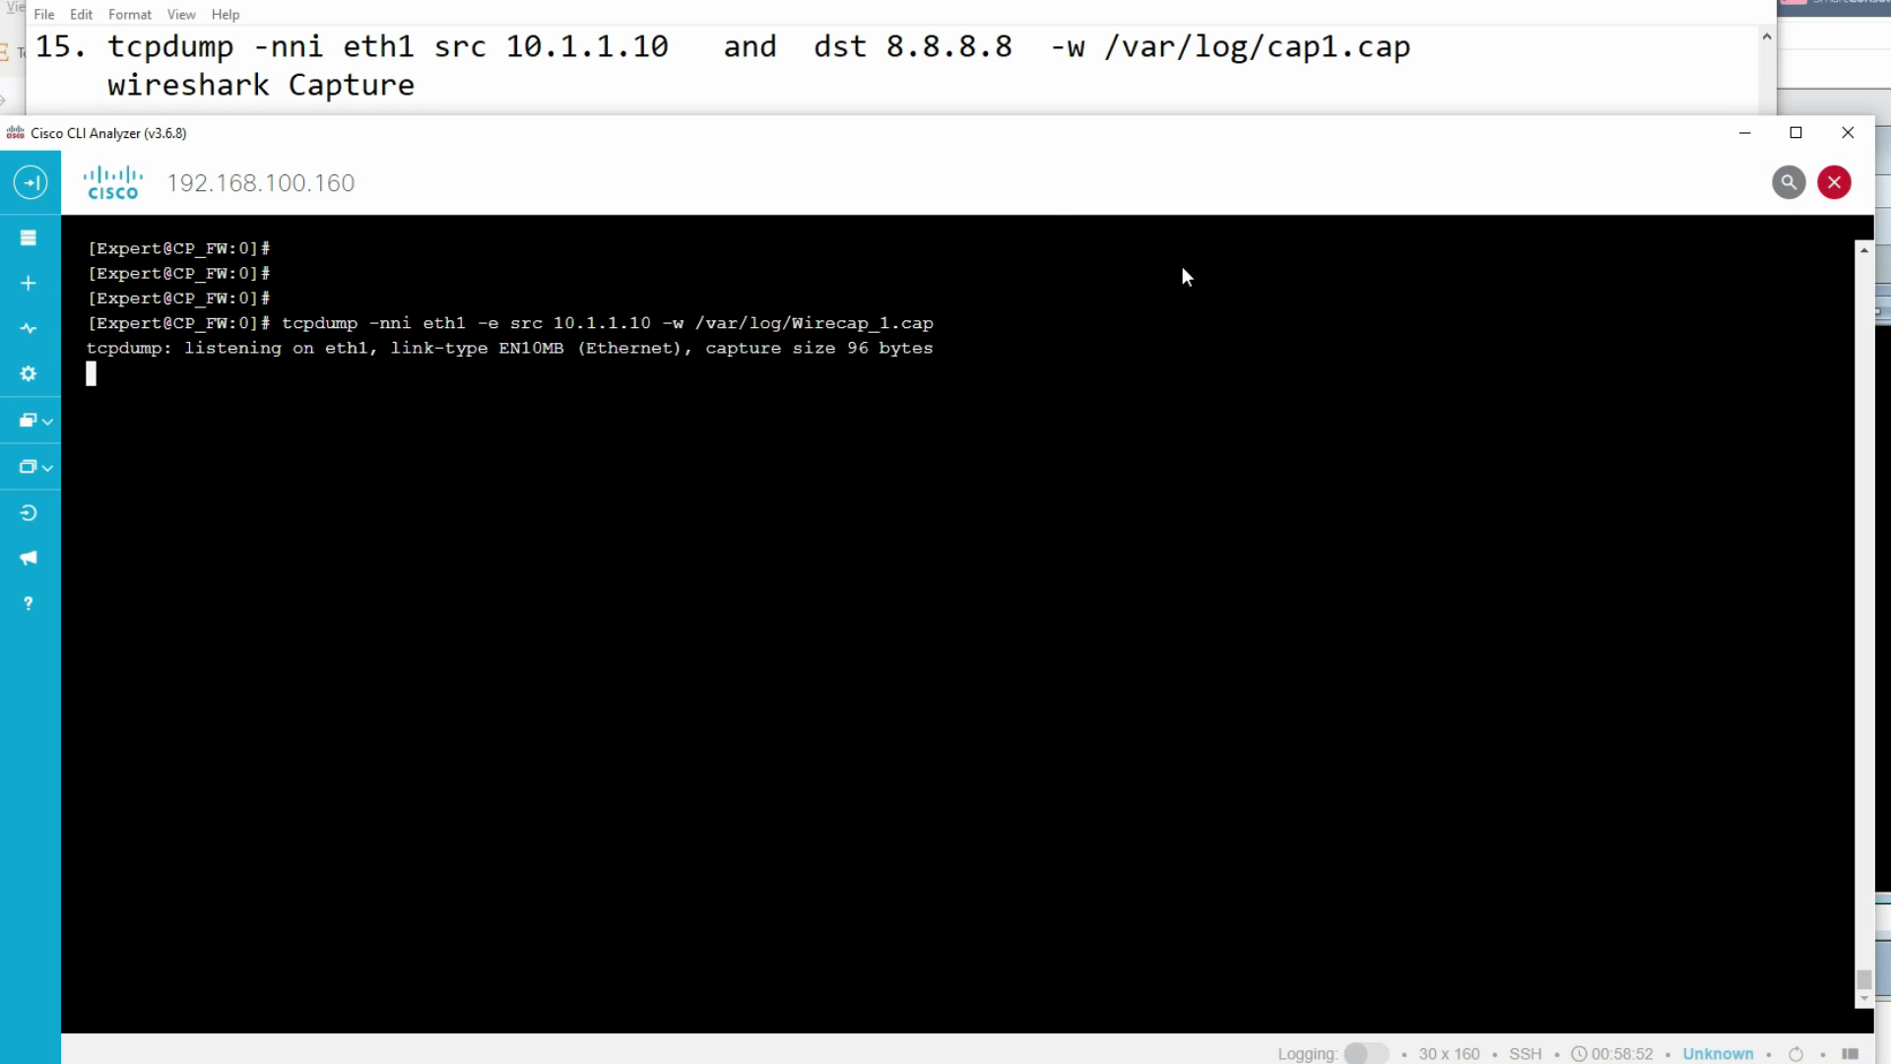
- Generate test traffic with a continuous ping 8.8.8.8 -t and a Facebook page reload
{"action": "key", "text": "alt+Tab"}
{"action": "type", "text": "ping 8.8.8.8 -t"}
{"action": "key", "text": "Return"}
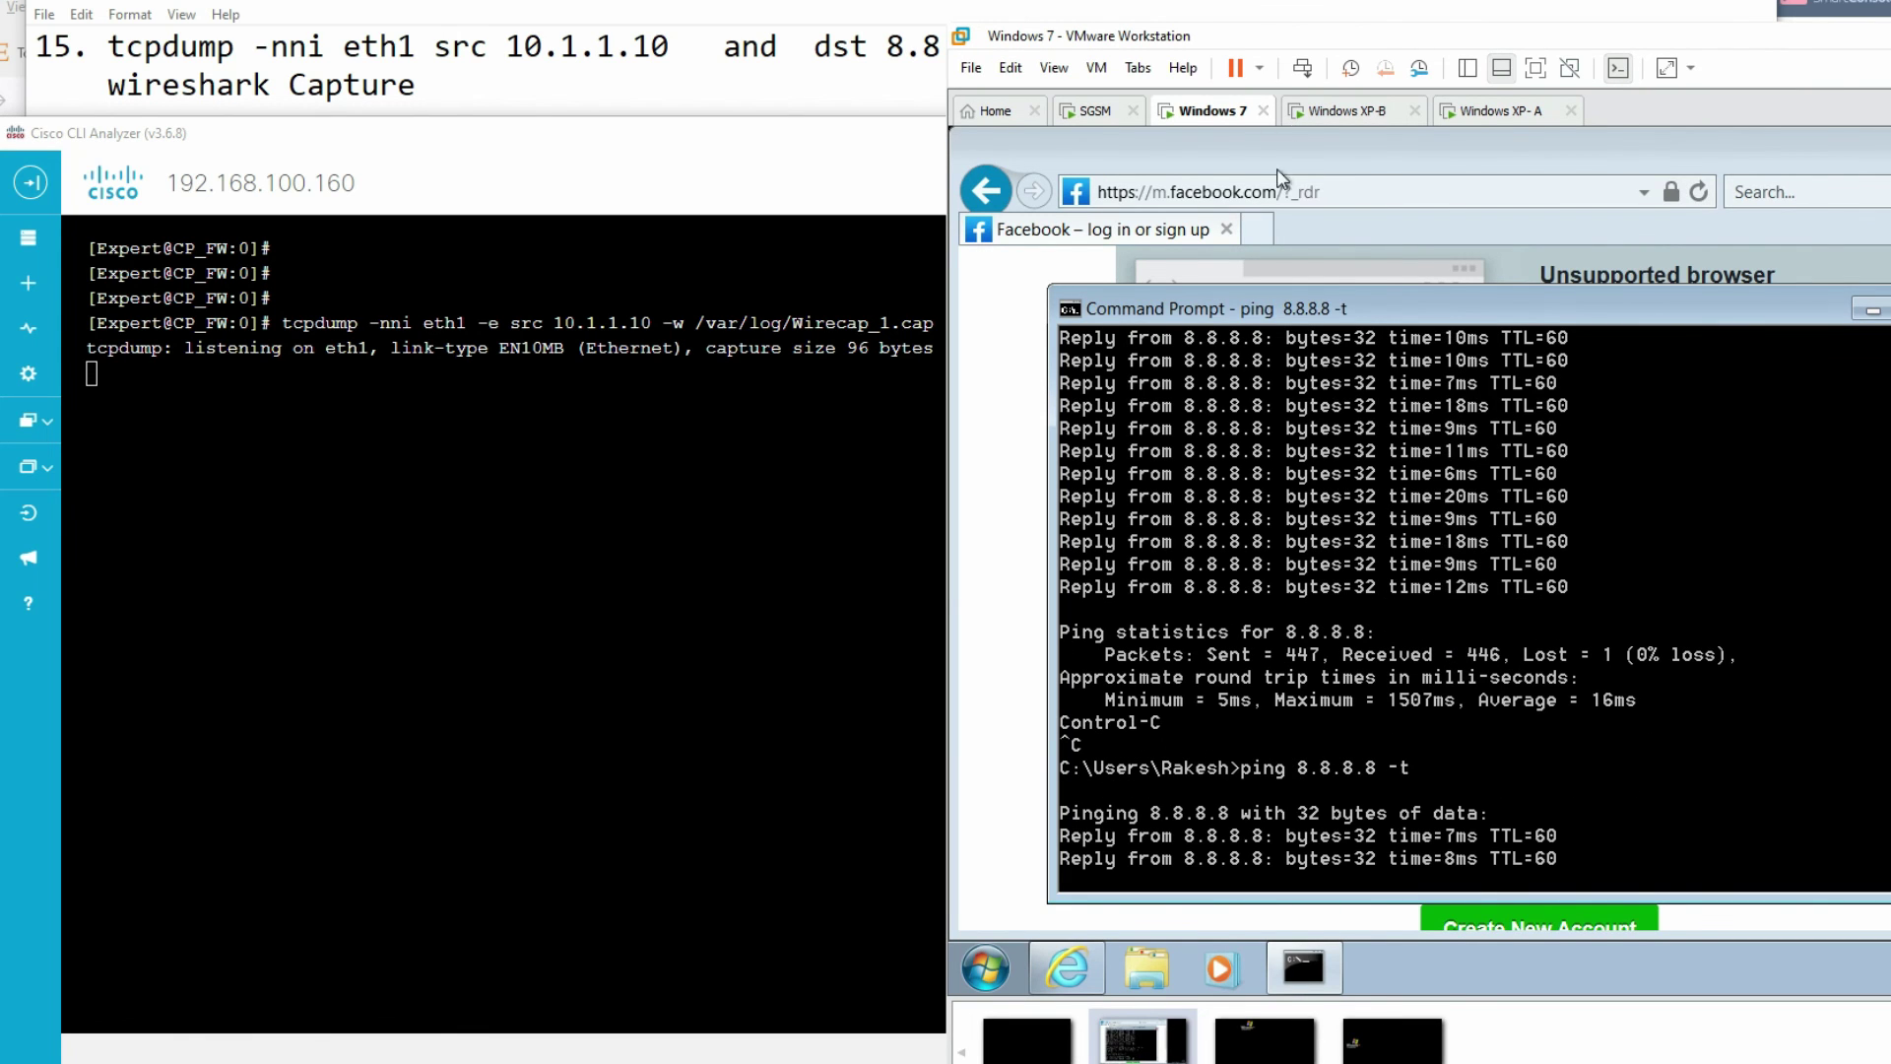
{"action": "left_click", "coordinate": [1270, 194]}
{"action": "key", "text": "Return"}
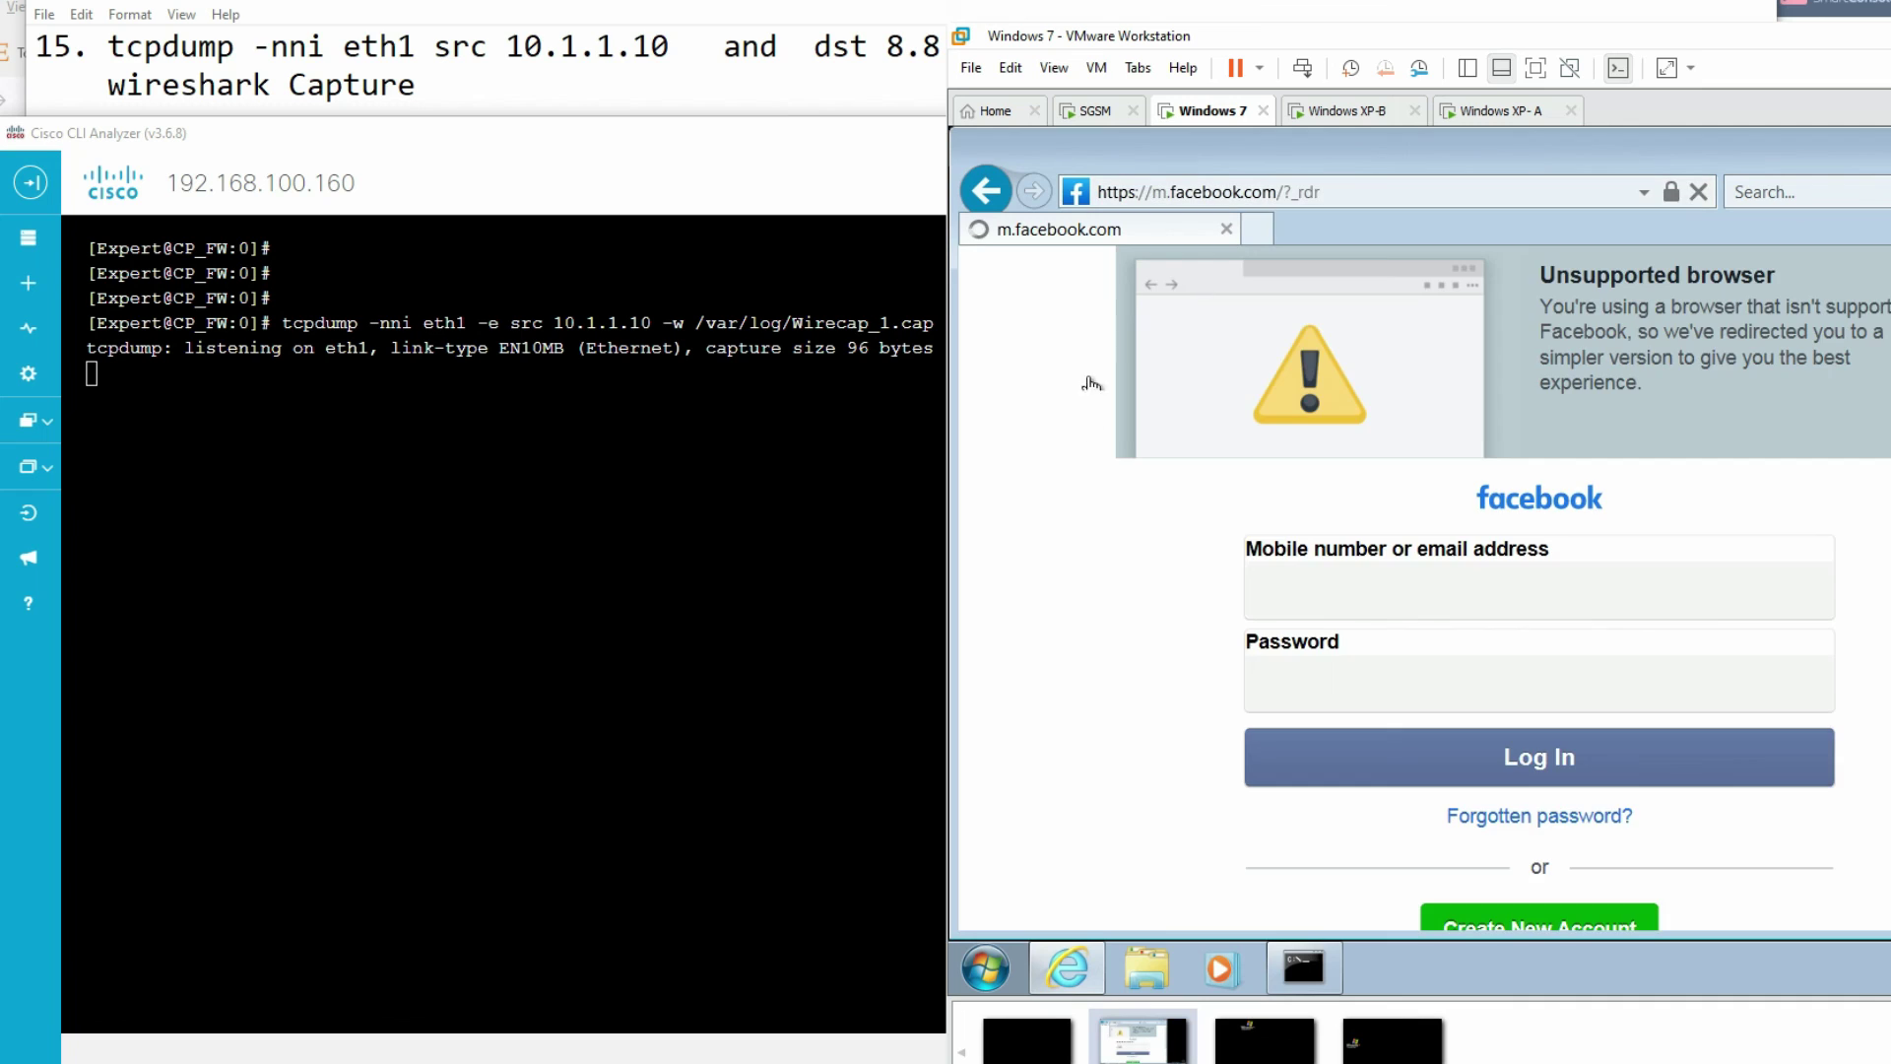
{"action": "left_click", "coordinate": [846, 469]}
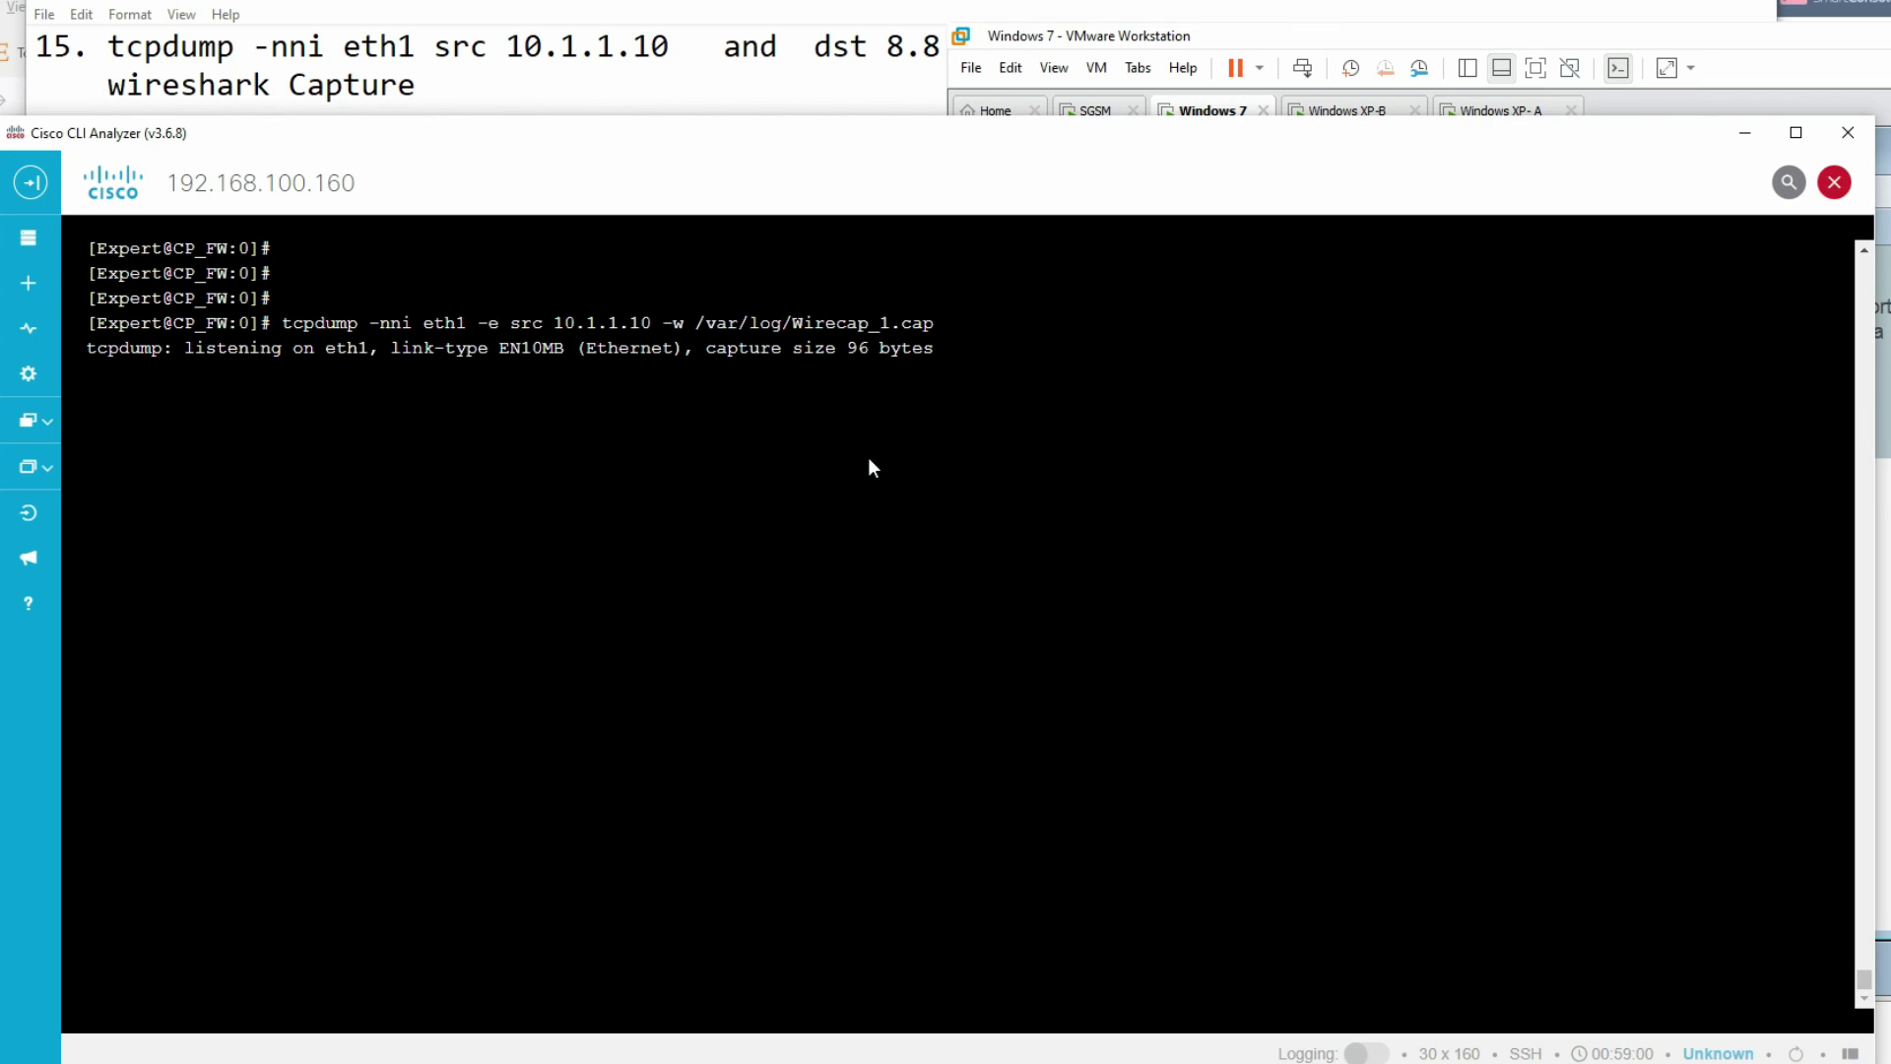
- Stop the capture at 79 packets and confirm Wirecap_1.cap appears in the /var/log listing
{"action": "key", "text": "ctrl+c"}
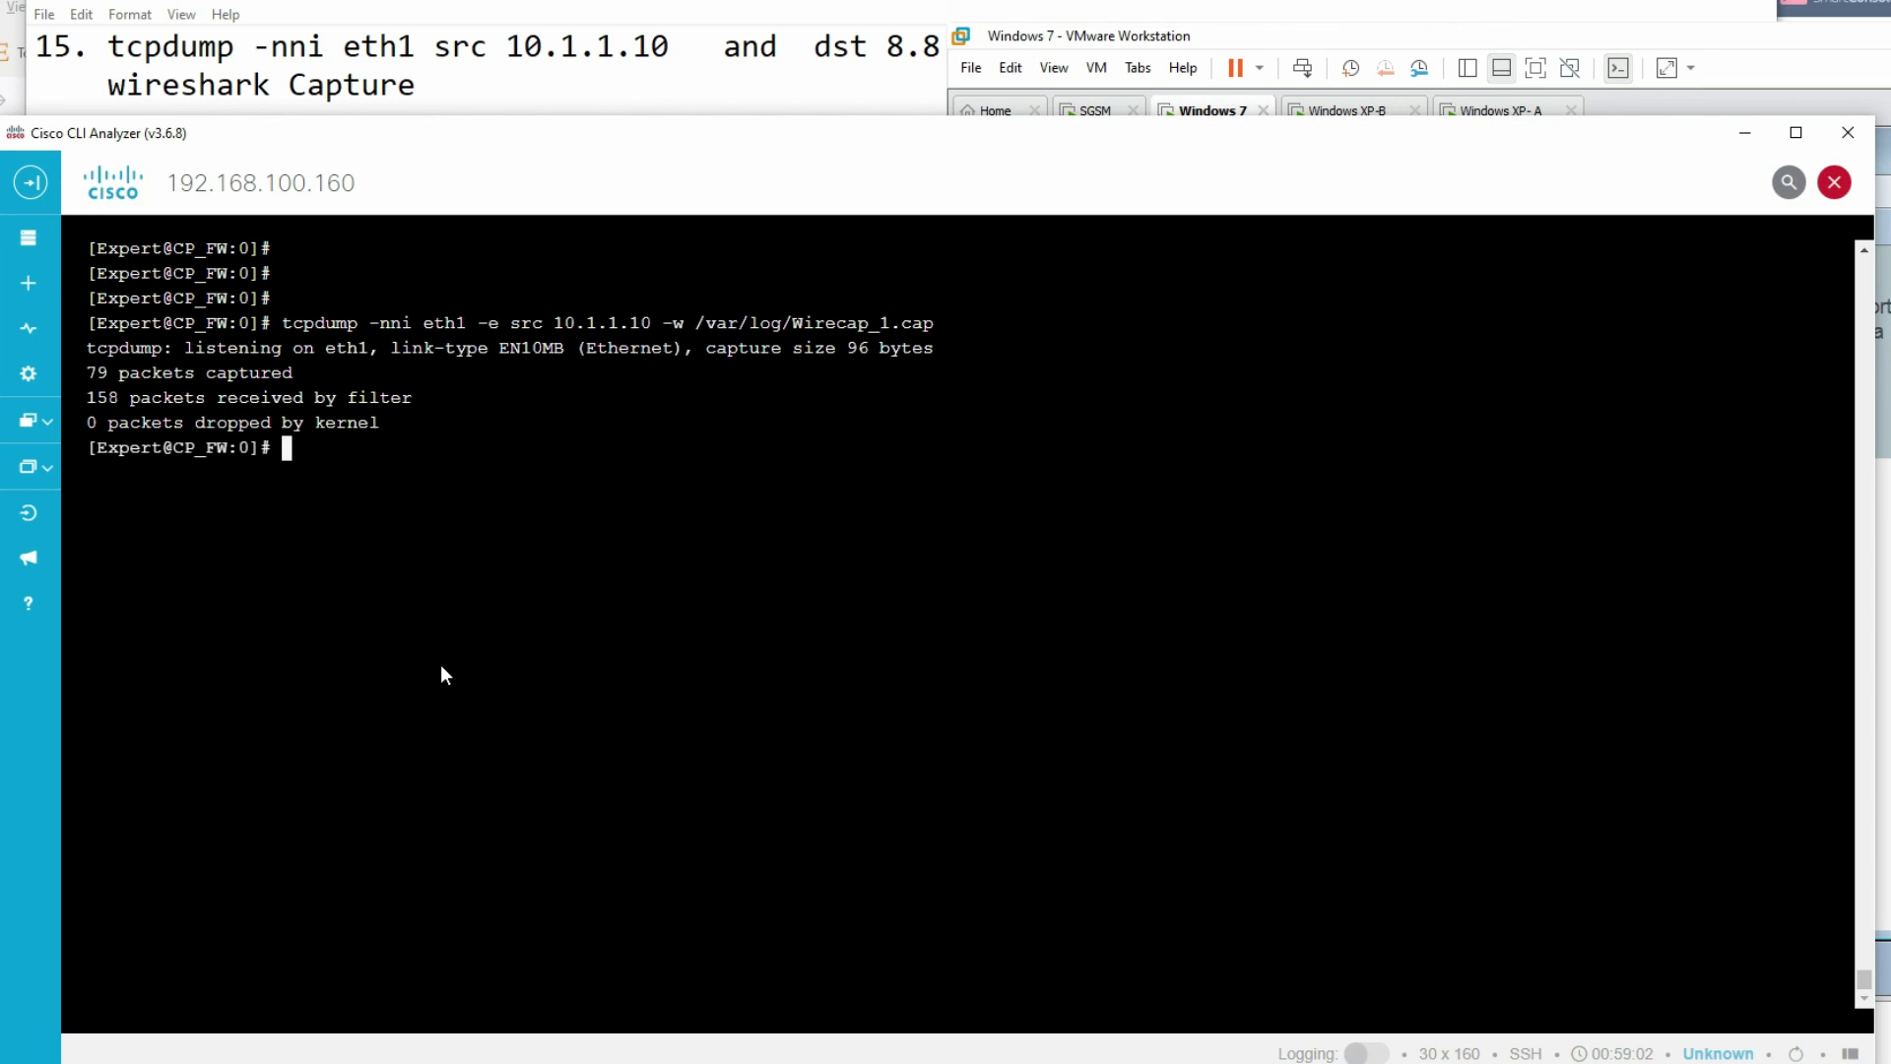
{"action": "left_click_drag", "start_coordinate": [87, 373], "coordinate": [426, 394]}
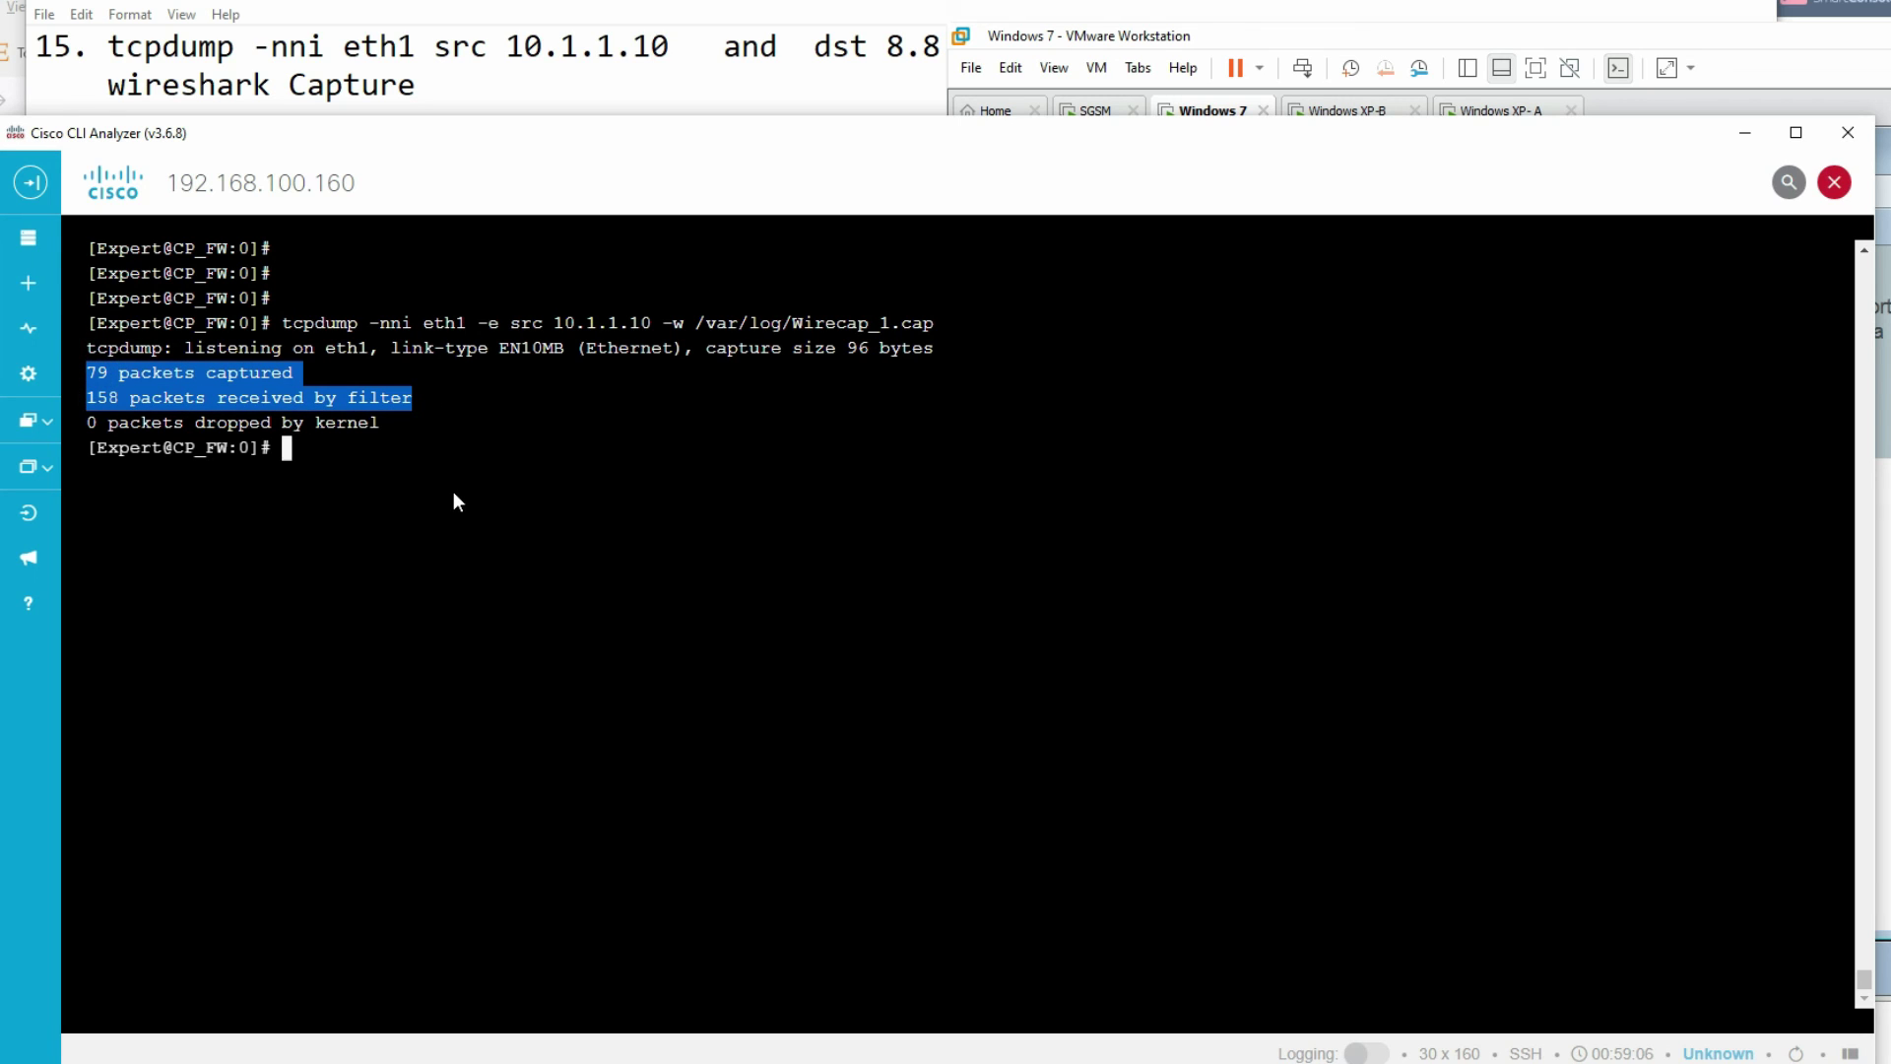
{"action": "type", "text": "ls"}
{"action": "key", "text": "Return"}
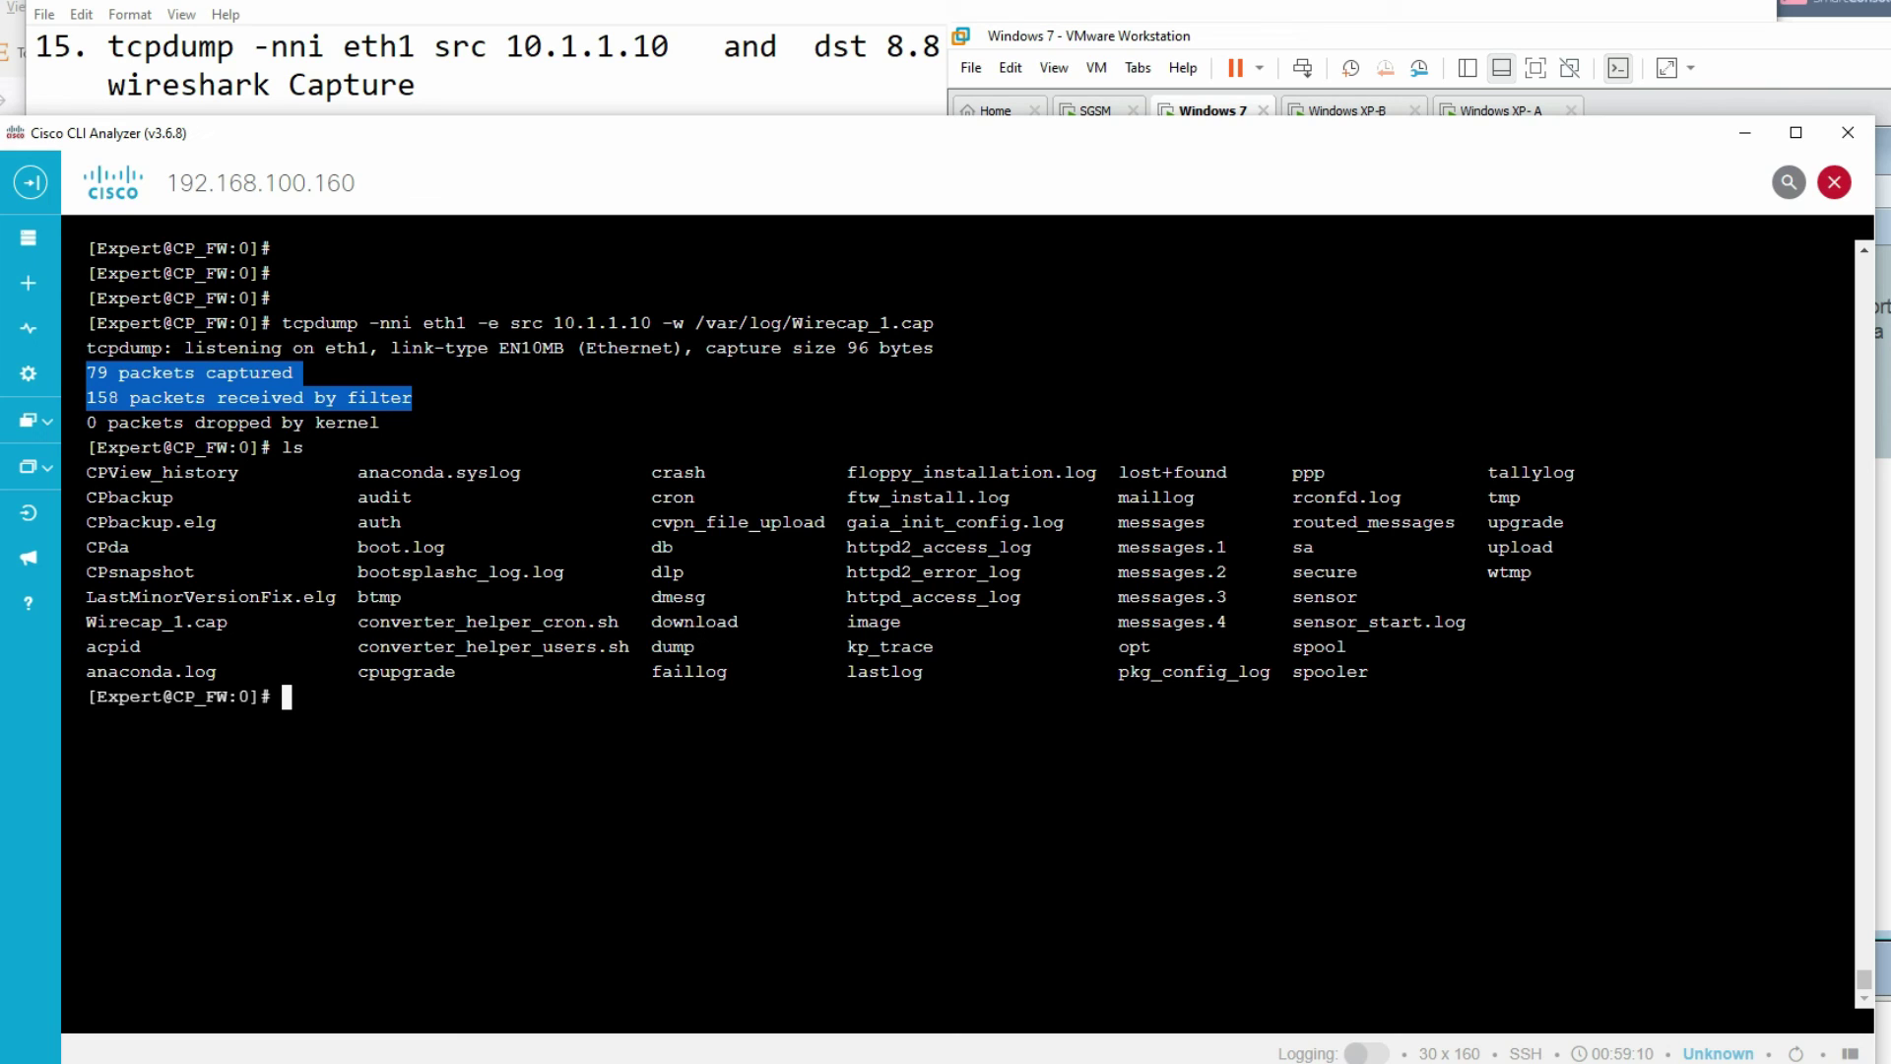
{"action": "left_click_drag", "start_coordinate": [216, 622], "coordinate": [98, 622]}
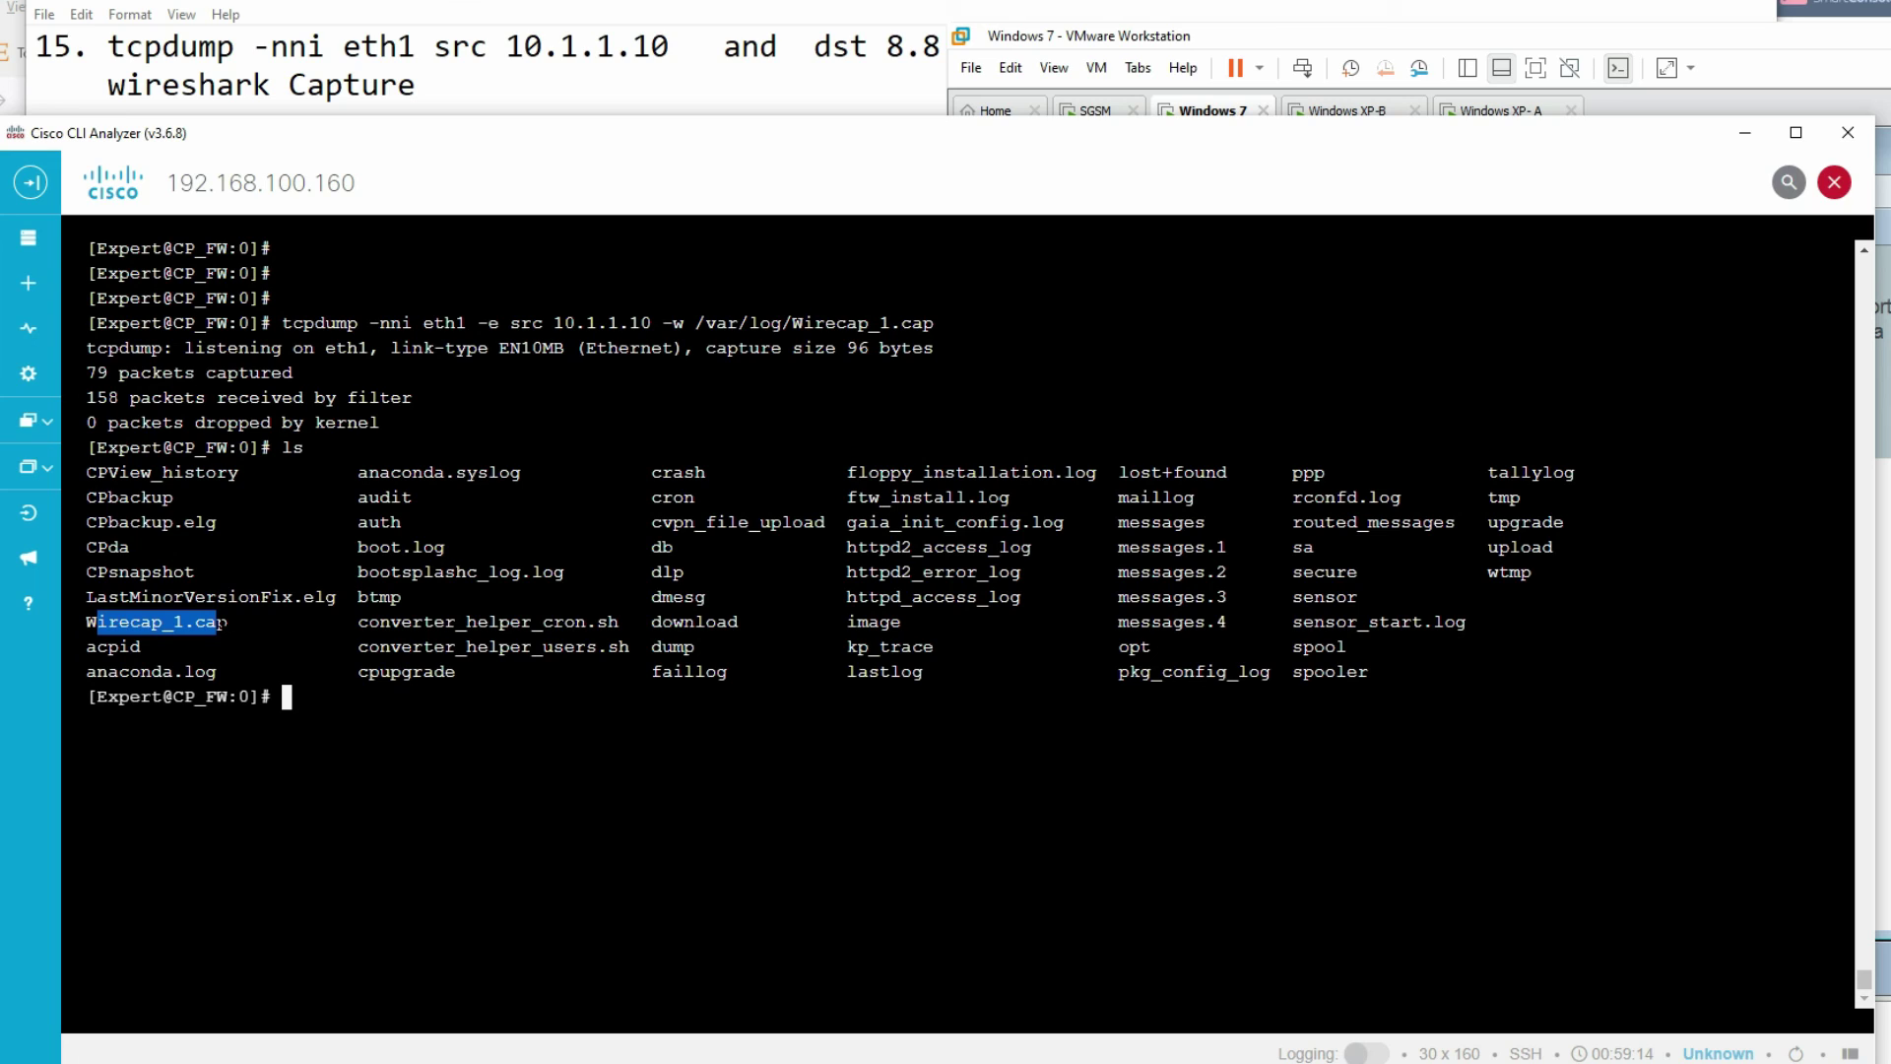